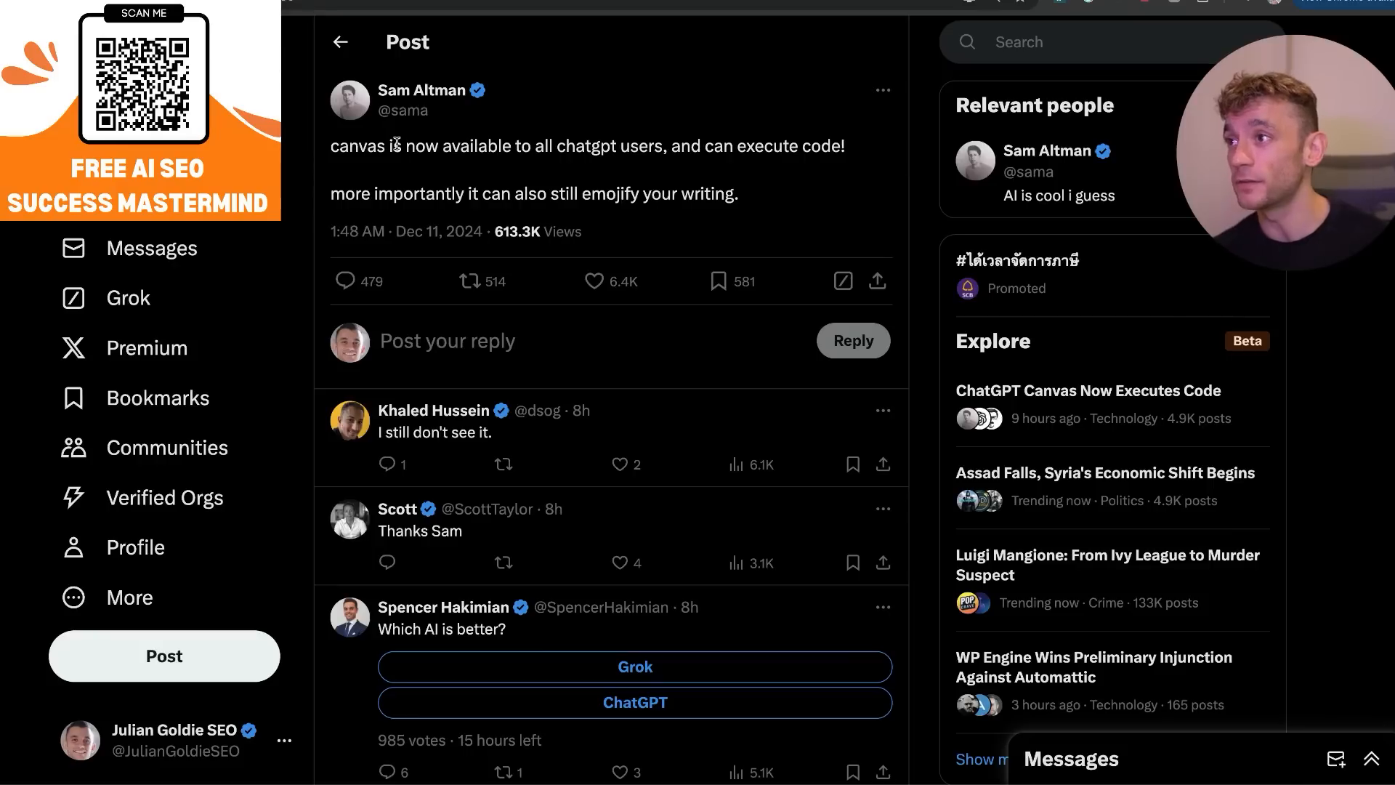
# Read the X post about canvas being available to all ChatGPT users, highlighting its opening sentence.
pyautogui.moveTo(329, 151); pyautogui.dragTo(762, 181)
pyautogui.click(756, 165)
pyautogui.moveTo(877, 151); pyautogui.dragTo(746, 149)
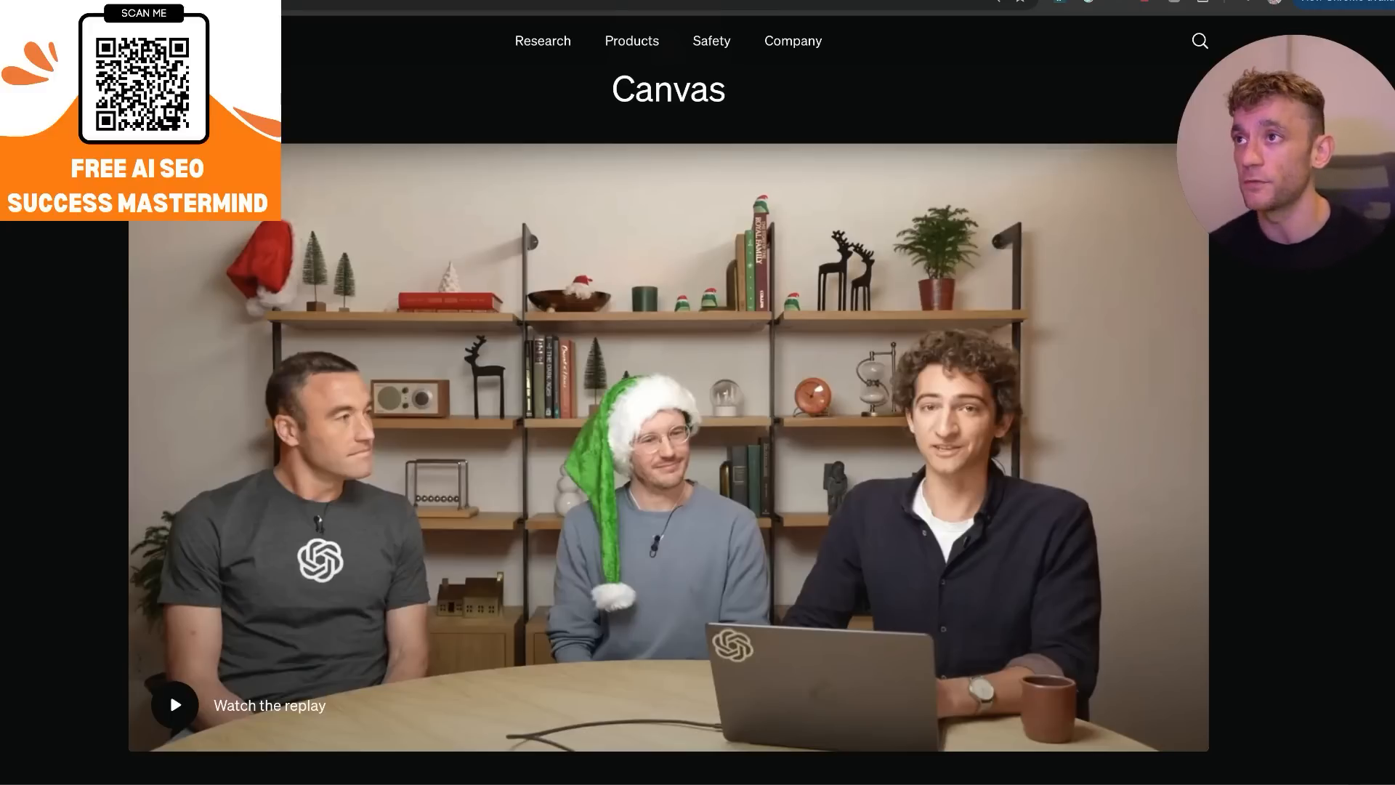
# Switch to the help article on ChatGPT's canvas feature and read its introduction, highlighting what canvas is and how it handles edits.
pyautogui.hotkey('ctrl', 'Tab')
pyautogui.scroll(-2, 290, 285)
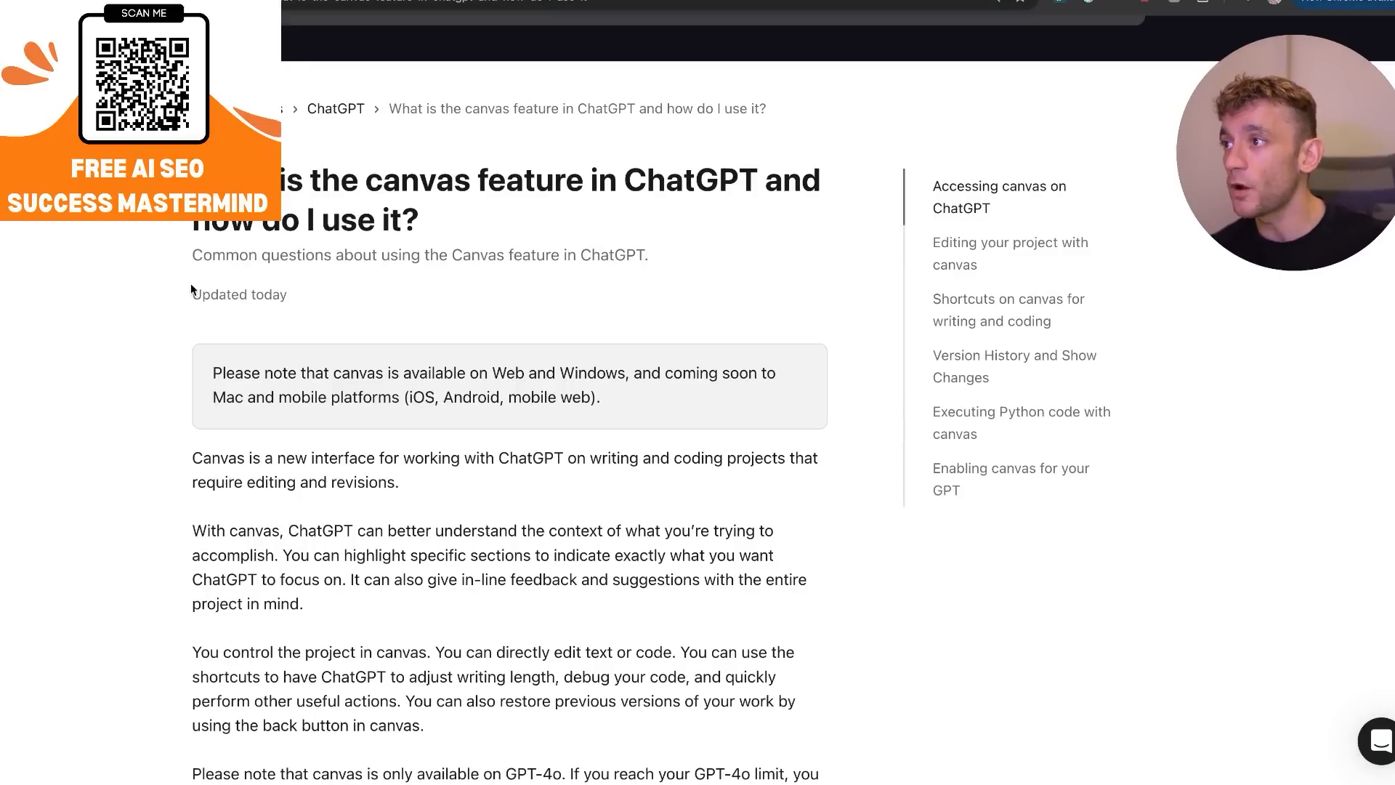
pyautogui.moveTo(191, 289); pyautogui.dragTo(283, 300)
pyautogui.click(216, 298)
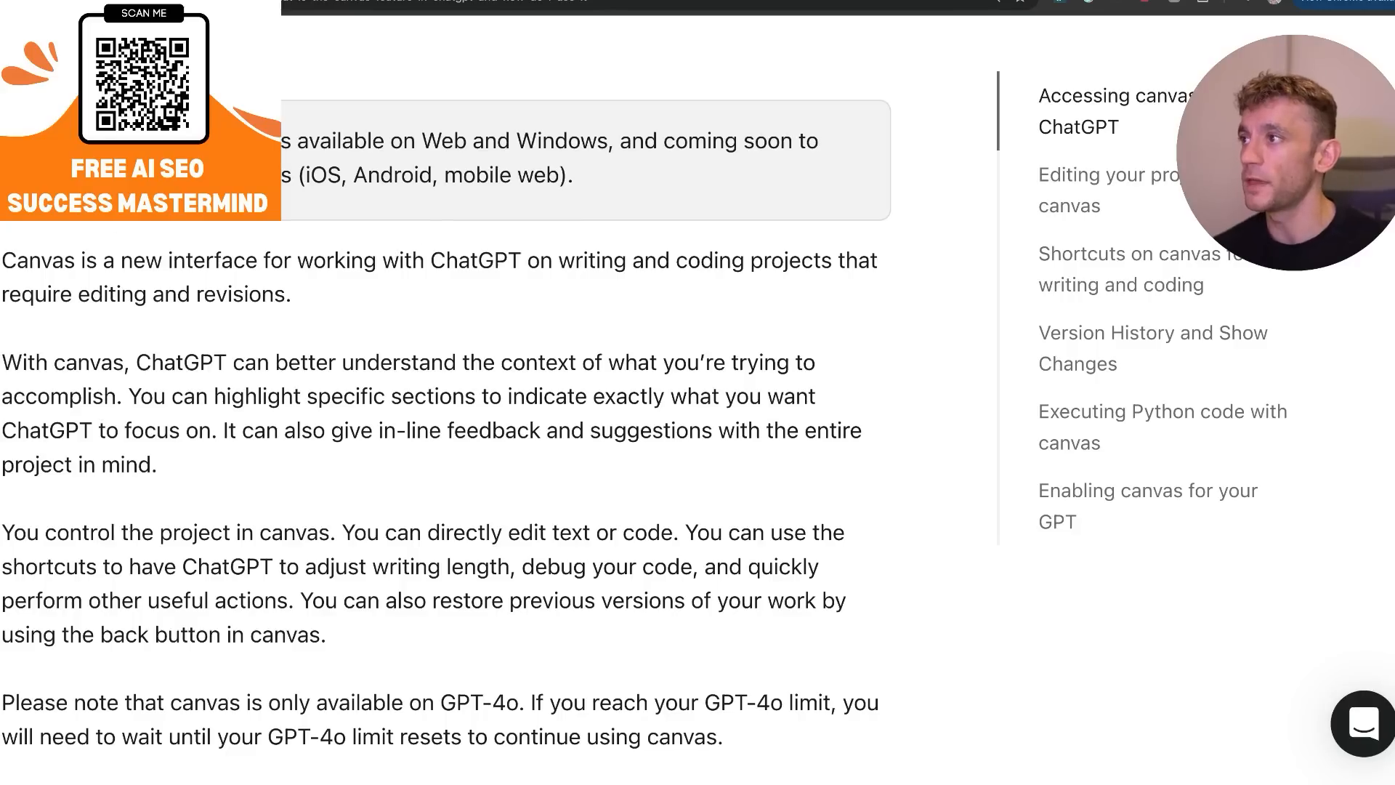
pyautogui.moveTo(2, 255); pyautogui.dragTo(754, 289)
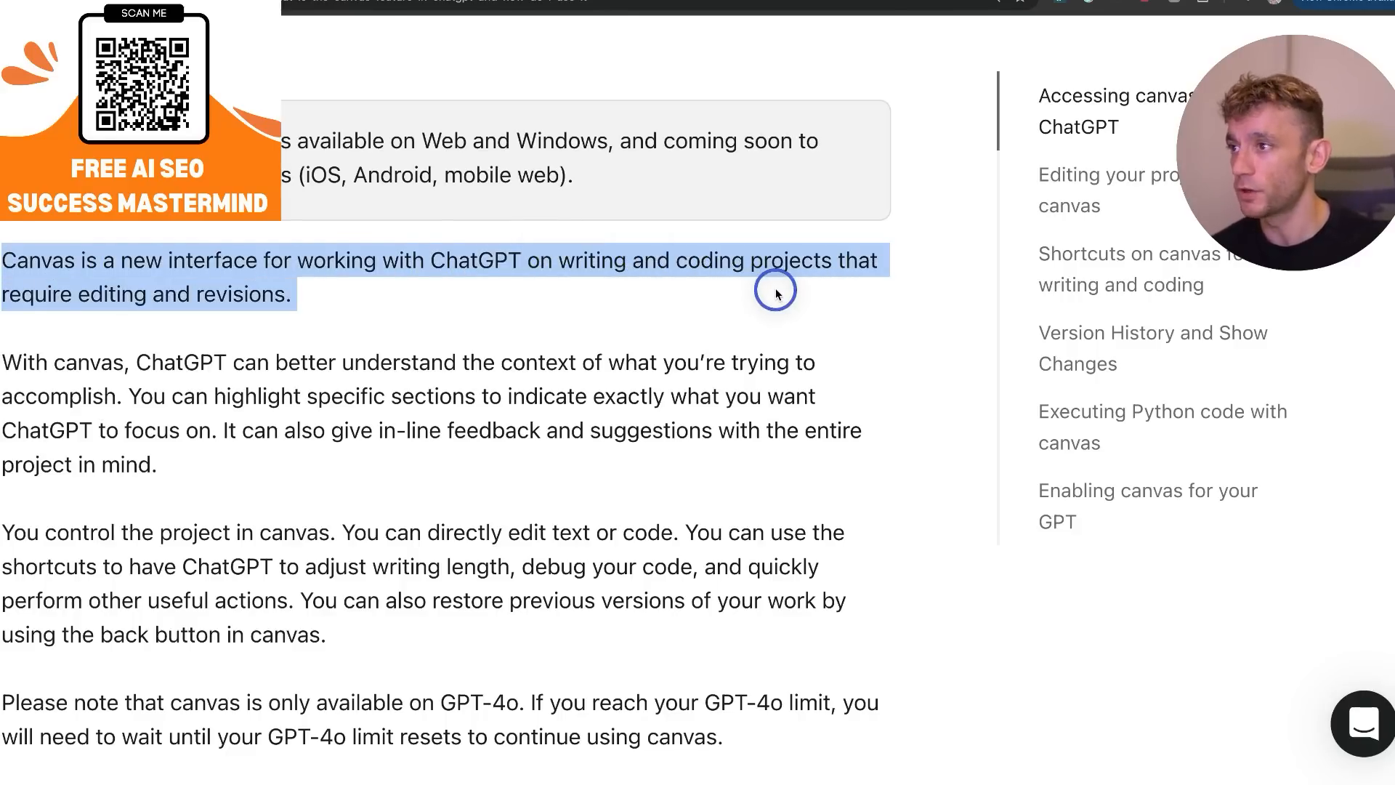
pyautogui.scroll(-5, 772, 290)
pyautogui.moveTo(337, 116); pyautogui.dragTo(685, 102)
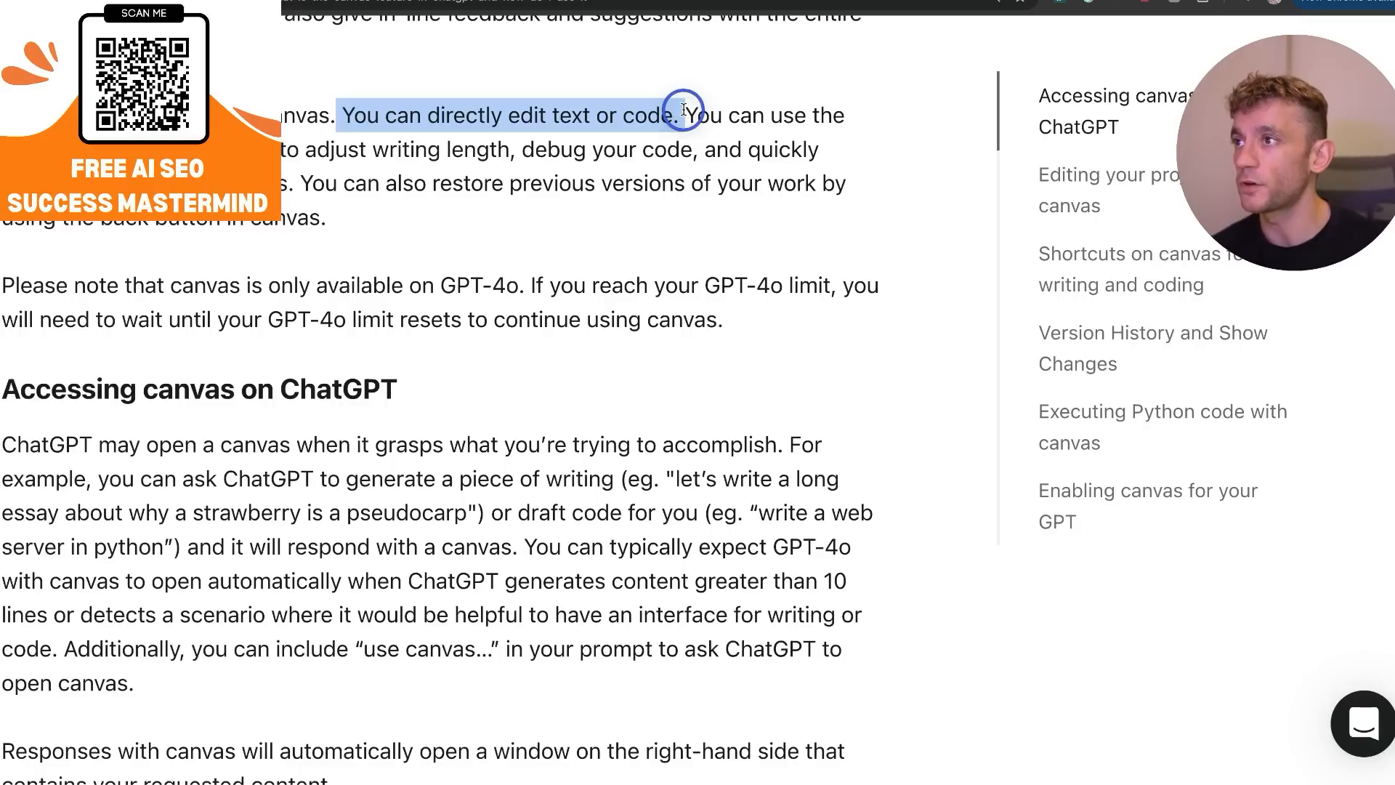
pyautogui.moveTo(687, 102); pyautogui.dragTo(399, 274)
# Read the article's section "Accessing canvas on ChatGPT", including the Python web server example.
pyautogui.scroll(-5, 497, 414)
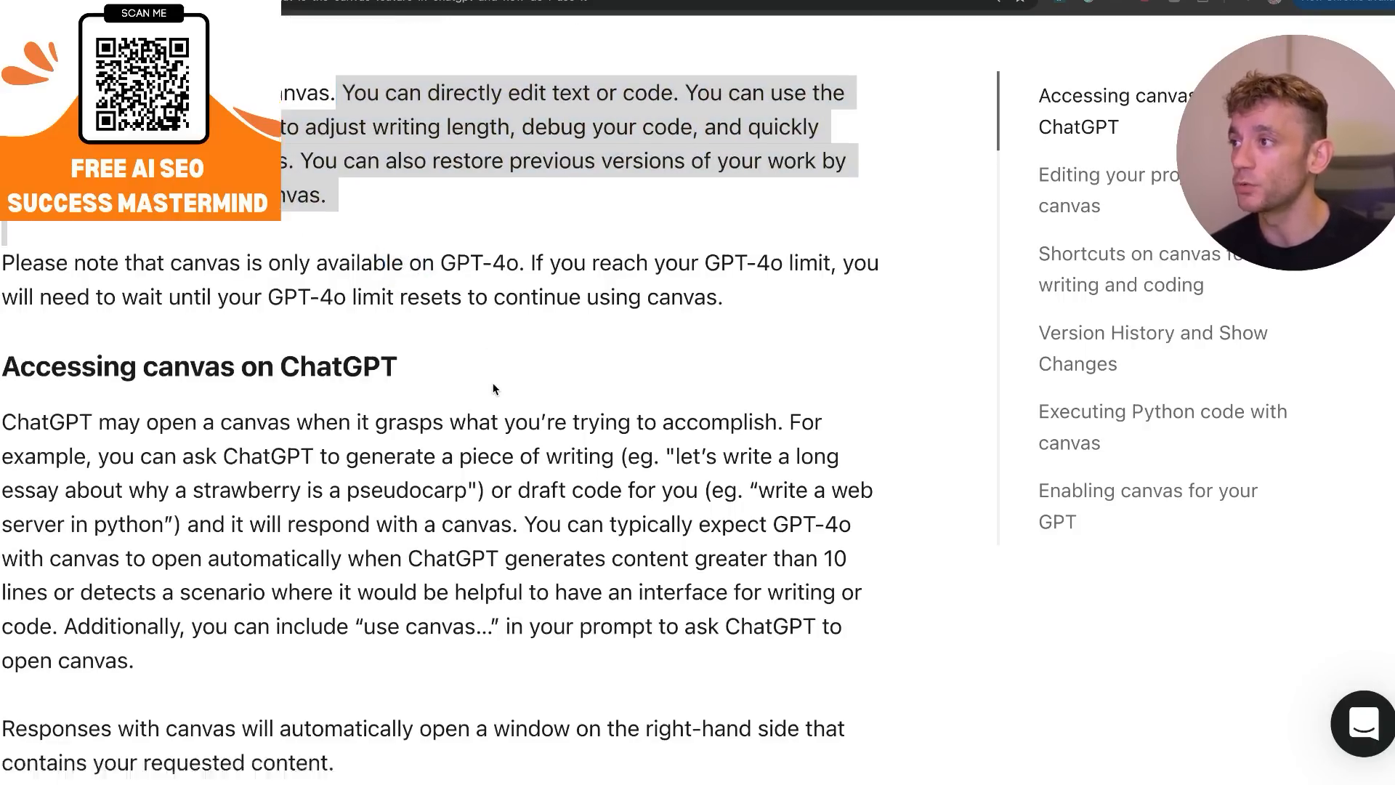
pyautogui.scroll(-3, 497, 414)
pyautogui.scroll(4, 531, 350)
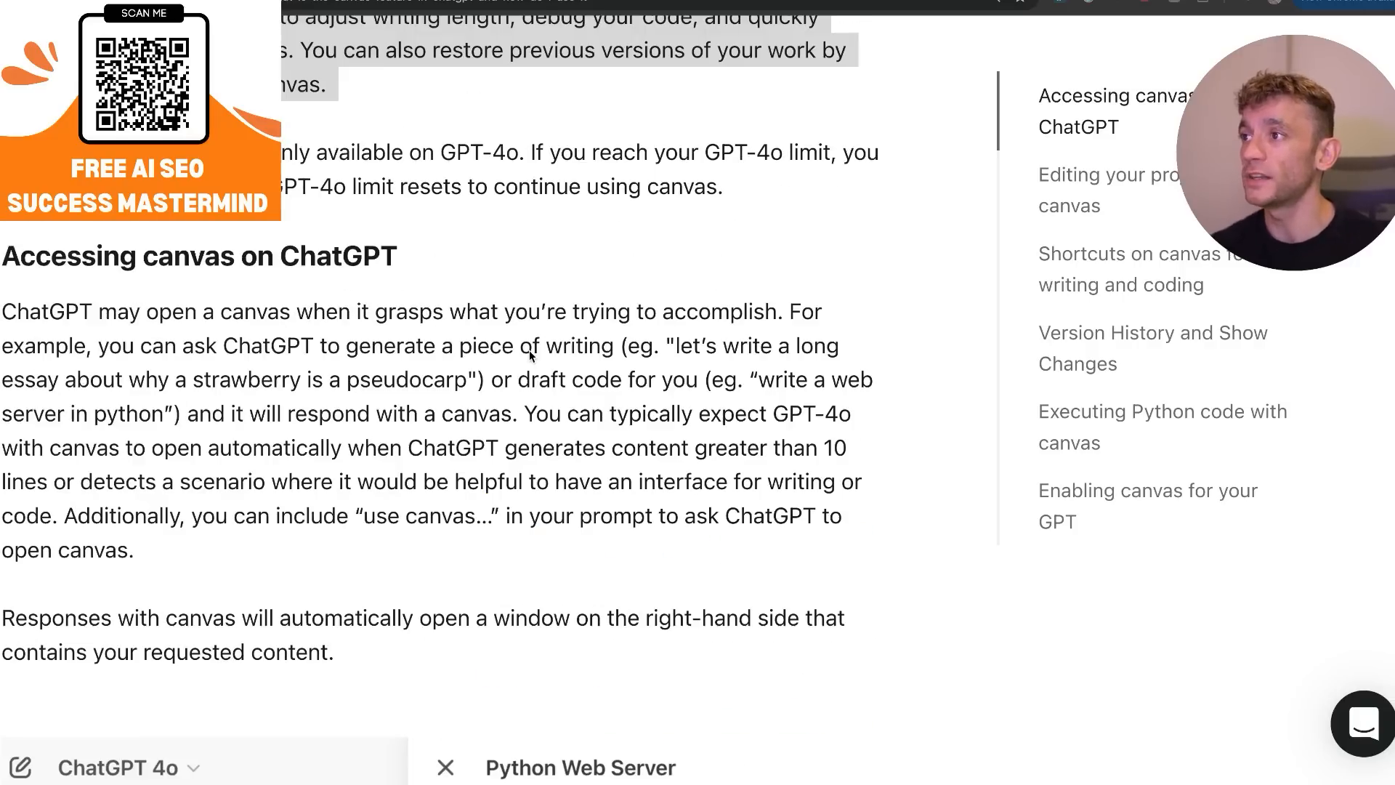
pyautogui.scroll(-2, 536, 349)
pyautogui.scroll(-5, 549, 332)
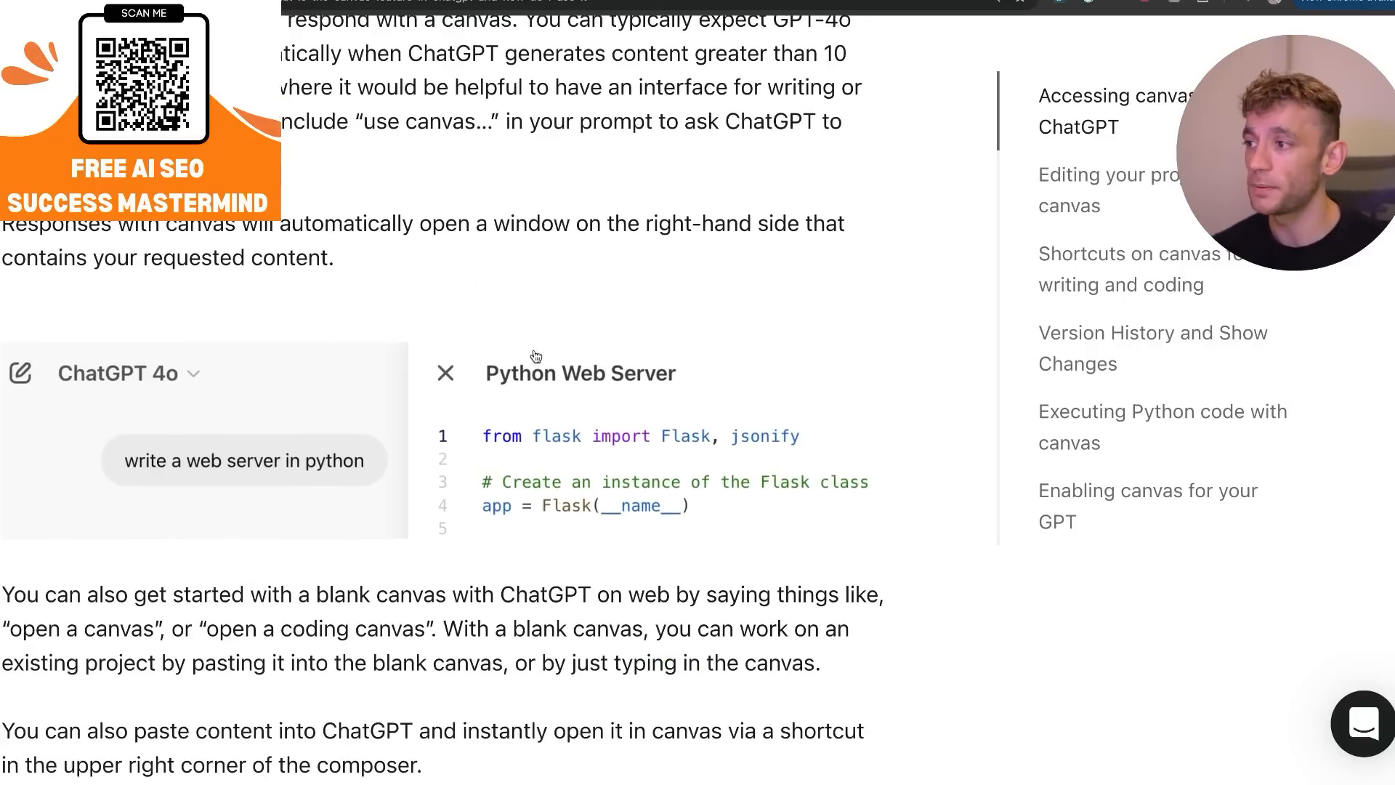
pyautogui.scroll(-3, 422, 322)
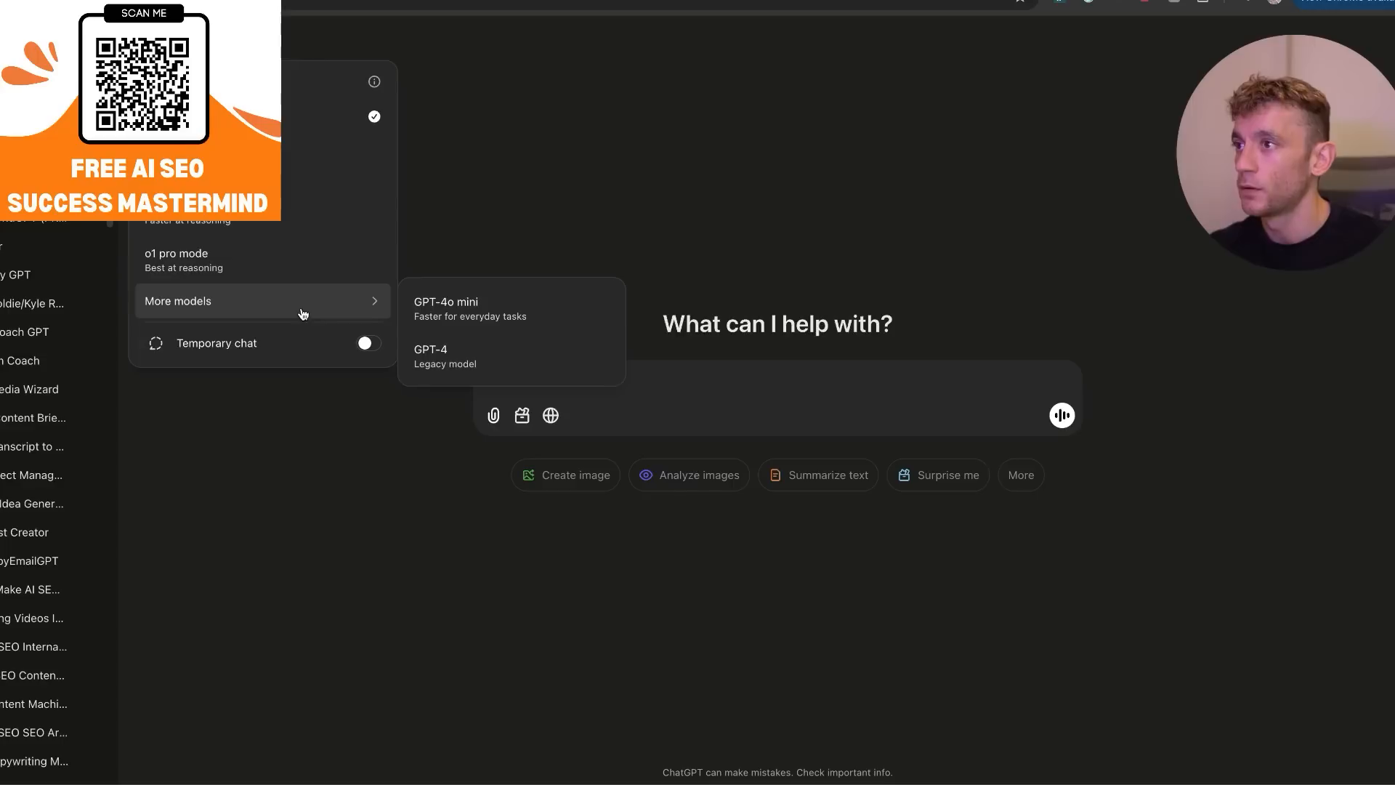
# Switch to ChatGPT and choose the Canvas tool for a new message.
pyautogui.moveTo(286, 301)
pyautogui.click(274, 530)
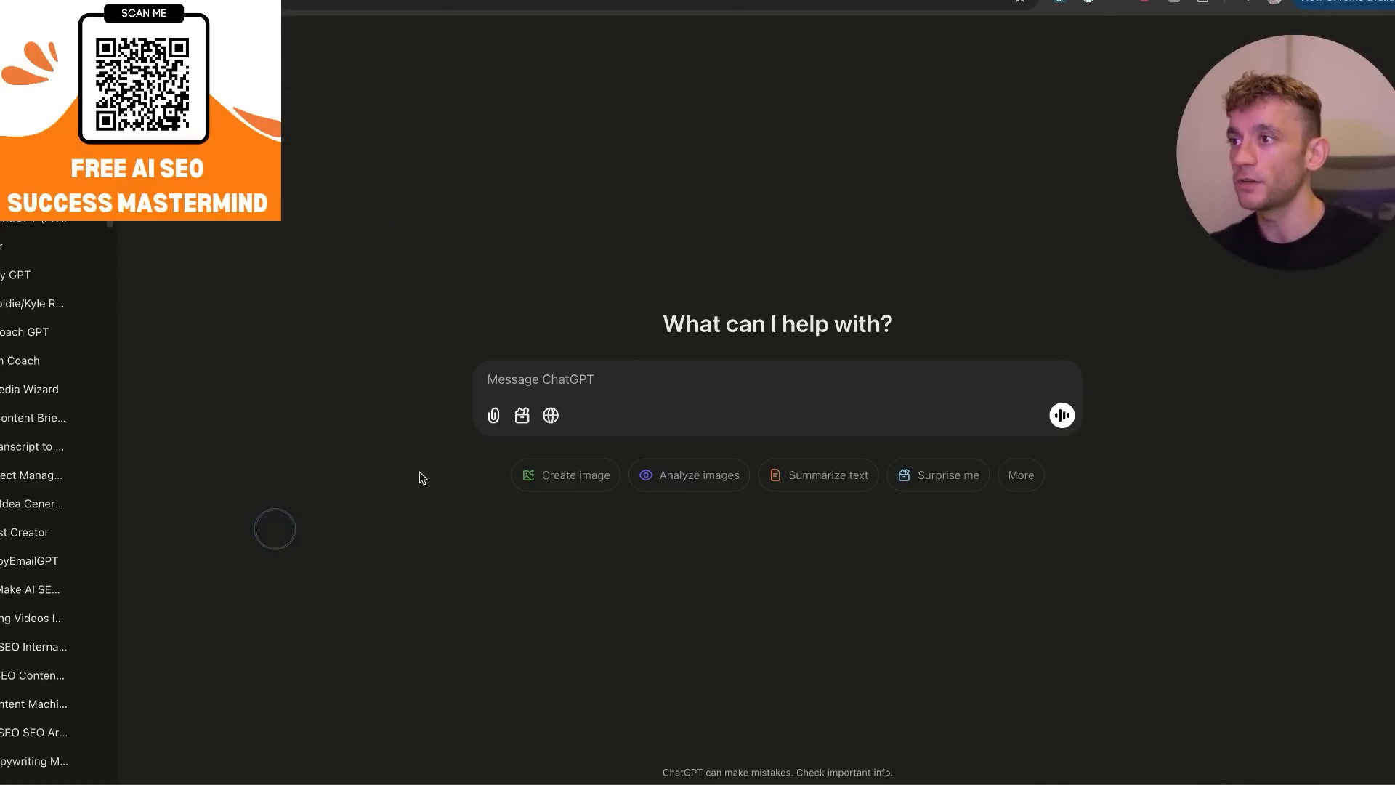
pyautogui.click(522, 415)
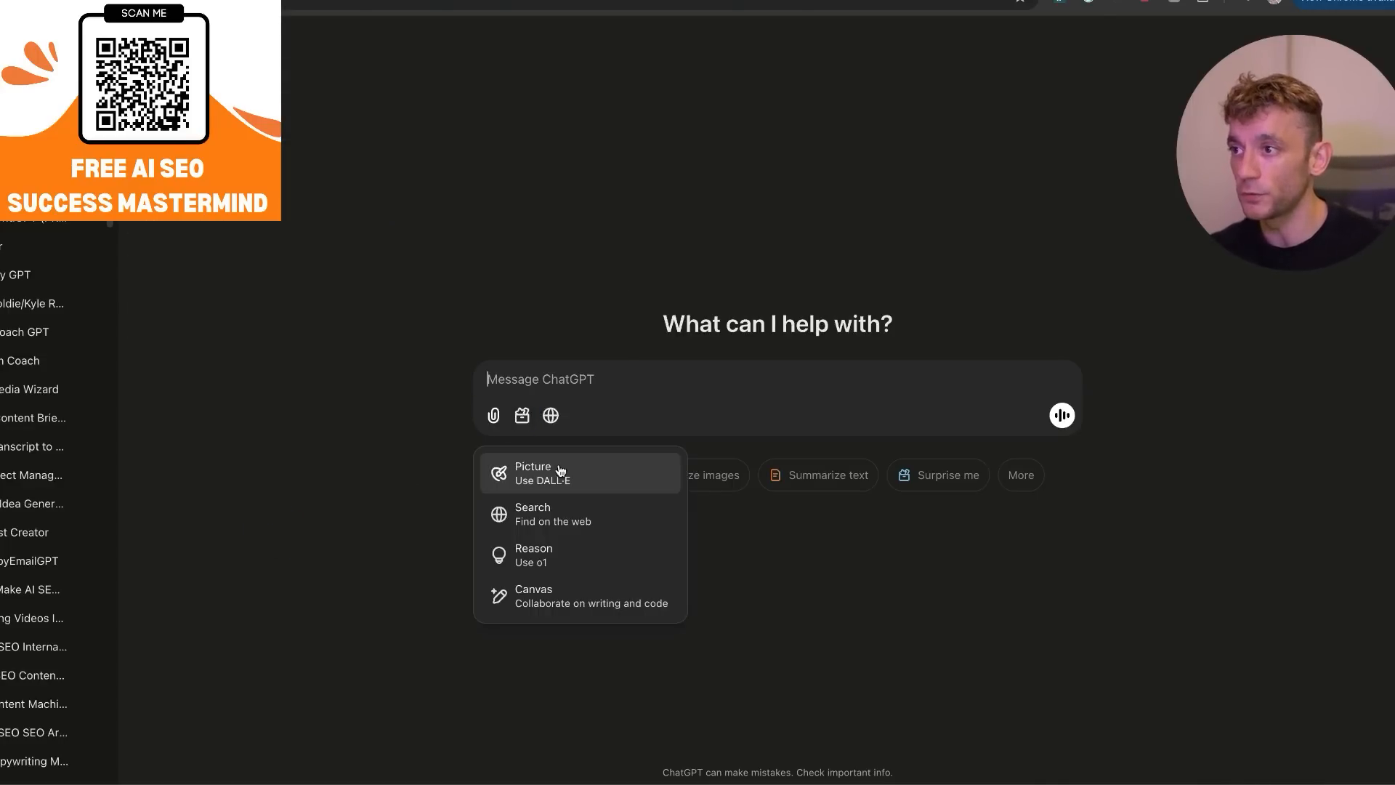
pyautogui.click(565, 600)
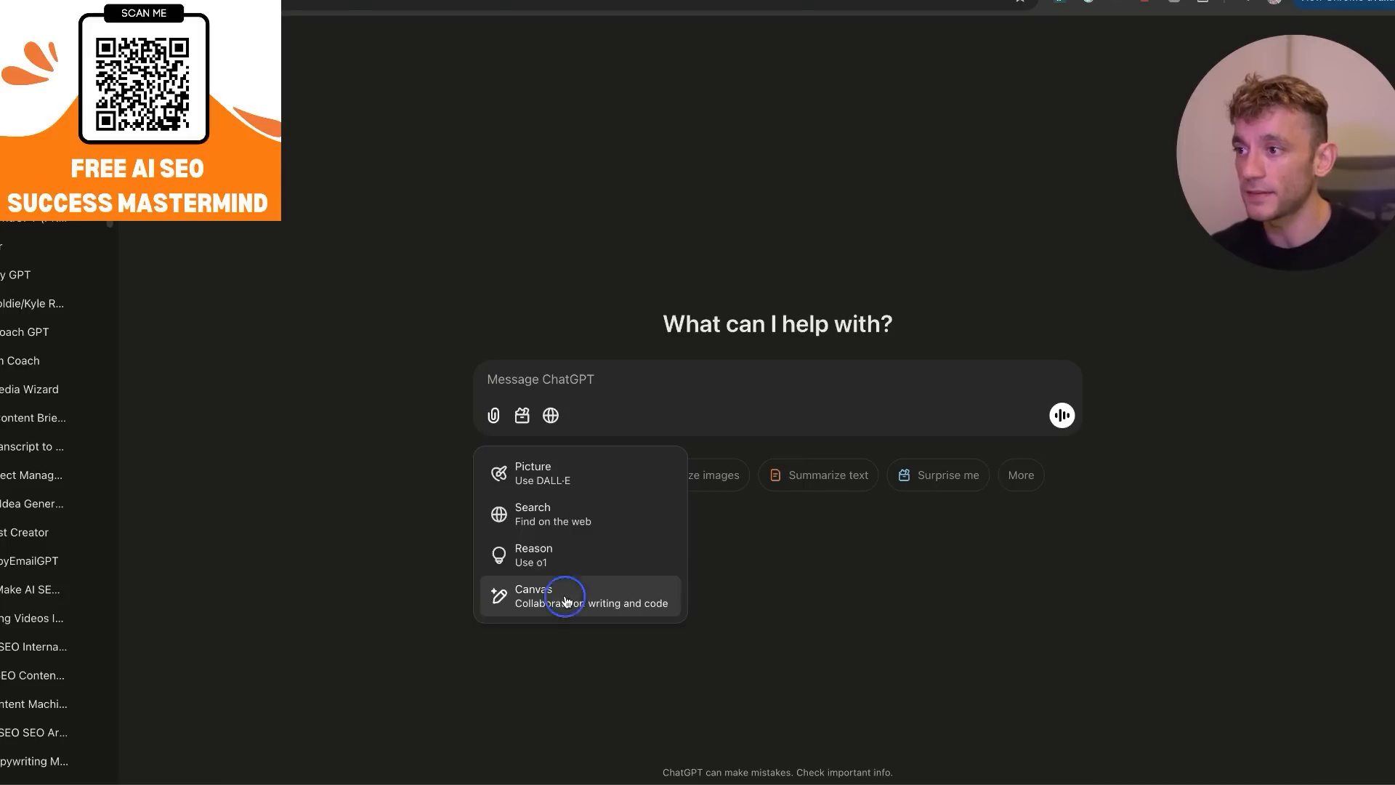
pyautogui.click(521, 415)
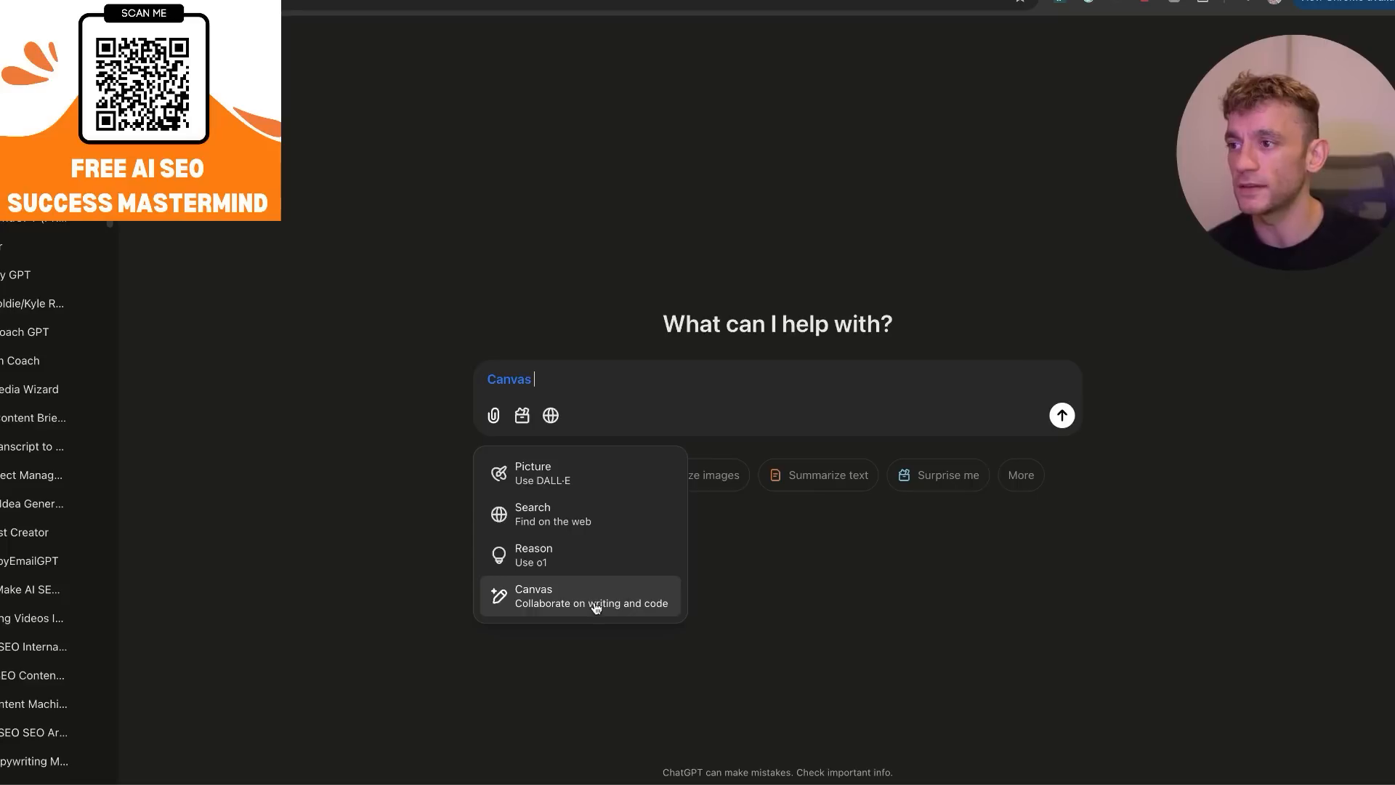
pyautogui.click(623, 601)
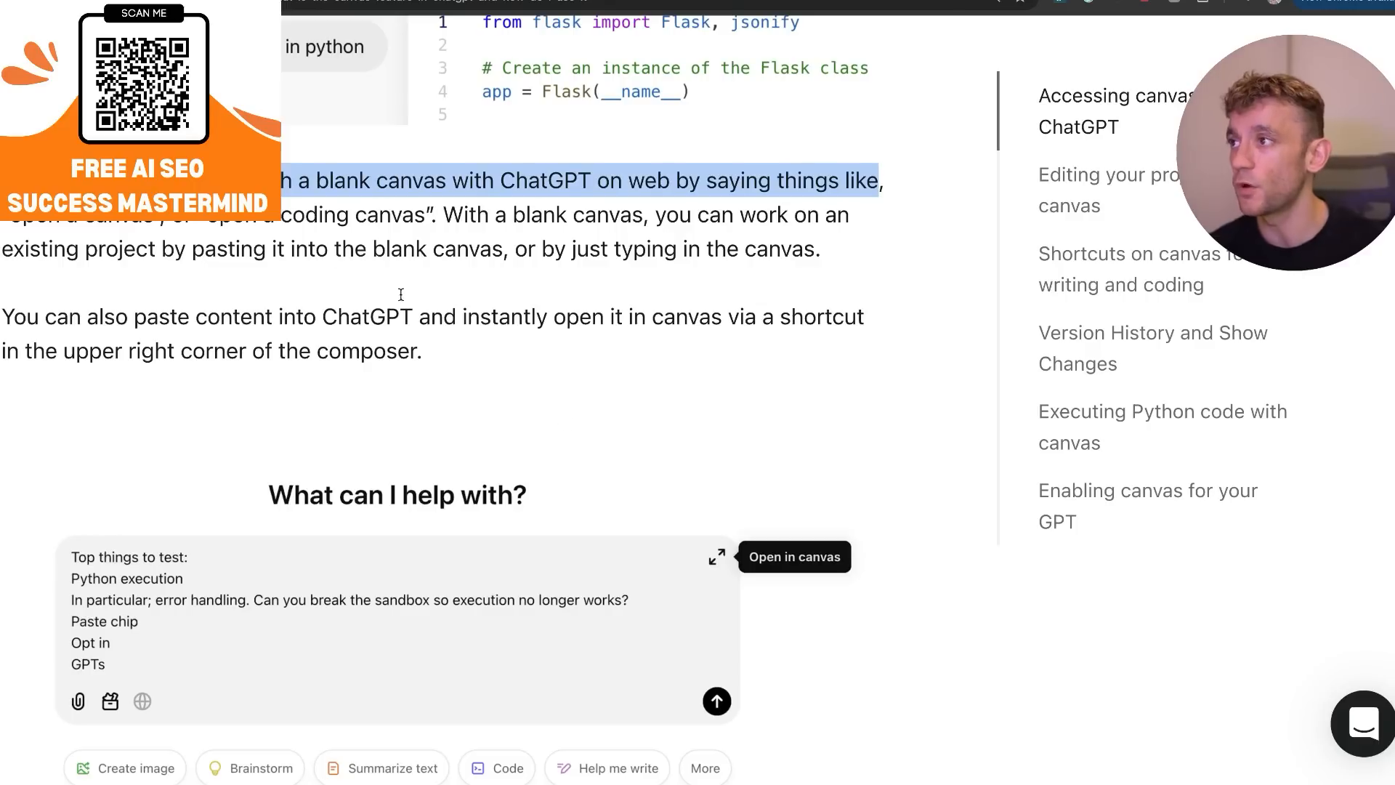
# Return to the help article and examine the examples of opening canvas from the prompt composer and its toolbox.
pyautogui.doubleClick(288, 256)
pyautogui.scroll(-8, 342, 516)
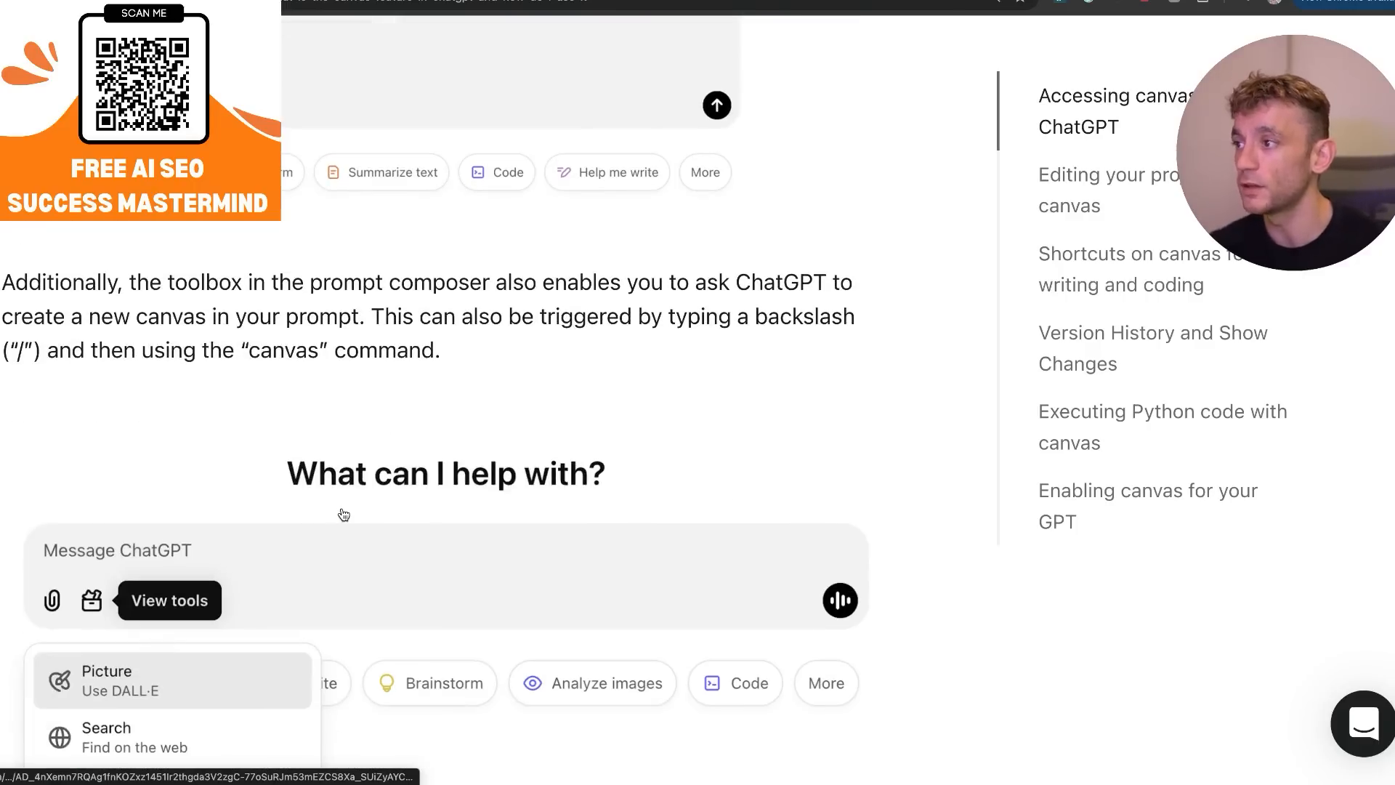
pyautogui.scroll(5, 343, 516)
pyautogui.scroll(-3, 342, 558)
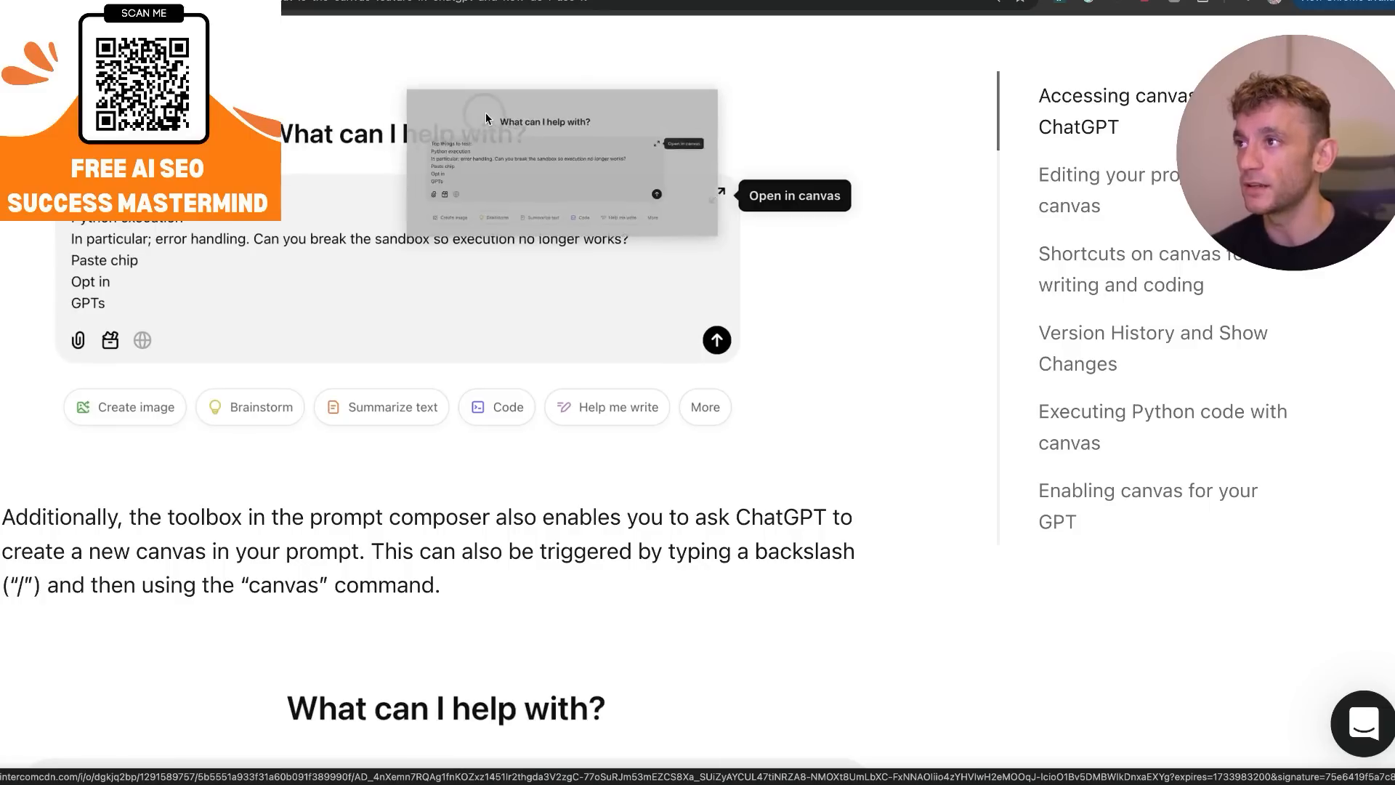
pyautogui.scroll(-10, 480, 327)
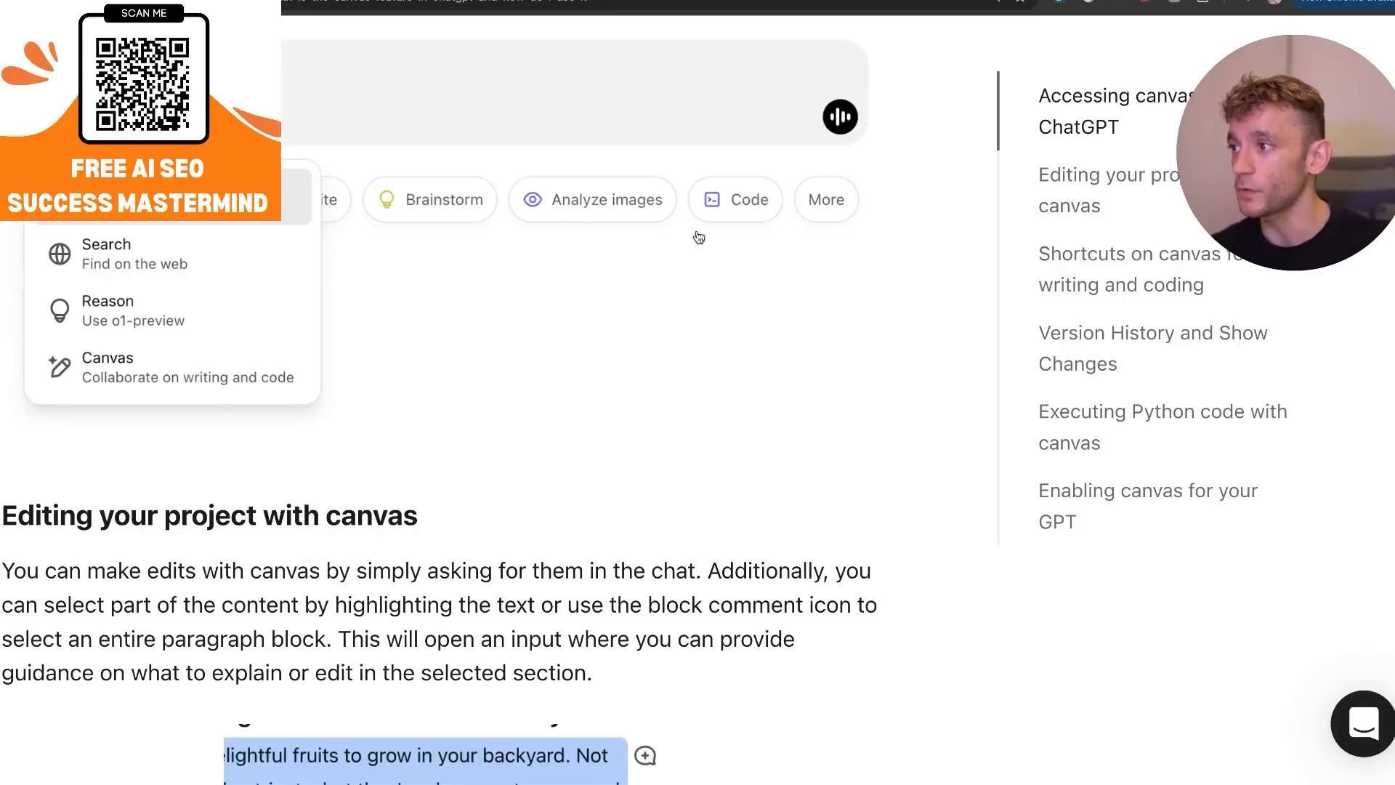
pyautogui.scroll(3, 409, 468)
# Read the section "Editing your project with canvas", highlighting its first paragraph and the note on supported markdown formatting.
pyautogui.moveTo(451, 395); pyautogui.dragTo(821, 461)
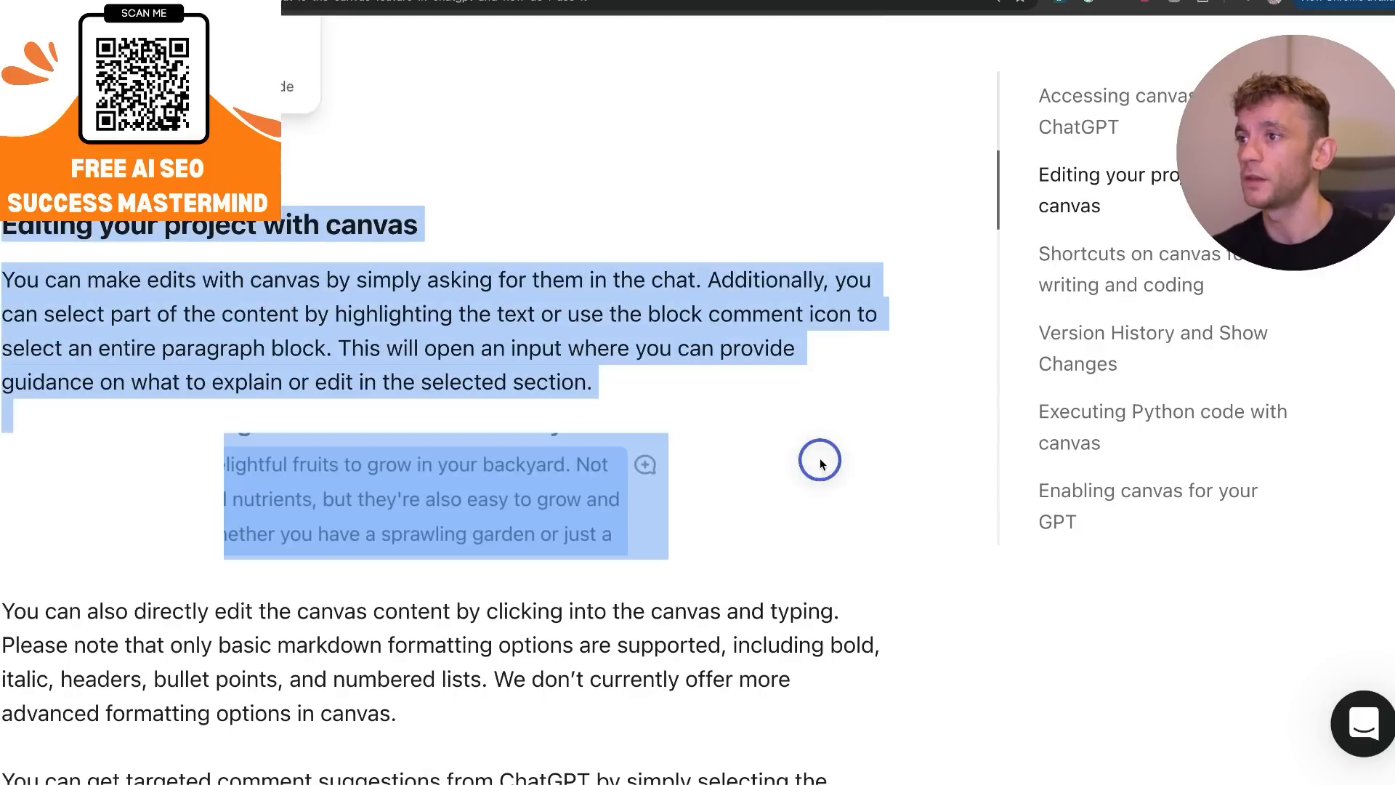
pyautogui.scroll(-3, 773, 427)
pyautogui.scroll(-1, 702, 639)
pyautogui.click(520, 383)
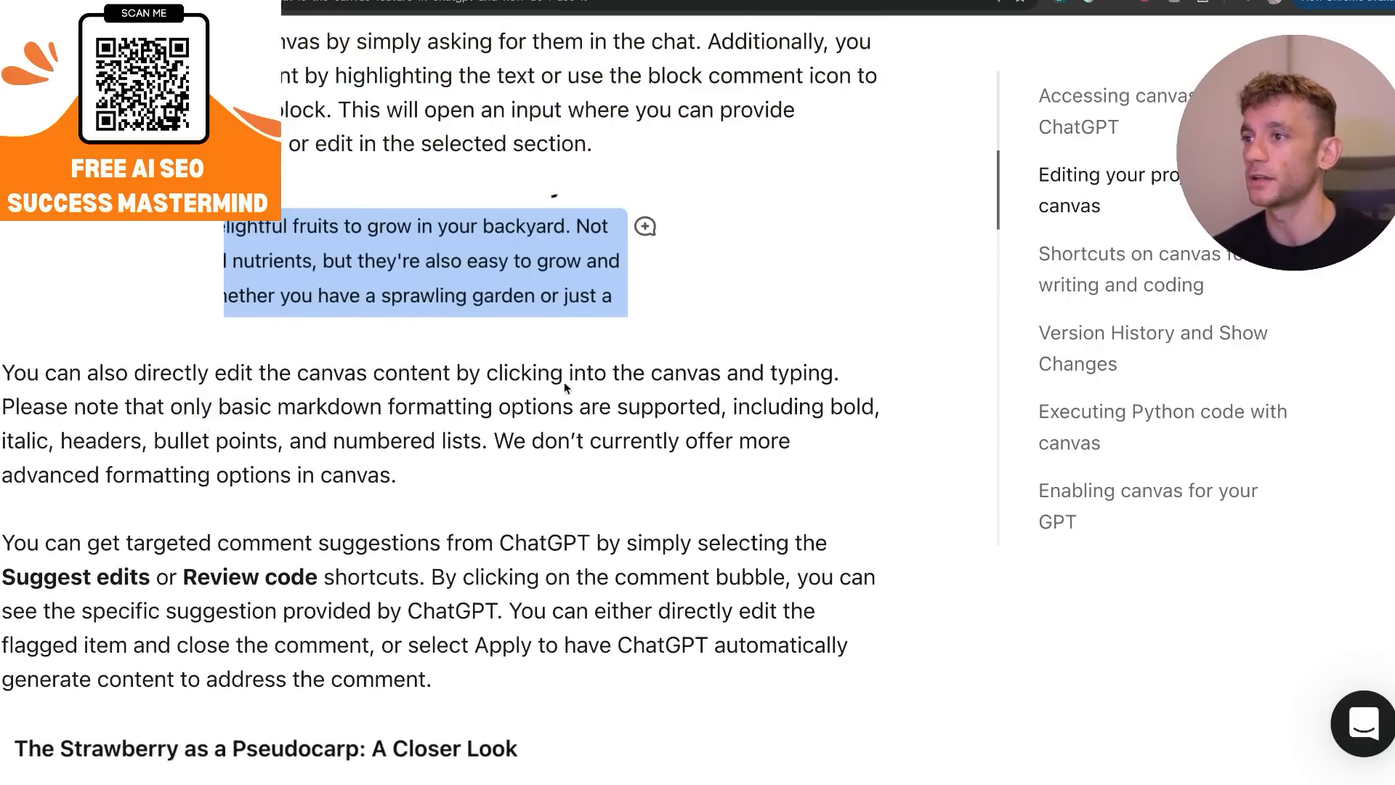
pyautogui.scroll(-2, 305, 320)
pyautogui.moveTo(285, 293); pyautogui.dragTo(625, 352)
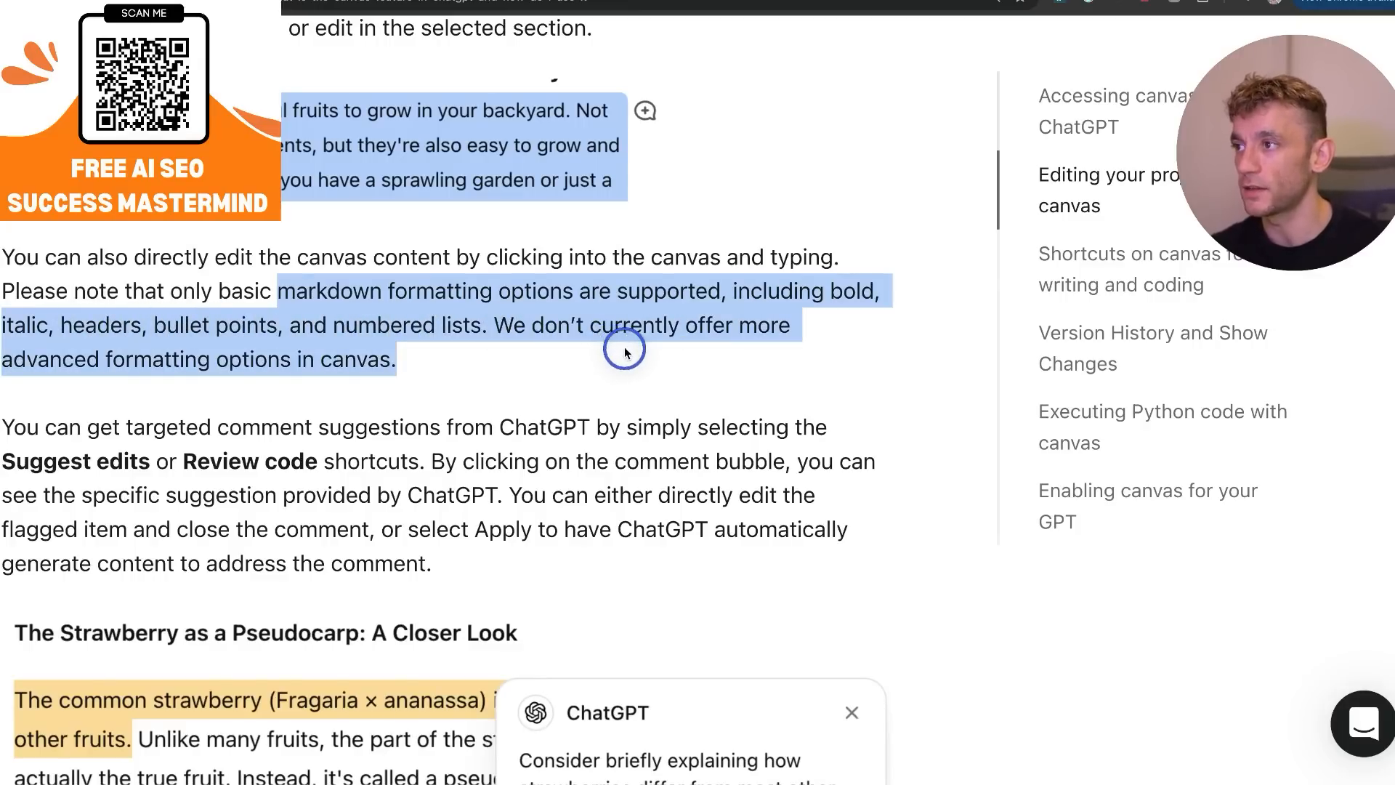
pyautogui.click(624, 352)
# Read about the Suggest edits and Review code shortcuts and examine the strawberry comment example.
pyautogui.scroll(-5, 625, 352)
pyautogui.moveTo(299, 76); pyautogui.dragTo(419, 73)
pyautogui.scroll(-1, 664, 201)
pyautogui.scroll(1, 665, 210)
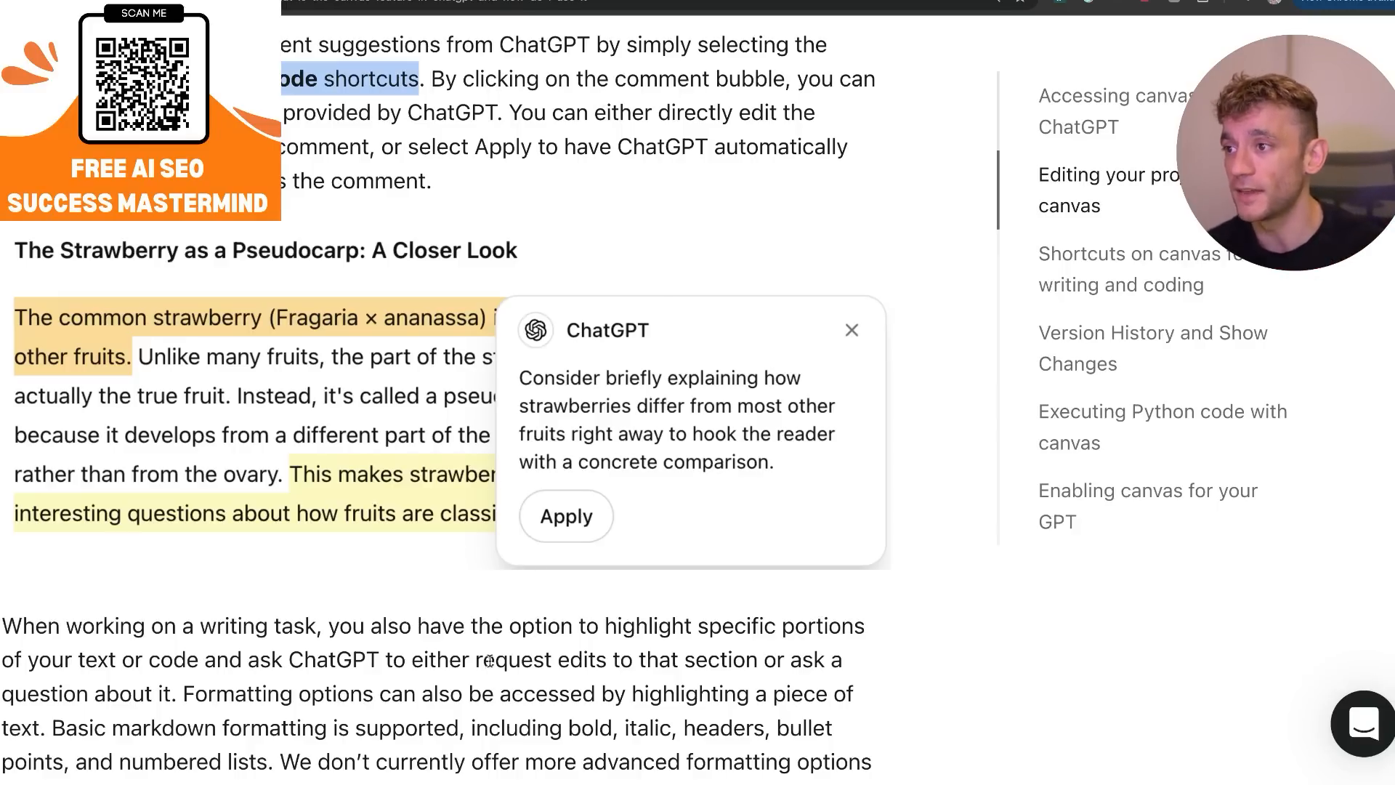
pyautogui.scroll(-2, 683, 436)
pyautogui.scroll(-5, 674, 446)
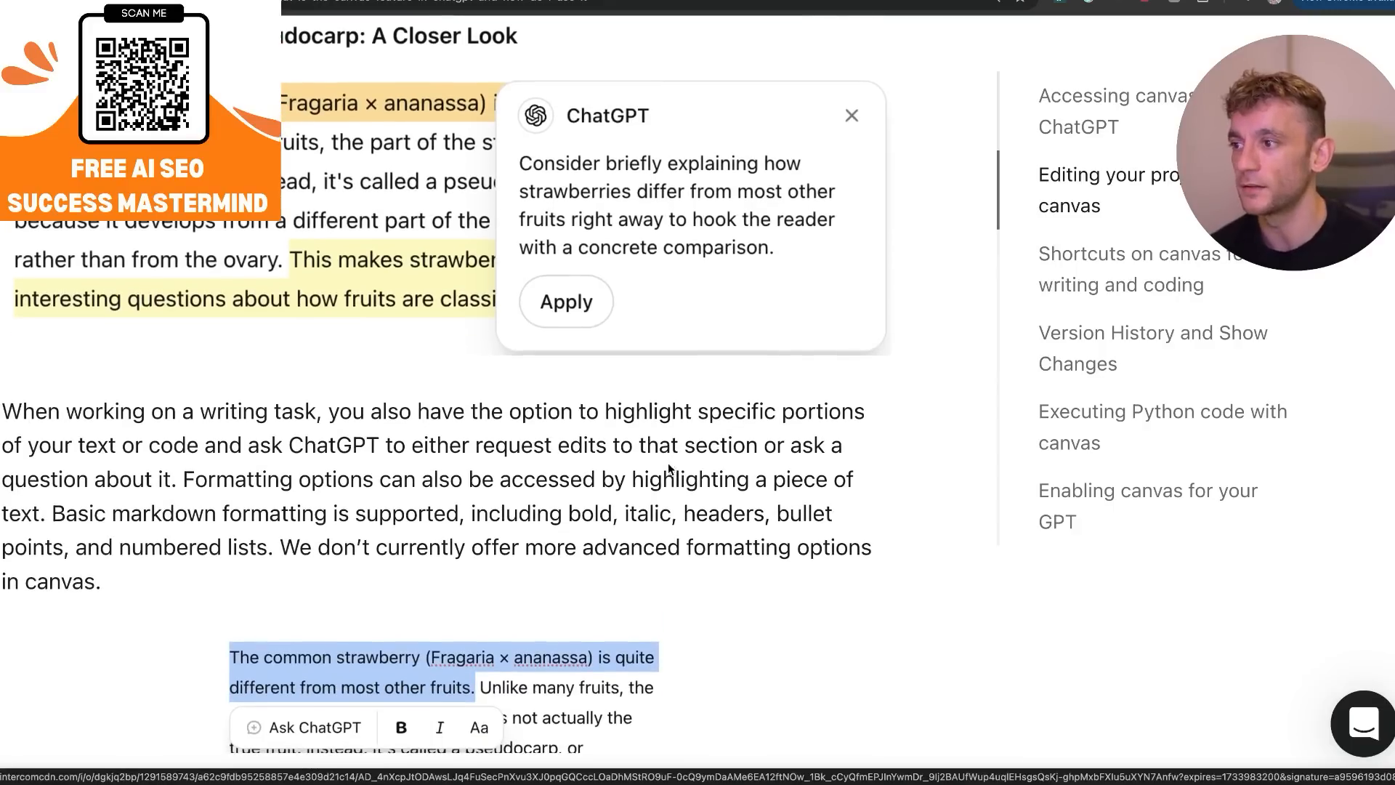
# Read the list of writing shortcuts, highlighting Suggest edits, Adjust the length, Change reading level, Add final polish and Add emojis.
pyautogui.scroll(-15, 445, 399)
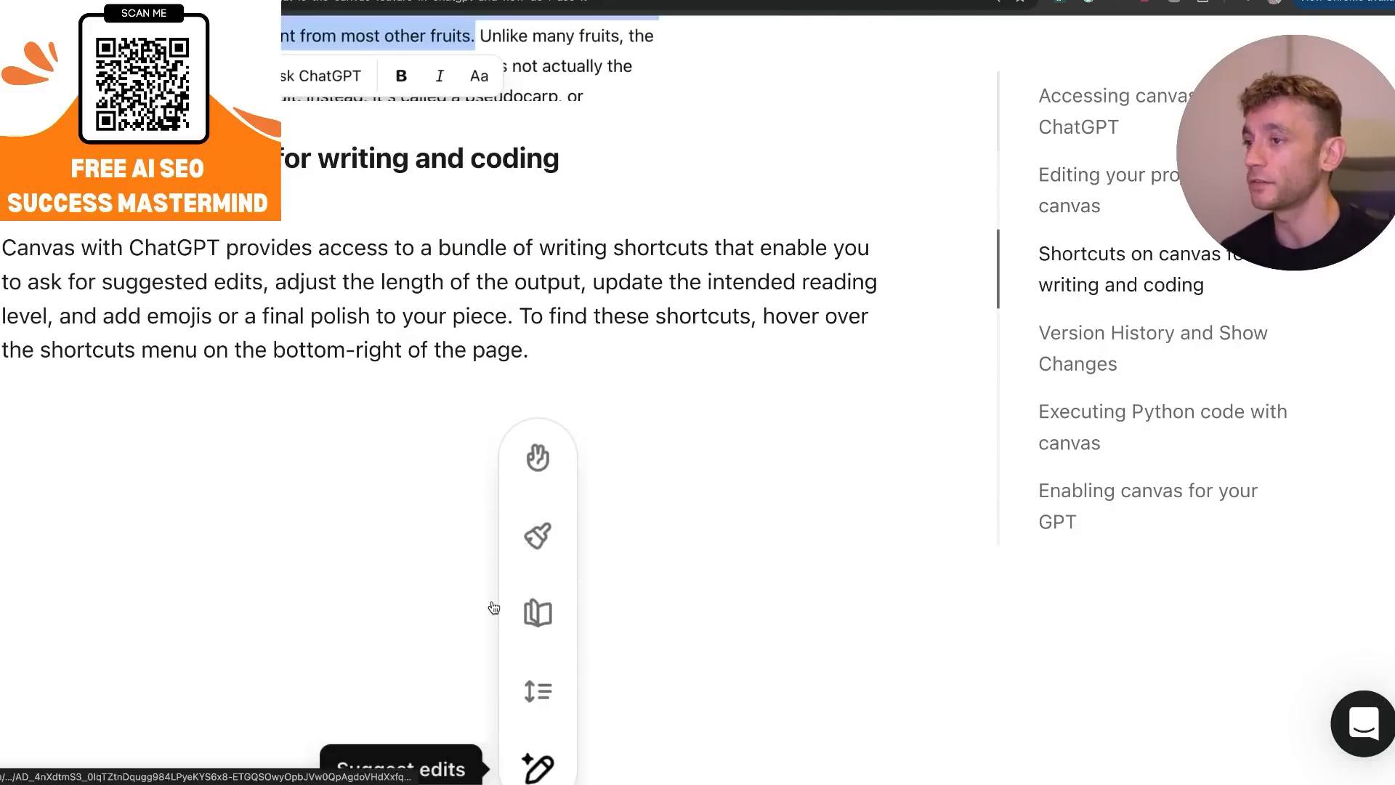
pyautogui.moveTo(283, 161); pyautogui.dragTo(395, 220)
pyautogui.tripleClick(377, 218)
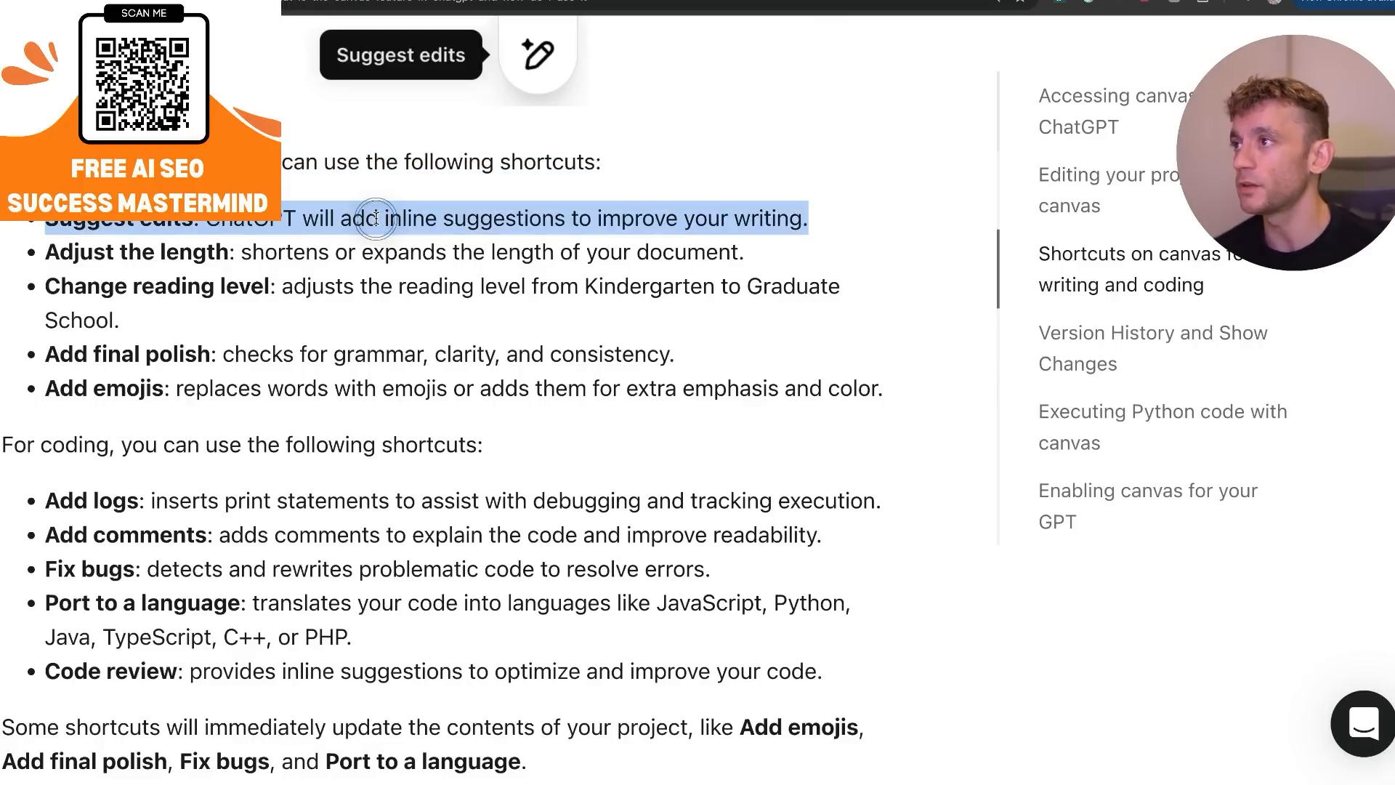
pyautogui.tripleClick(341, 262)
pyautogui.tripleClick(320, 292)
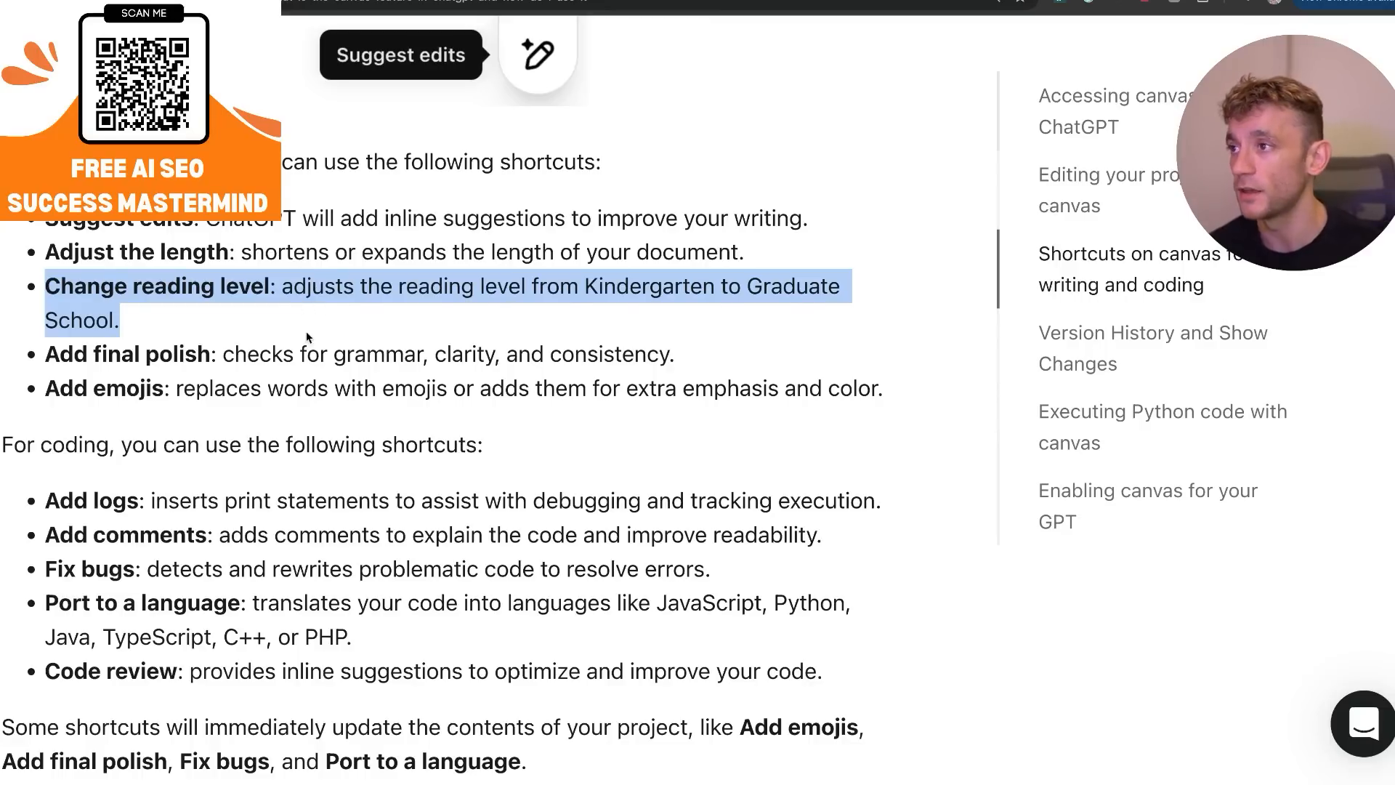
pyautogui.tripleClick(298, 347)
pyautogui.click(276, 354)
pyautogui.click(223, 354)
pyautogui.moveTo(222, 354); pyautogui.dragTo(697, 361)
pyautogui.click(697, 361)
pyautogui.tripleClick(104, 376)
pyautogui.click(919, 393)
pyautogui.moveTo(919, 393); pyautogui.dragTo(869, 394)
# Highlight and read the list of coding shortcuts, from Add logs to Code review.
pyautogui.scroll(-2, 760, 491)
pyautogui.moveTo(3, 331); pyautogui.dragTo(869, 537)
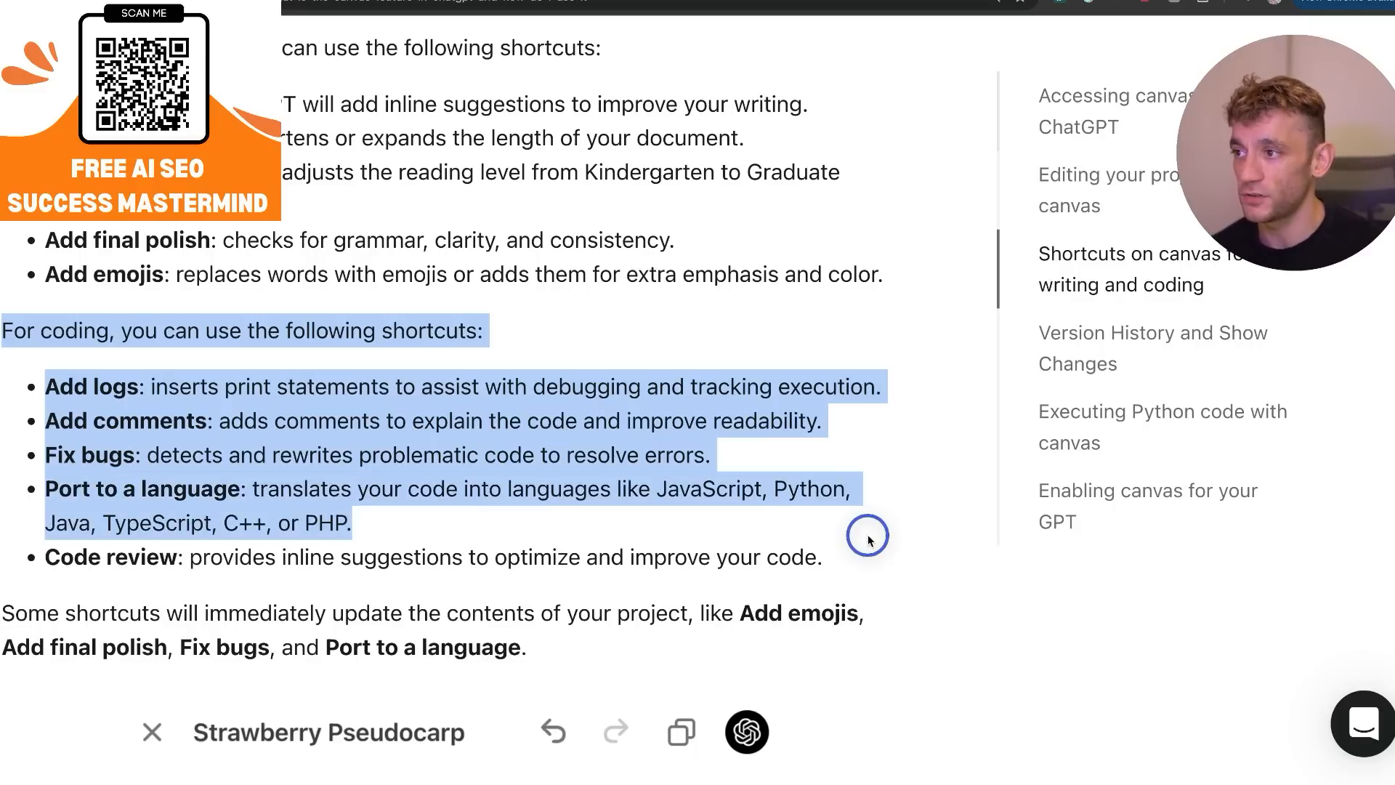
pyautogui.moveTo(870, 538)
pyautogui.mouseDown()
pyautogui.moveTo(918, 557)
pyautogui.moveTo(893, 581)
pyautogui.moveTo(888, 555)
pyautogui.mouseUp()
# Read the section "Version History and Show Changes", highlighting its heading and examining the strawberry email comparison.
pyautogui.scroll(-5, 888, 555)
pyautogui.scroll(-10, 891, 554)
pyautogui.tripleClick(182, 142)
pyautogui.click(182, 142)
pyautogui.moveTo(29, 146); pyautogui.dragTo(485, 154)
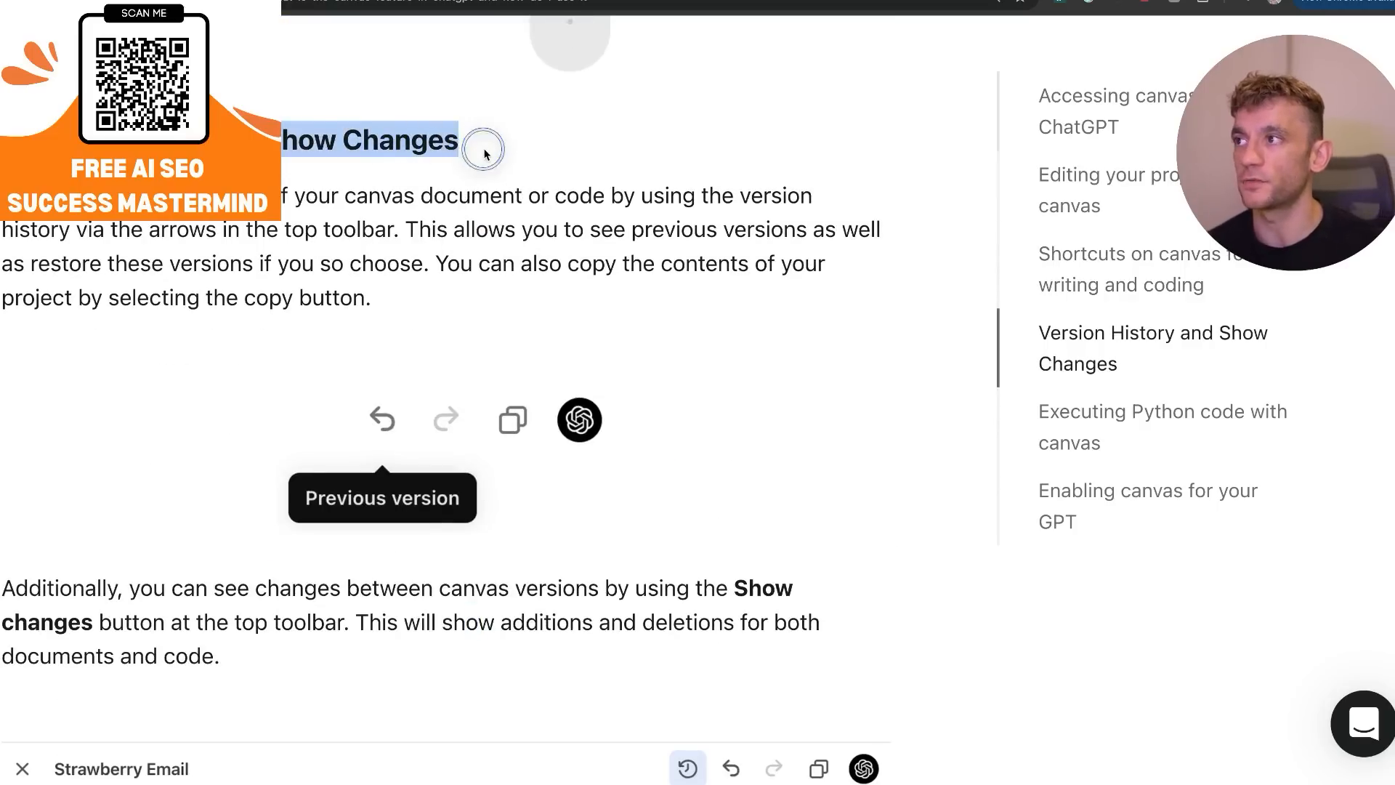
pyautogui.click(484, 153)
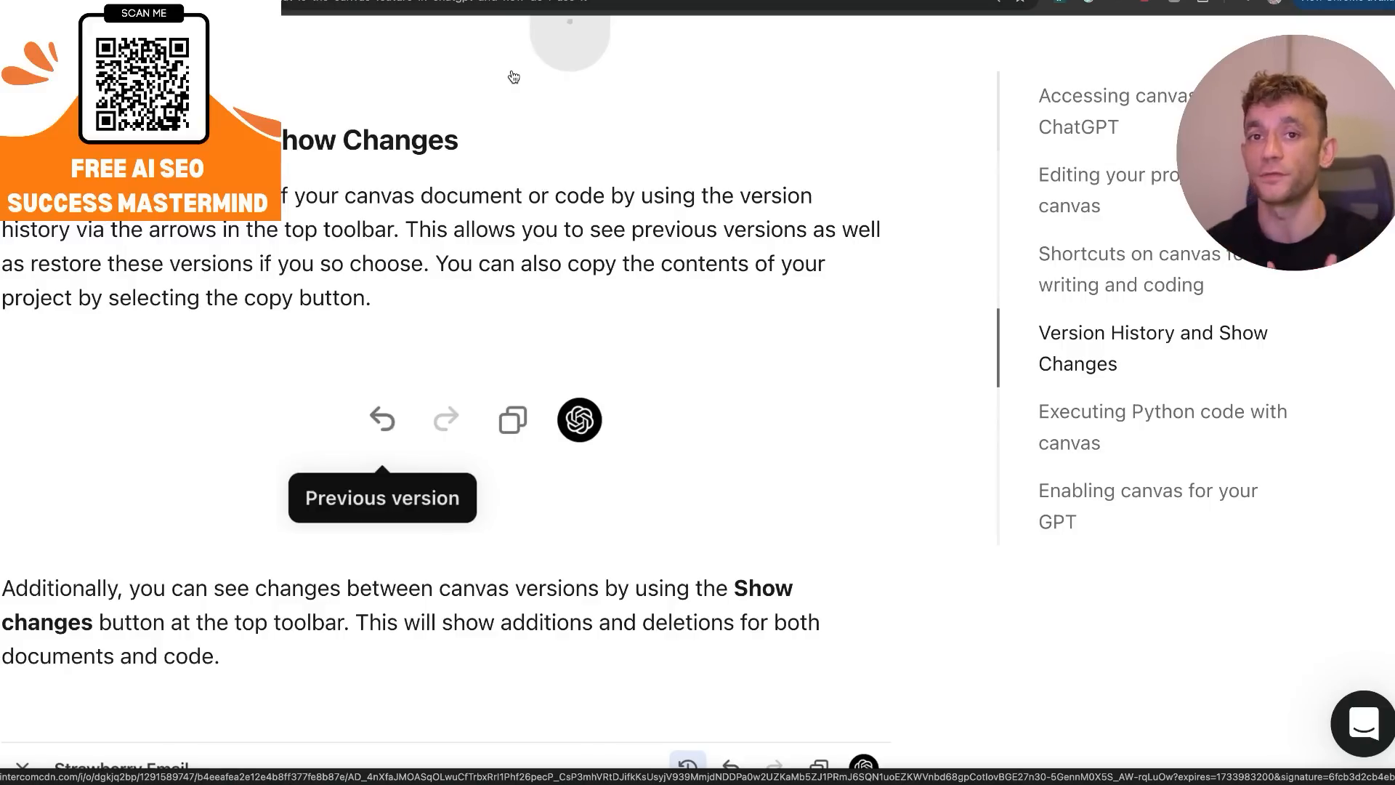
pyautogui.scroll(-9, 513, 77)
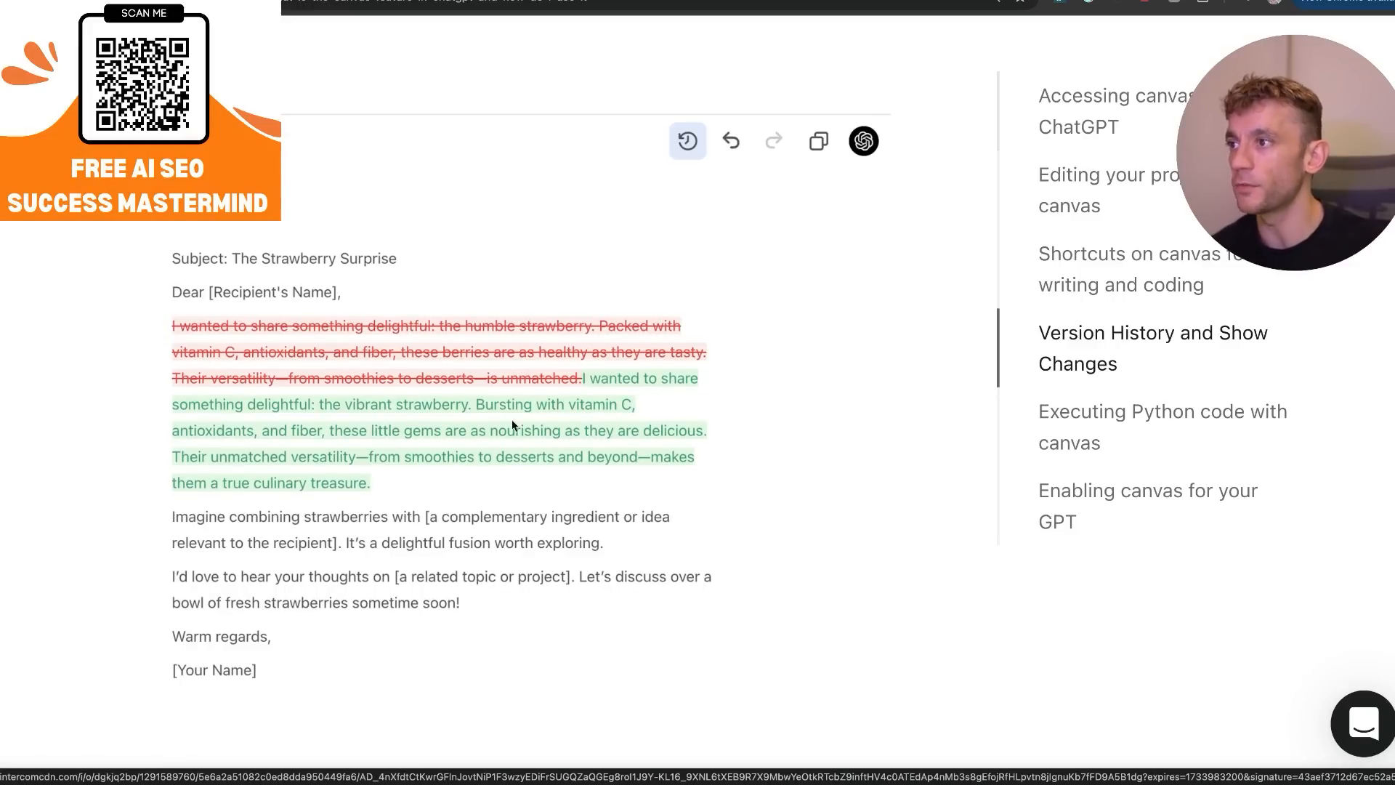
# Read the section "Executing Python code with canvas" and examine its Fibonacci Sequence example.
pyautogui.scroll(-7, 452, 475)
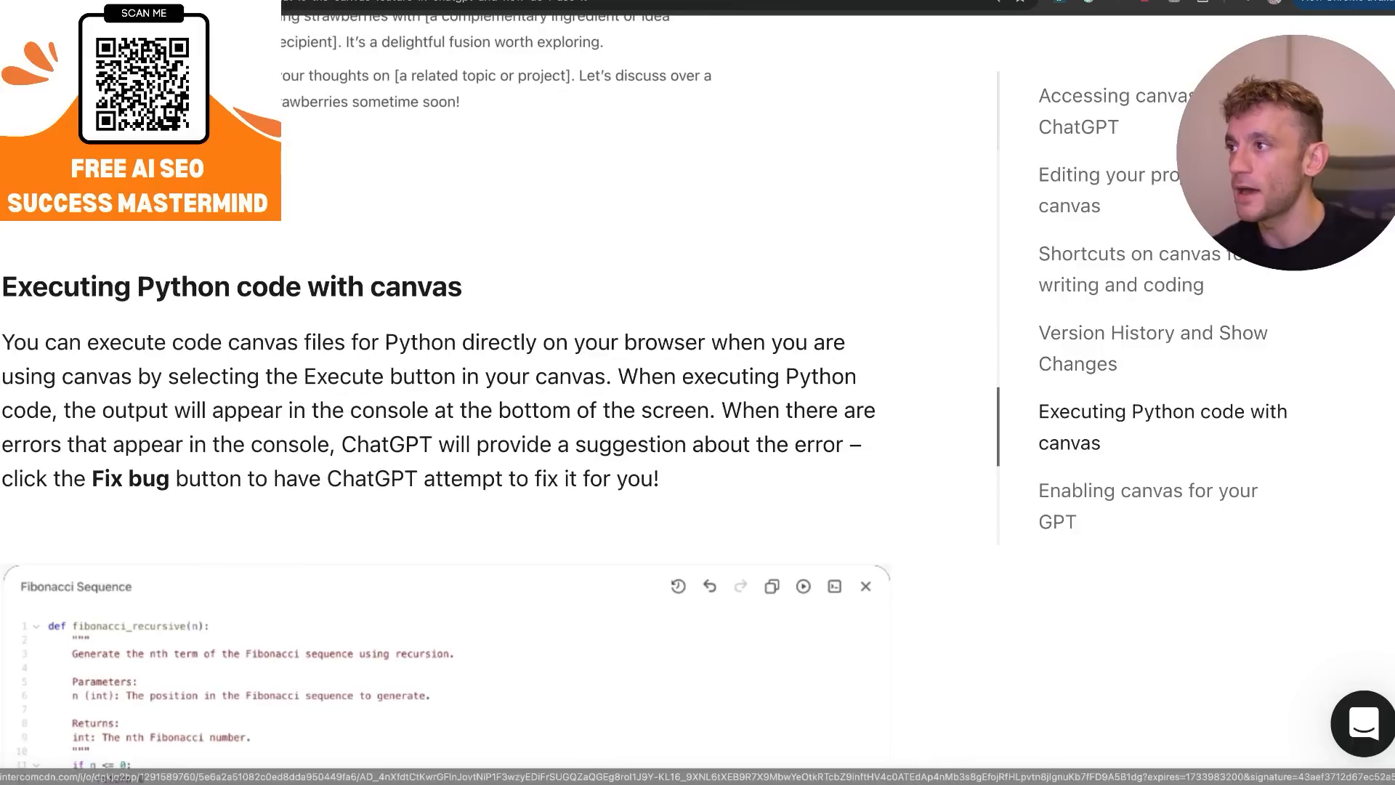
pyautogui.scroll(-4, 603, 384)
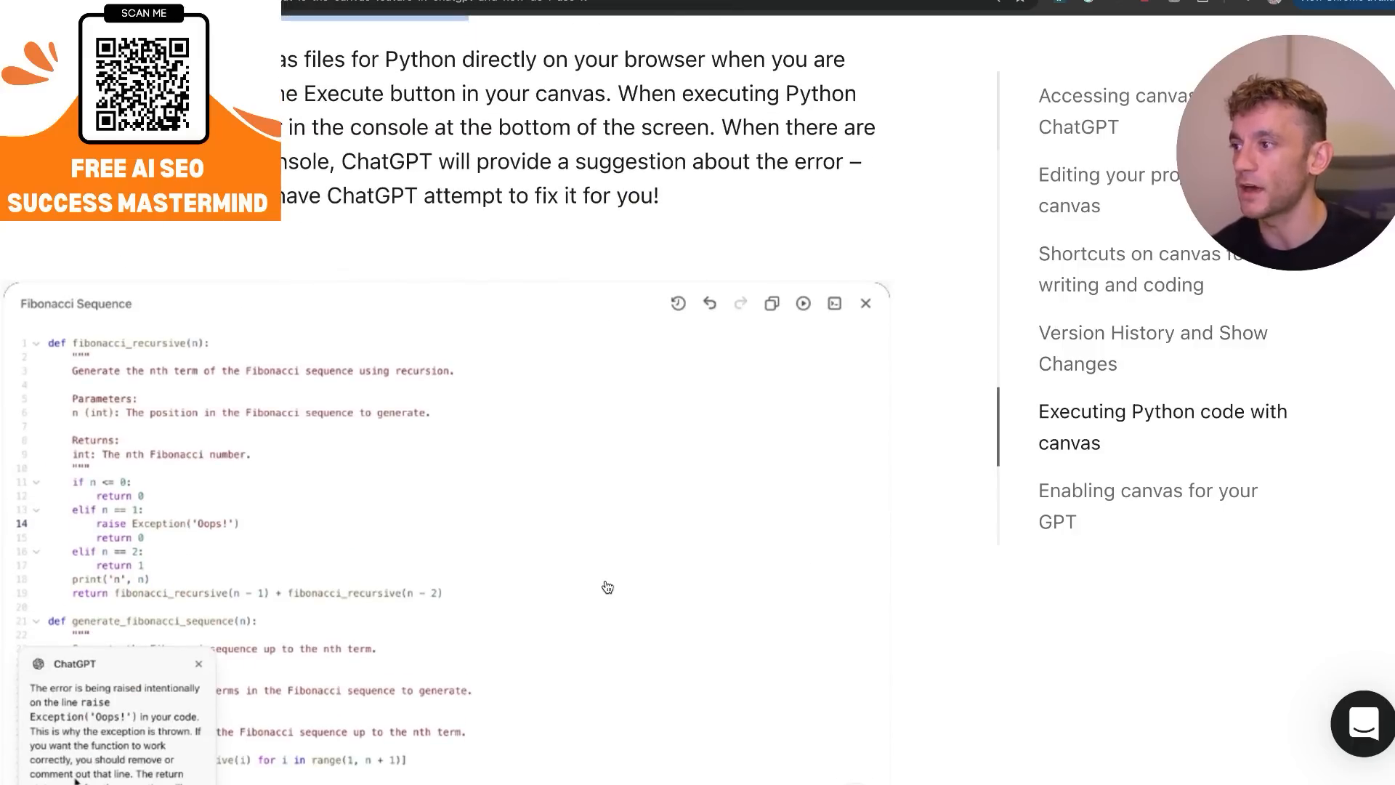
pyautogui.scroll(-7, 608, 585)
pyautogui.scroll(-1, 639, 450)
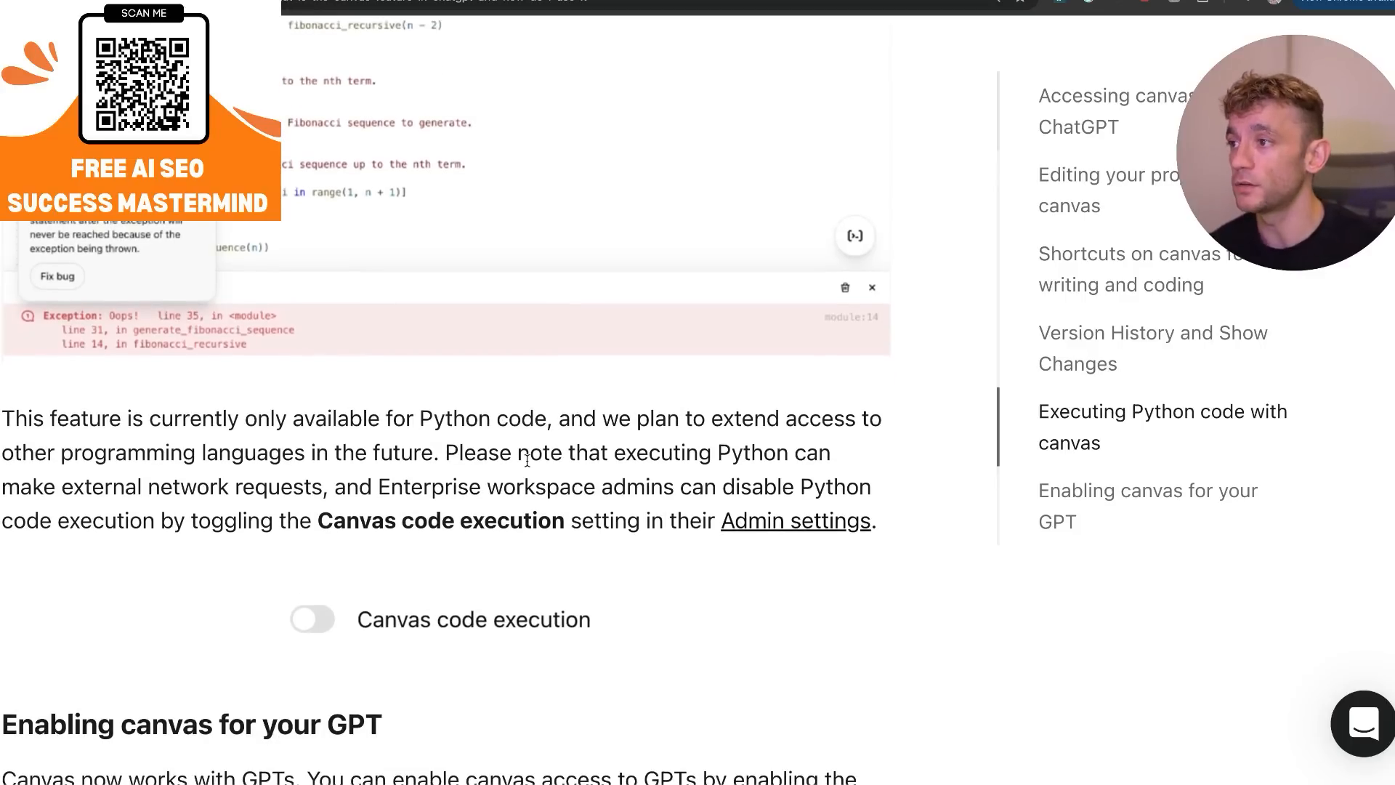
# Read the section "Enabling canvas for your GPT", highlighting its heading, first paragraph and the note on existing and new GPTs.
pyautogui.scroll(-1, 588, 661)
pyautogui.scroll(-12, 574, 678)
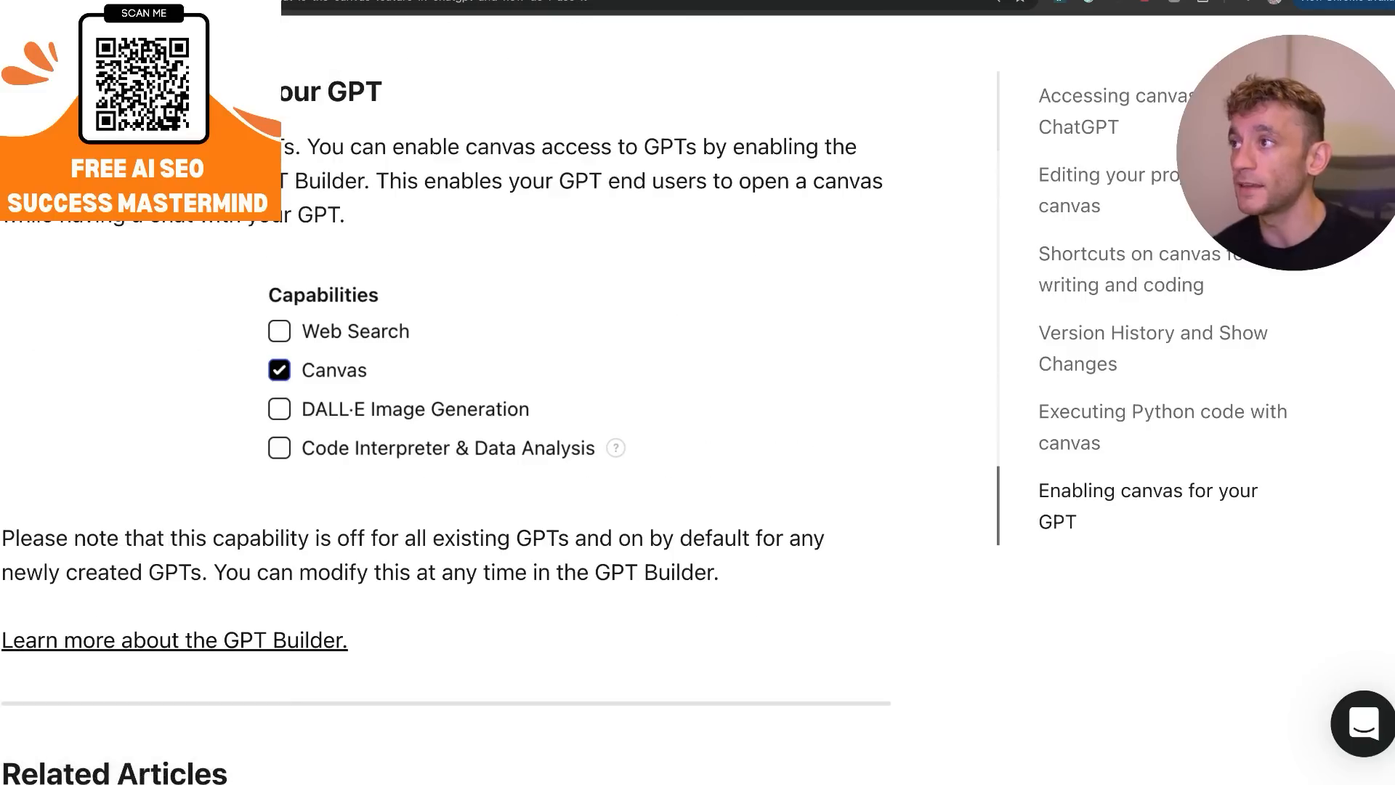
pyautogui.tripleClick(492, 103)
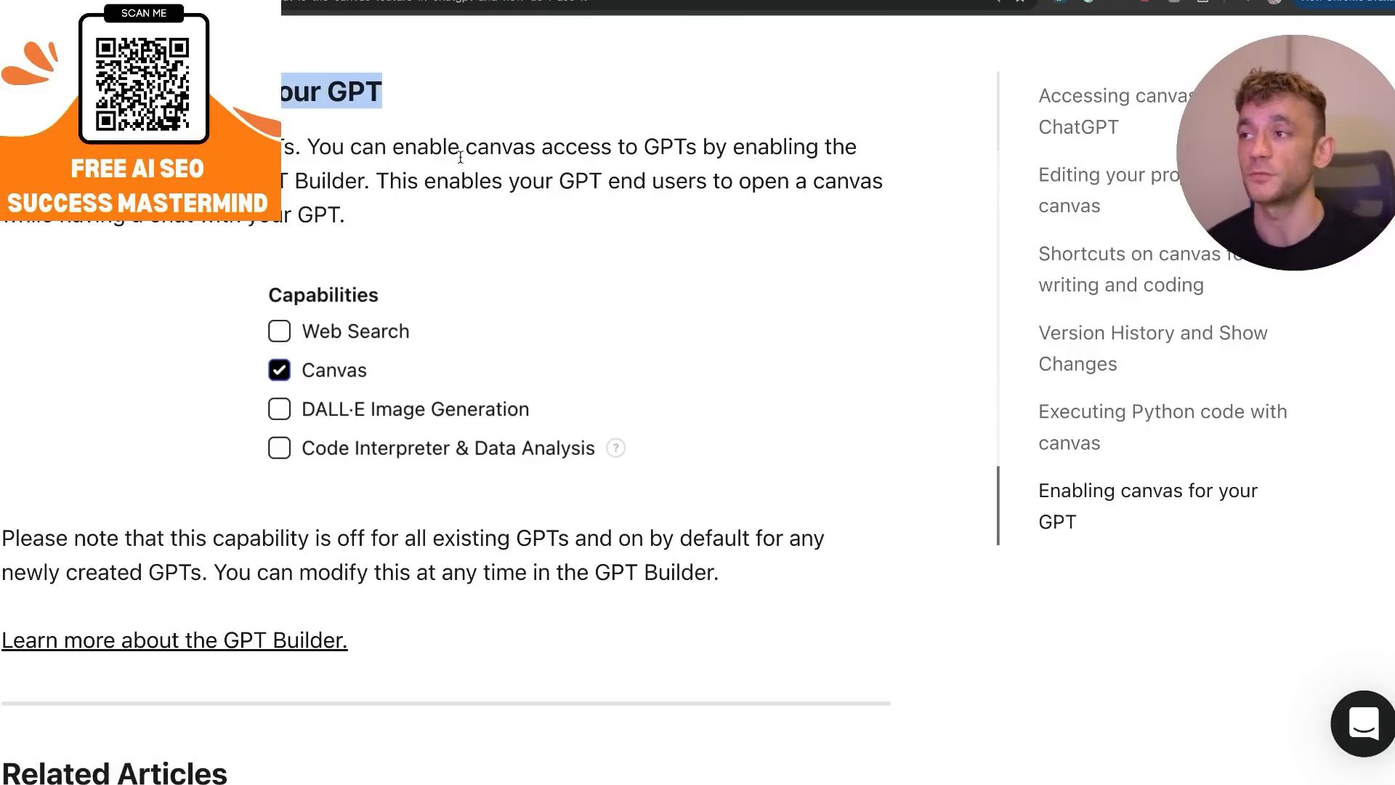
pyautogui.click(71, 225)
pyautogui.moveTo(6, 148); pyautogui.dragTo(548, 206)
pyautogui.tripleClick(800, 570)
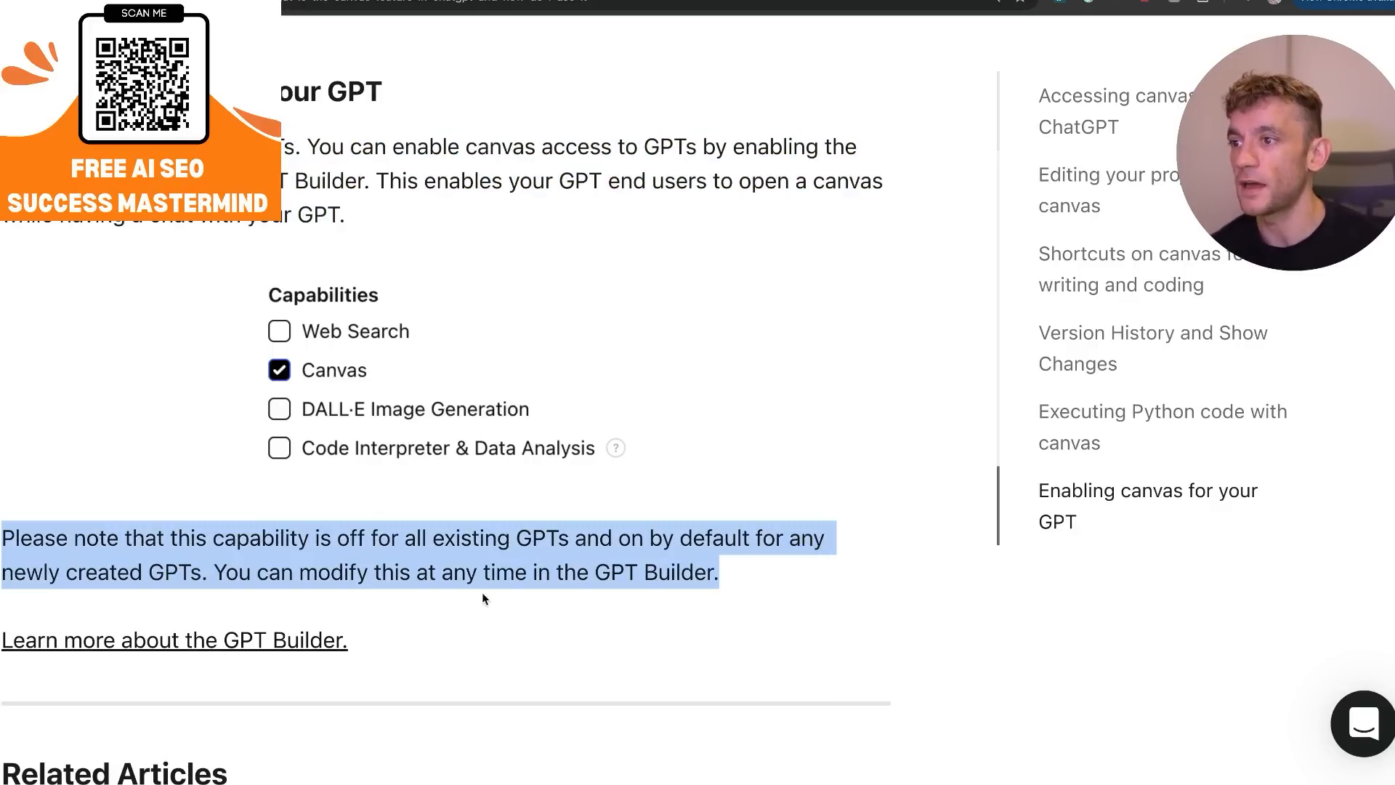
# Examine the Capabilities example and the Related Articles at the end of the canvas help article.
pyautogui.scroll(-2, 428, 457)
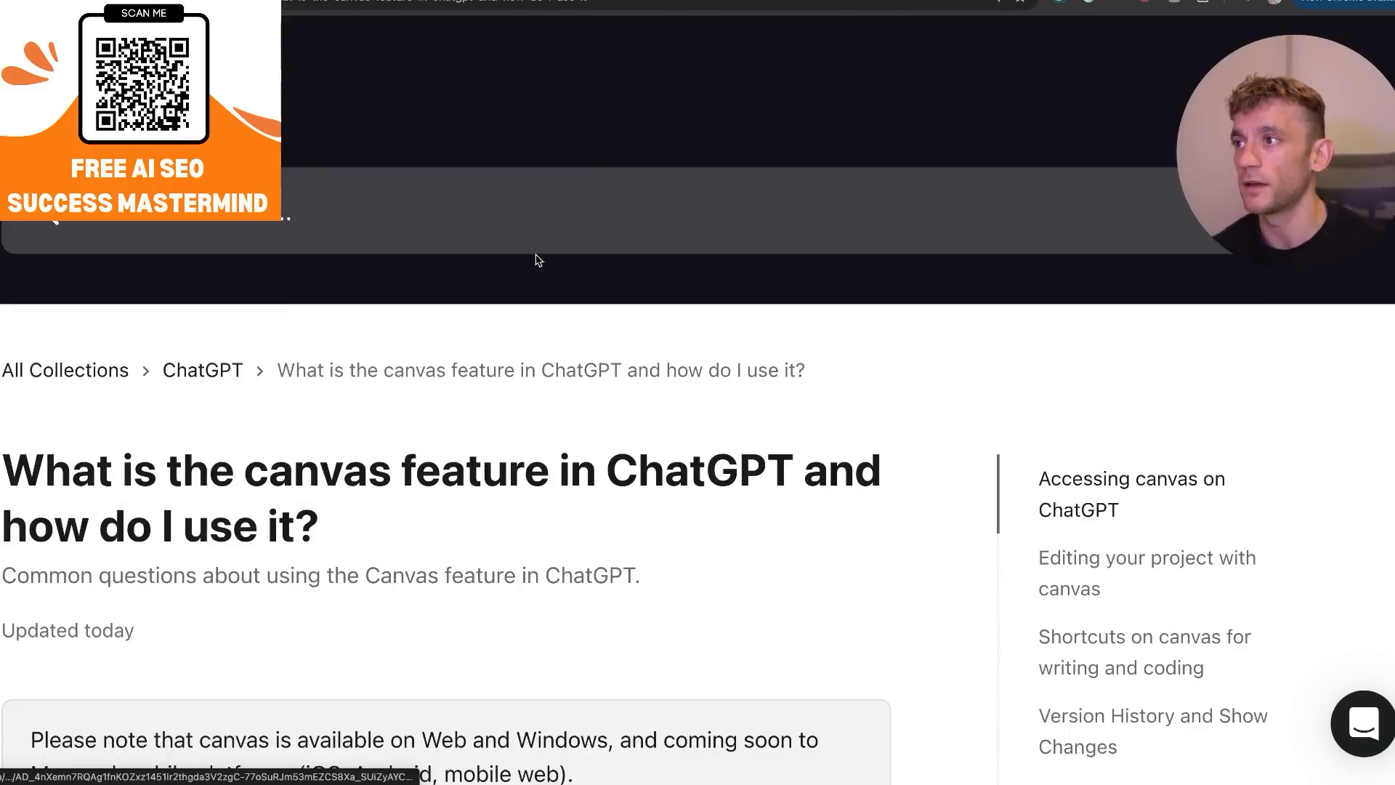
pyautogui.scroll(-10, 600, 398)
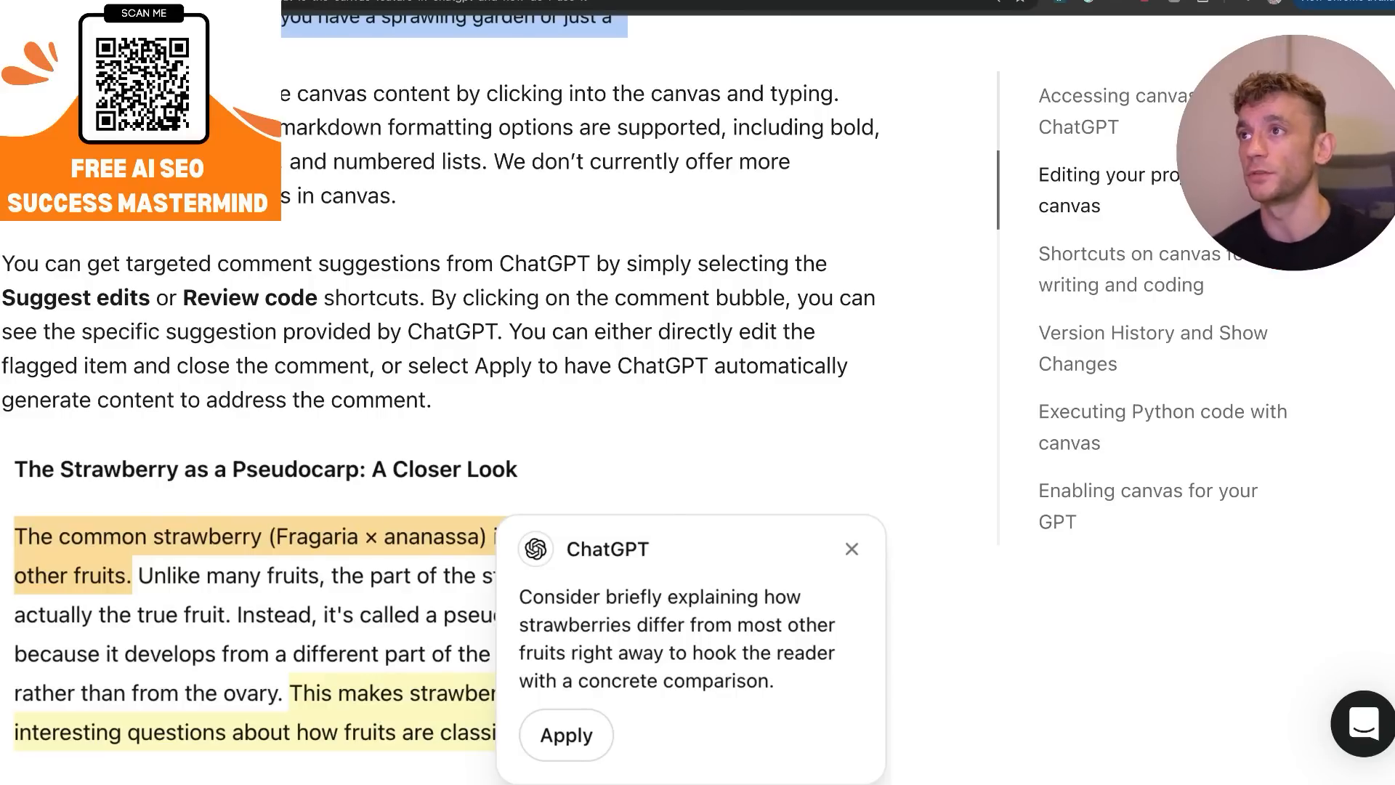
# Switch to ChatGPT and begin the Canvas prompt with "write an SEO optimized:".
pyautogui.click(726, 127)
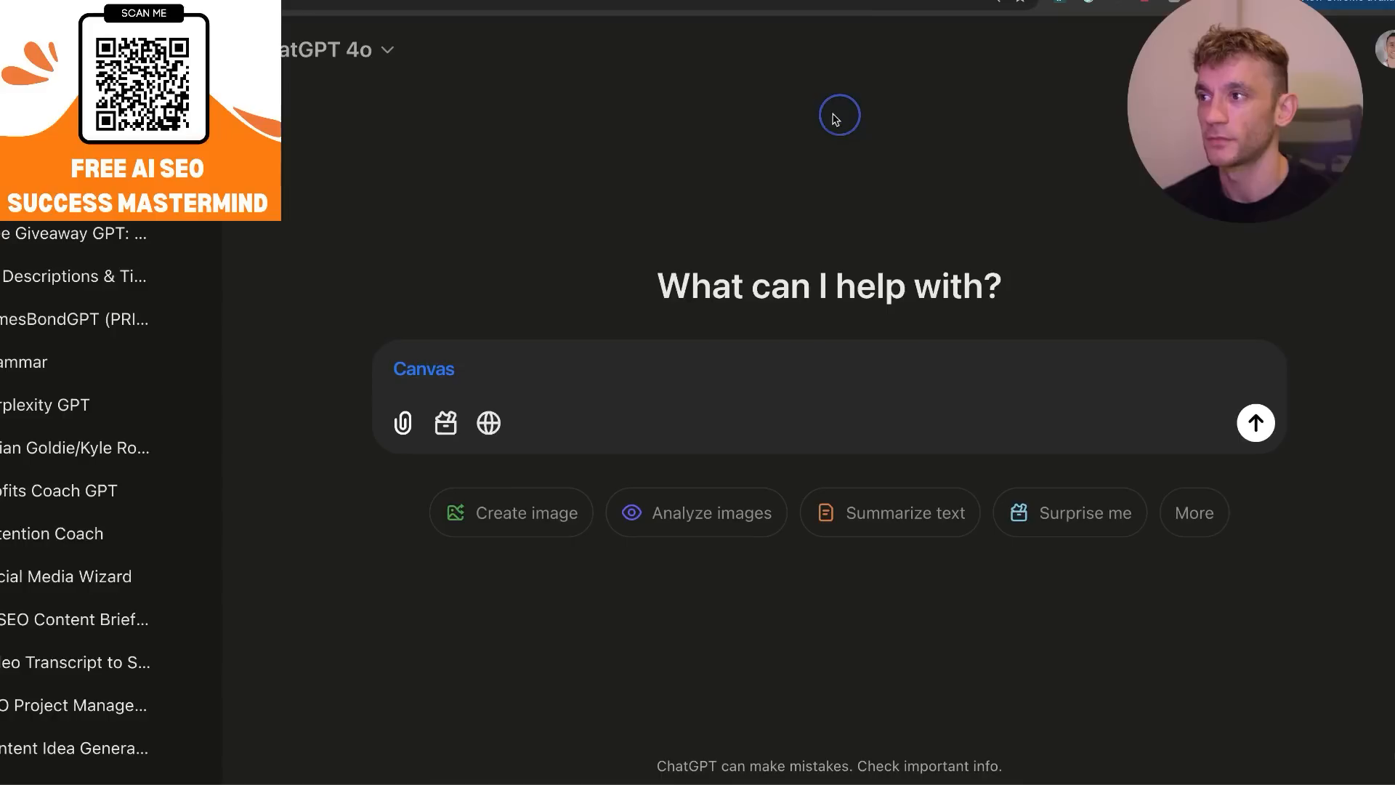
pyautogui.click(454, 382)
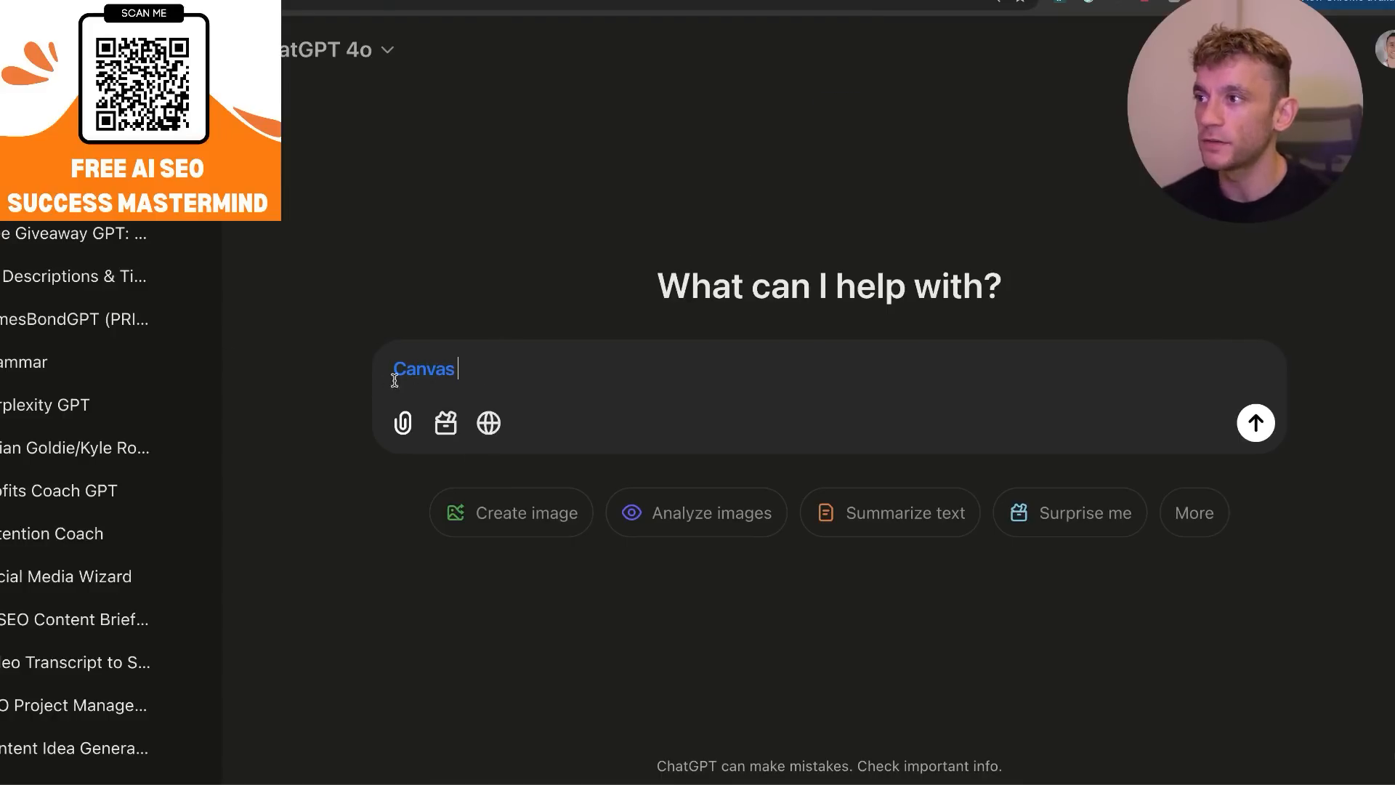
pyautogui.moveTo(504, 368); pyautogui.dragTo(287, 362)
pyautogui.click(527, 354)
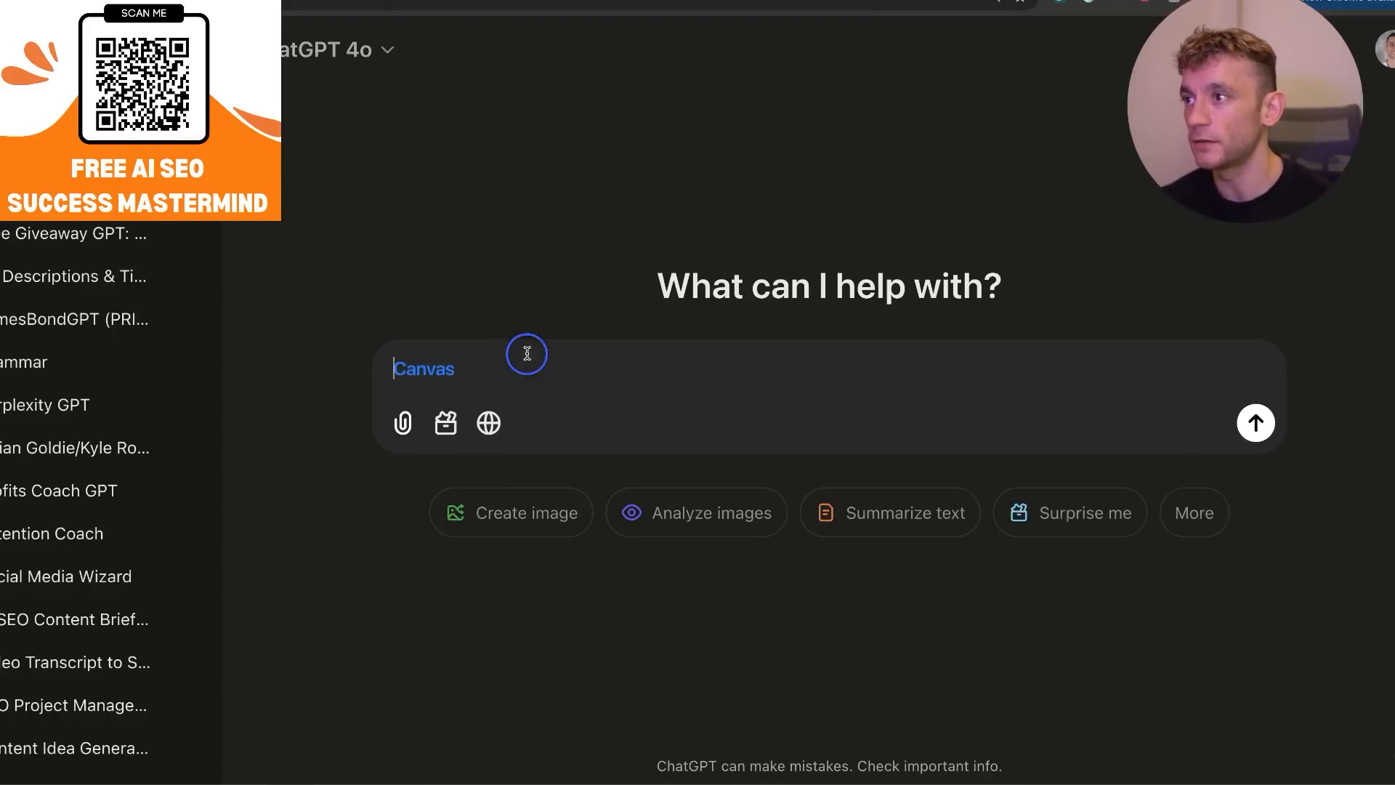
pyautogui.write('write an SEO optimized:')
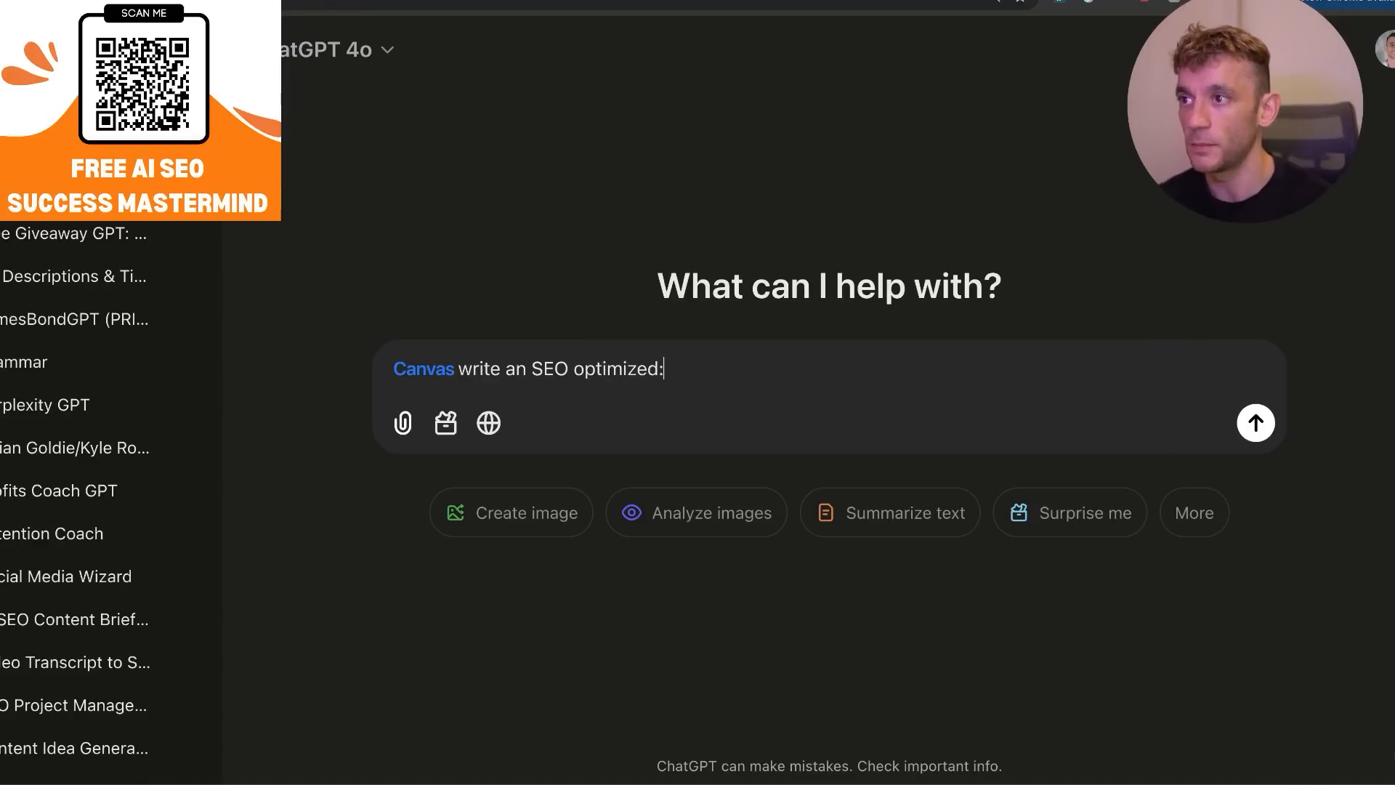
# Add the saved content-creation instructions, ending with "Simplify the language a bit more too", select Canvas and submit the prompt.
pyautogui.hotkey('shift', 'Return')
pyautogui.hotkey('shift', 'Return')
pyautogui.hotkey('ctrl', 'Tab')
pyautogui.click(280, 441)
pyautogui.scroll(-3, 657, 522)
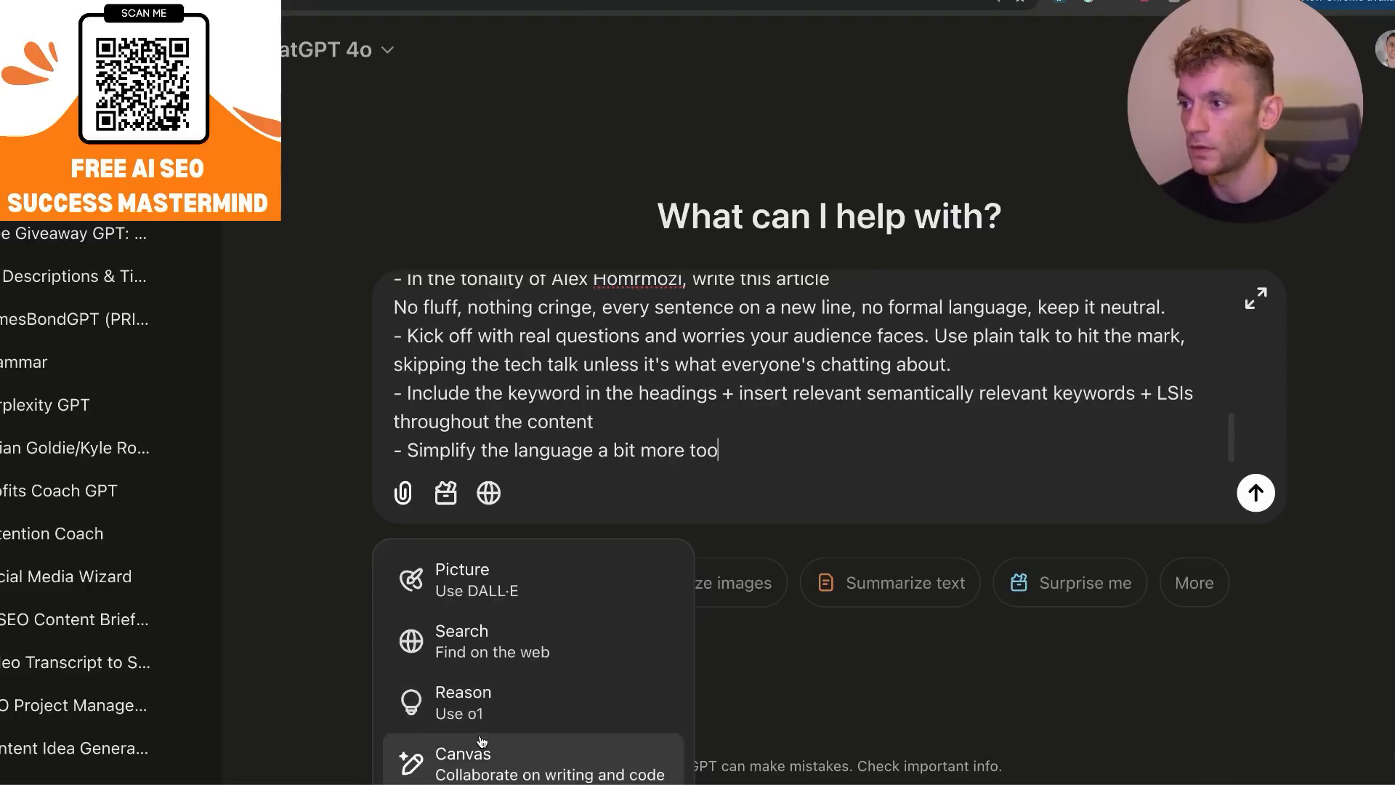
pyautogui.click(490, 754)
pyautogui.press('Return')
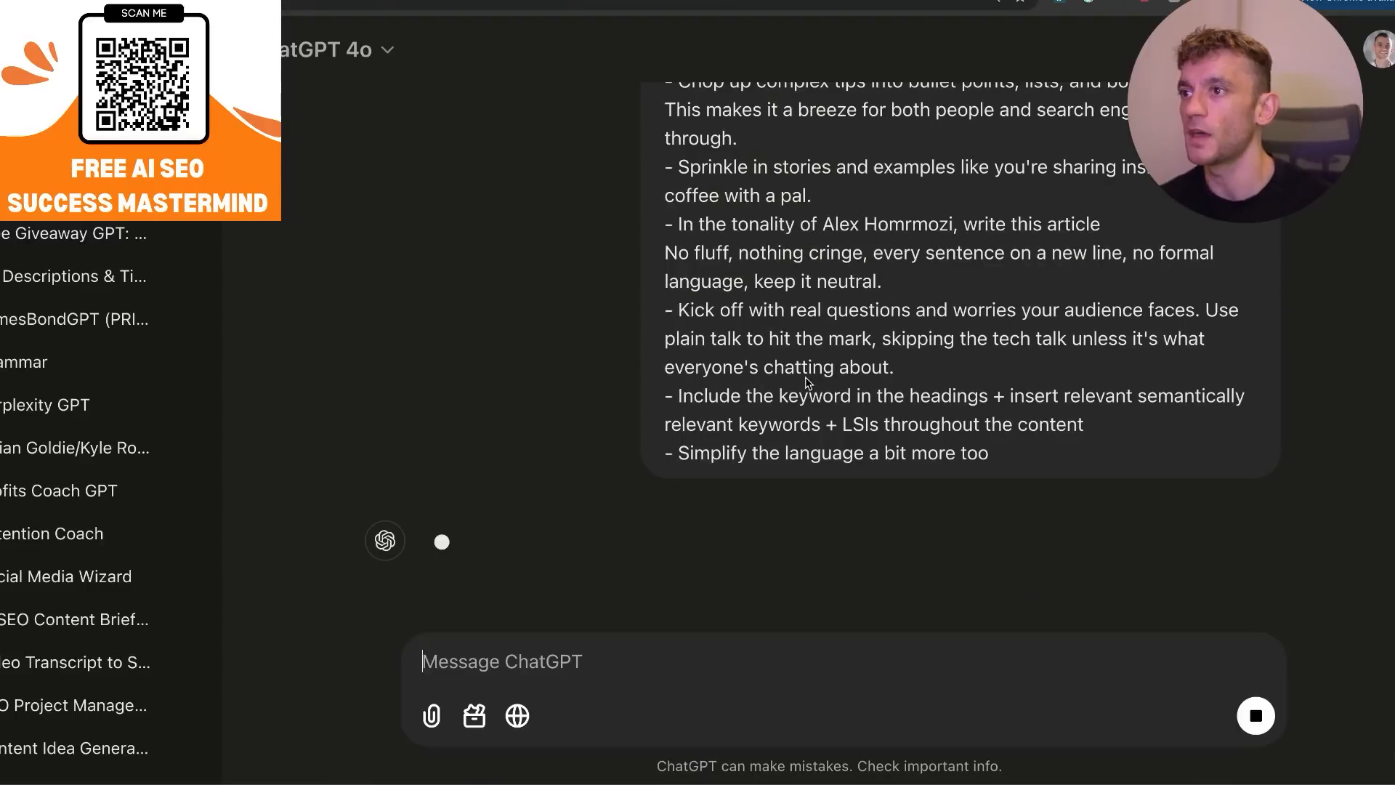
# Review the submitted instructions alongside the What Is SEO article generated in the canvas, enlarging the page for reading.
pyautogui.scroll(6, 986, 190)
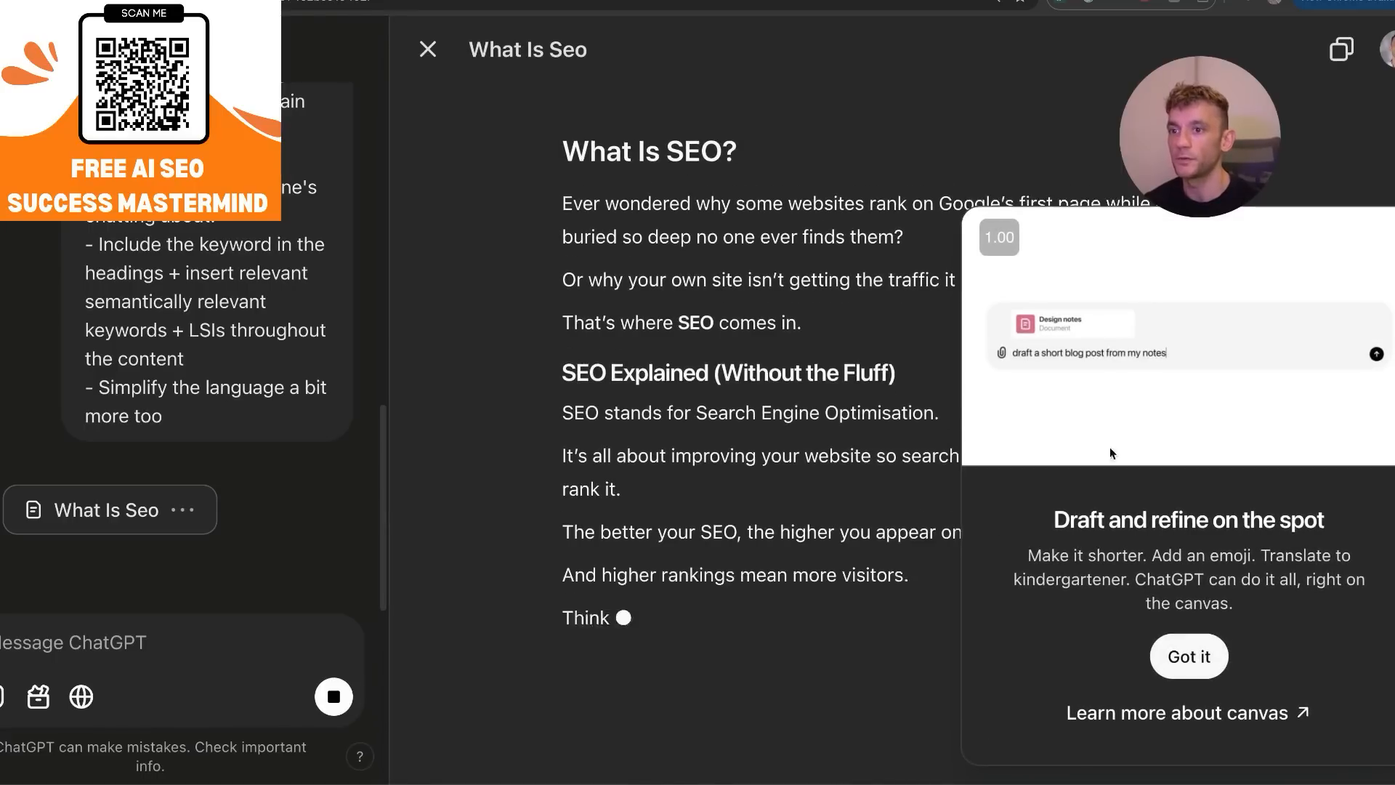
pyautogui.scroll(5, 182, 334)
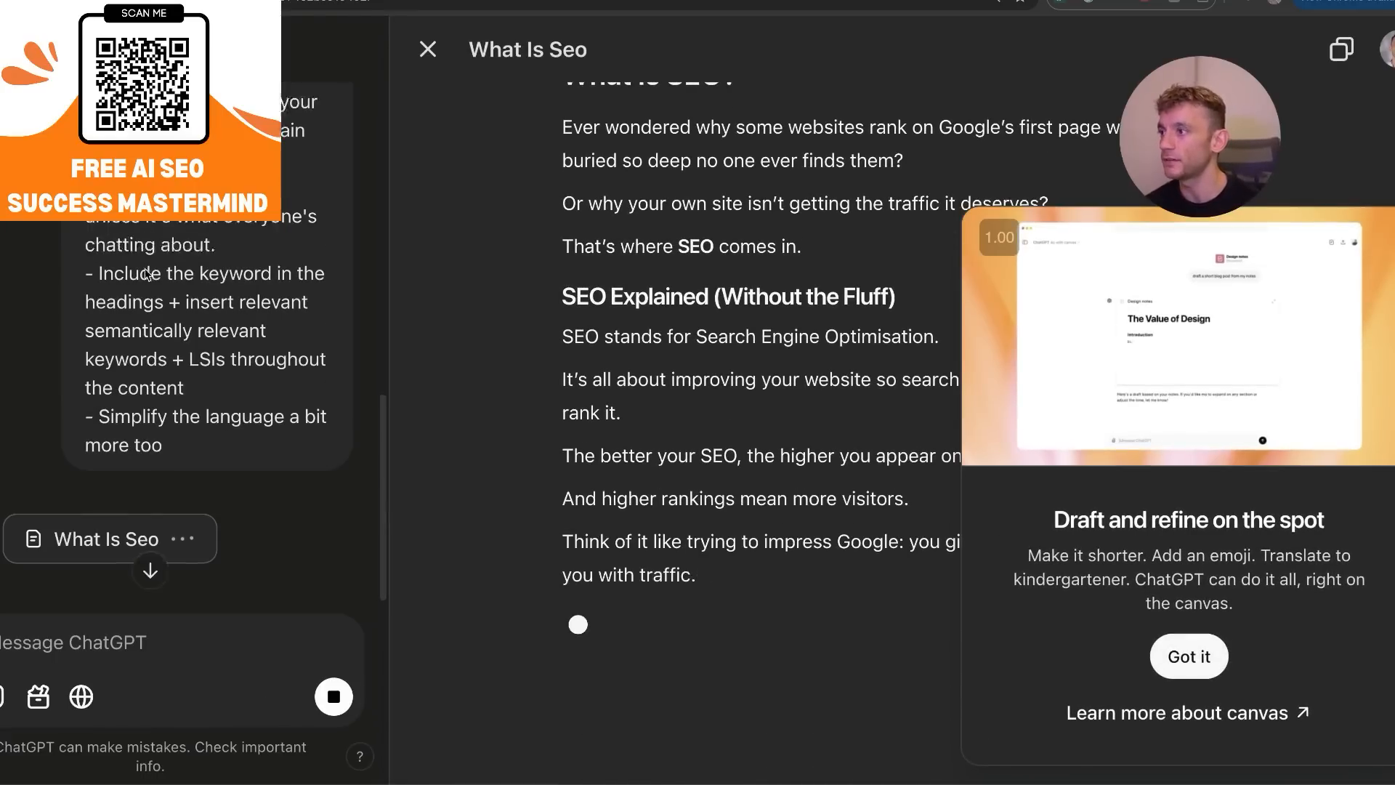
pyautogui.scroll(-5, 145, 334)
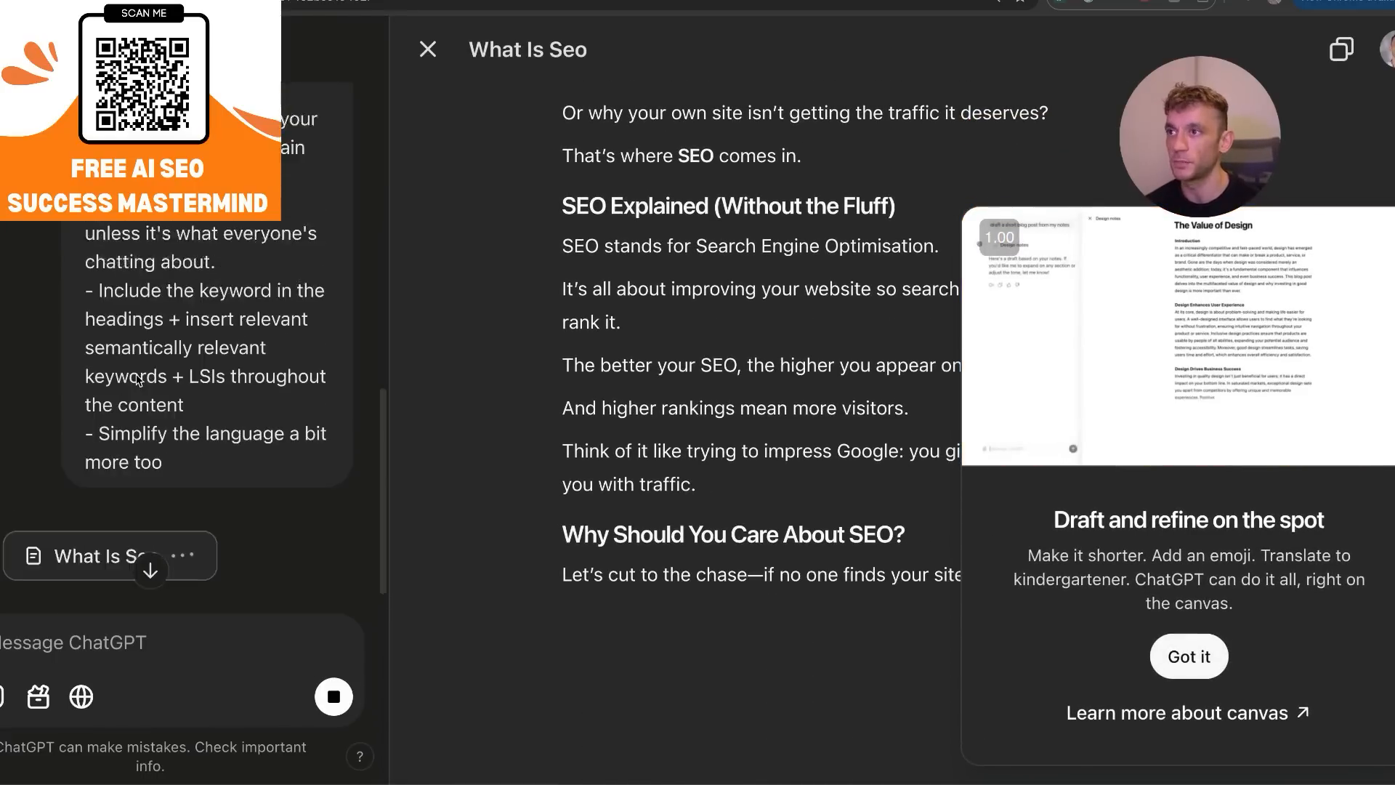
pyautogui.scroll(3, 884, 274)
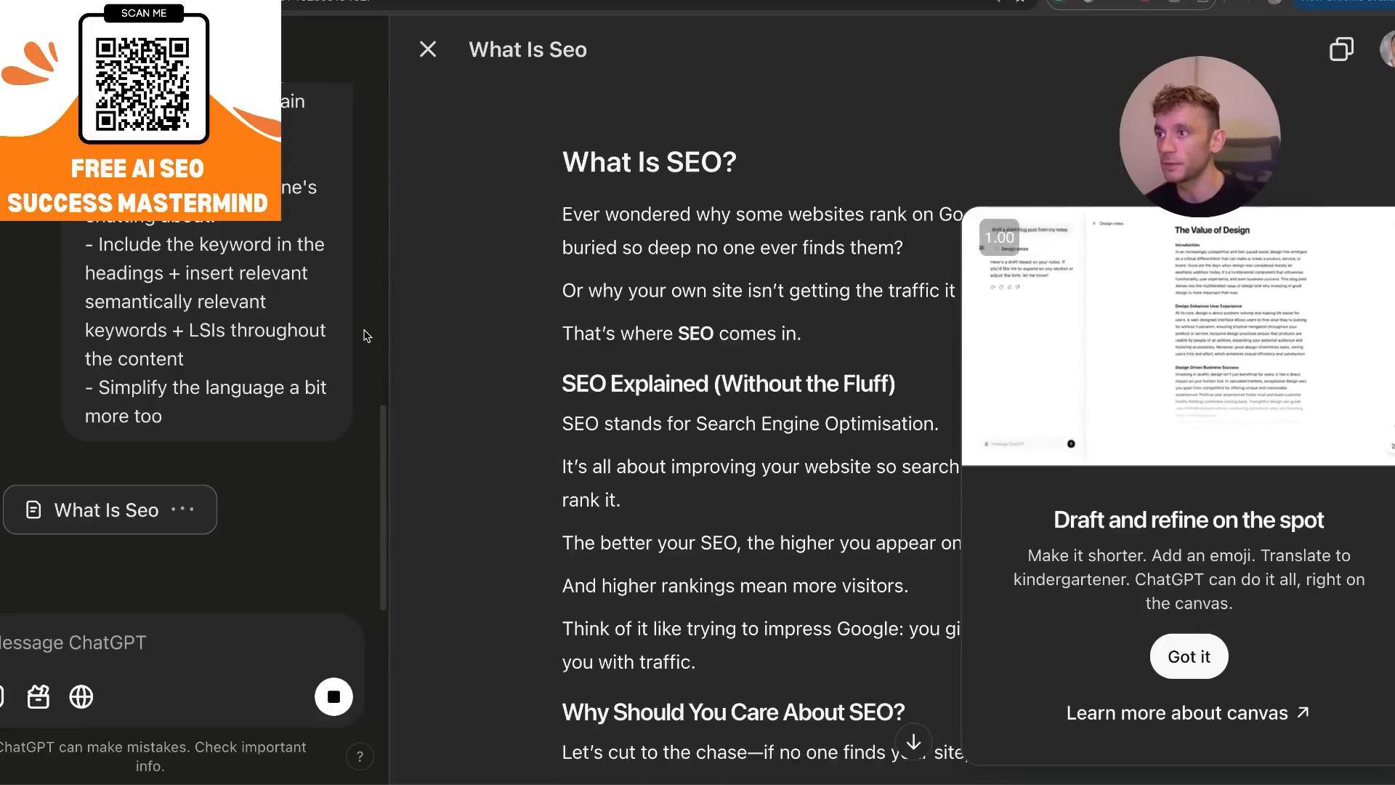
pyautogui.scroll(-6, 799, 436)
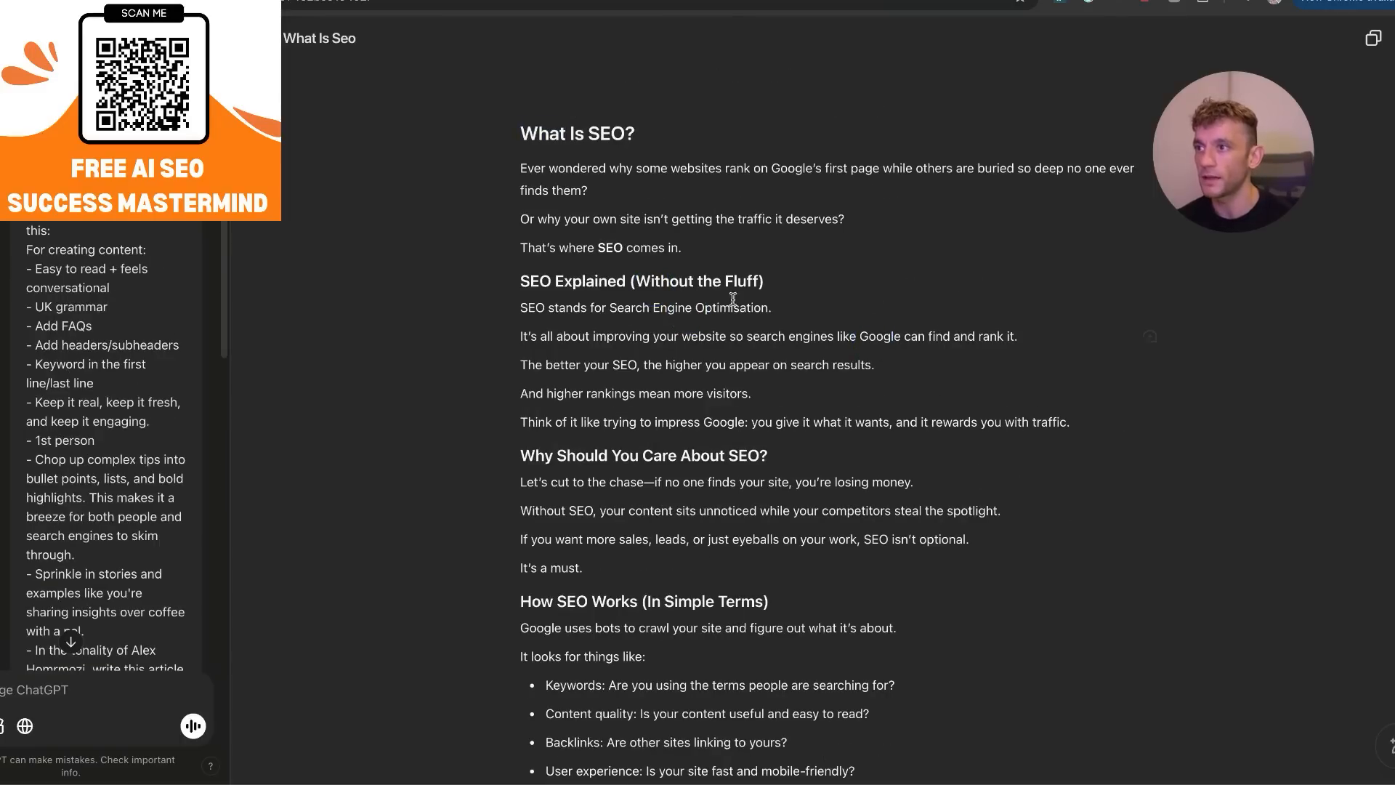
pyautogui.hotkey('ctrl', '+')
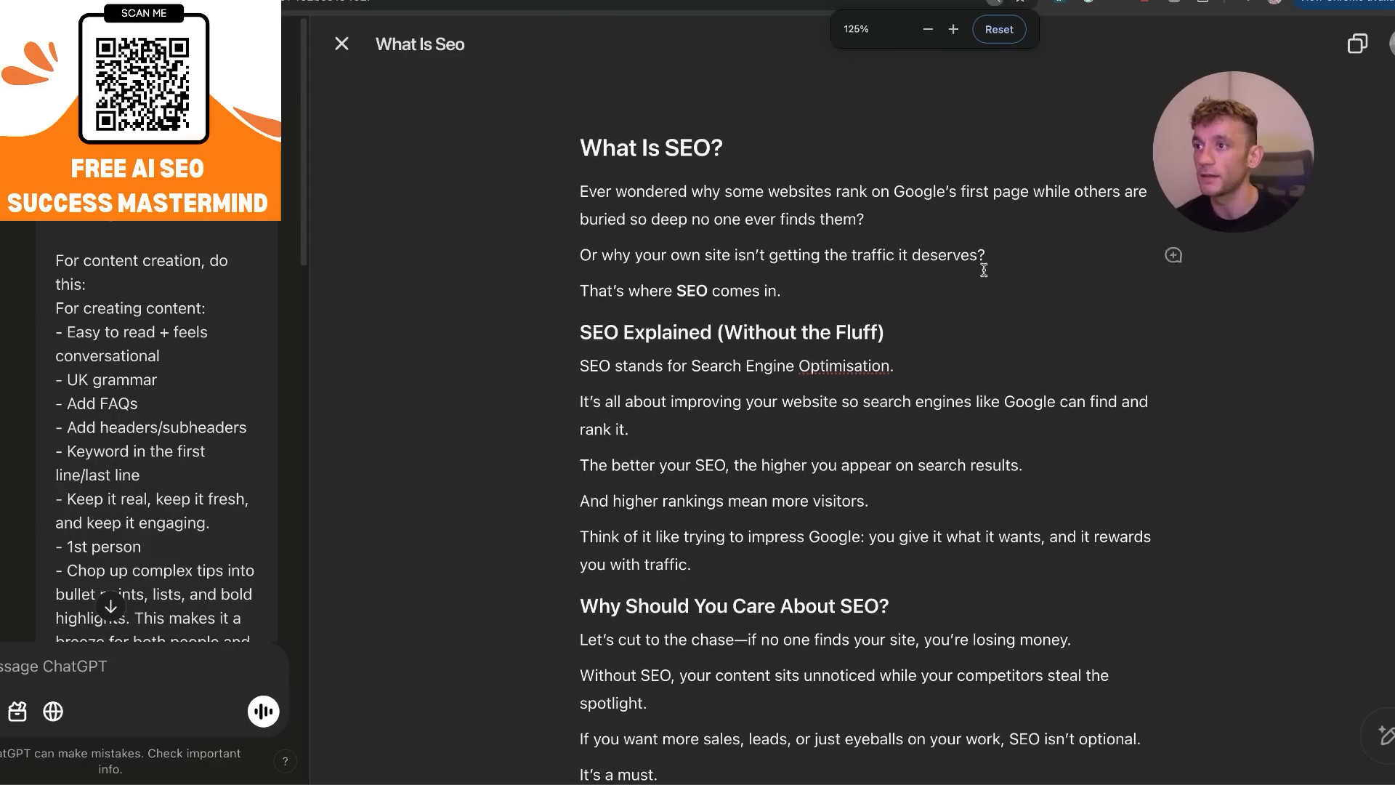
pyautogui.click(959, 322)
pyautogui.tripleClick(613, 314)
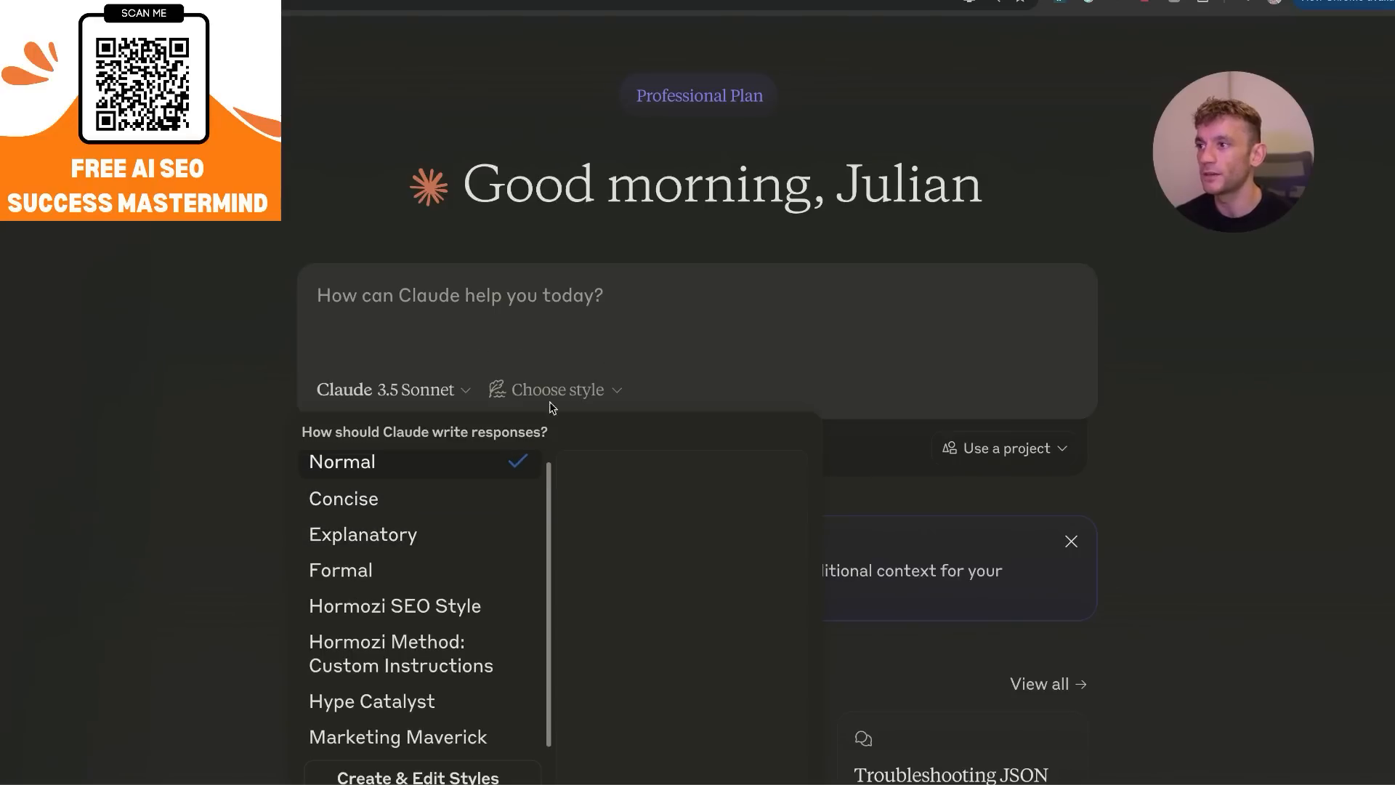
# Switch to Claude and submit the same SEO article prompt there, using Claude 3.5 Sonnet.
pyautogui.click(418, 507)
pyautogui.click(632, 341)
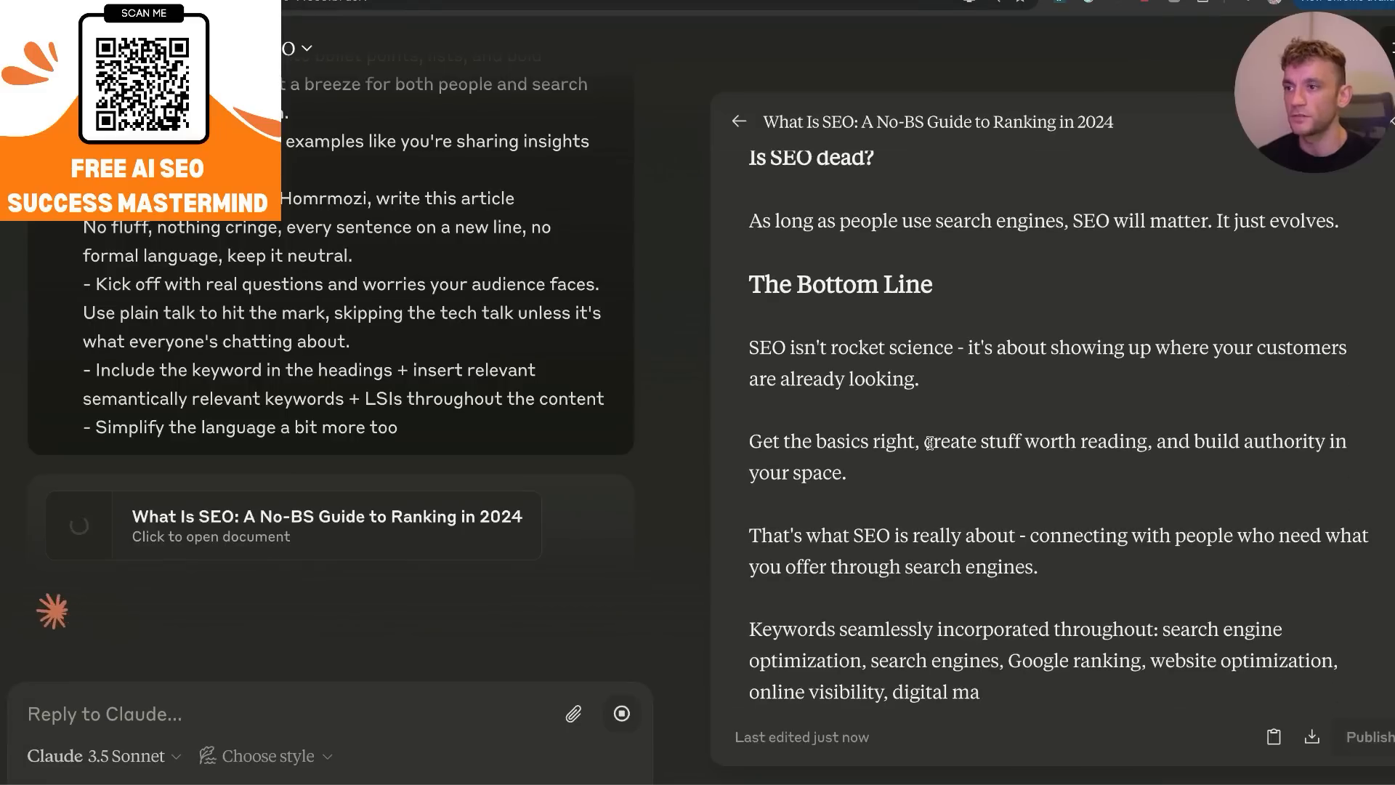
# Read Claude's "What Is SEO: A No-BS Guide to Ranking in 2024" document, highlighting its closing paragraphs.
pyautogui.scroll(10, 952, 490)
pyautogui.scroll(15, 951, 490)
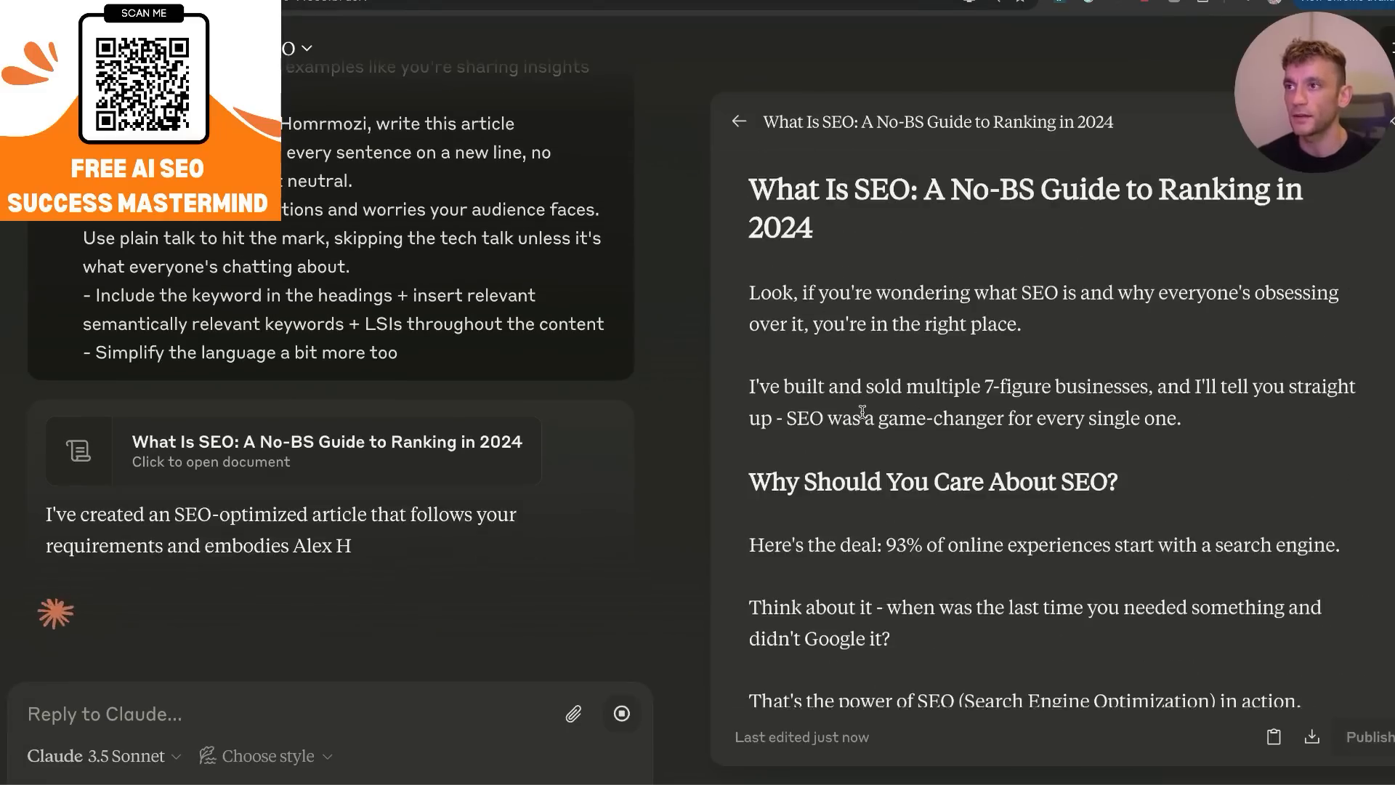
pyautogui.scroll(-20, 864, 417)
pyautogui.tripleClick(890, 501)
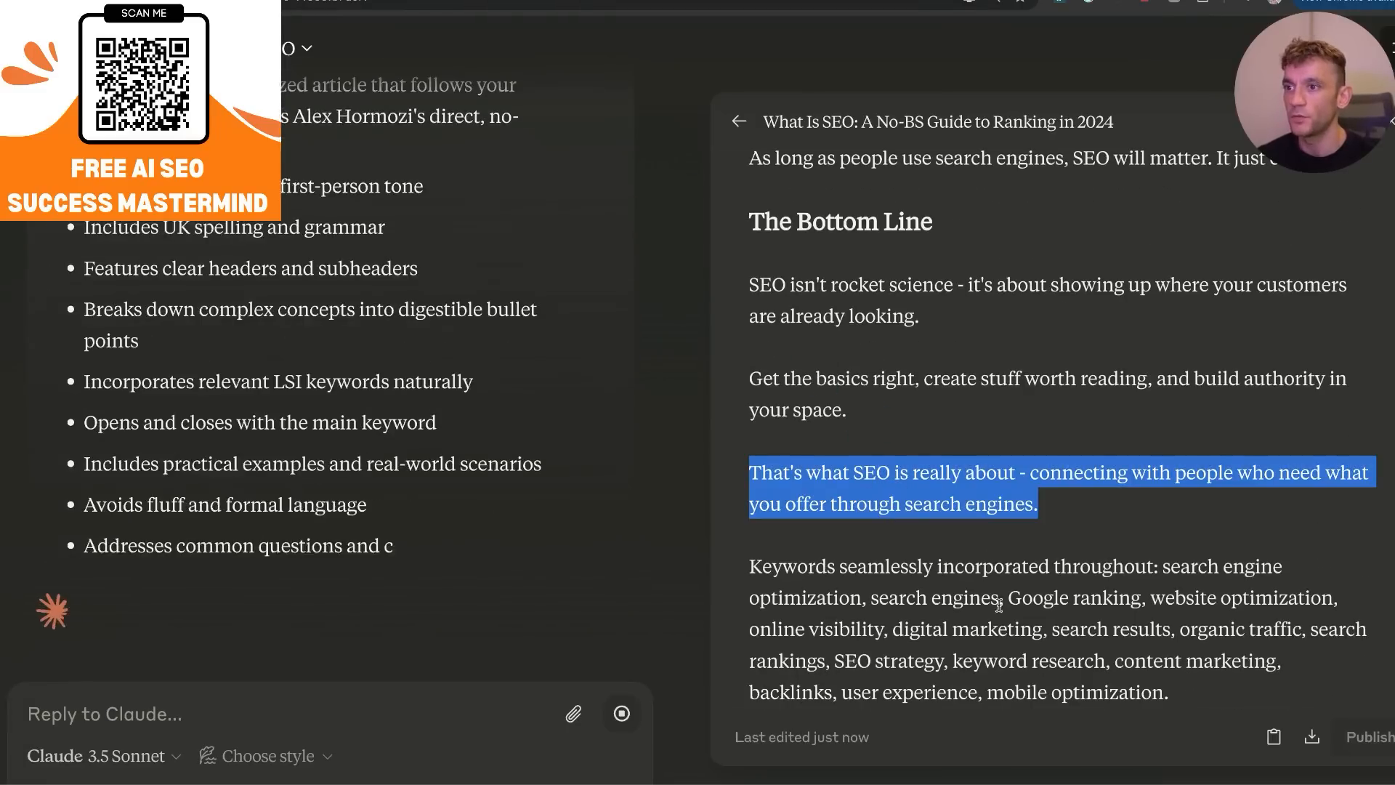
pyautogui.tripleClick(942, 558)
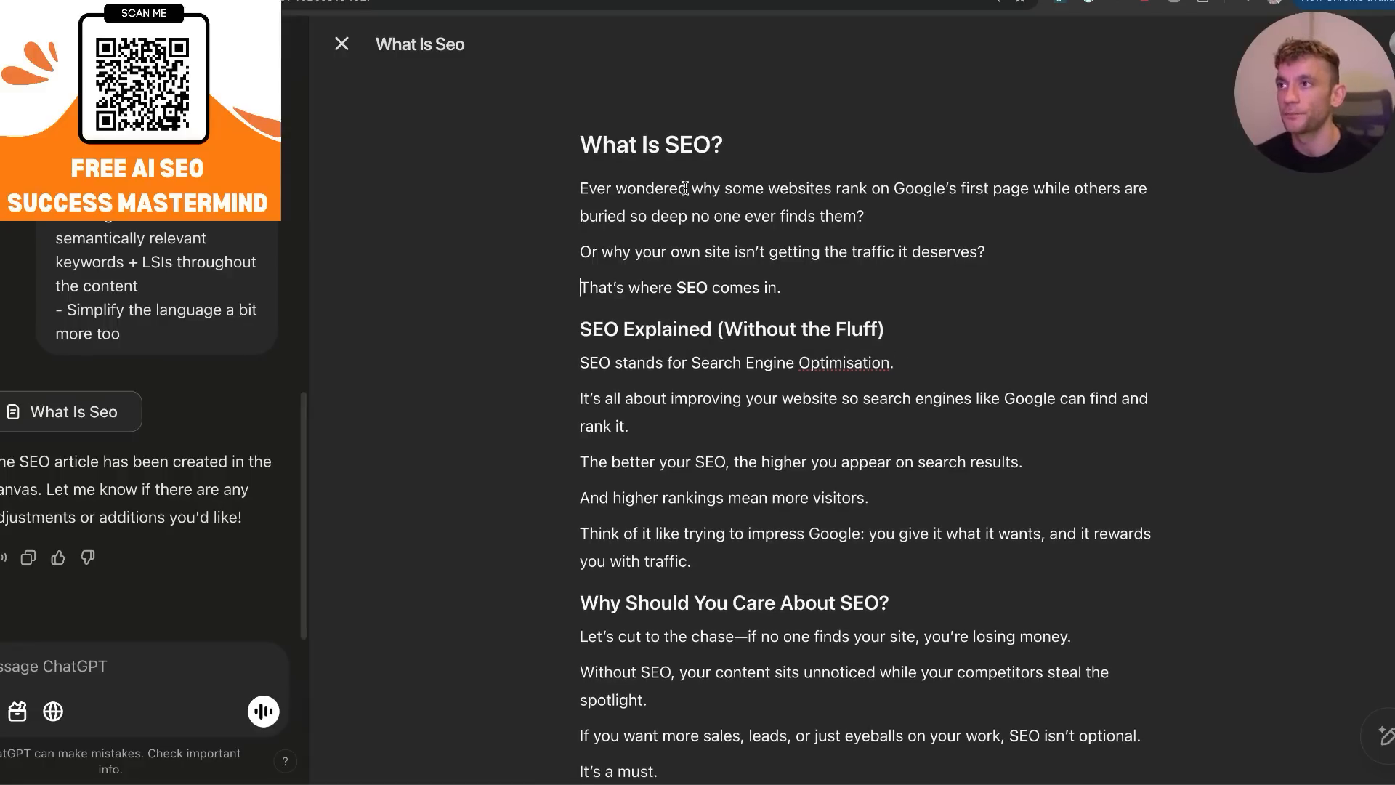
# In the ChatGPT canvas article, enlarge the page to 175% and replace "your" in "Or why your own site" with random letters.
pyautogui.hotkey('ctrl', '+')
pyautogui.hotkey('ctrl', '+')
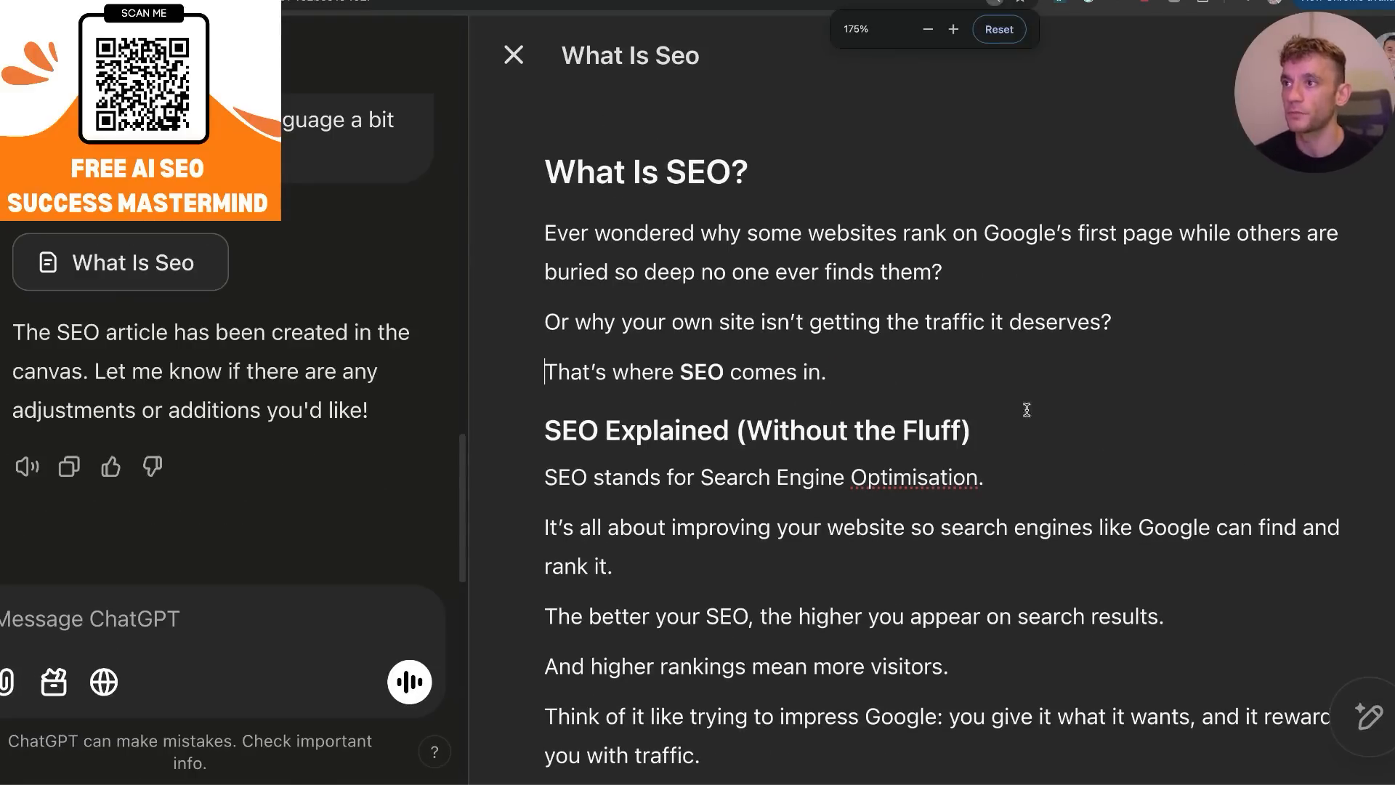
pyautogui.click(638, 272)
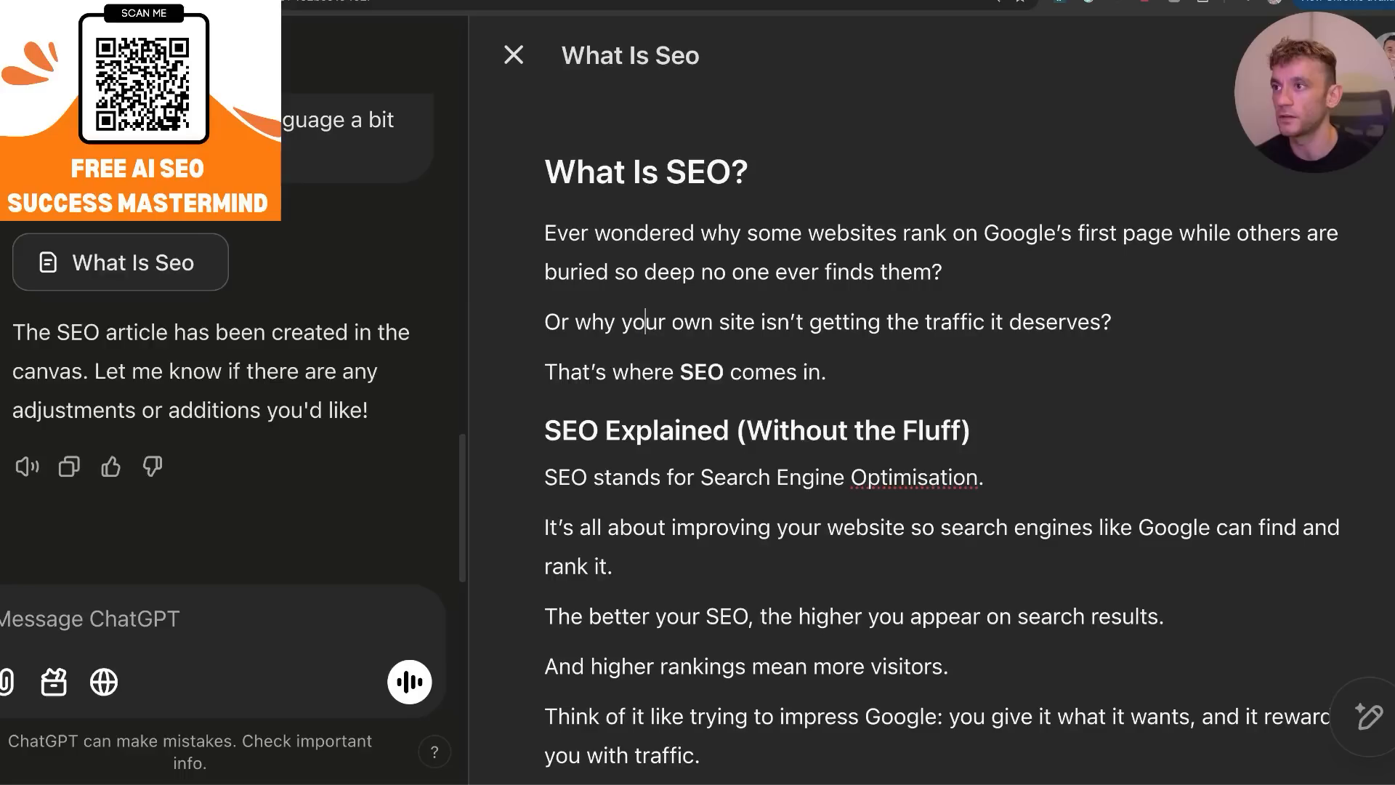
pyautogui.doubleClick(645, 321)
pyautogui.write('alsfjadslkfsdjl')
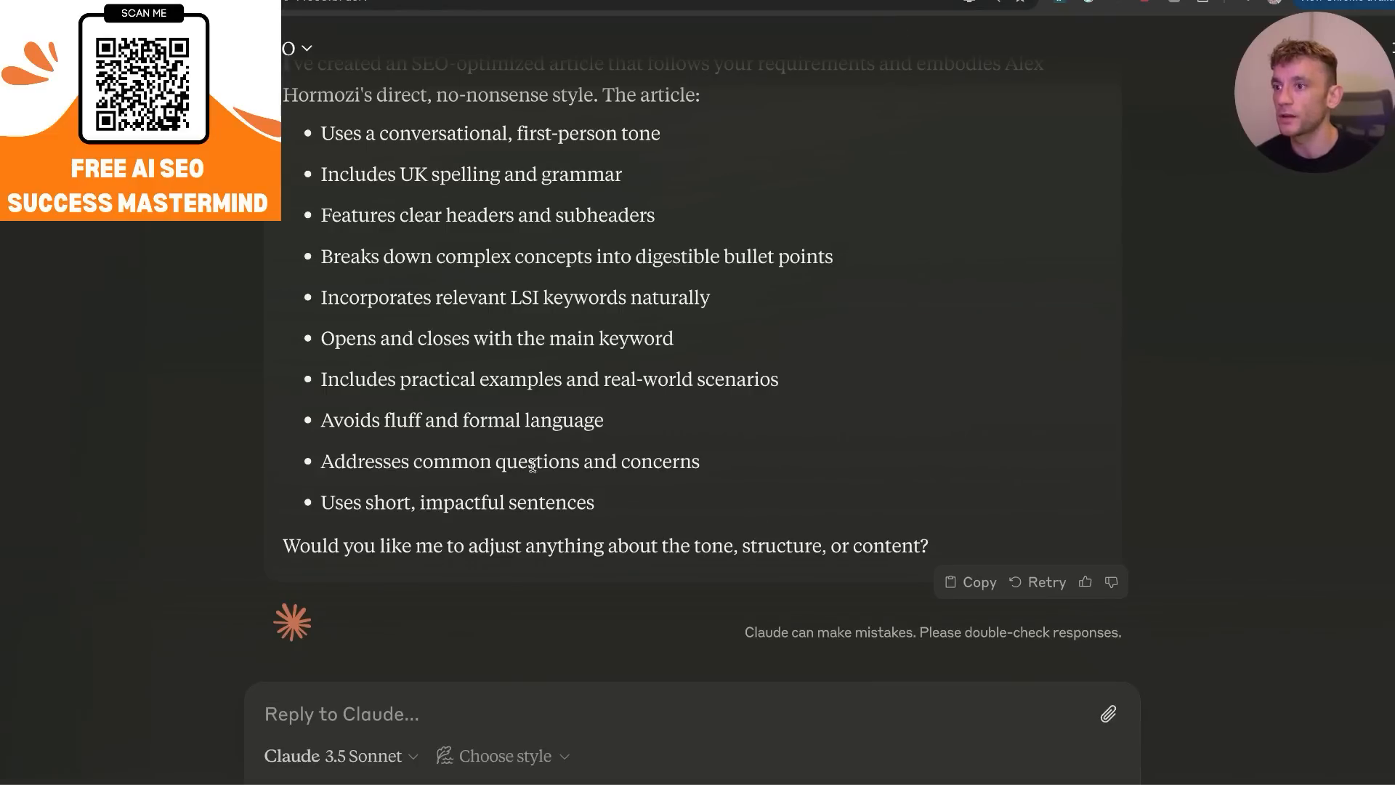
# Switch to Claude, open the "What Is SEO: A No-BS Guide to Ranking in 2024" document and try to edit its text directly.
pyautogui.scroll(10, 1013, 324)
pyautogui.scroll(-5, 538, 512)
pyautogui.click(537, 512)
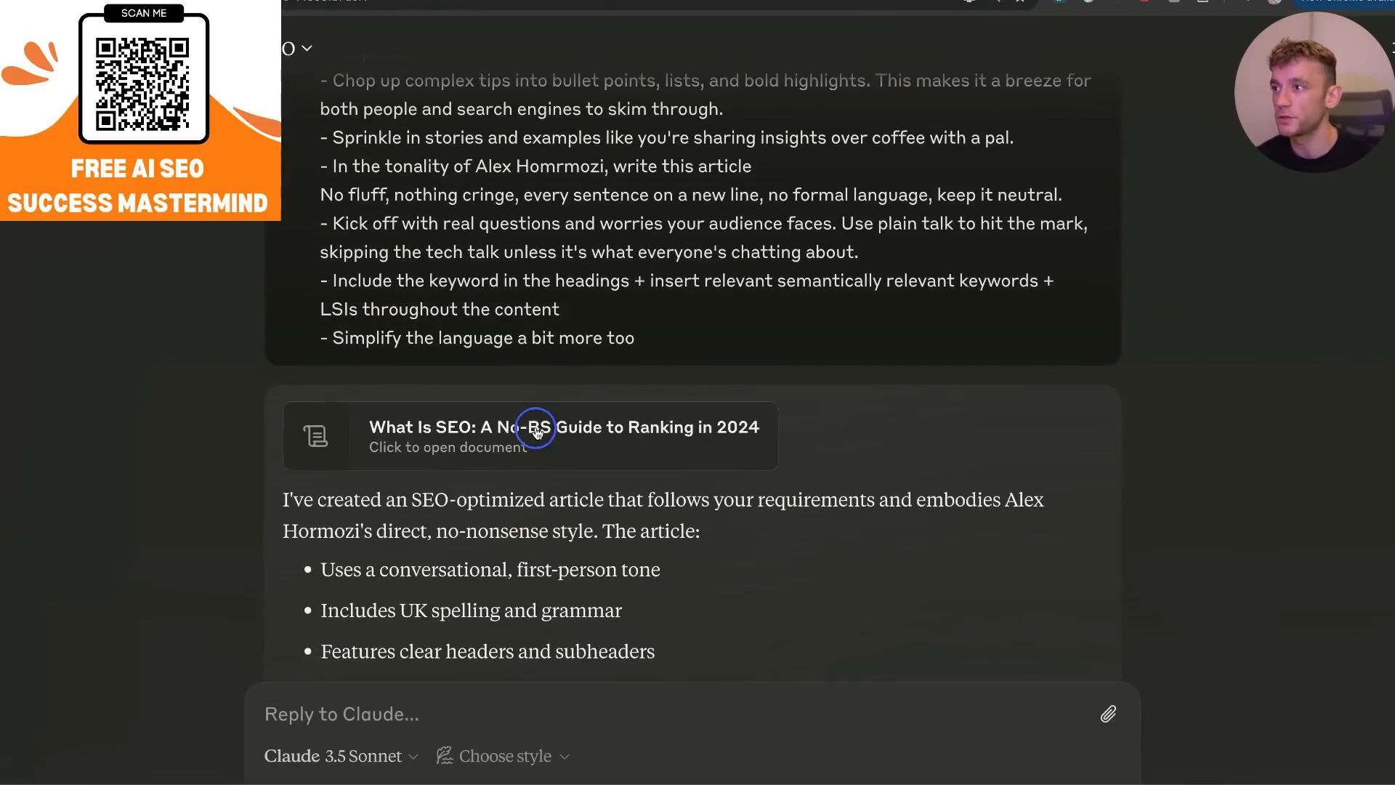
pyautogui.doubleClick(969, 446)
pyautogui.doubleClick(938, 434)
pyautogui.click(860, 366)
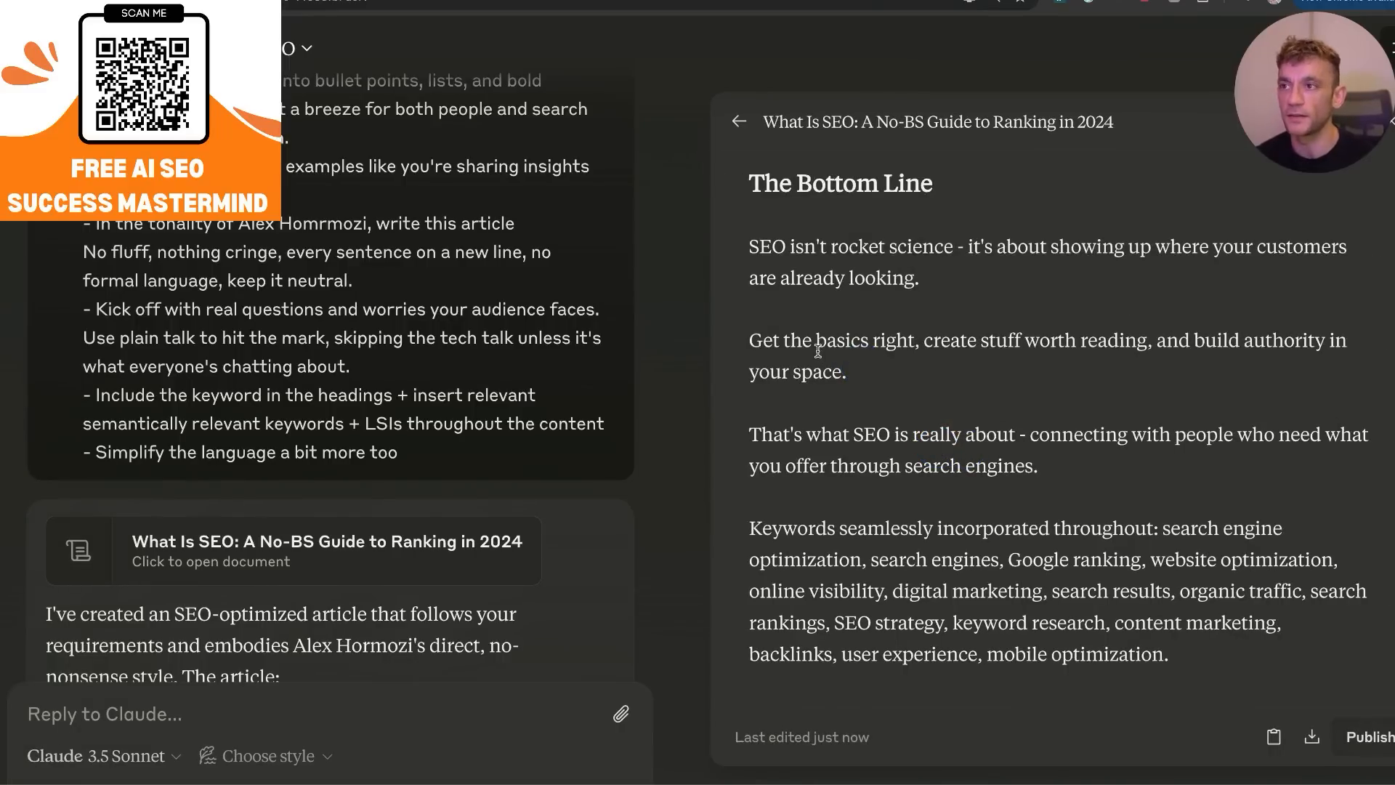
pyautogui.doubleClick(790, 341)
pyautogui.click(808, 356)
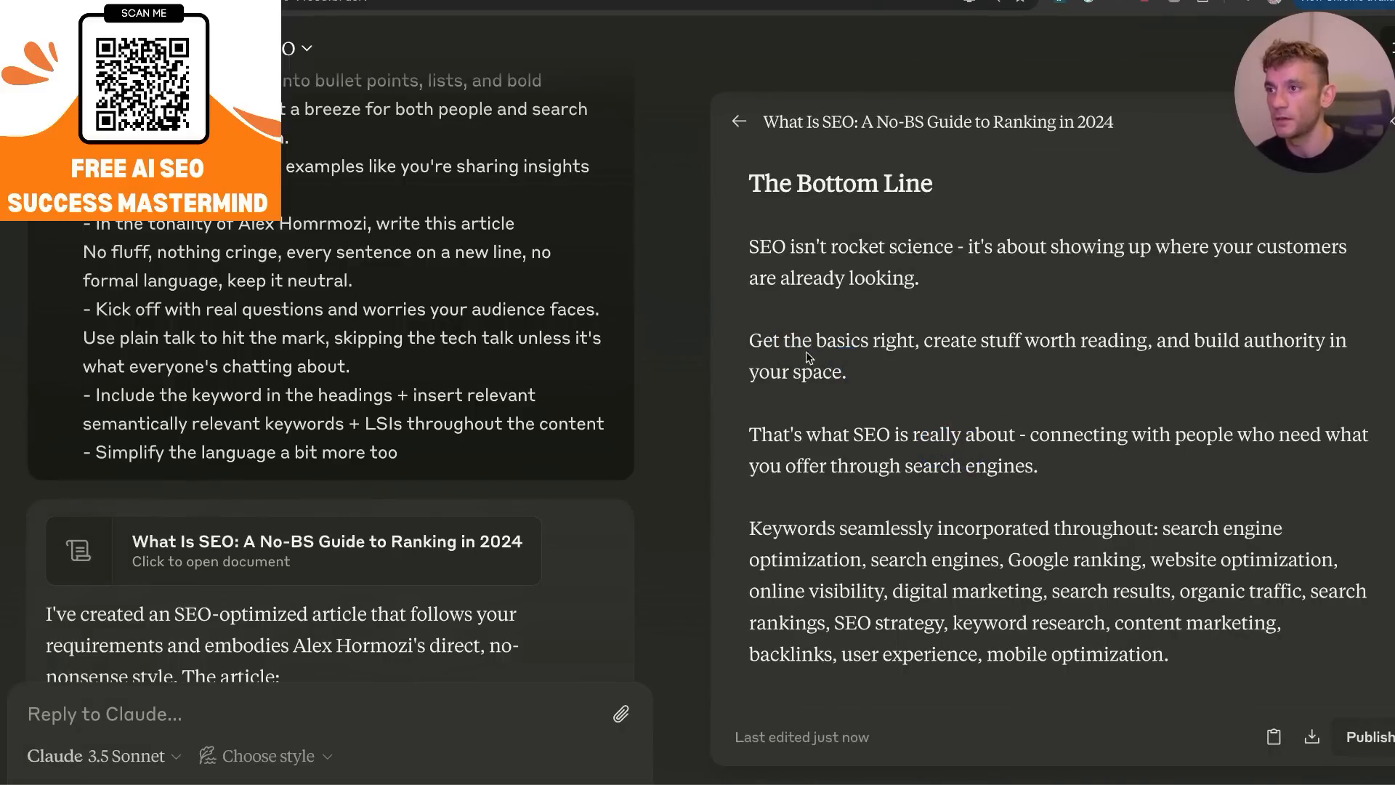
# Select "the" in "Get the basics right" and submit the update request "change this word".
pyautogui.doubleClick(804, 349)
pyautogui.click(881, 349)
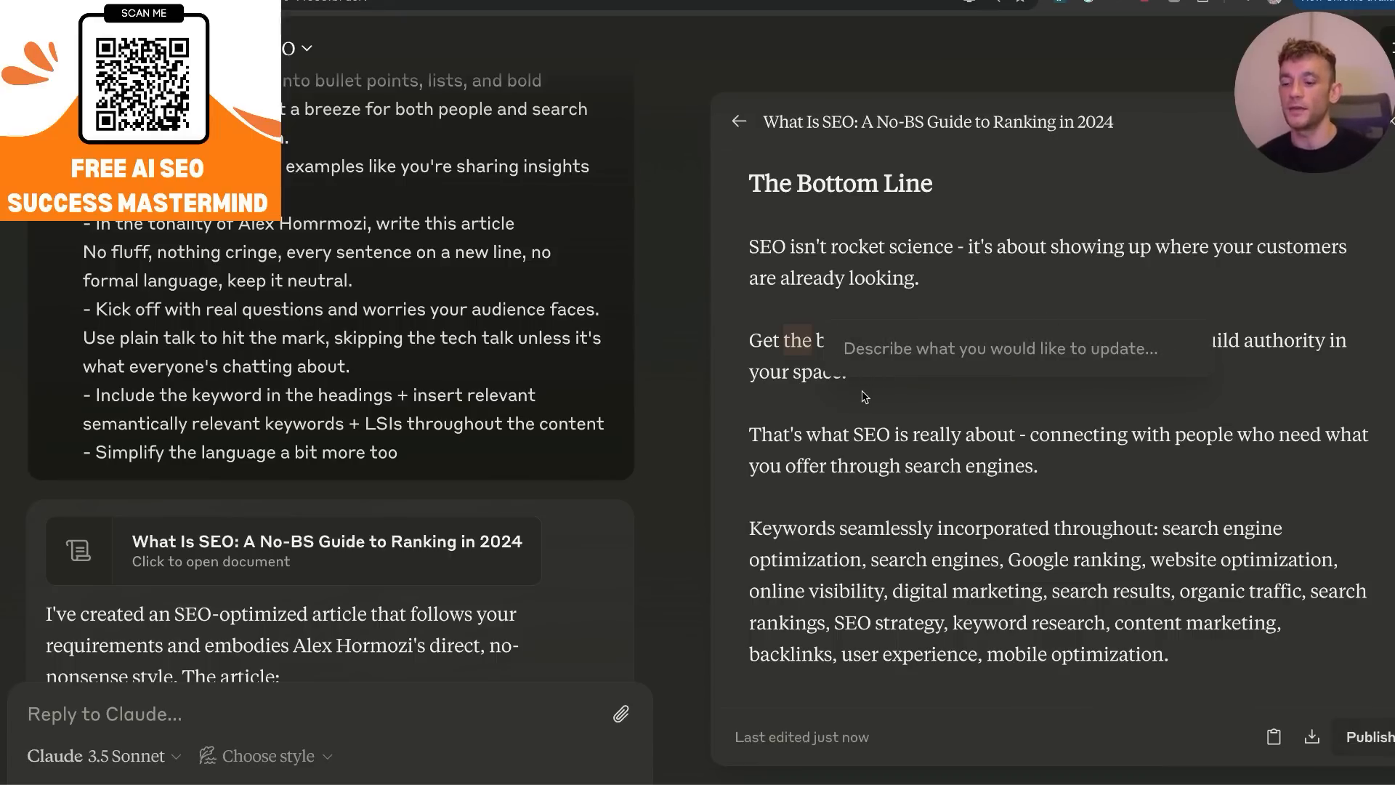
pyautogui.write('change this')
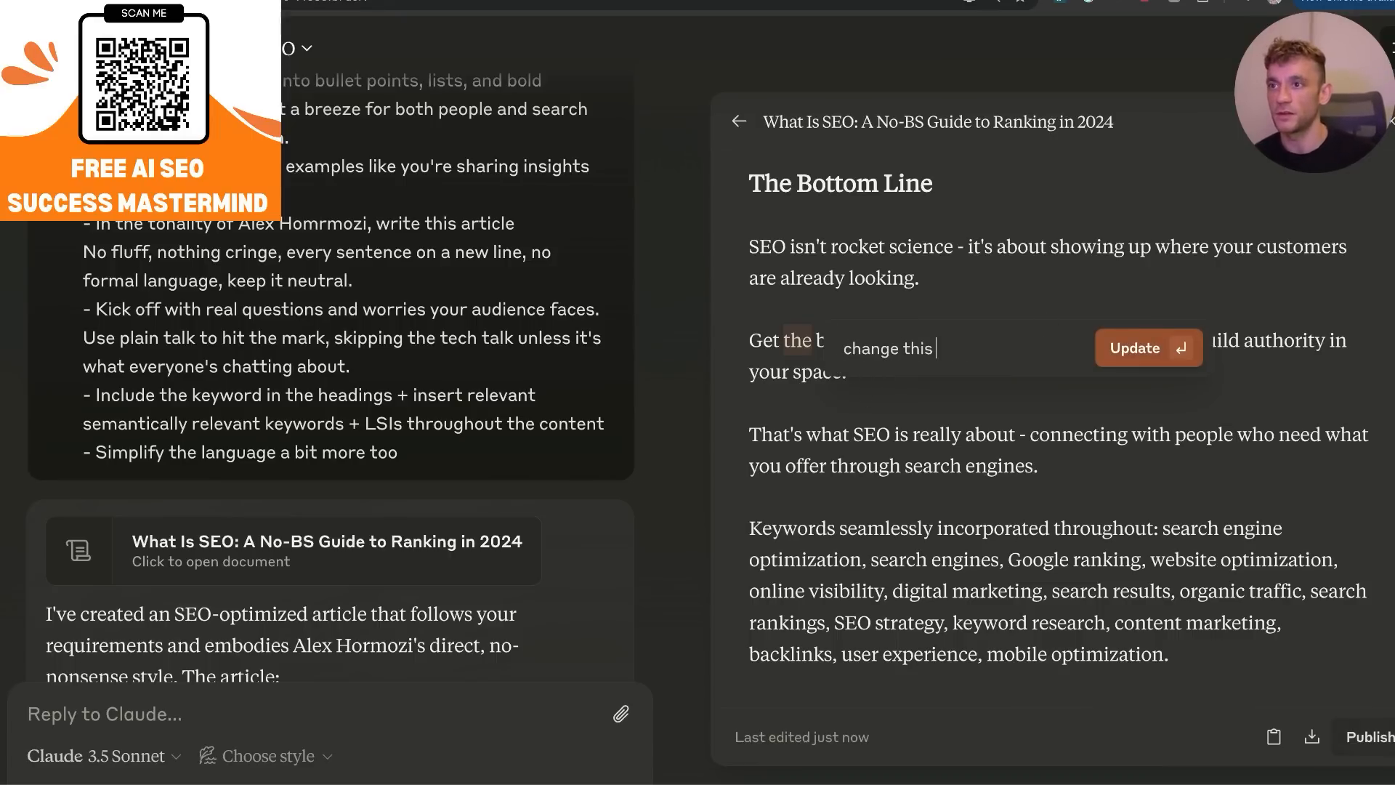
pyautogui.write(' word')
pyautogui.press('Return')
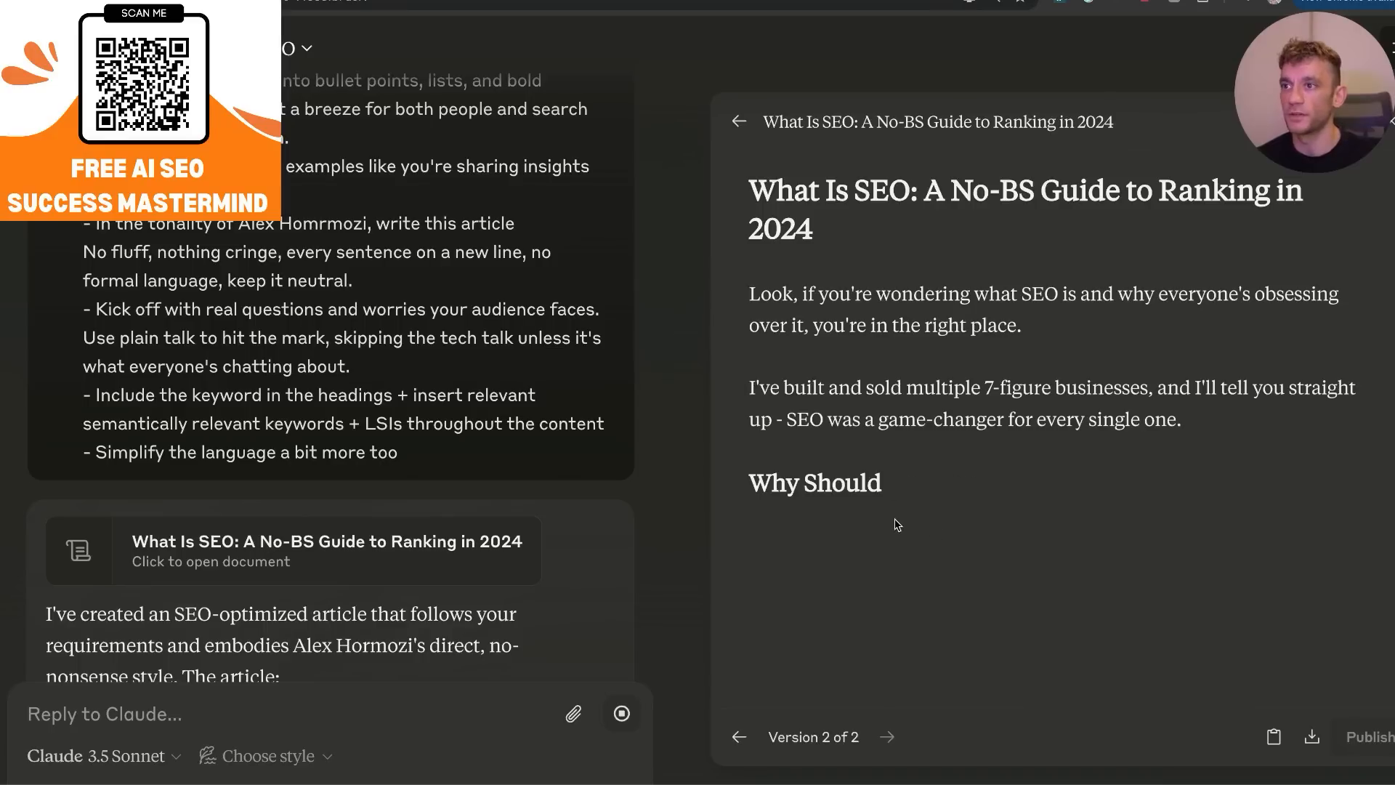
pyautogui.scroll(5, 968, 253)
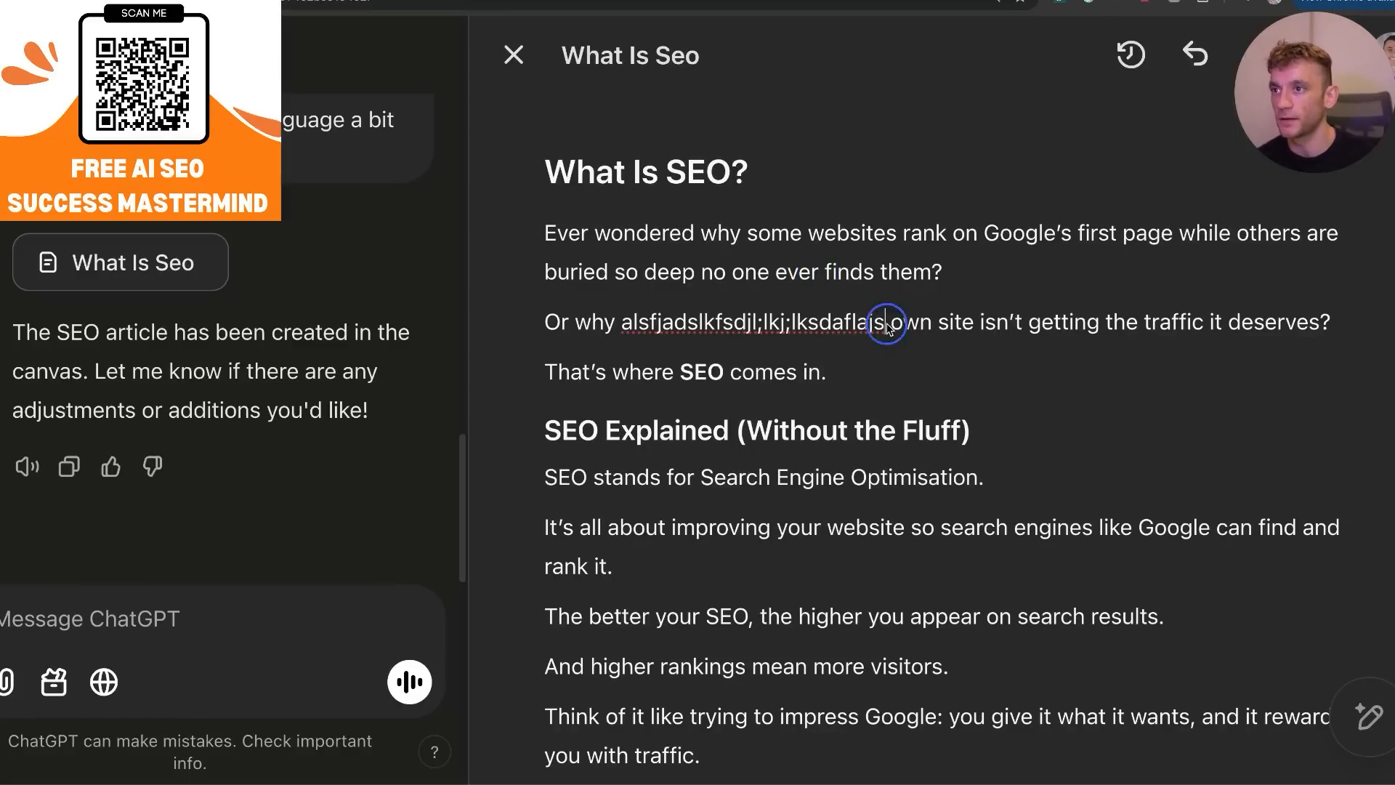
# Back in the ChatGPT canvas, delete the random characters after "Or why" and look through the rest of the article.
pyautogui.moveTo(888, 327); pyautogui.dragTo(616, 313)
pyautogui.press('BackSpace')
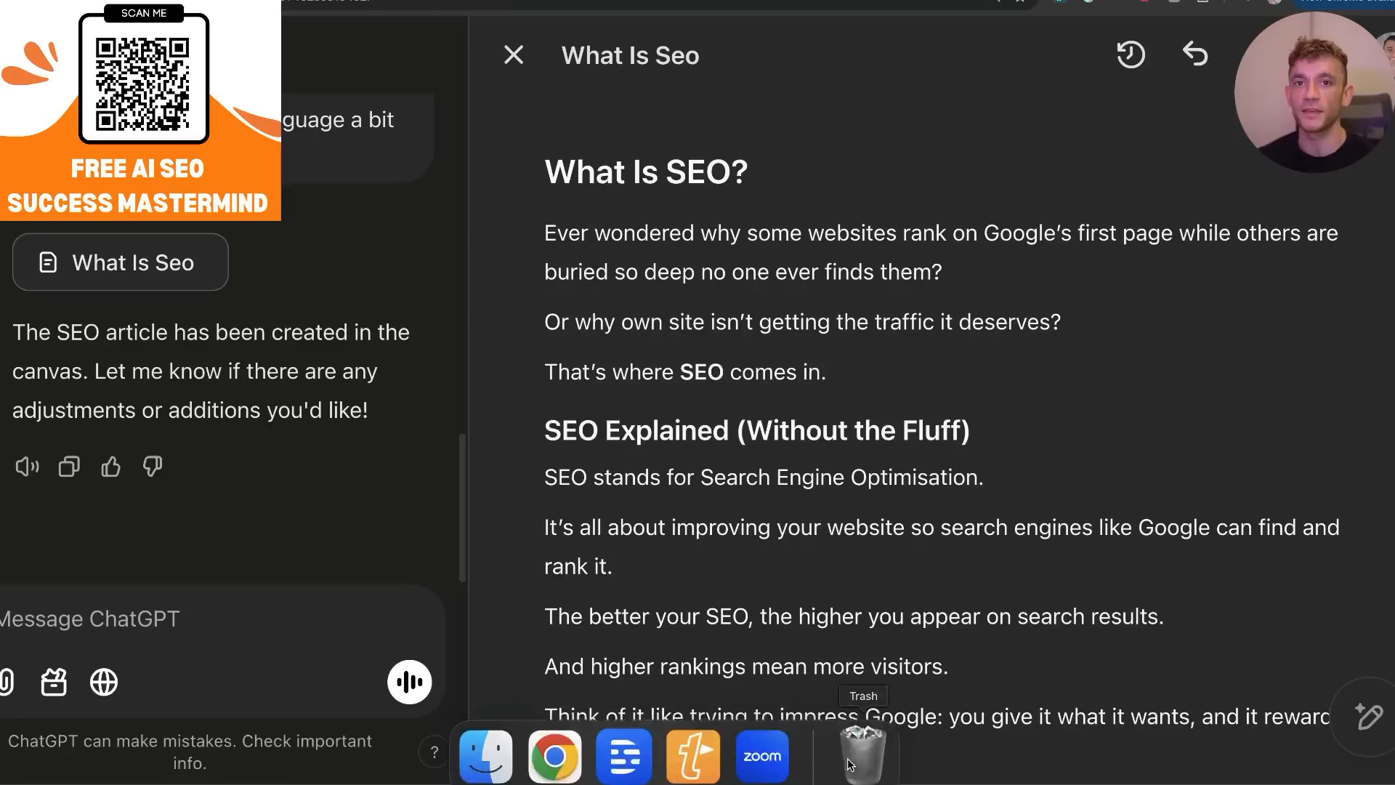
pyautogui.scroll(-10, 906, 434)
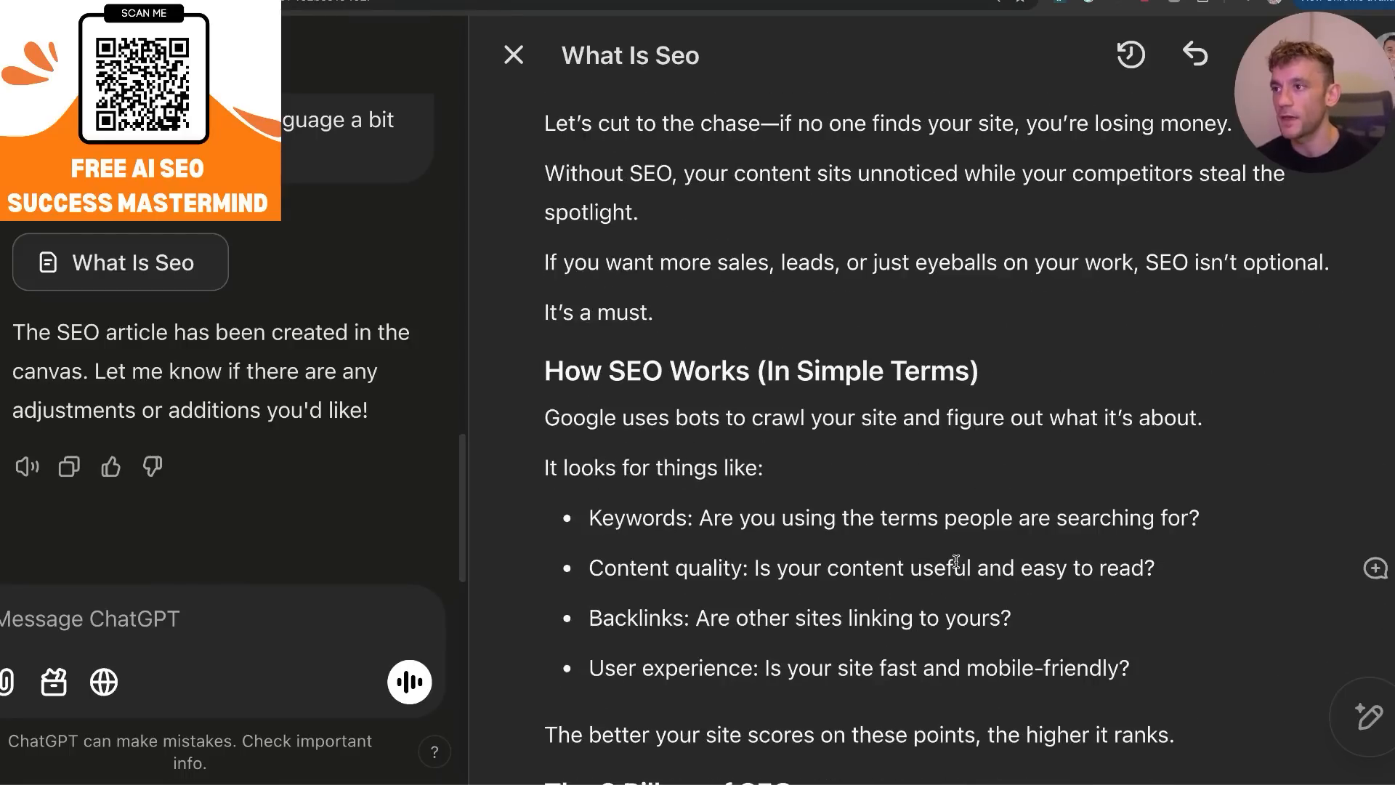
pyautogui.scroll(-9, 539, 262)
pyautogui.scroll(-3, 539, 262)
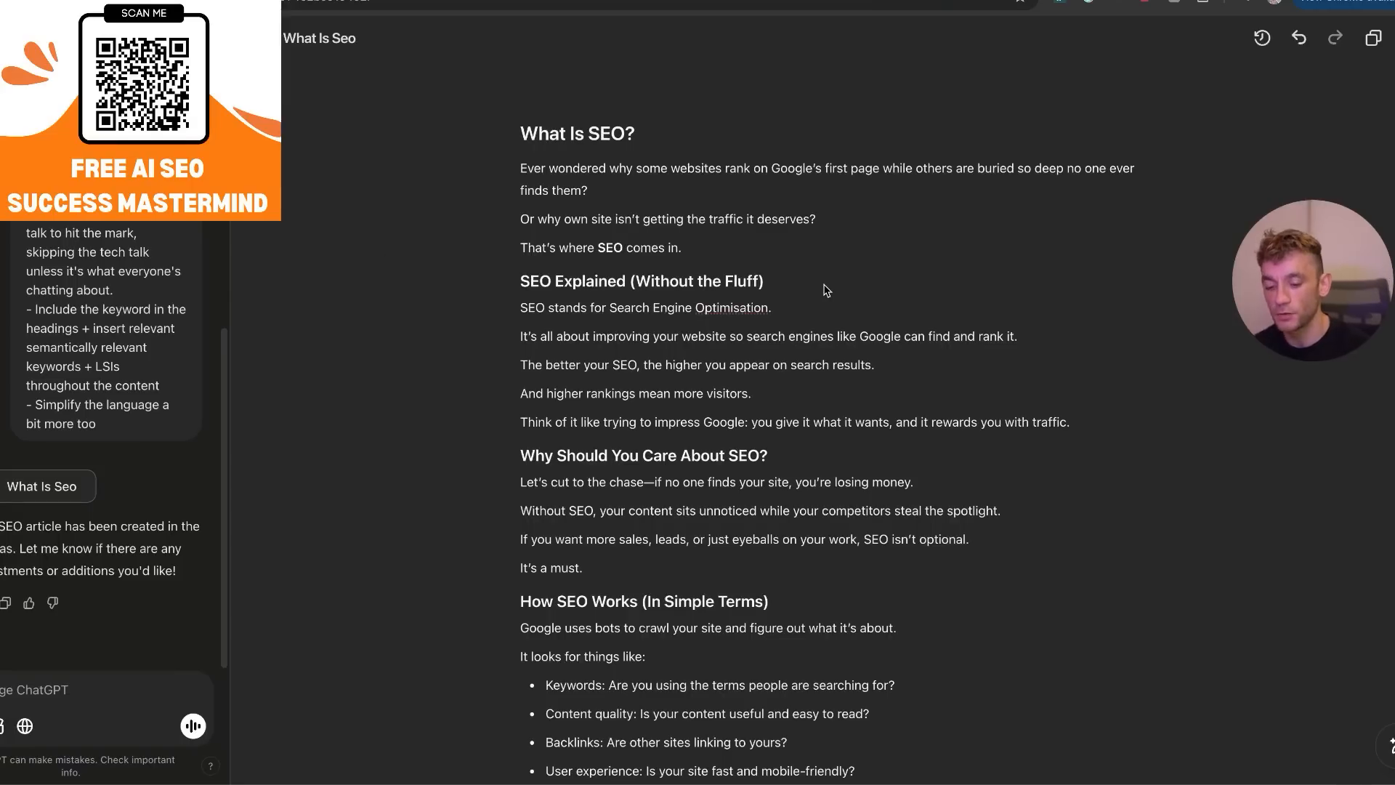
# Select the FAQs About SEO section and ask ChatGPT to "optimize this for semantics and entities and relevant LSIs around SEO".
pyautogui.hotkey('ctrl', '+')
pyautogui.hotkey('ctrl', '+')
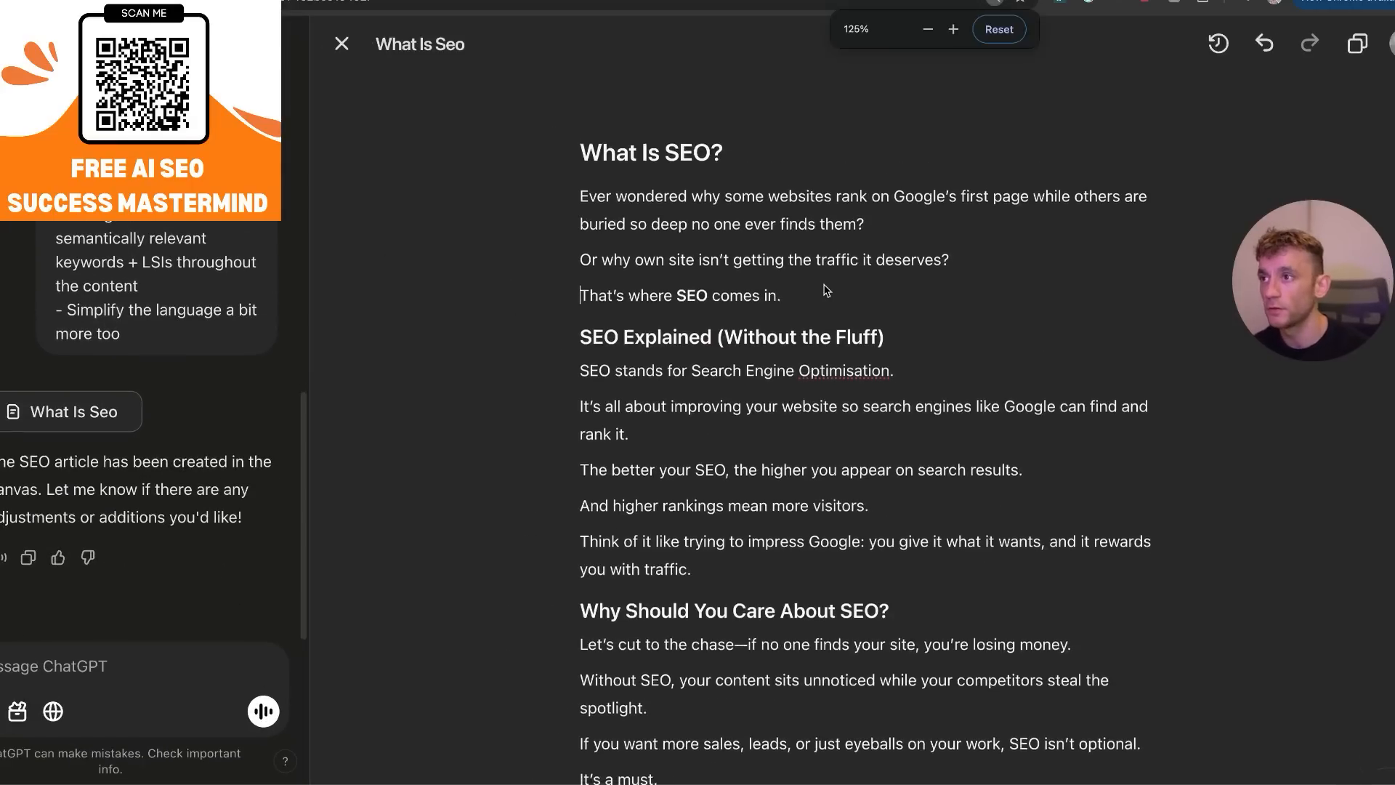
pyautogui.tripleClick(676, 145)
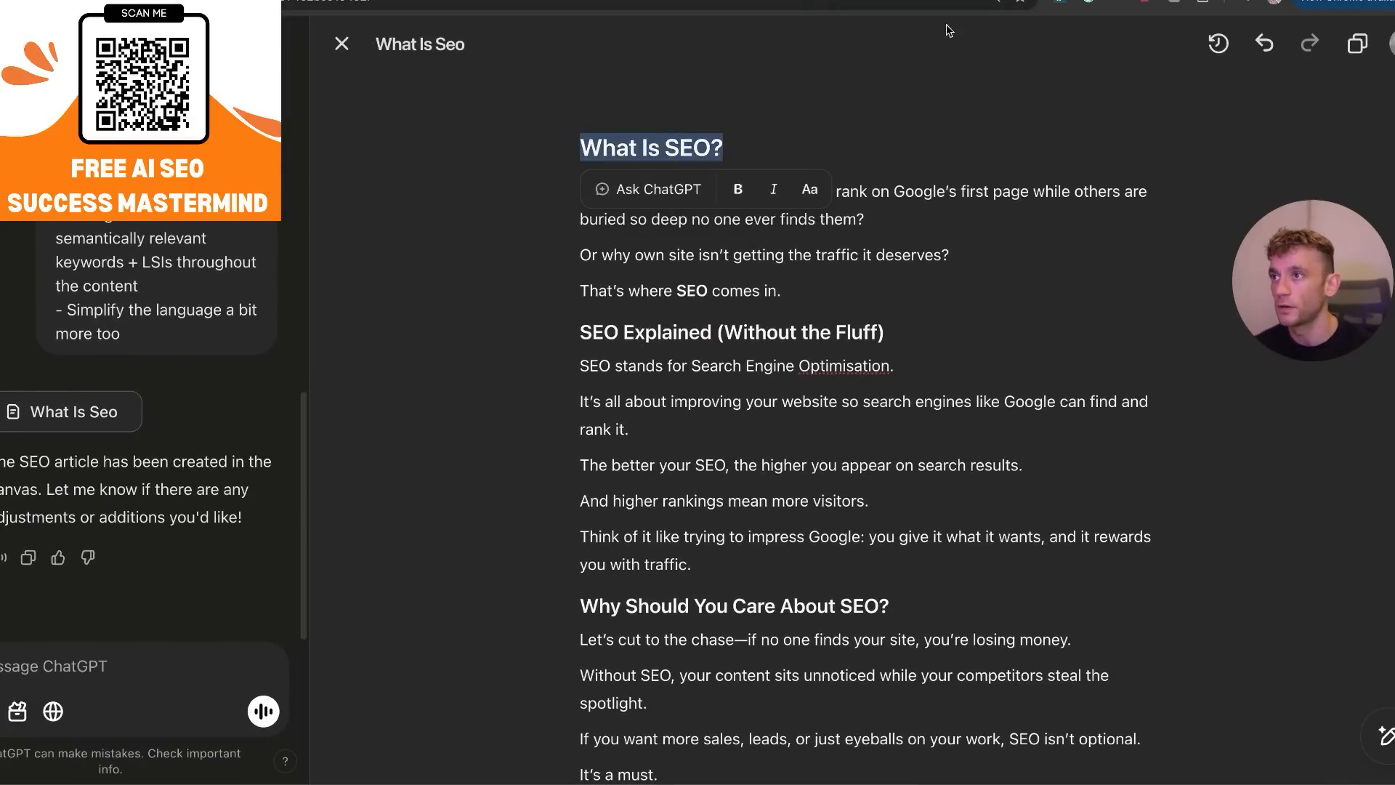
pyautogui.click(621, 415)
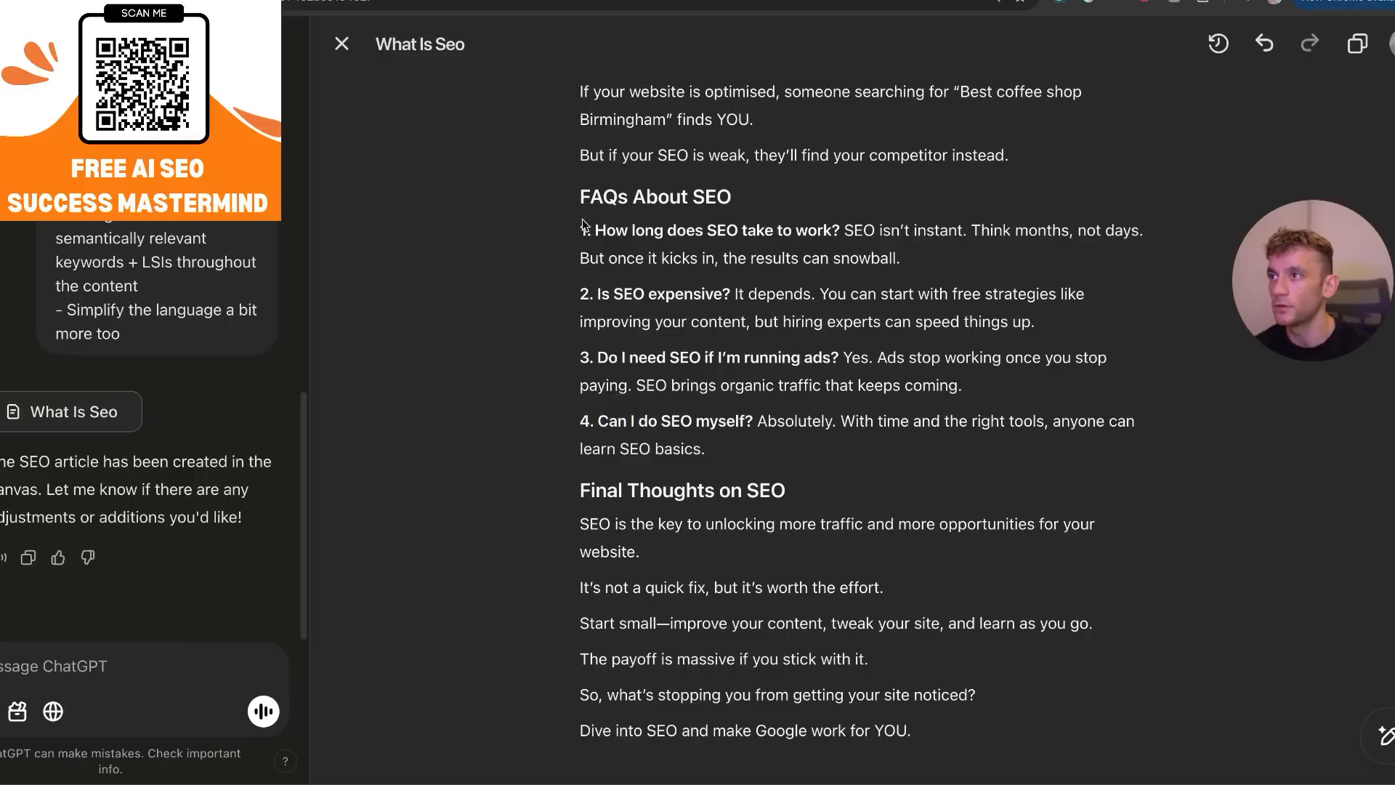
pyautogui.moveTo(581, 197); pyautogui.dragTo(730, 443)
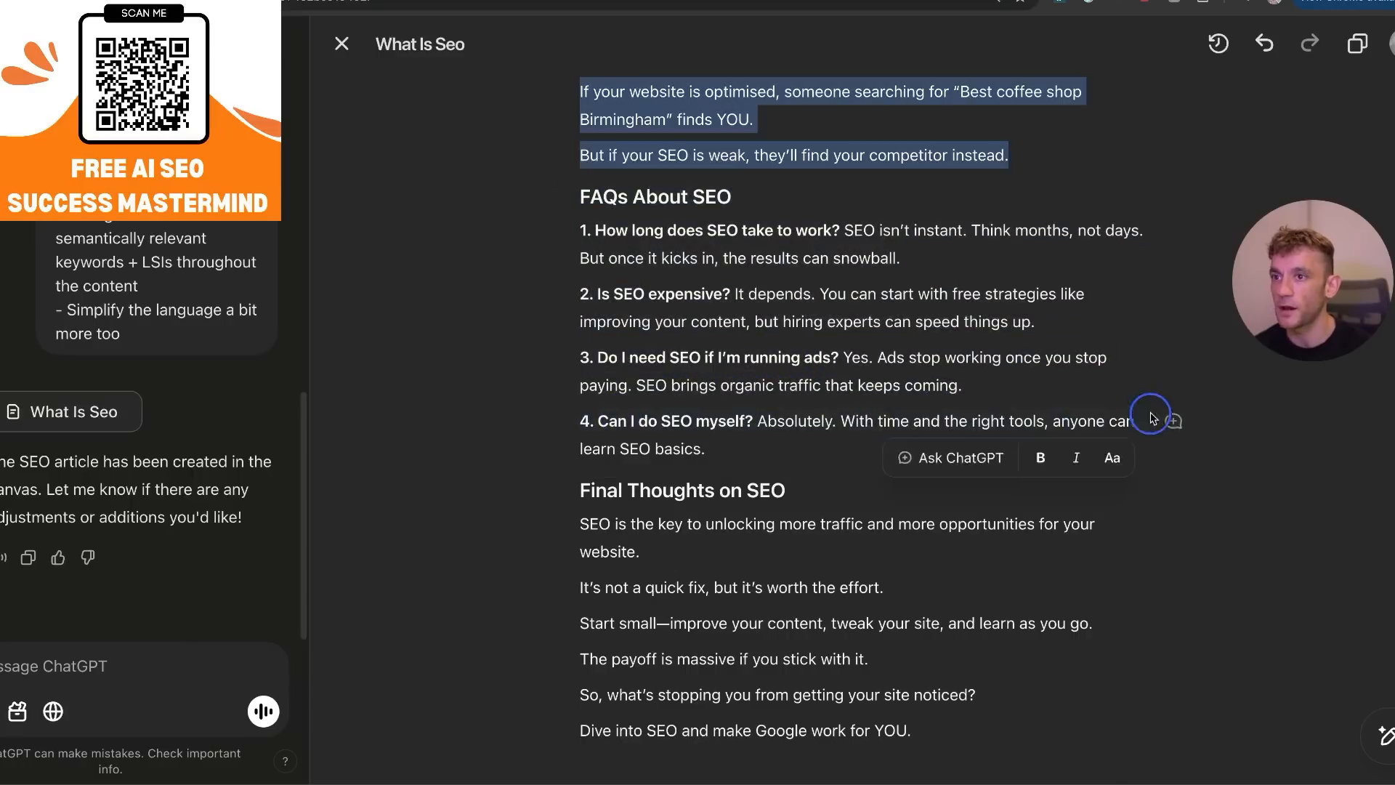
pyautogui.scroll(4, 662, 550)
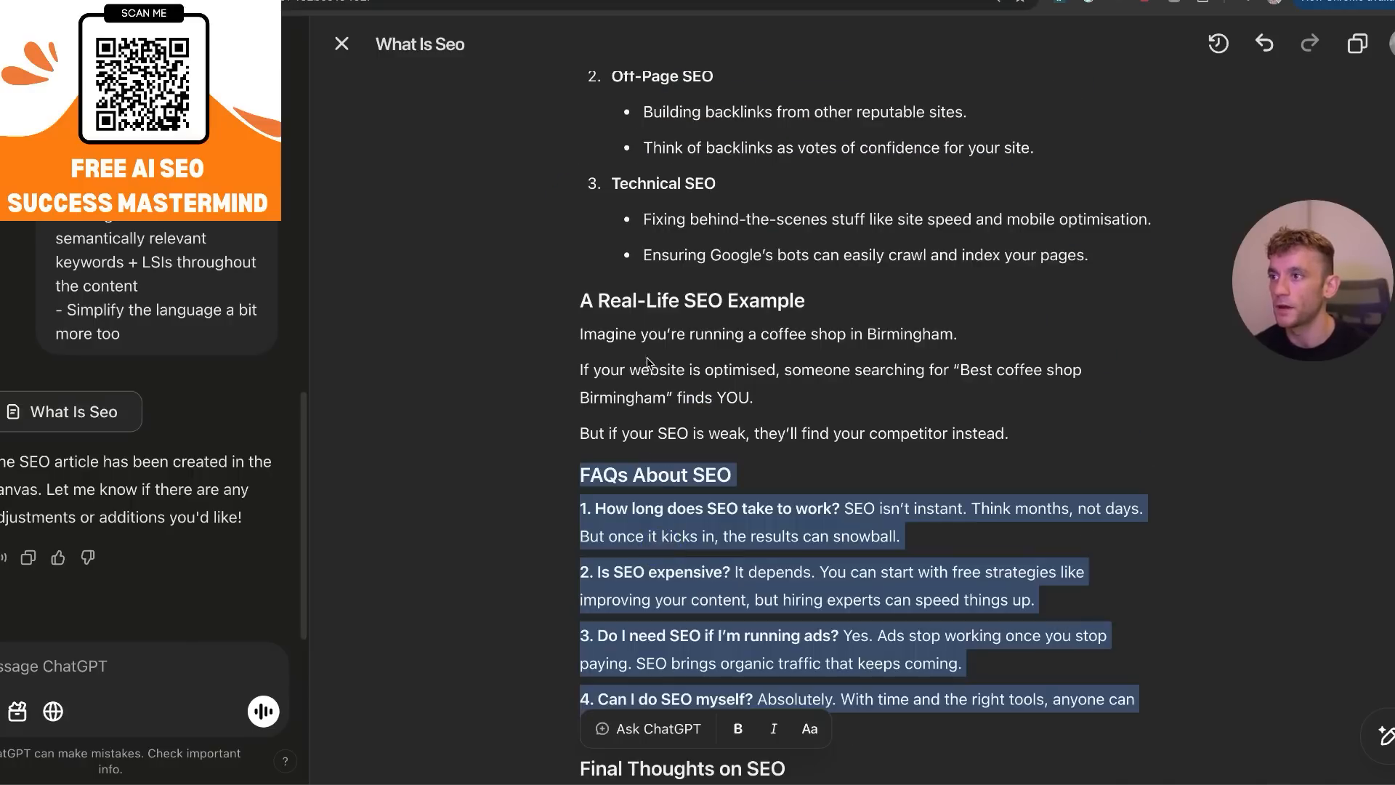
pyautogui.click(672, 722)
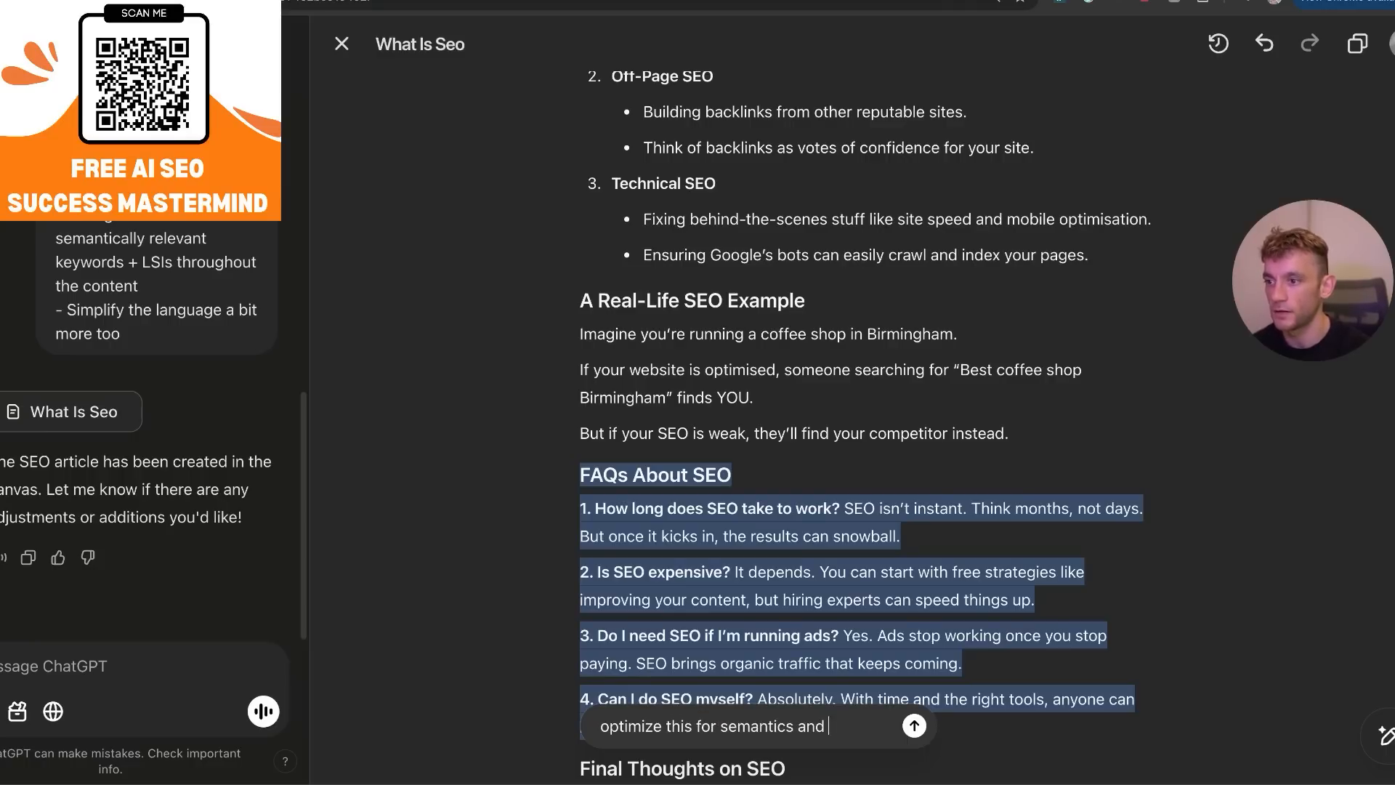
pyautogui.write('optimize this for semantics and entities and relevant LSIs around SEO')
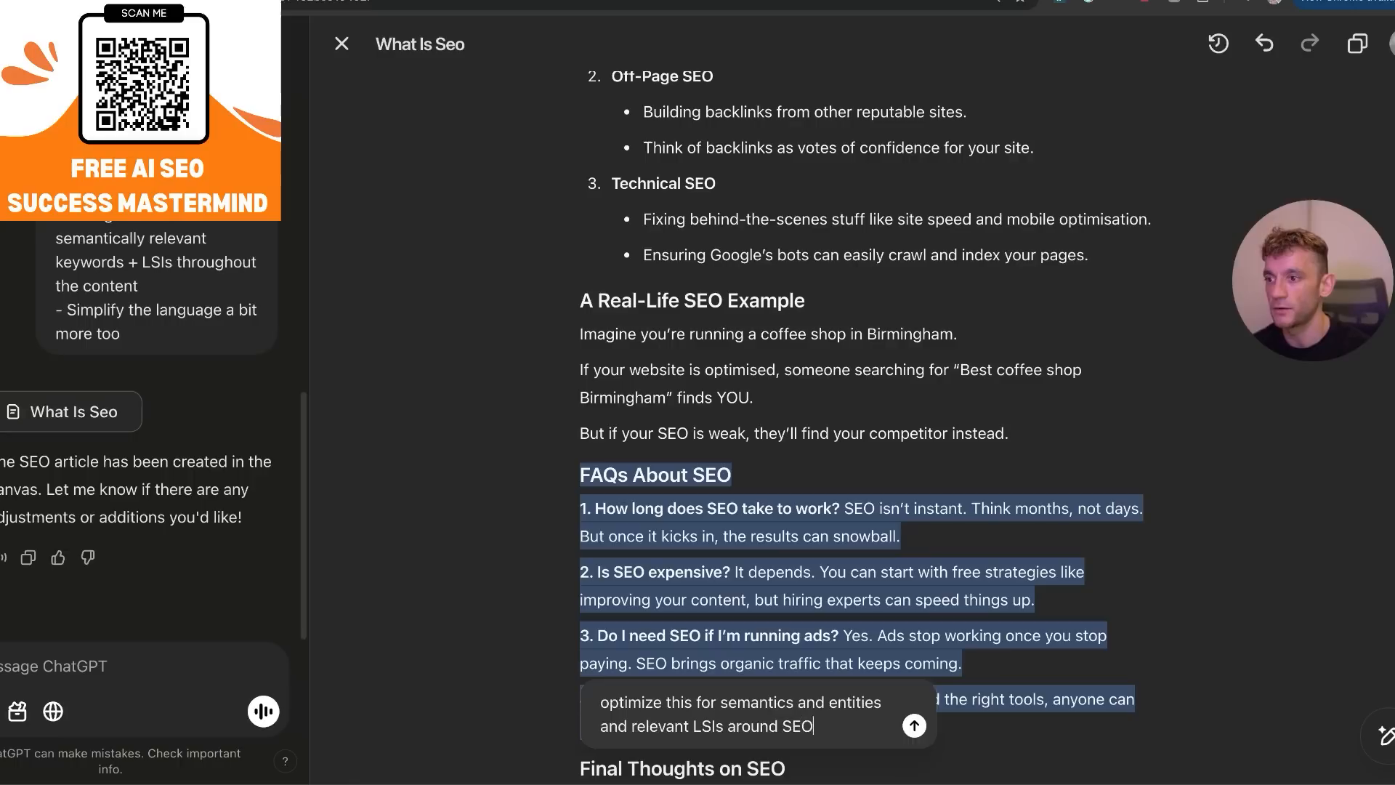
pyautogui.press('Return')
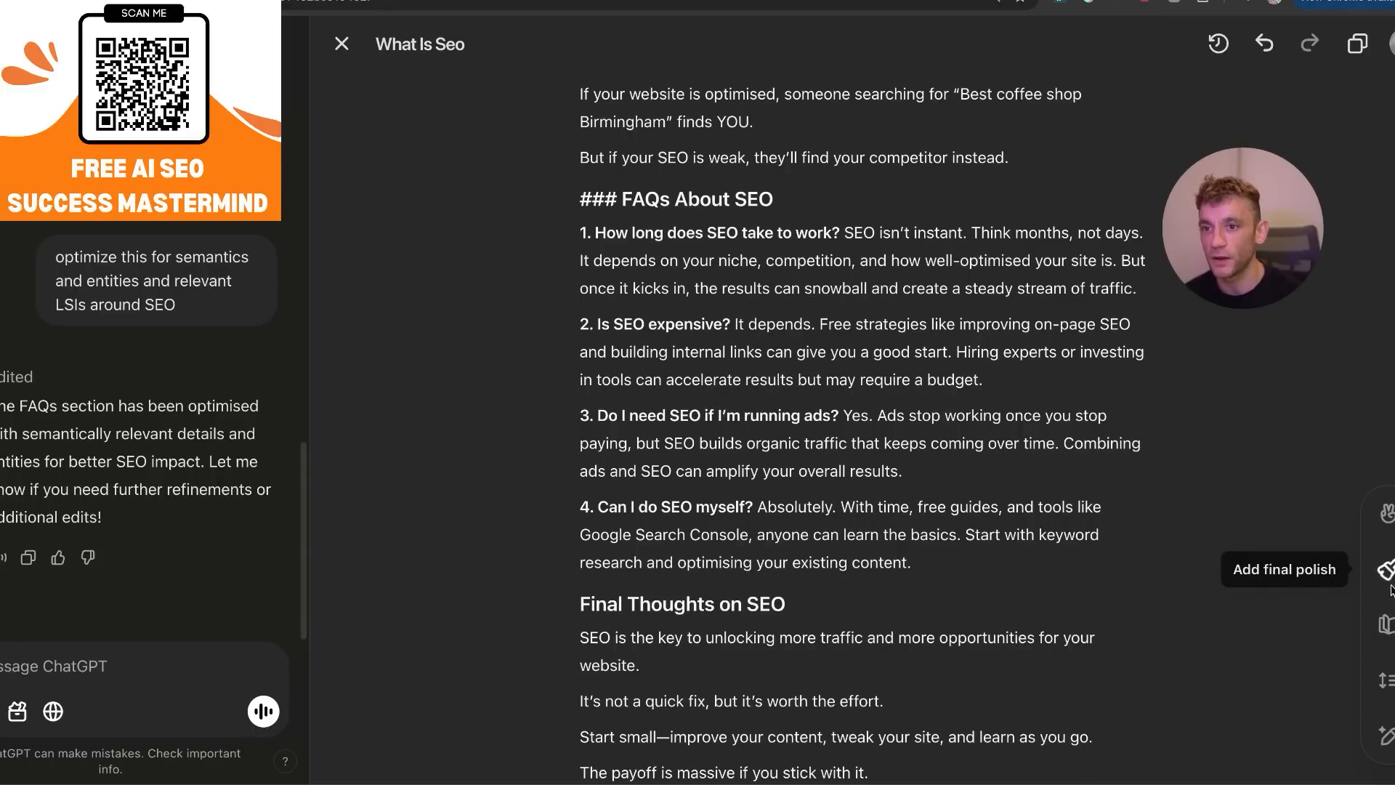
# Have ChatGPT suggest edits for the whole article and review the comments it adds beside the text.
pyautogui.click(1385, 737)
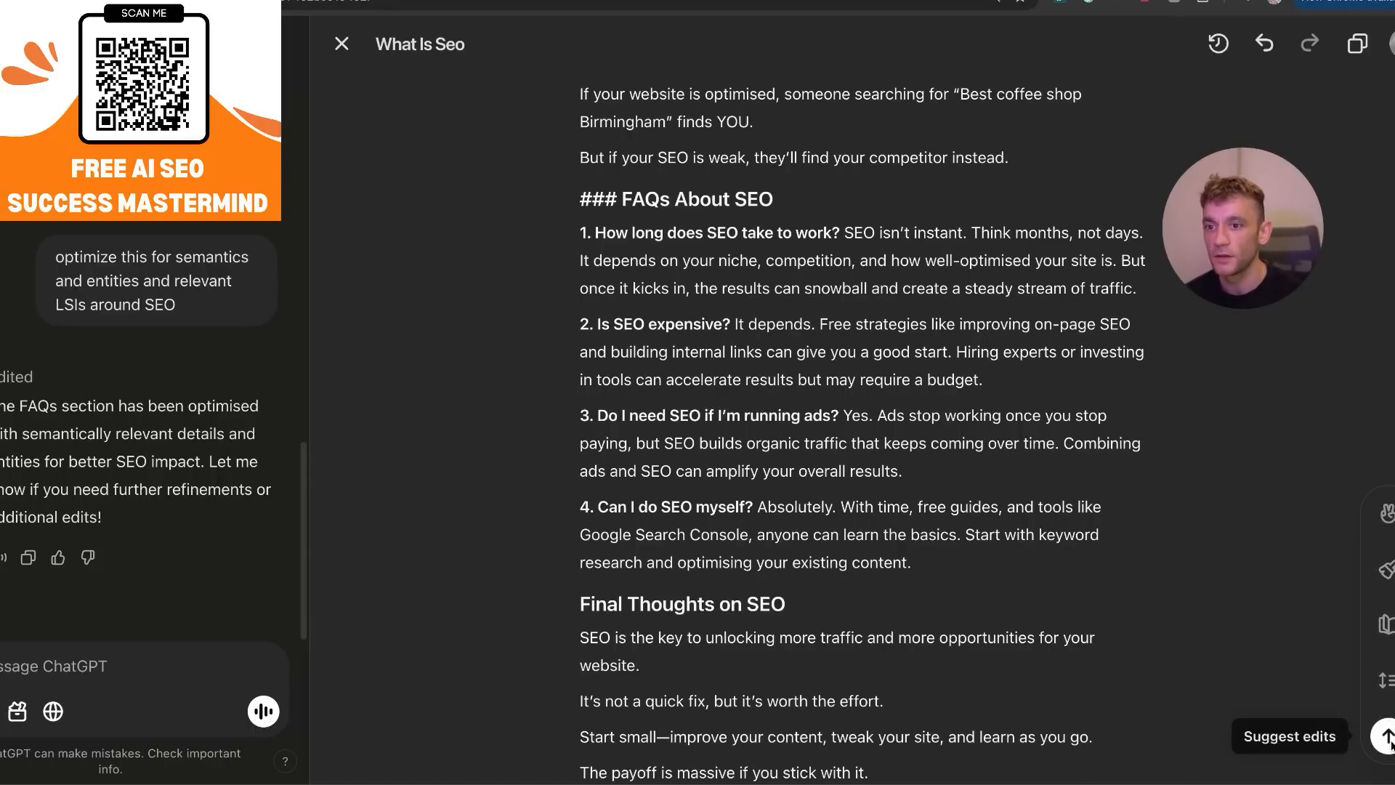
pyautogui.click(1388, 737)
pyautogui.moveTo(1228, 233); pyautogui.dragTo(1233, 141)
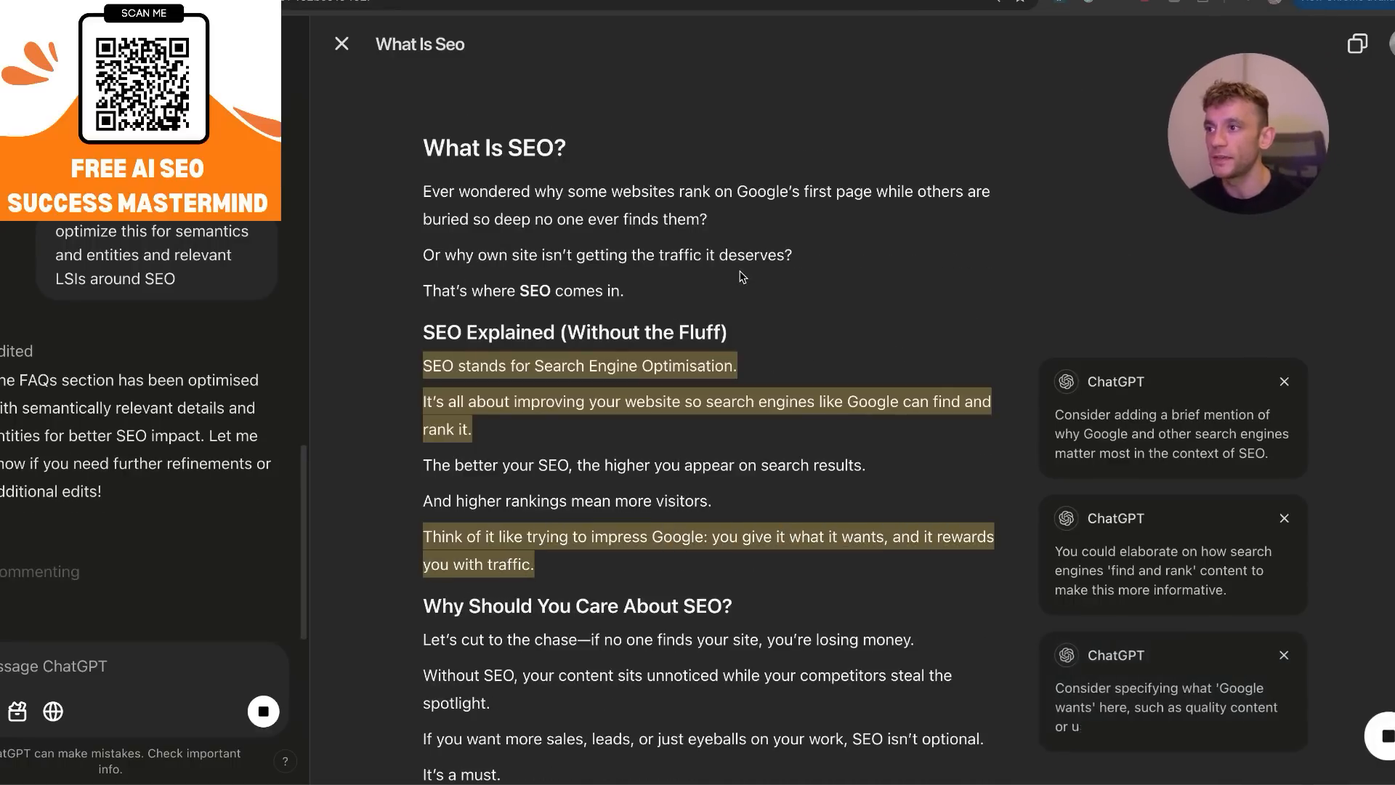
pyautogui.scroll(-1, 598, 462)
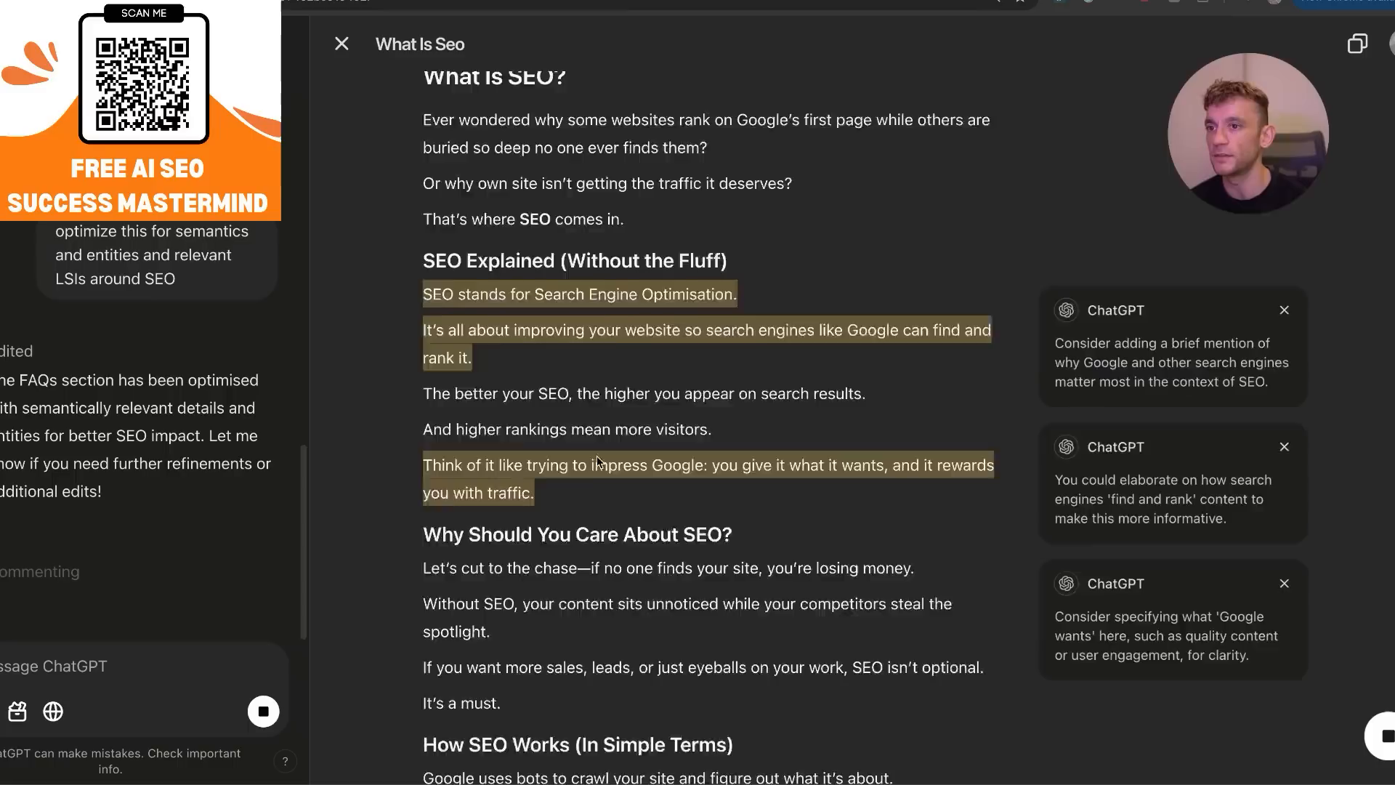
pyautogui.scroll(-2, 597, 462)
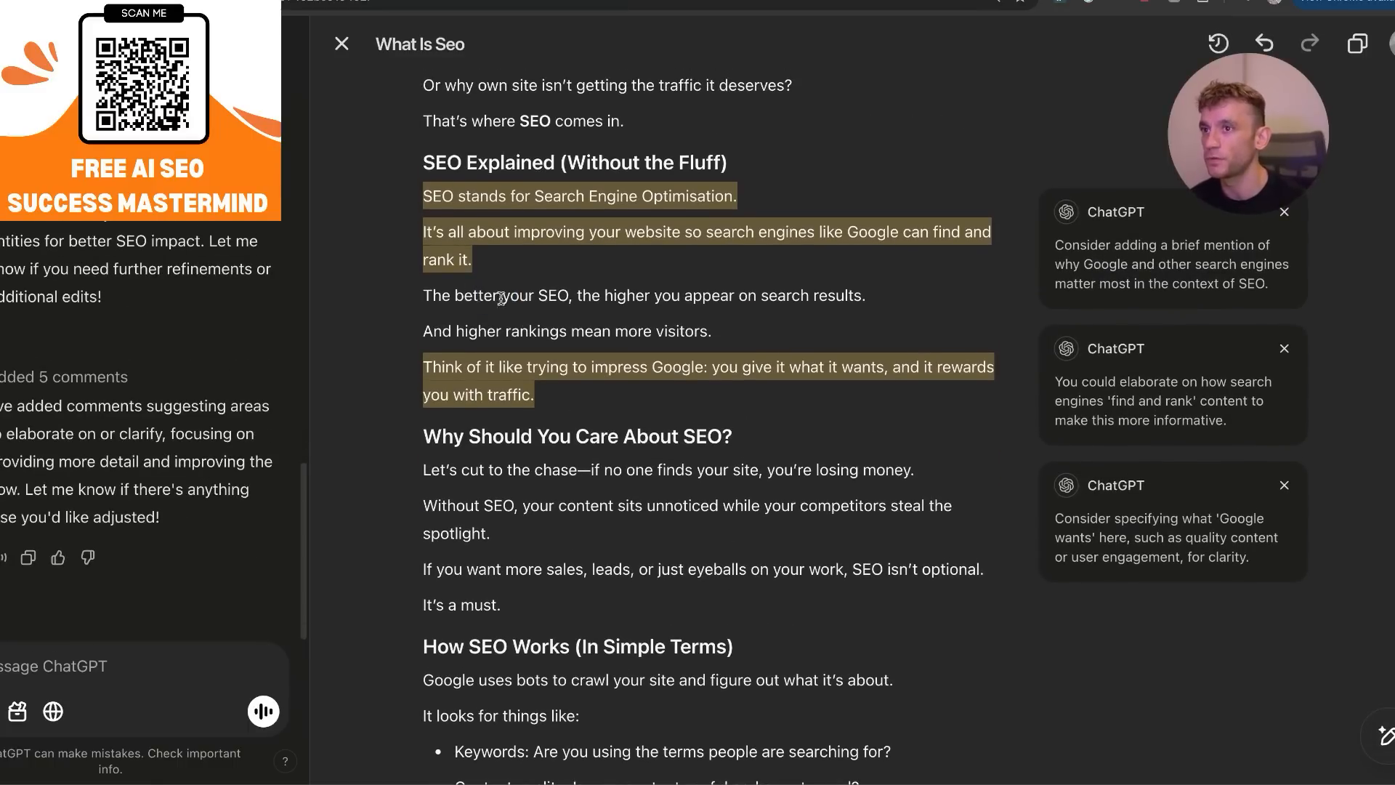
pyautogui.scroll(-4, 538, 336)
pyautogui.scroll(6, 538, 336)
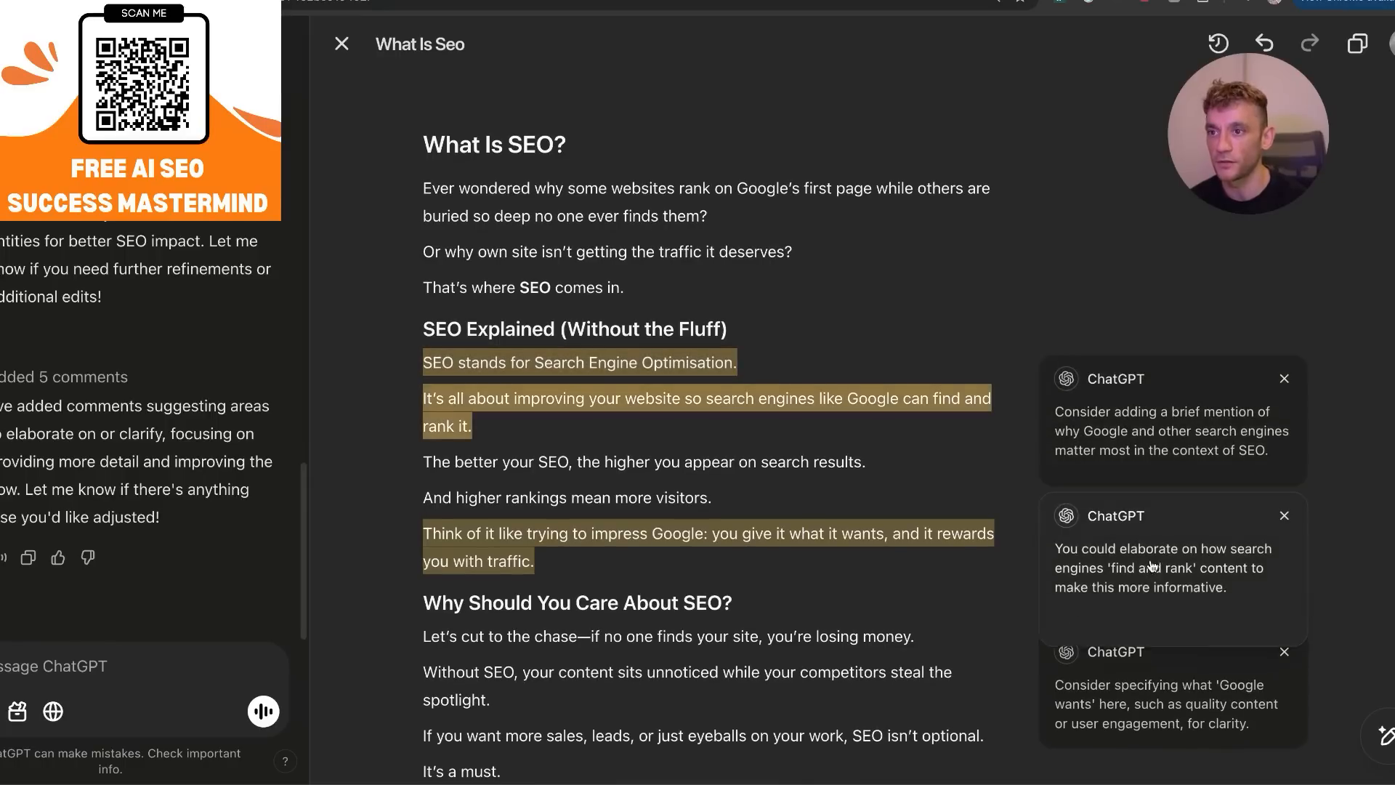
pyautogui.scroll(-3, 1161, 595)
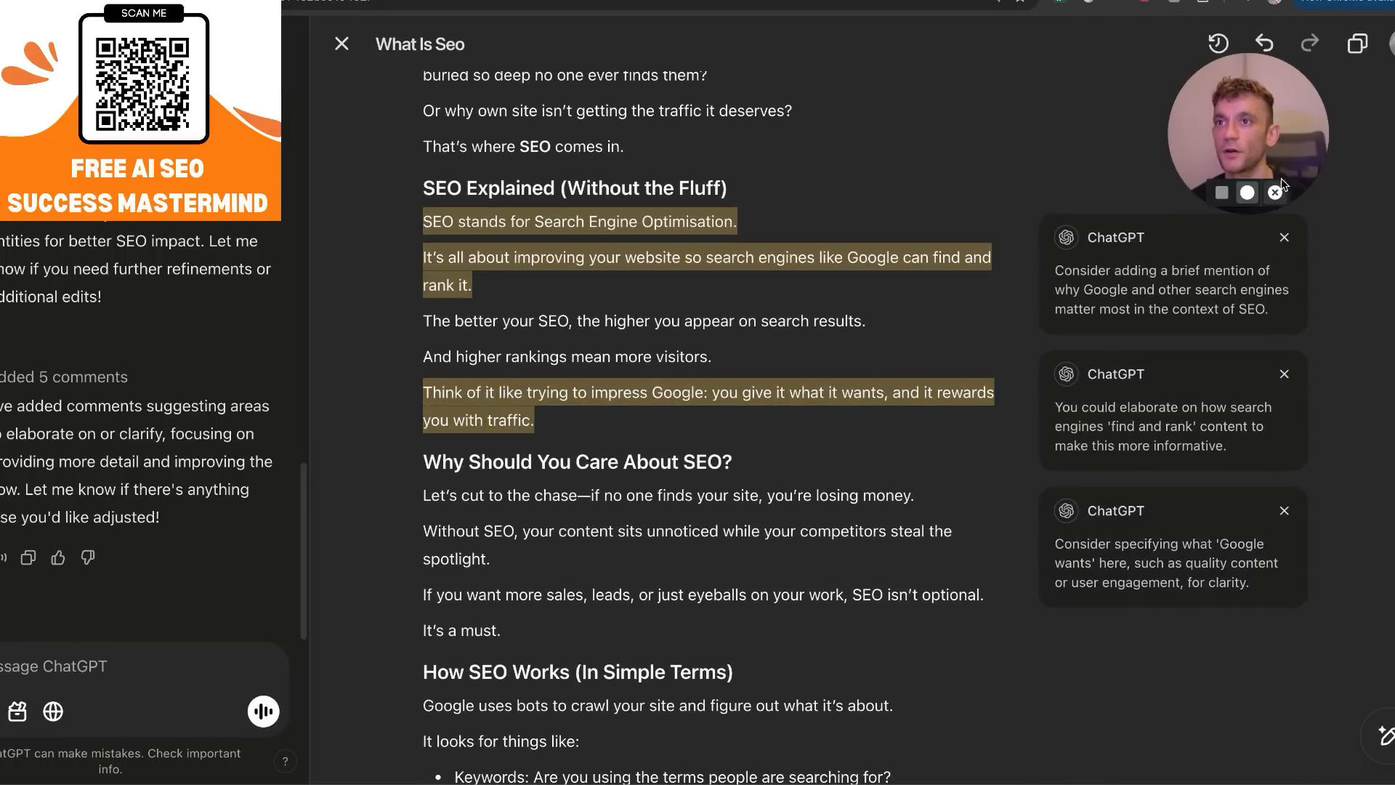
pyautogui.moveTo(1237, 122); pyautogui.dragTo(946, 107)
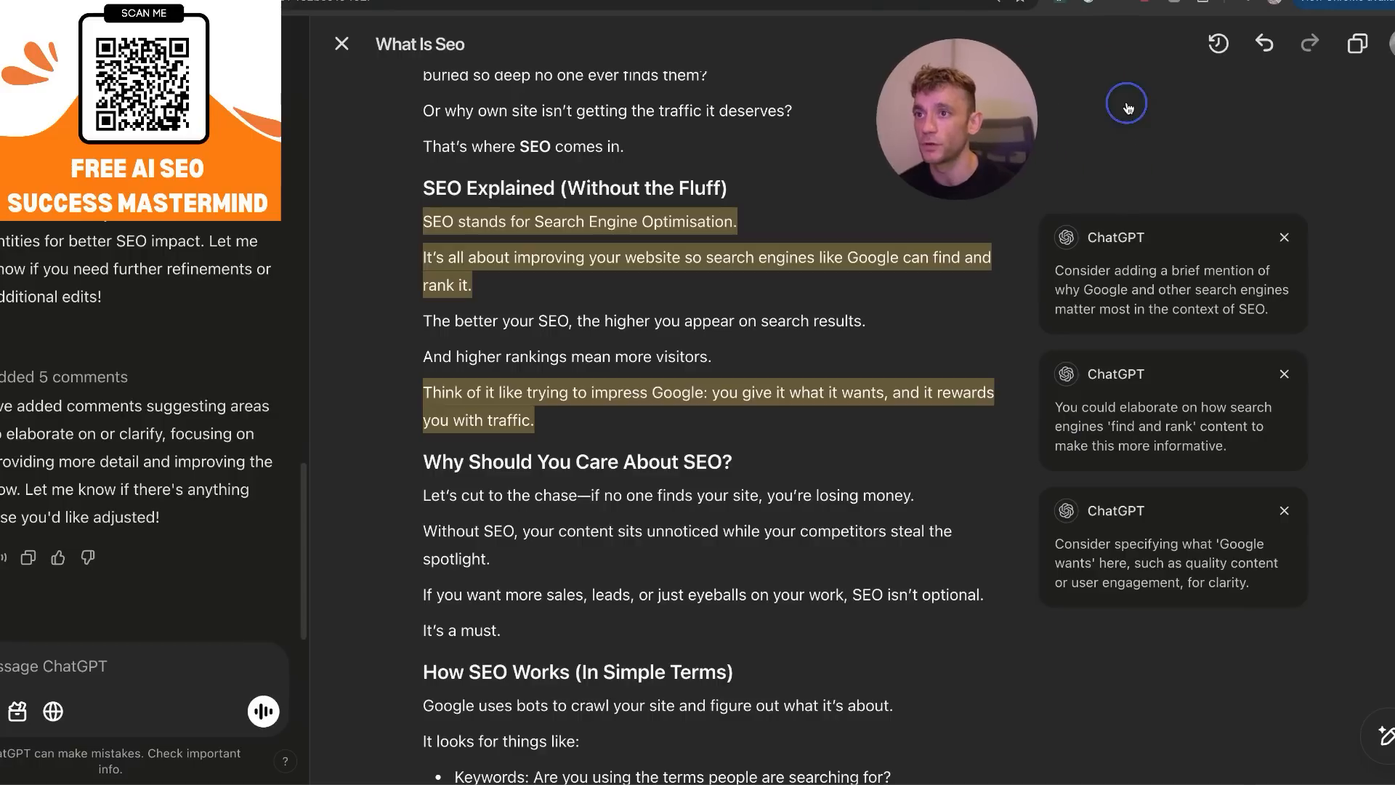
# Apply the suggestion to add a brief mention of why Google and other search engines matter most, and check the revised paragraph.
pyautogui.moveTo(1068, 308)
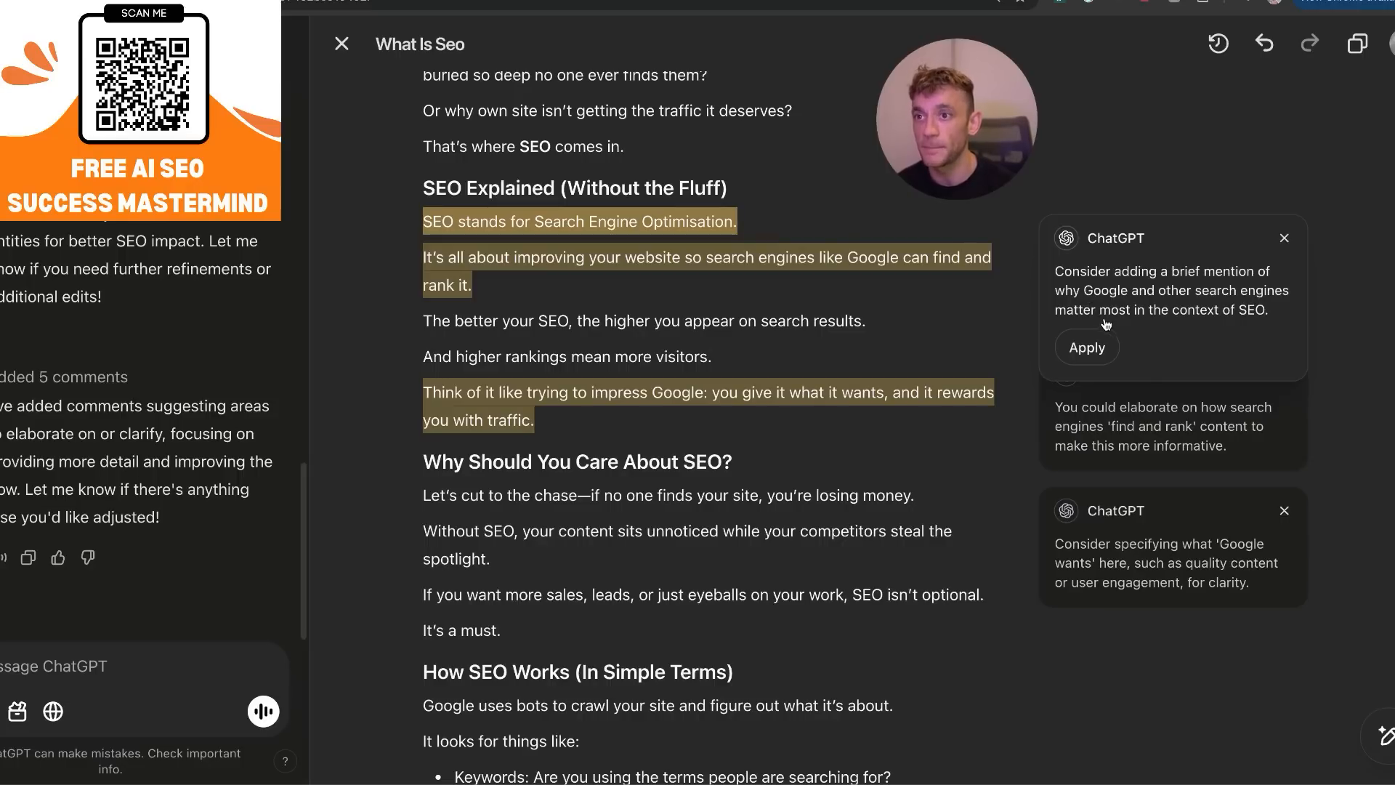
pyautogui.click(1088, 347)
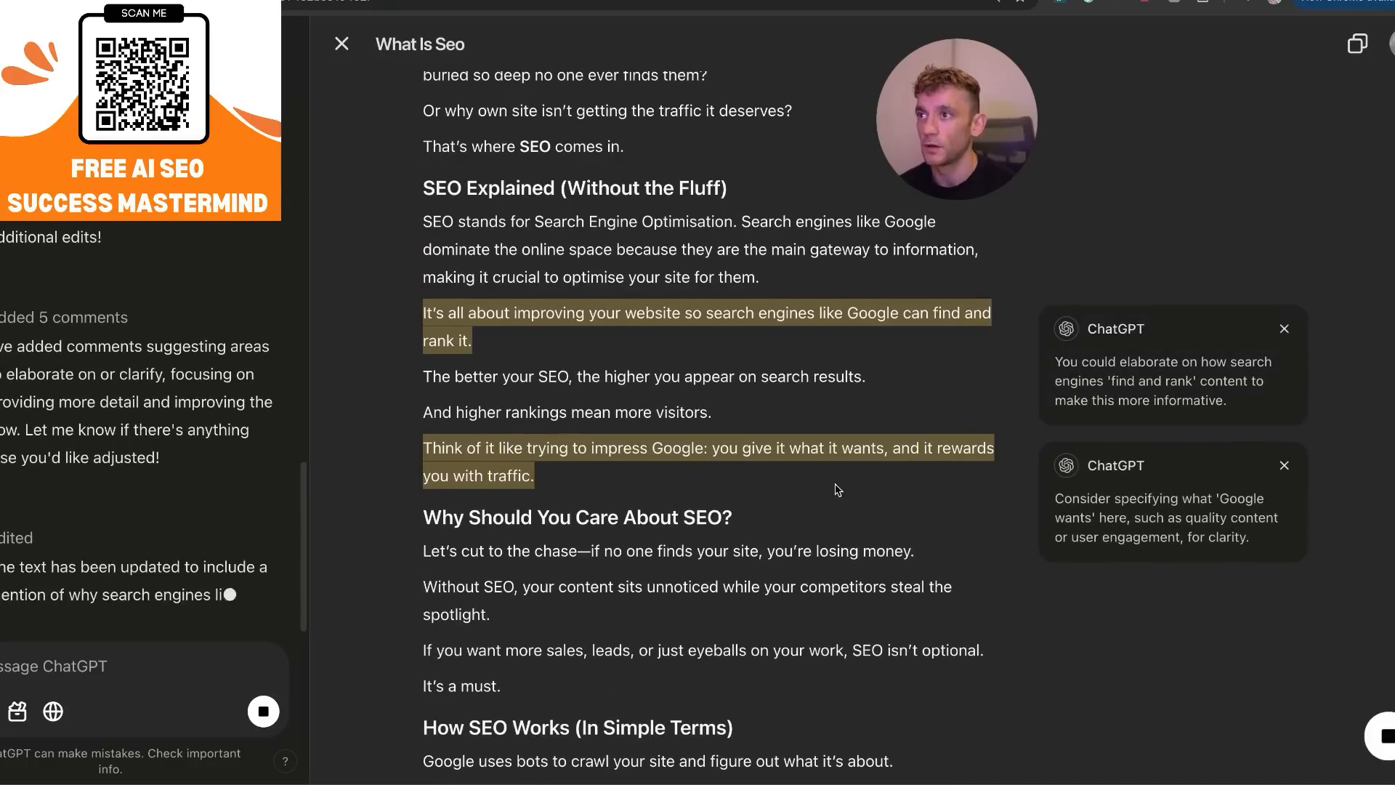
pyautogui.hotkey('ctrl', '+')
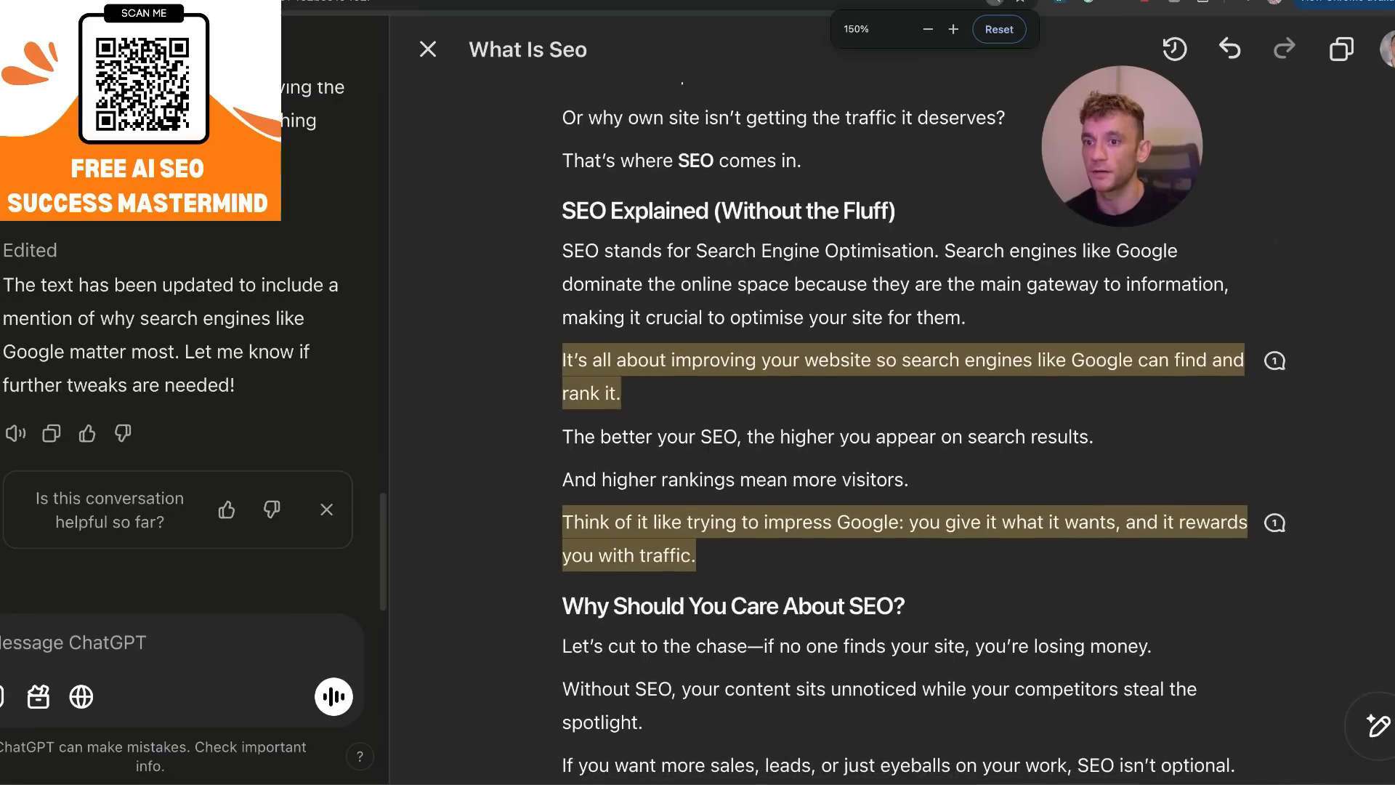
pyautogui.hotkey('ctrl', '-')
pyautogui.scroll(-8, 1220, 374)
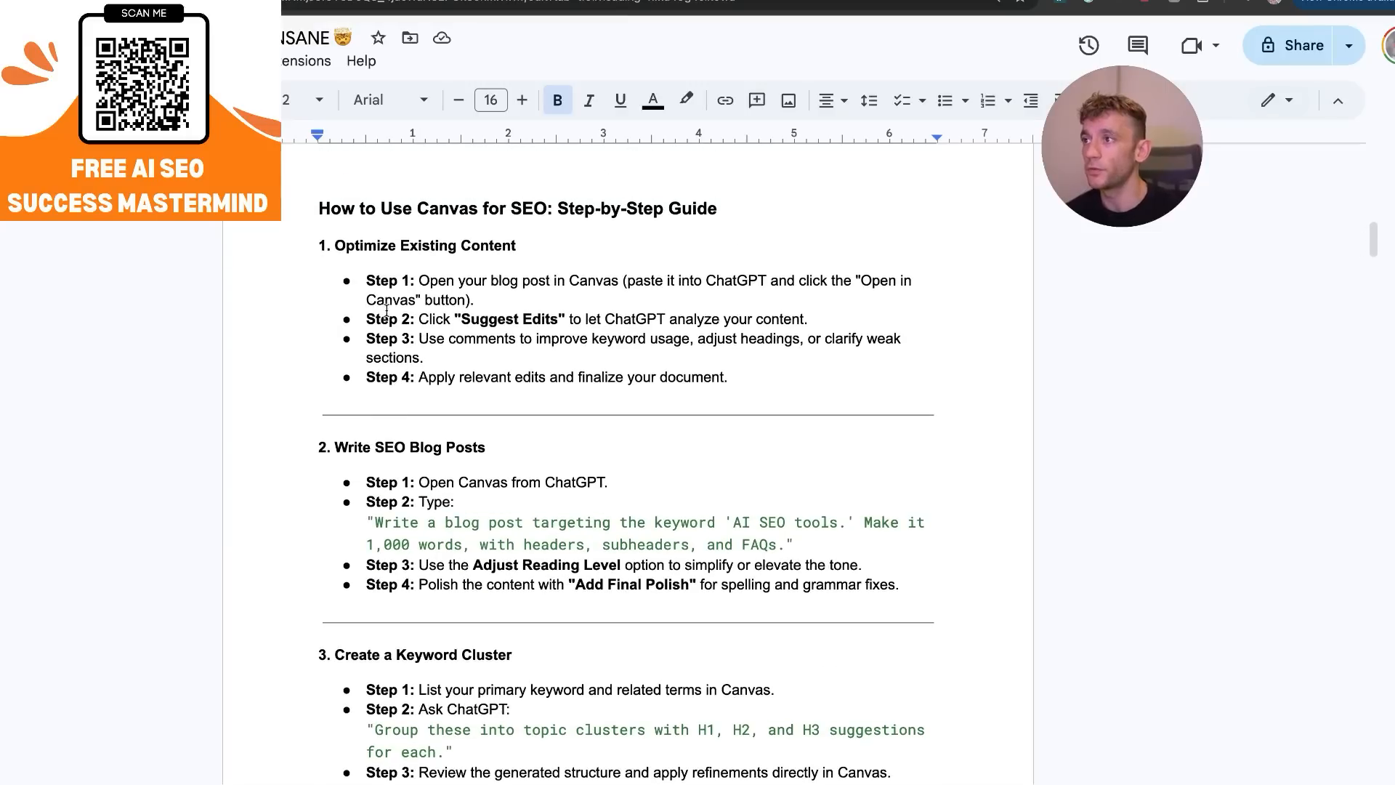
# Switch to the "ChatGPT Canvas is INSANE" document in Google Docs and look through its SEO use cases and prompts.
pyautogui.scroll(-9, 469, 473)
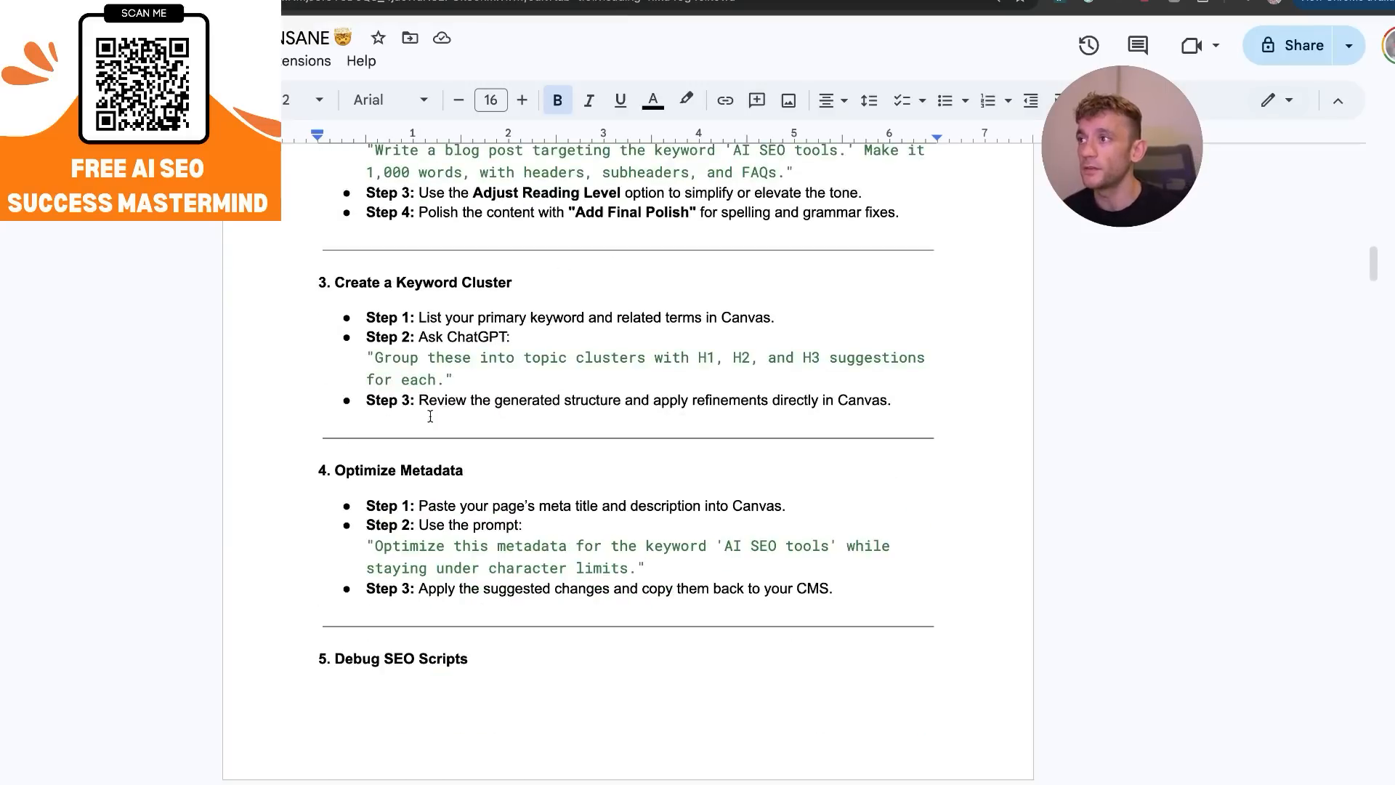
pyautogui.scroll(-15, 470, 472)
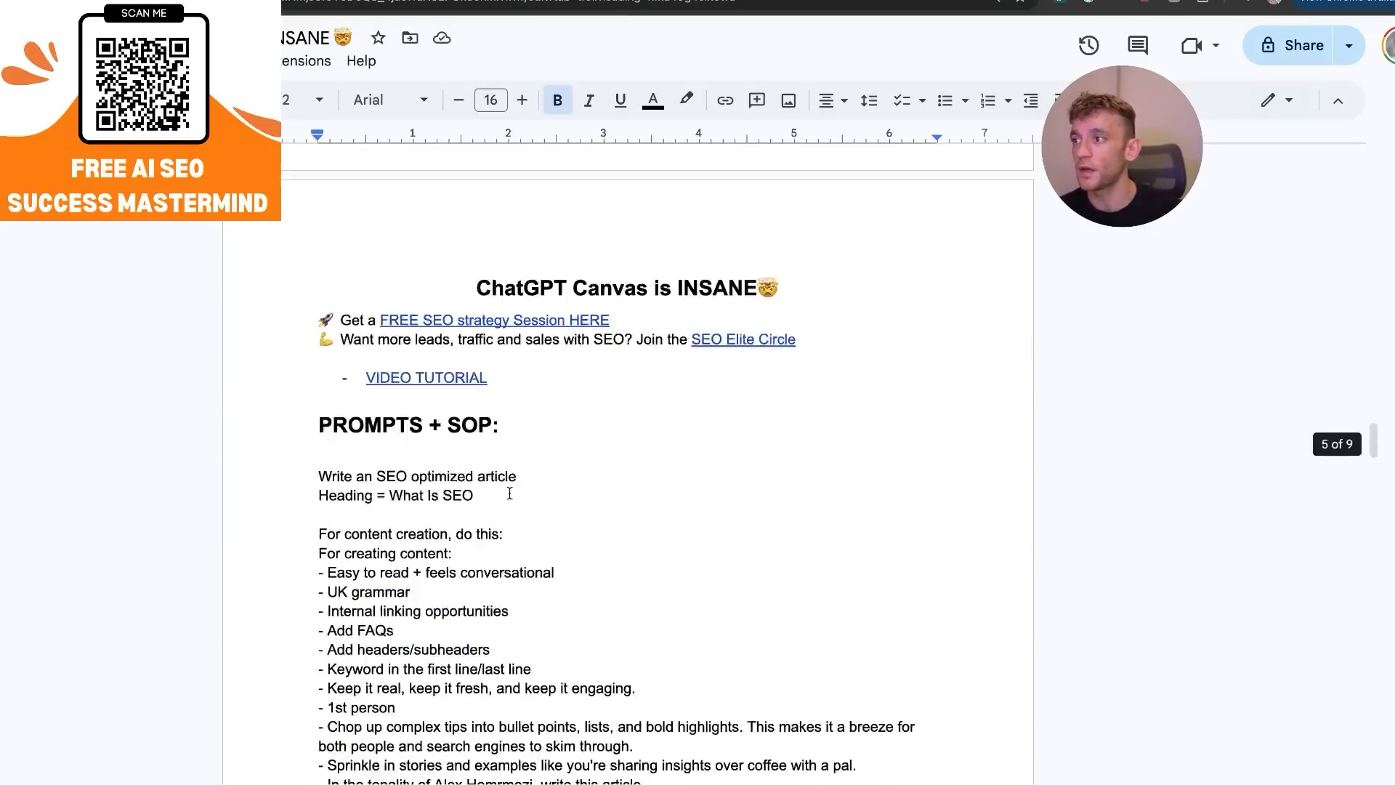
pyautogui.scroll(-5, 513, 488)
pyautogui.scroll(20, 477, 377)
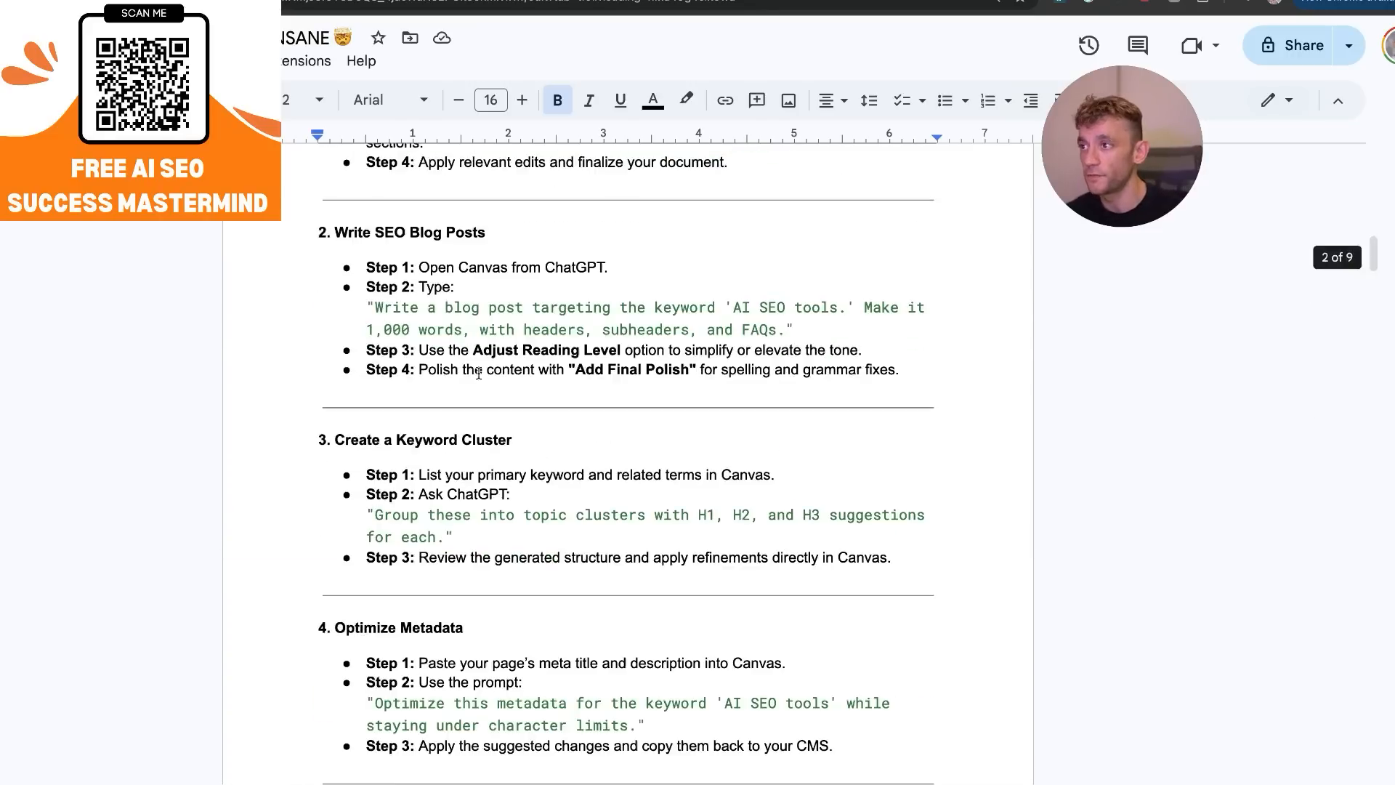
pyautogui.scroll(-10, 651, 384)
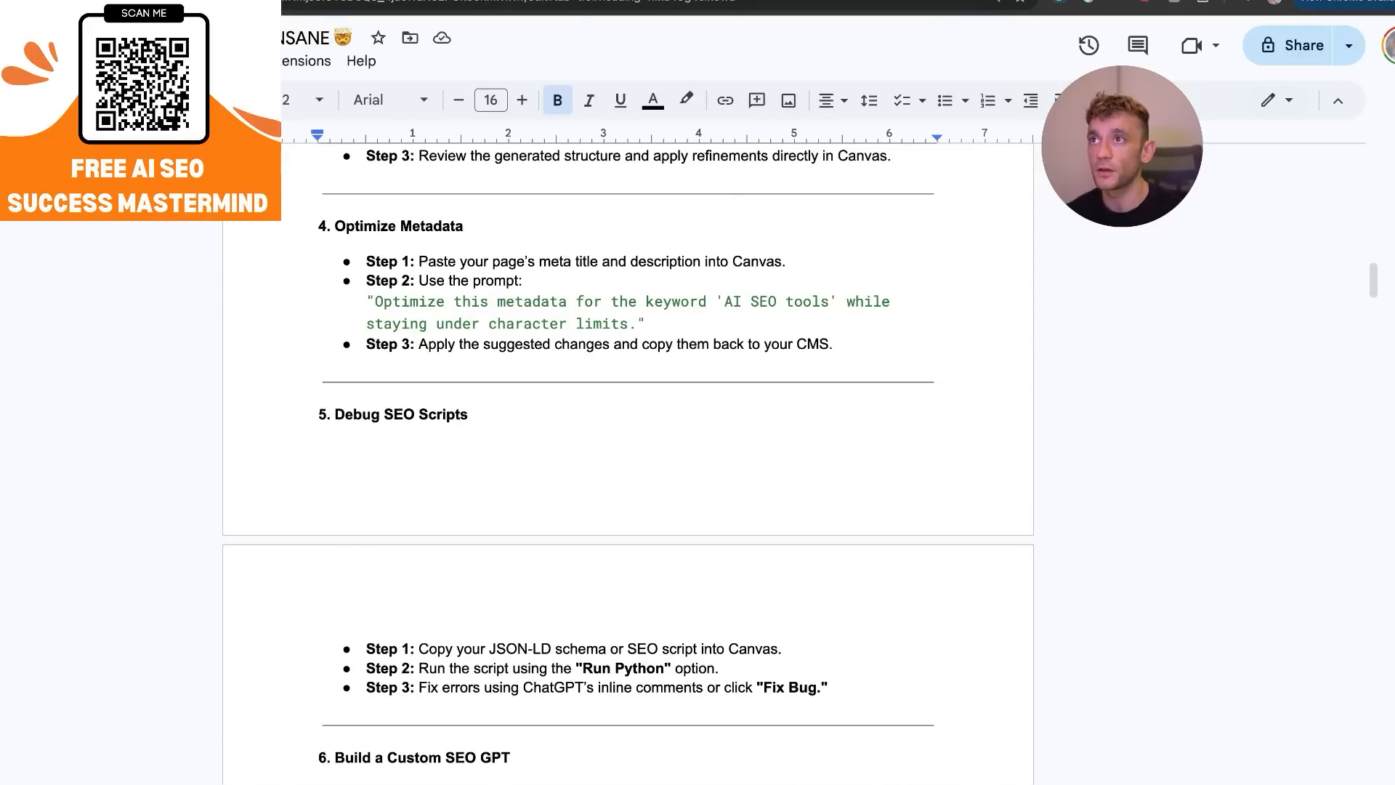
# View the AI SEO Success Lab community and its classroom in Skool, and return to the ChatGPT canvas article.
pyautogui.press('super+t')
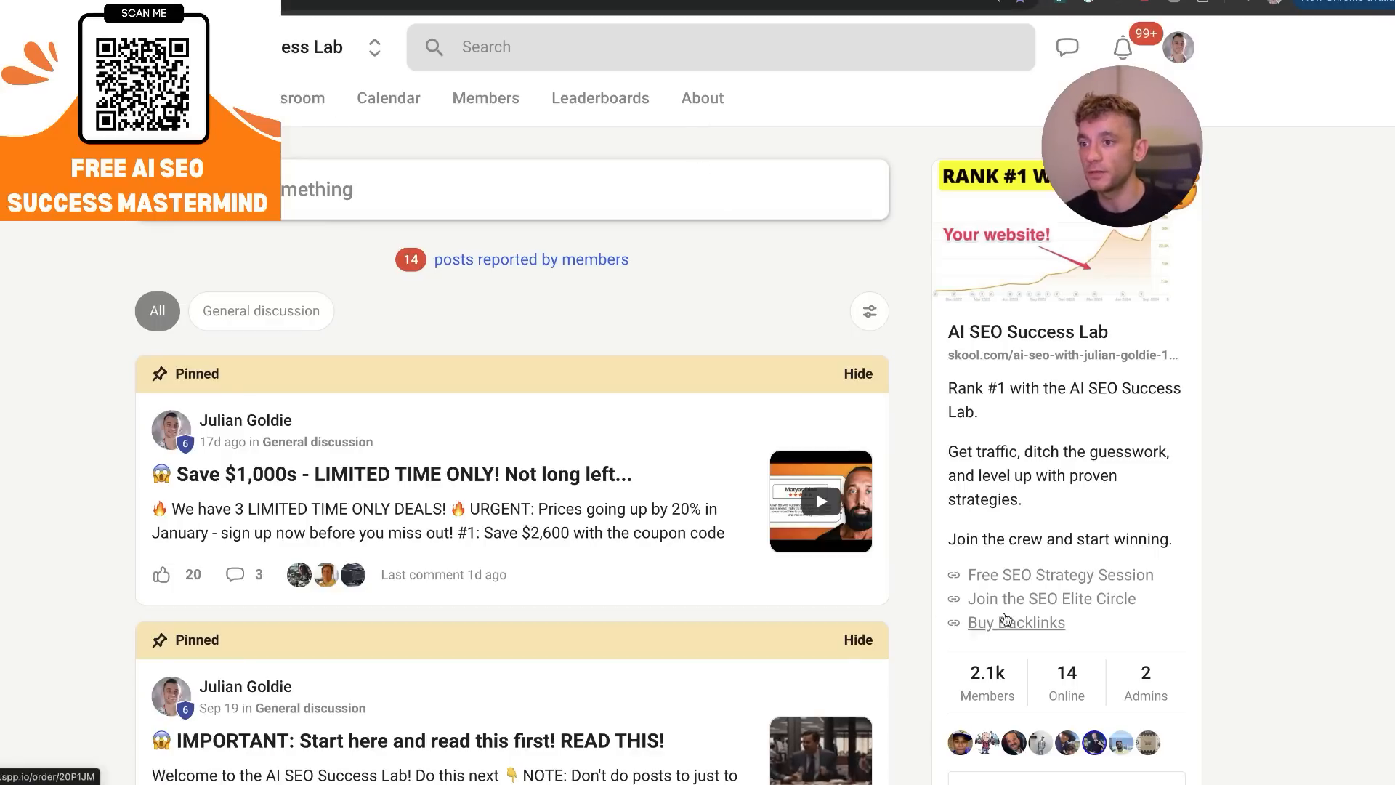
pyautogui.click(304, 123)
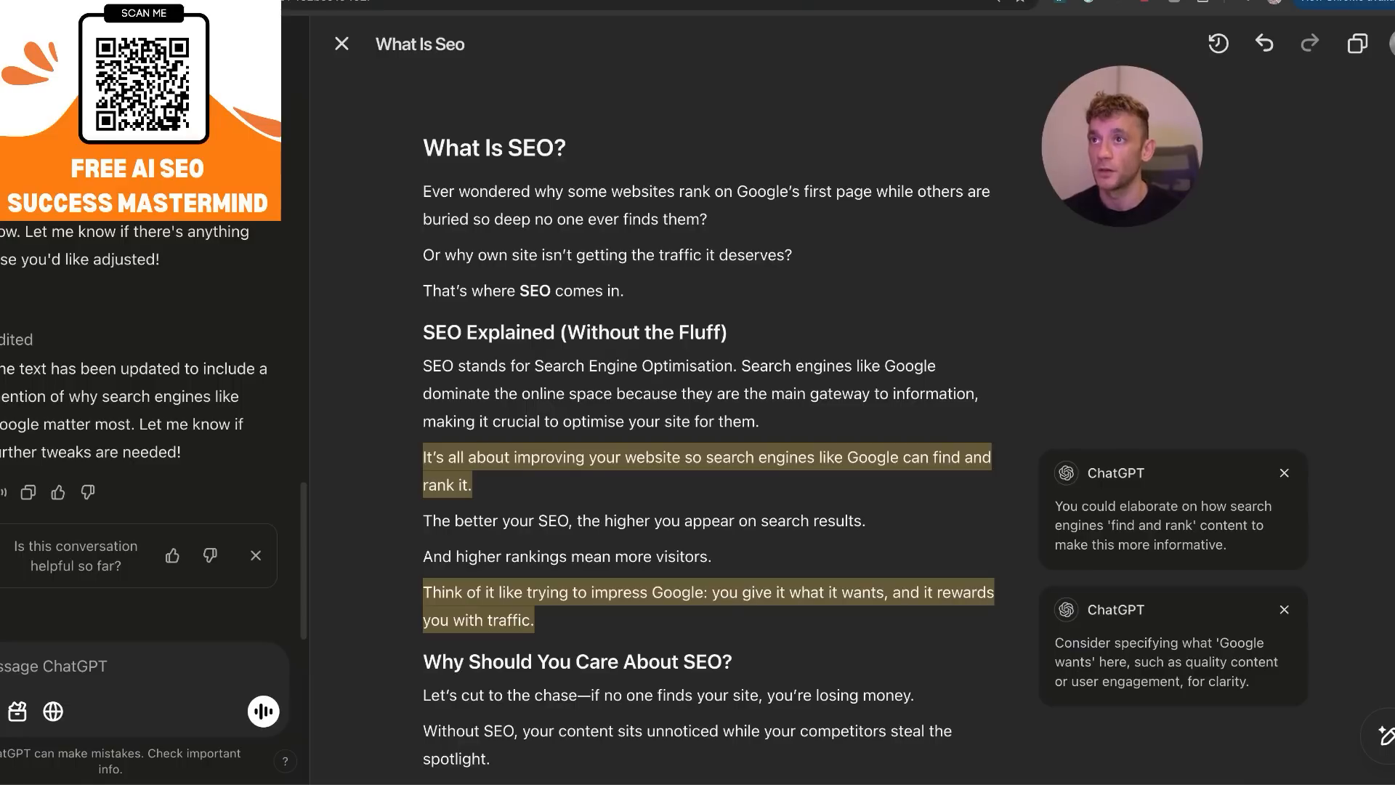
pyautogui.click(626, 291)
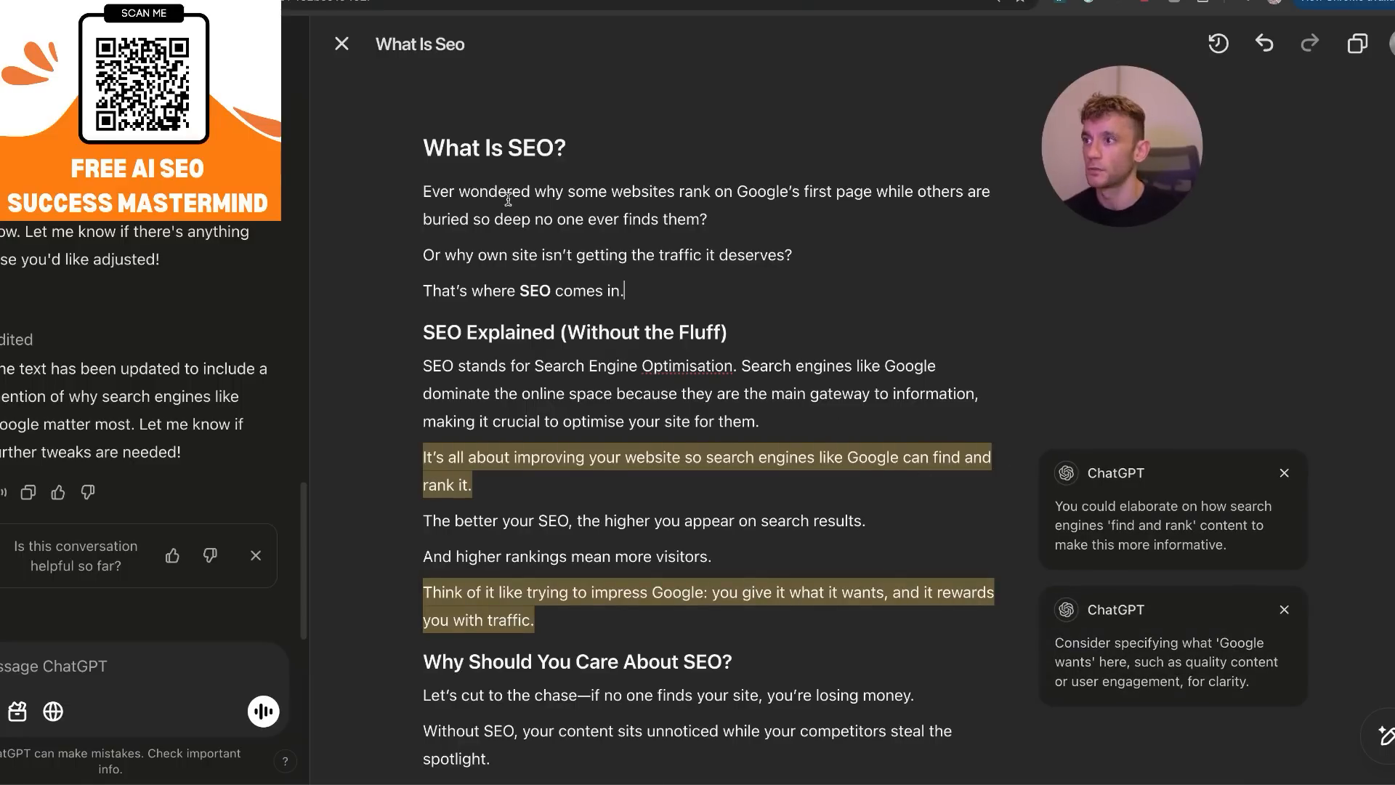
# Open the website's XML sitemap index in a new tab, go to its post sitemap and copy the list of post URLs.
pyautogui.keyDown('shift'); pyautogui.click(631, 251); pyautogui.keyUp('shift')
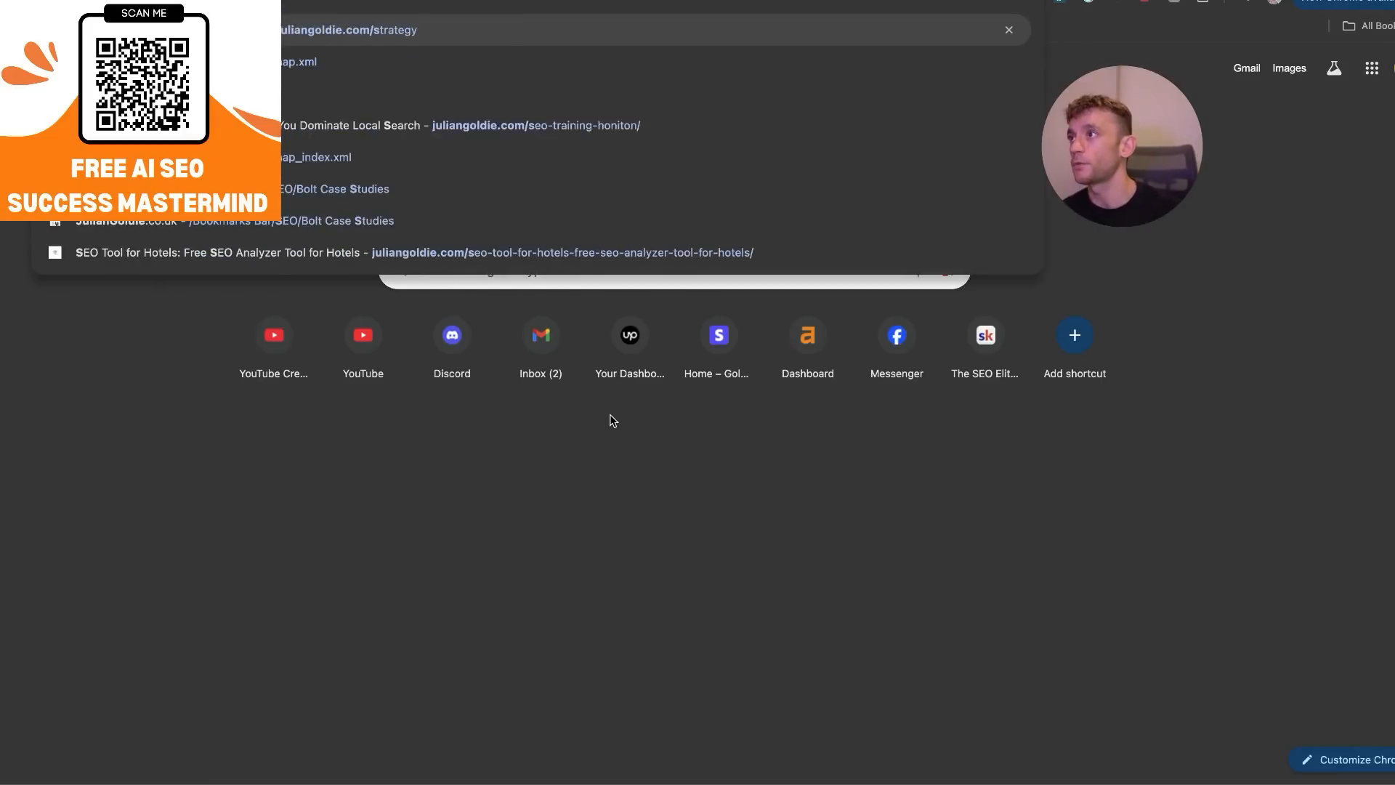
pyautogui.press('Return')
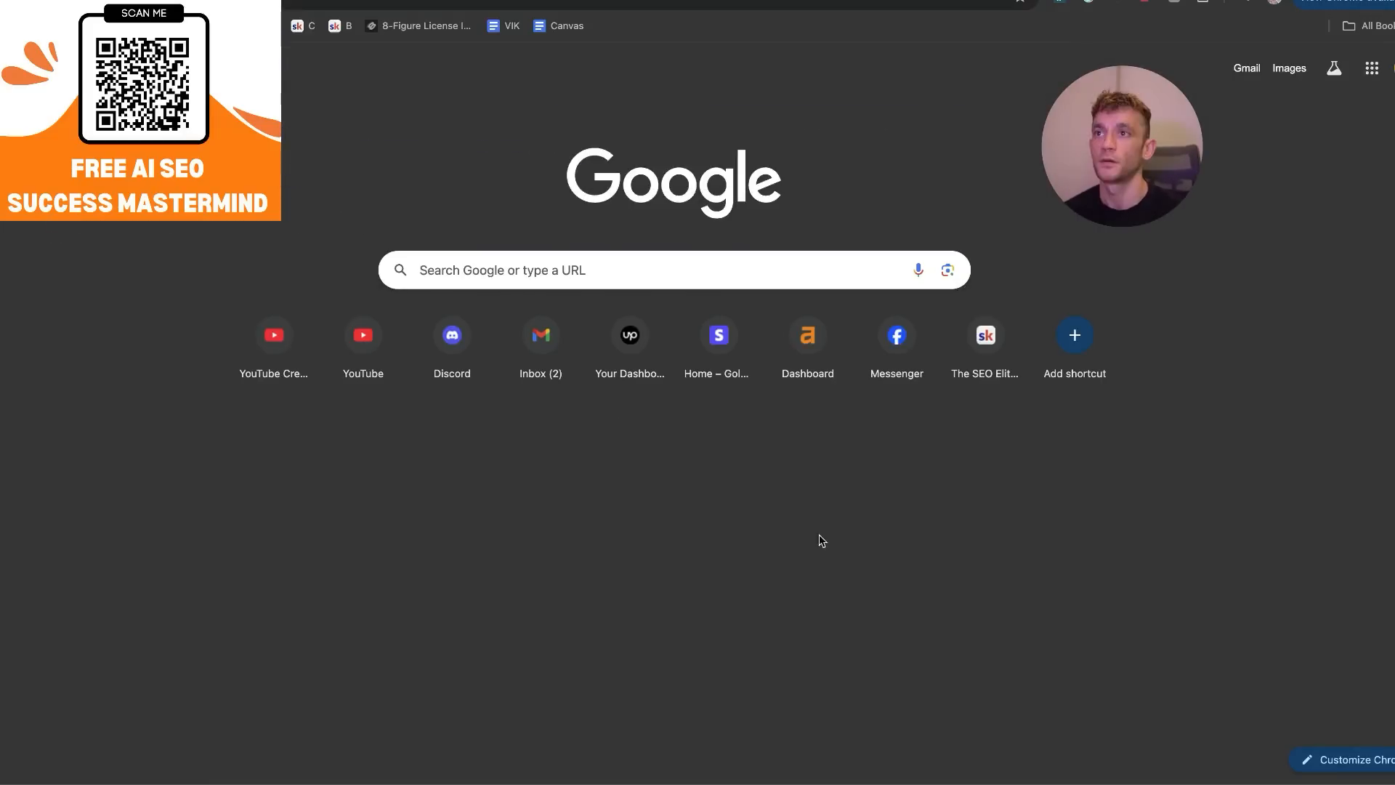
pyautogui.click(408, 158)
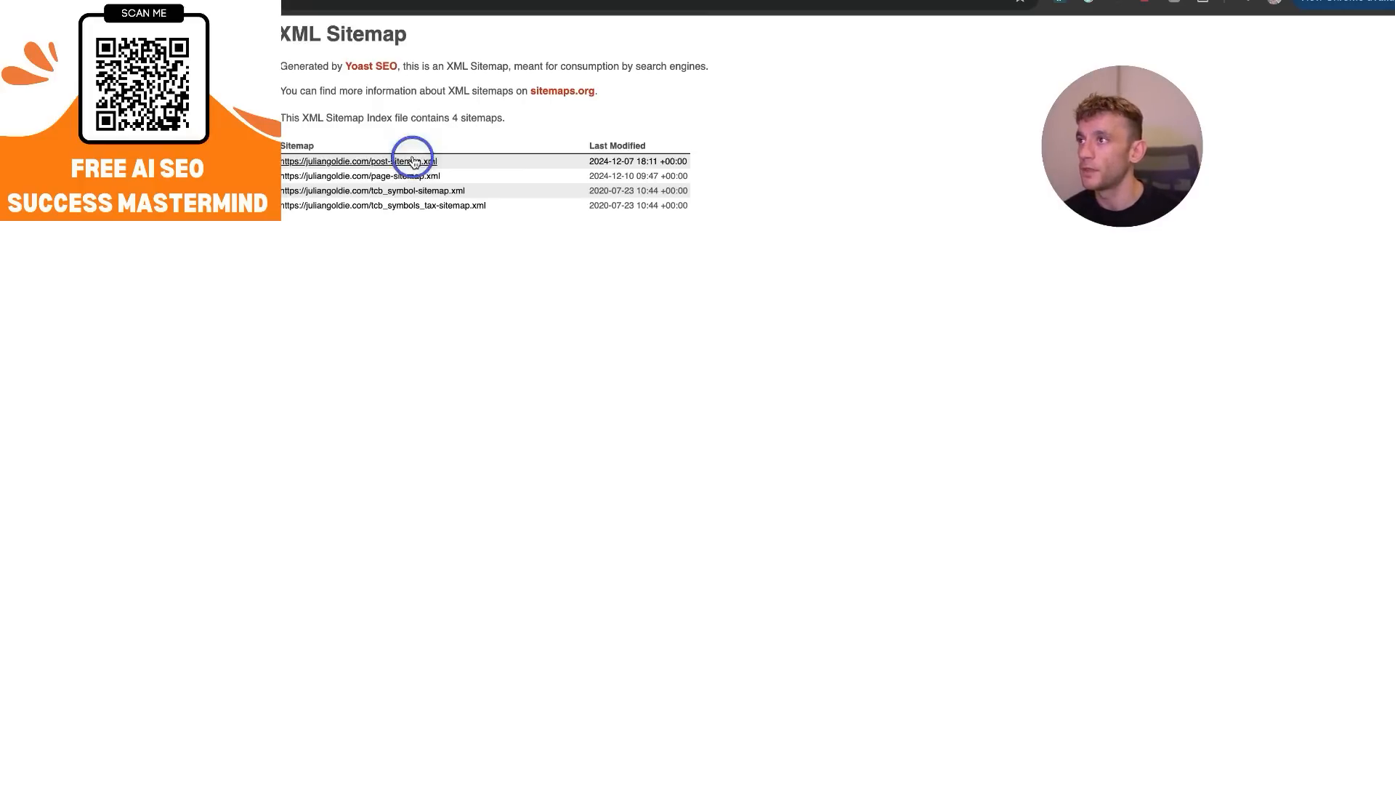
pyautogui.moveTo(278, 156); pyautogui.dragTo(501, 588)
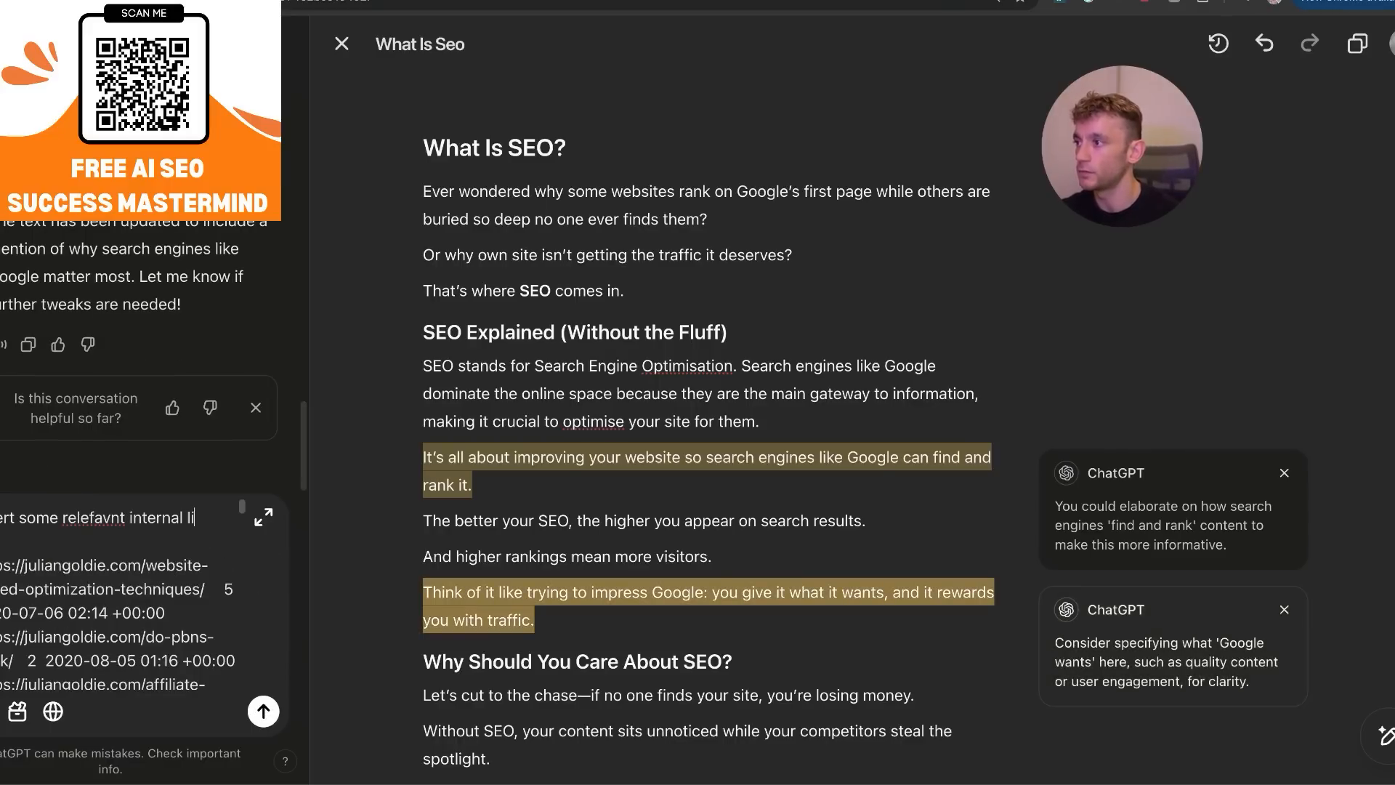
# Ask ChatGPT to insert some relevant internal links in relevant anchors, with the copied sitemap URLs included in the prompt.
pyautogui.write('nks')
pyautogui.hotkey('shift', 'Return')
pyautogui.write('in an')
pyautogui.press('BackSpace')
pyautogui.press('BackSpace')
pyautogui.write('relevant anchor')
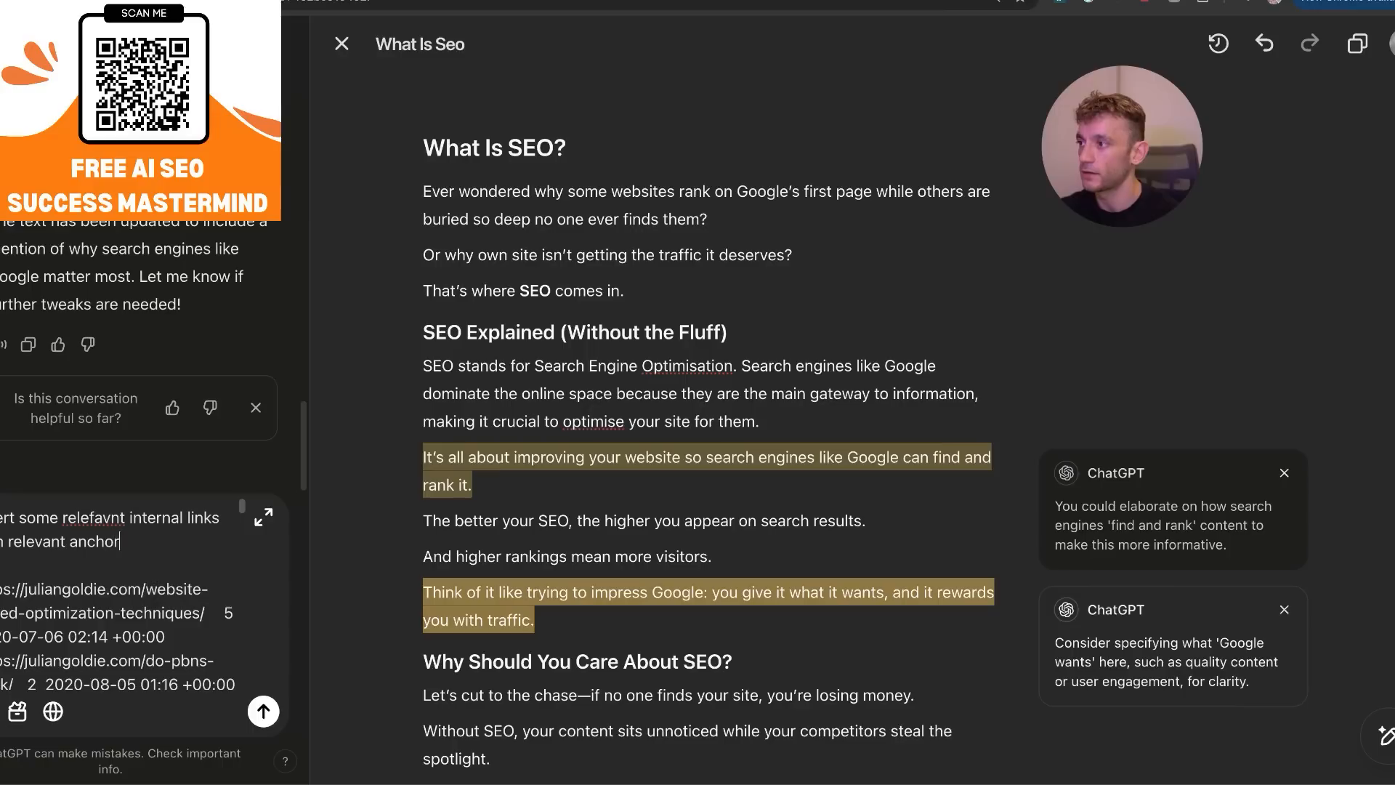
pyautogui.write('ages:')
pyautogui.press('super+a')
pyautogui.press('Return')
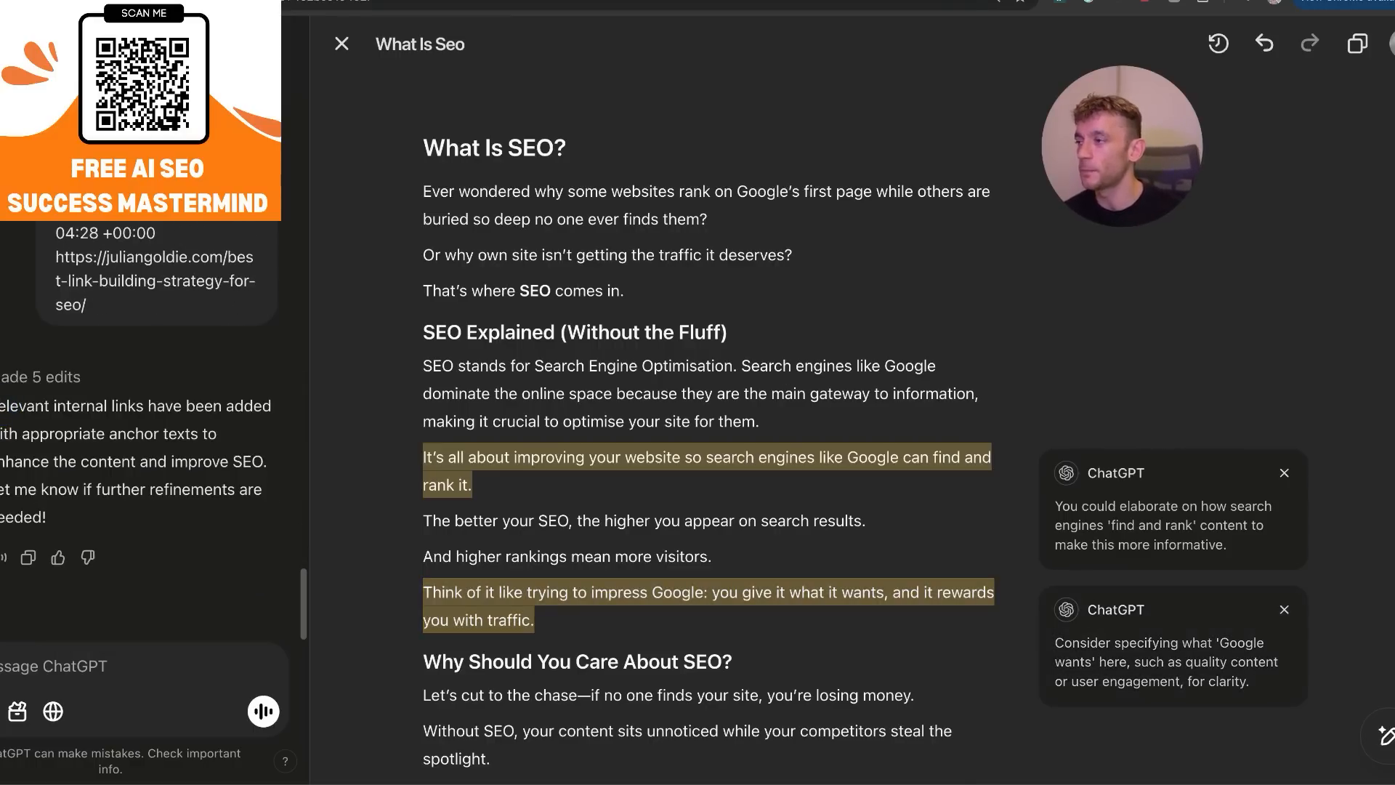
# Show the changes made to the canvas article and examine the internal links inserted throughout its sections.
pyautogui.moveTo(13, 407); pyautogui.dragTo(270, 510)
pyautogui.click(1218, 44)
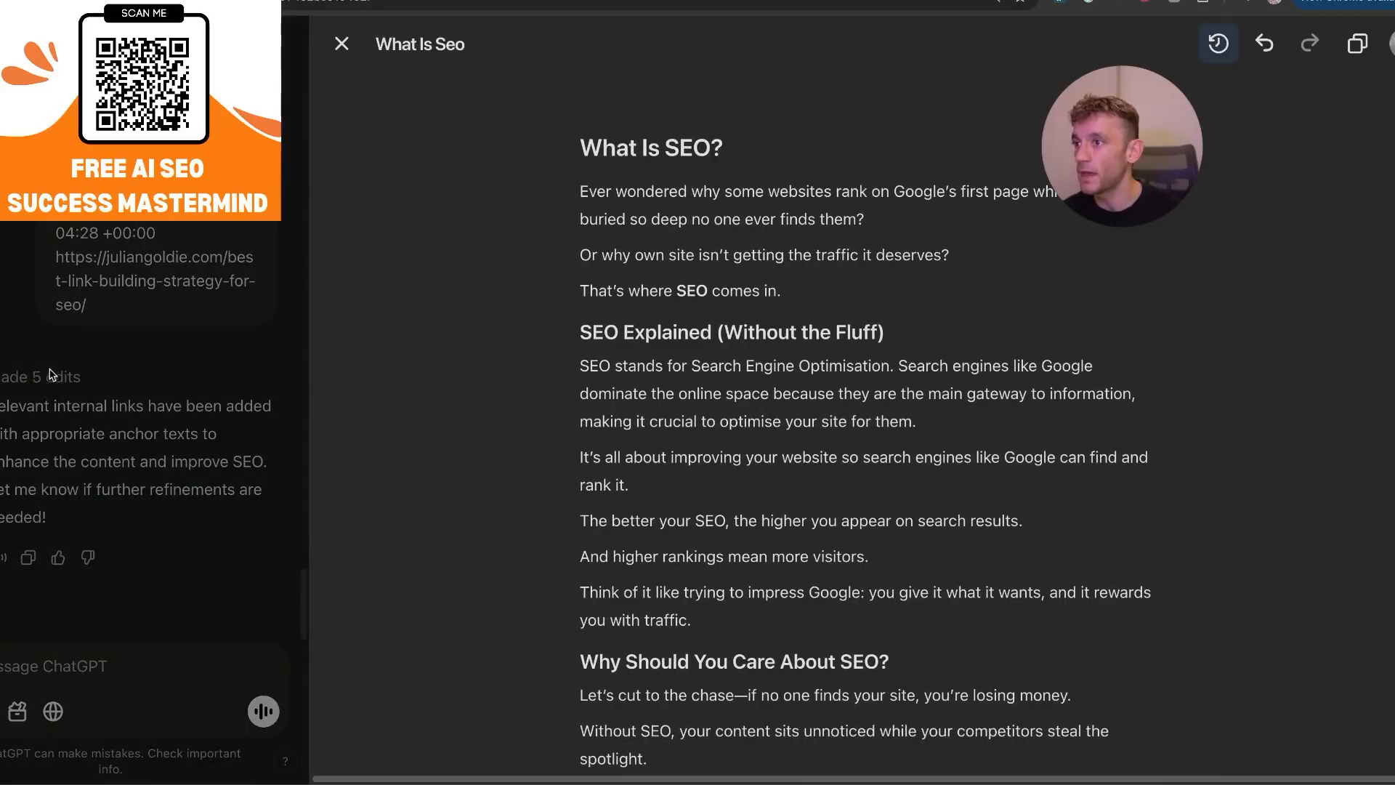
pyautogui.scroll(-10, 857, 247)
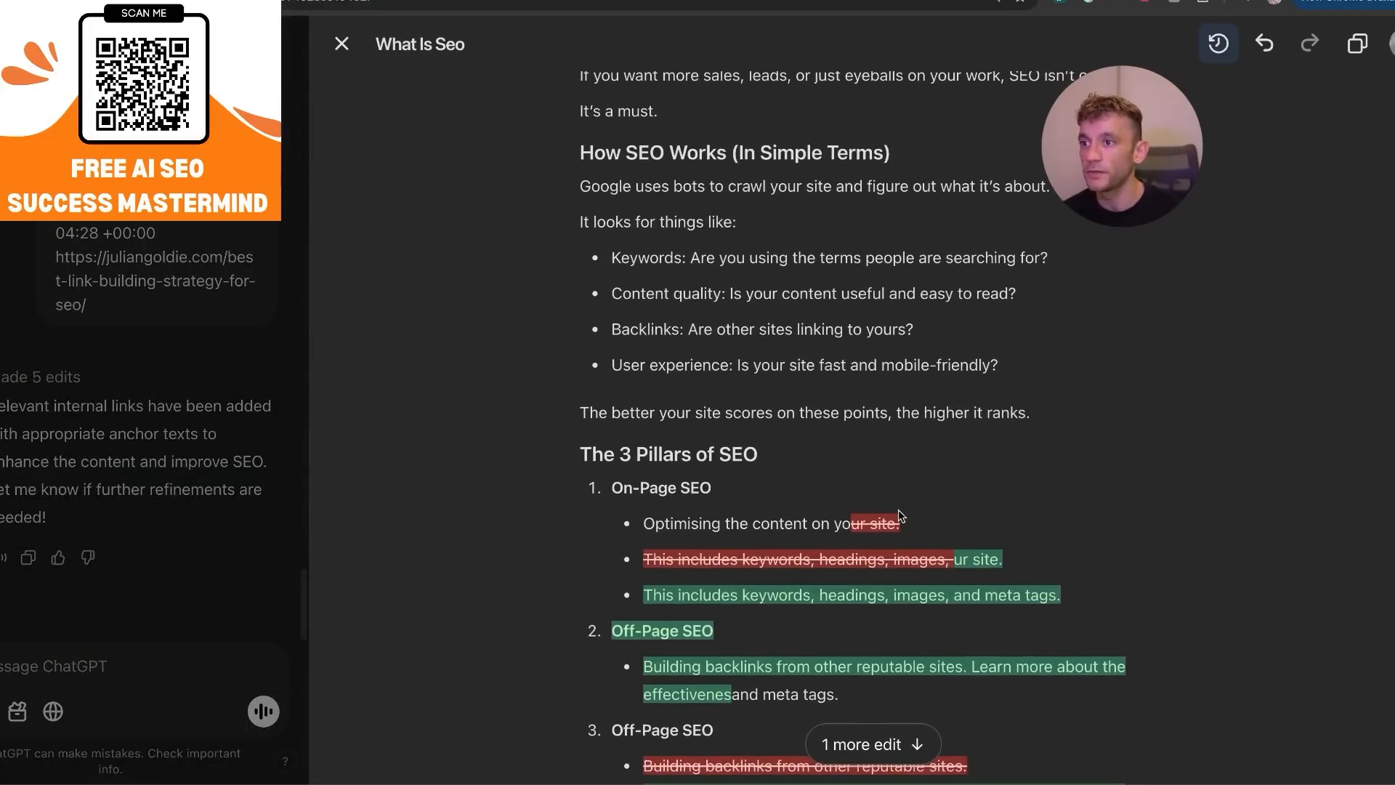
pyautogui.scroll(-12, 960, 577)
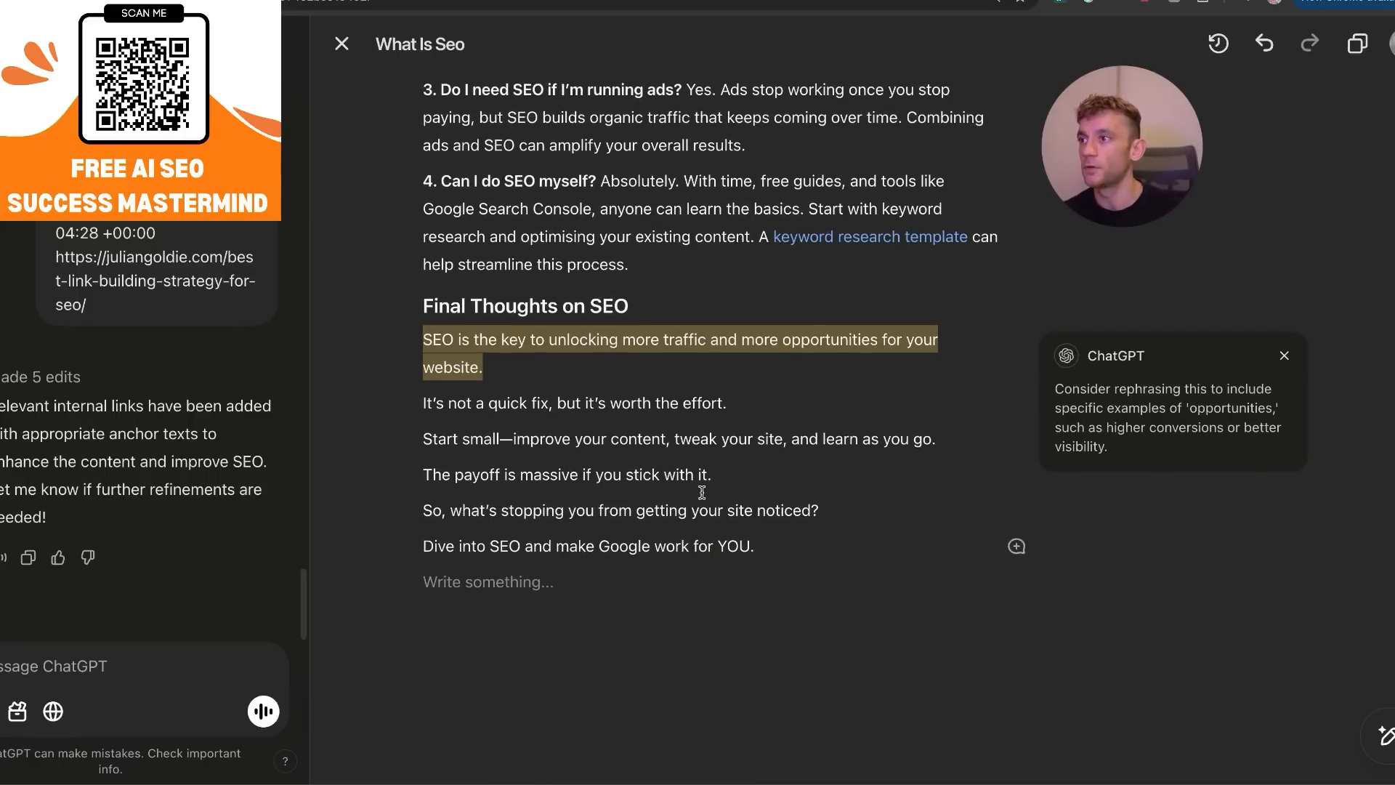
pyautogui.scroll(6, 643, 329)
pyautogui.scroll(2, 656, 399)
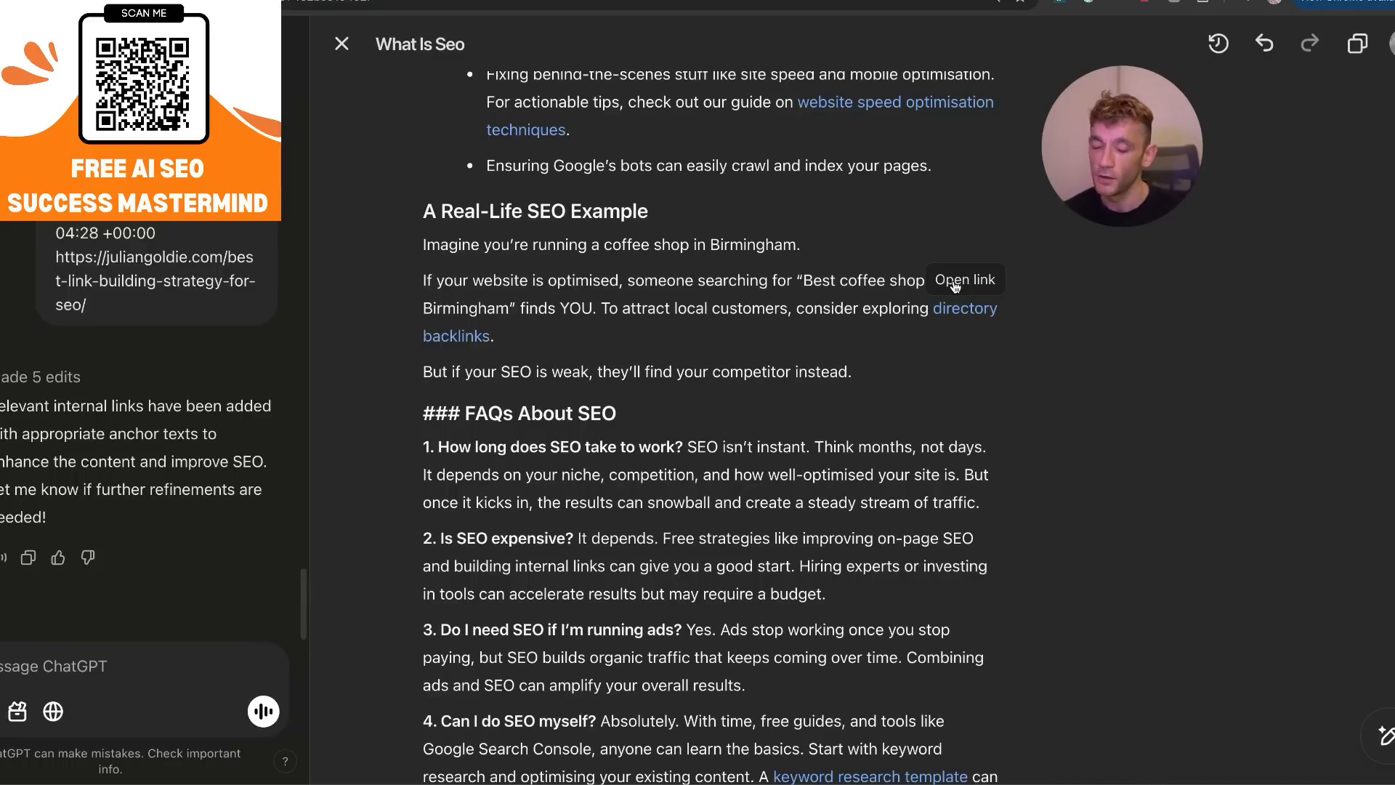
# Open the "directory backlinks" link from the article's real-life example, look through the linked post, and return to the canvas.
pyautogui.click(956, 283)
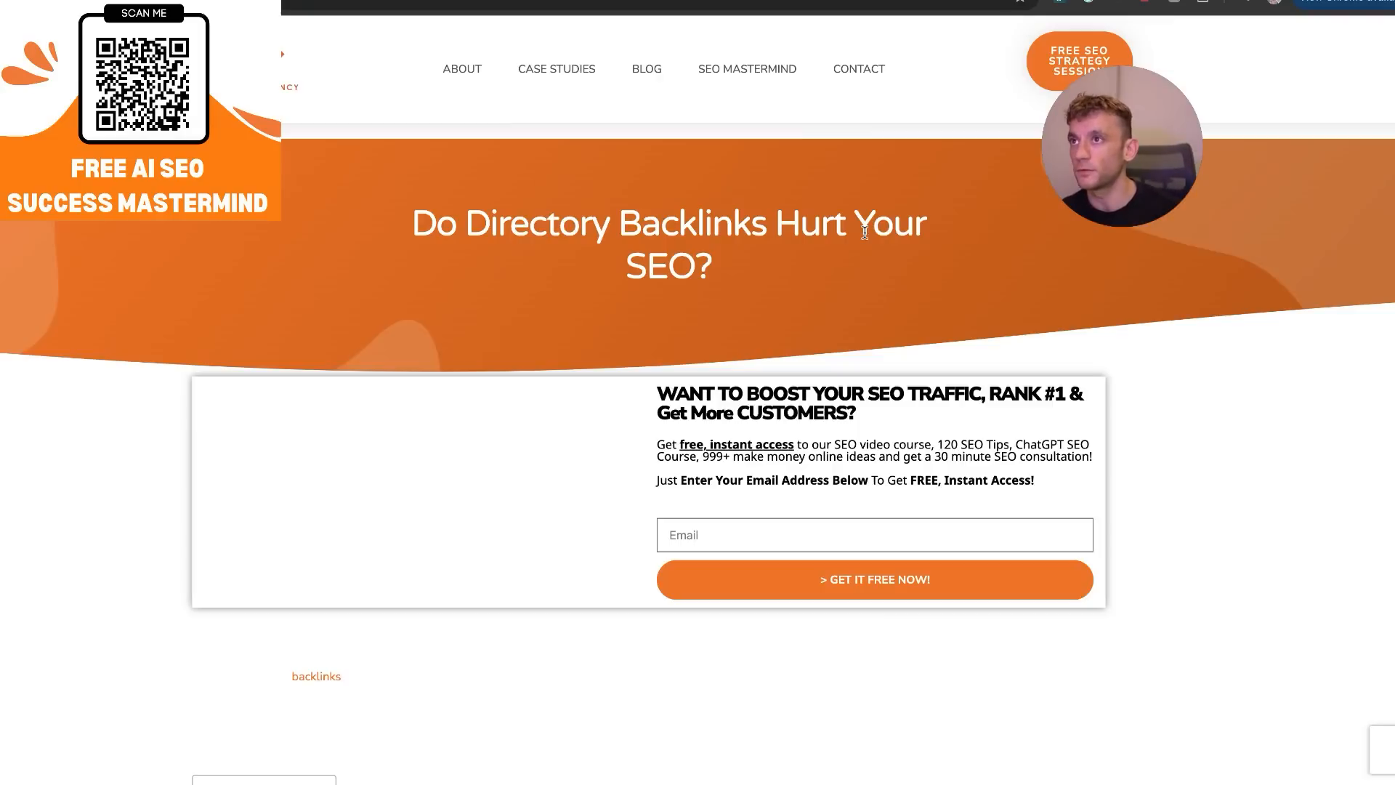
pyautogui.scroll(-3, 798, 298)
pyautogui.scroll(-10, 843, 290)
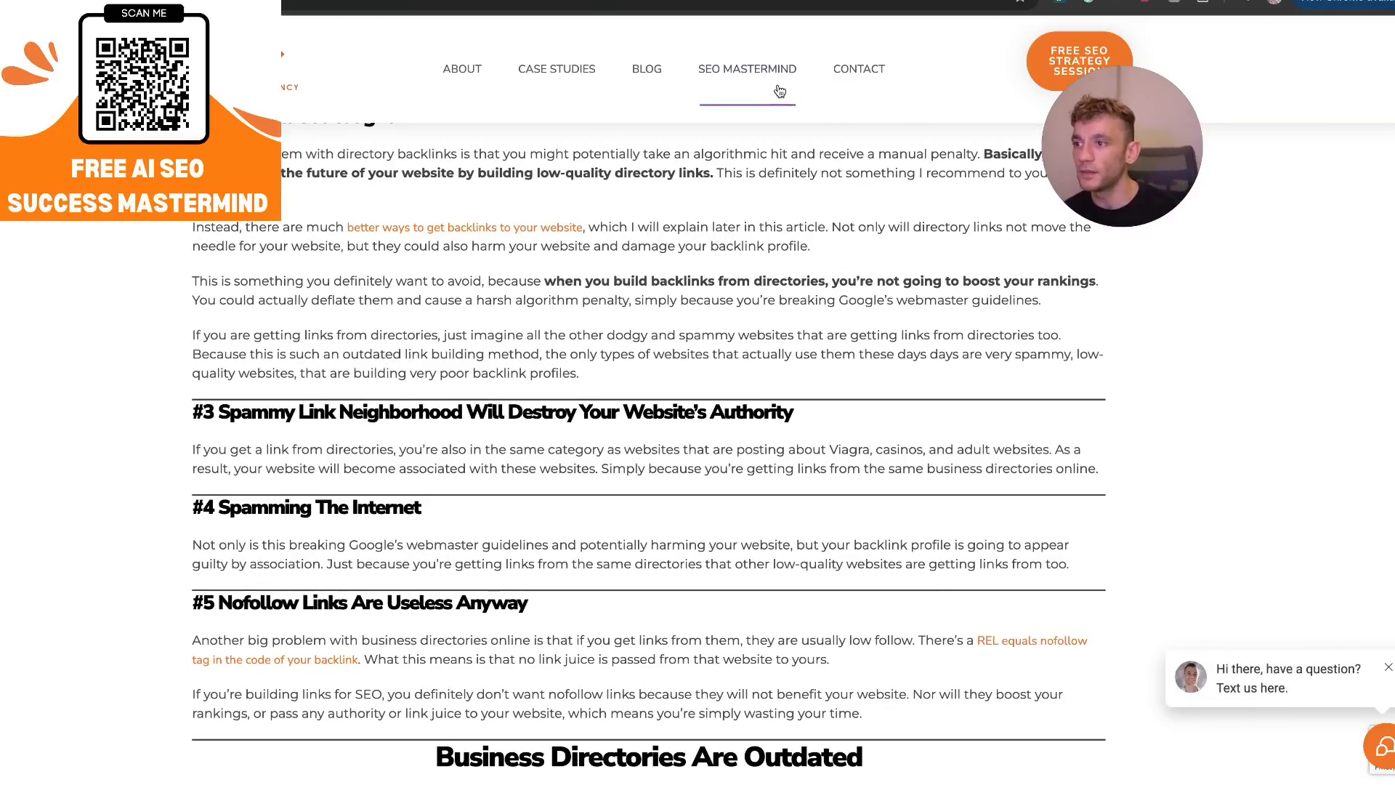
pyautogui.scroll(-15, 774, 525)
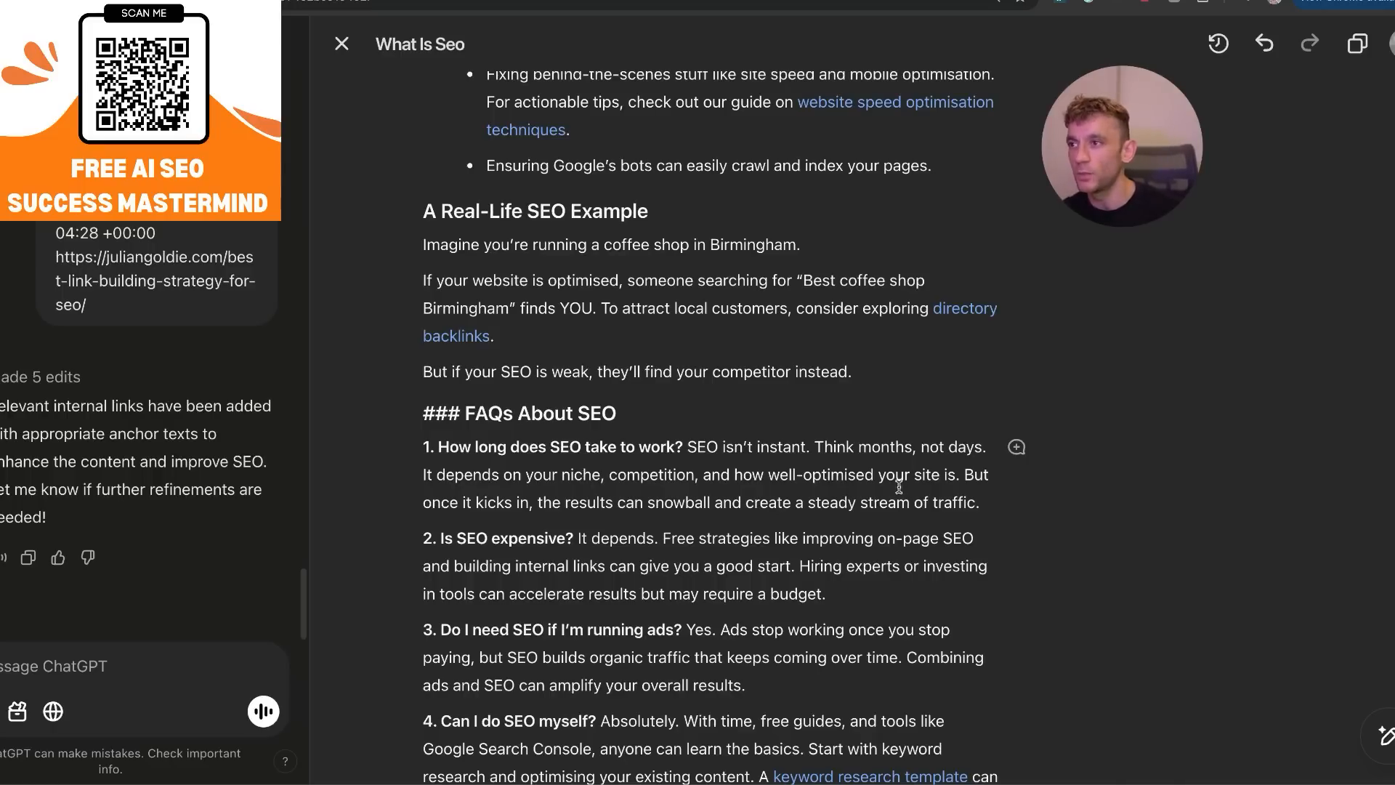
# Remove the stray "###" markup in front of the "FAQs About SEO" heading in the canvas article.
pyautogui.scroll(20, 1000, 528)
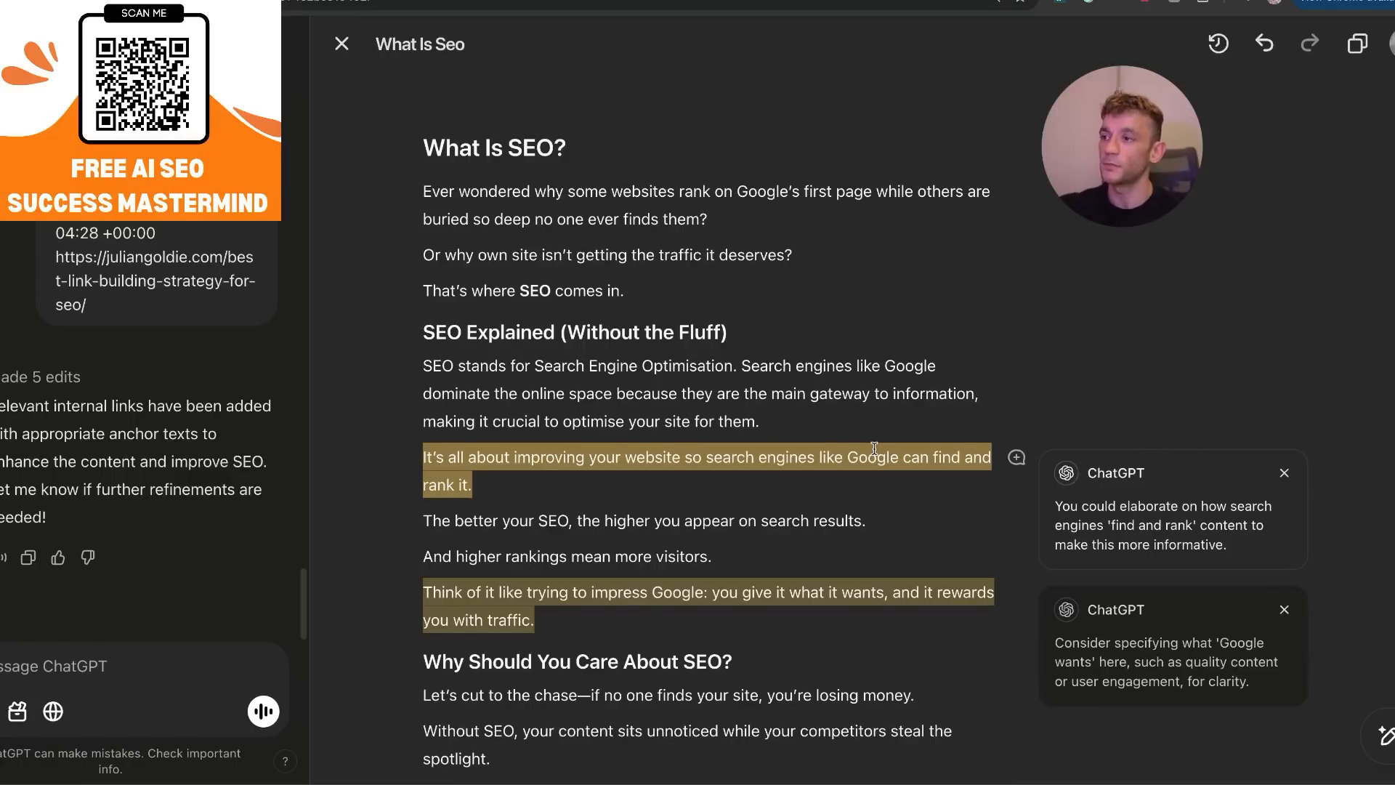
pyautogui.scroll(-15, 763, 319)
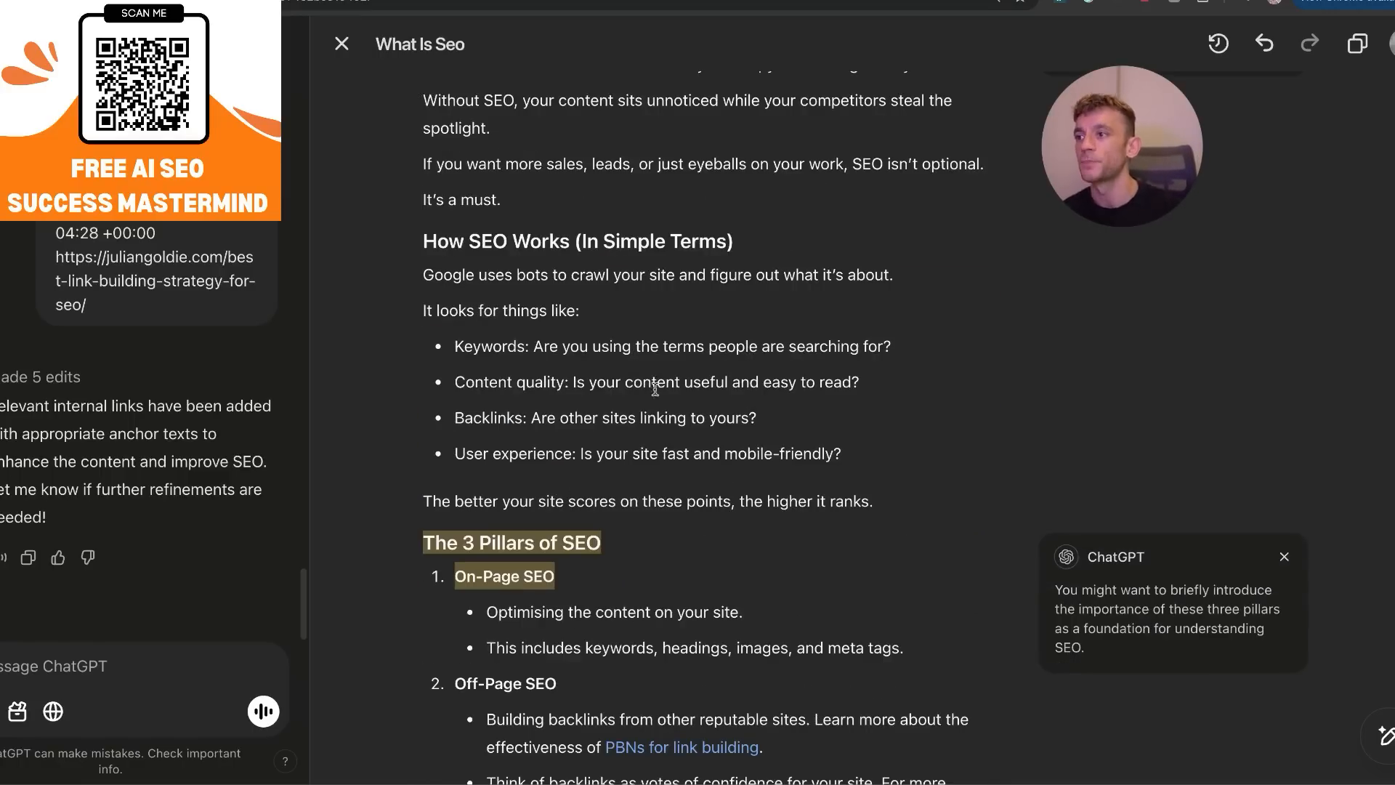
pyautogui.scroll(-10, 762, 320)
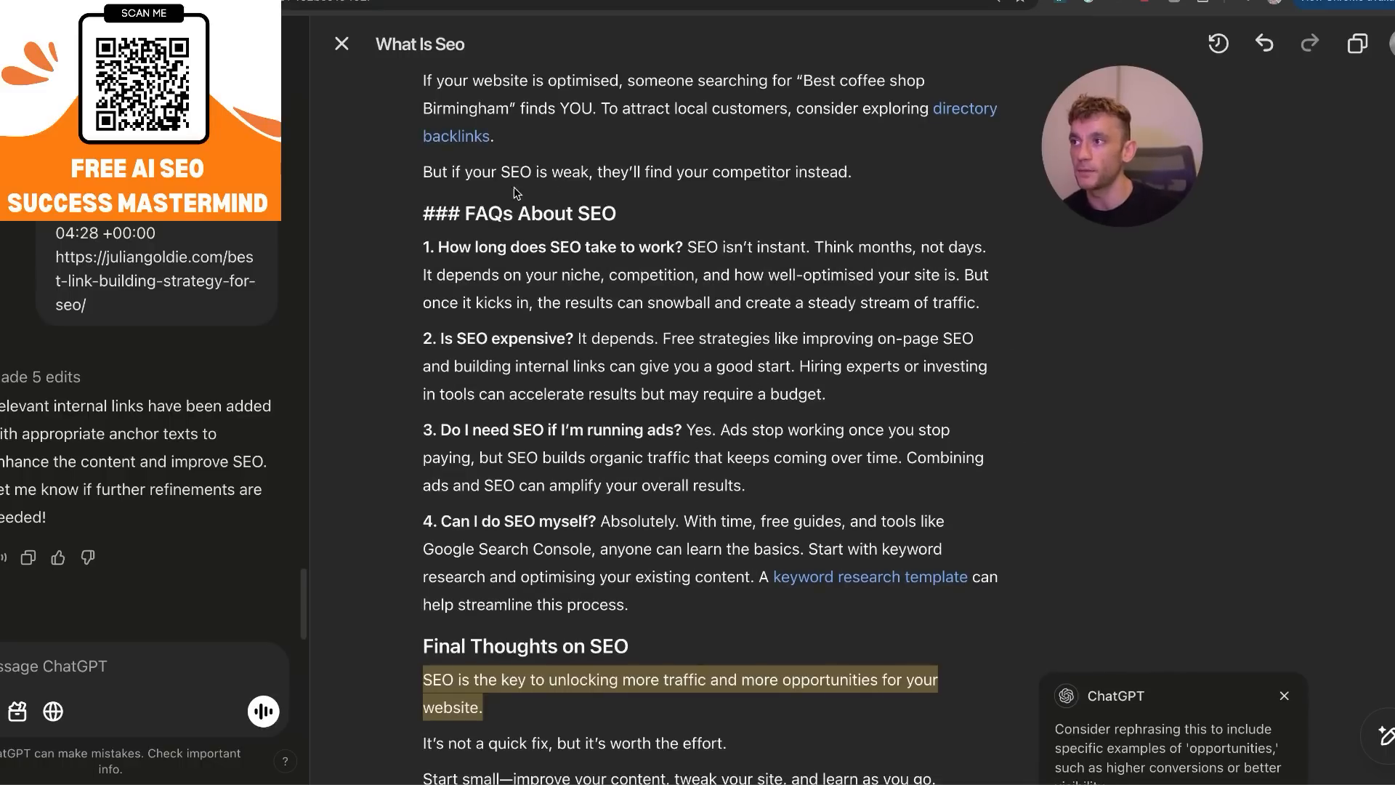
pyautogui.moveTo(464, 214); pyautogui.dragTo(423, 213)
pyautogui.press('BackSpace')
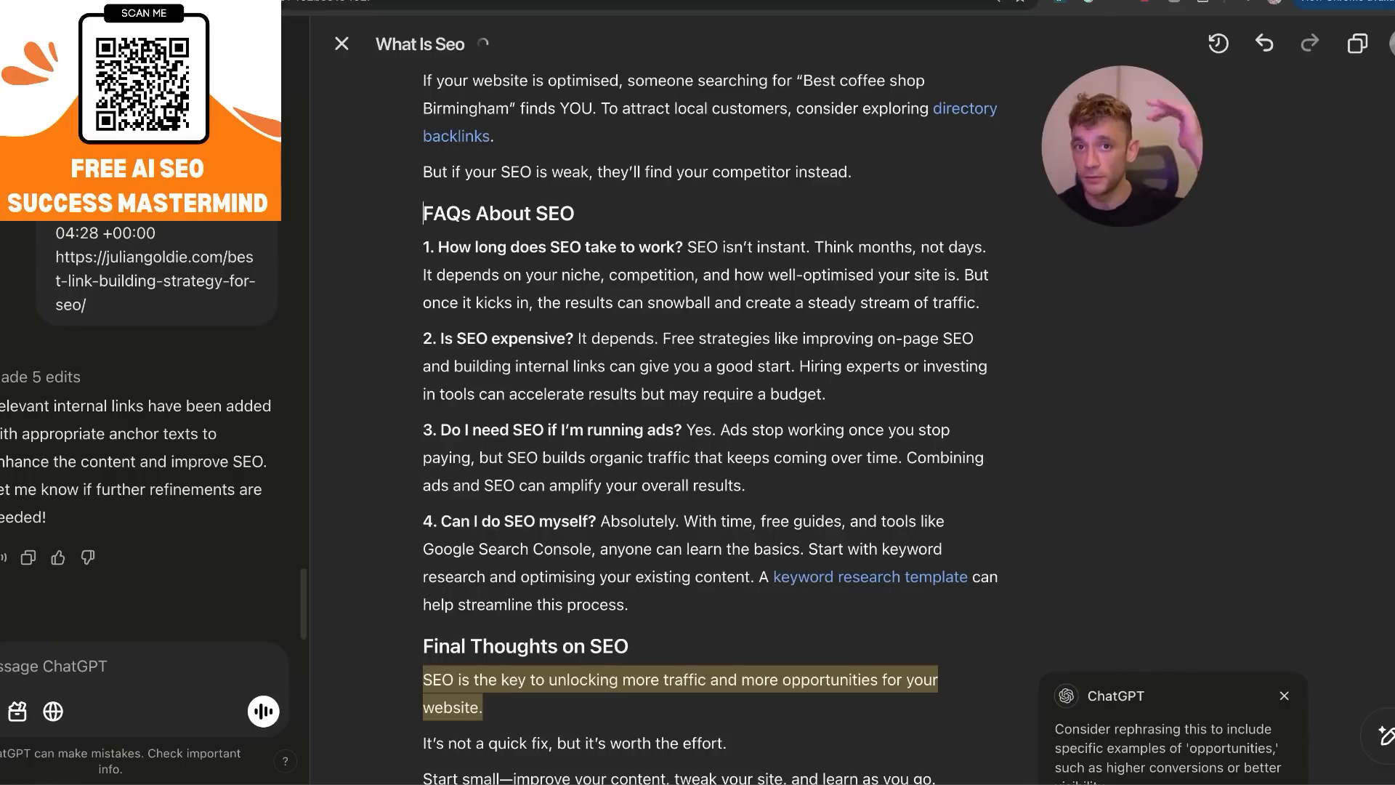
pyautogui.click(554, 550)
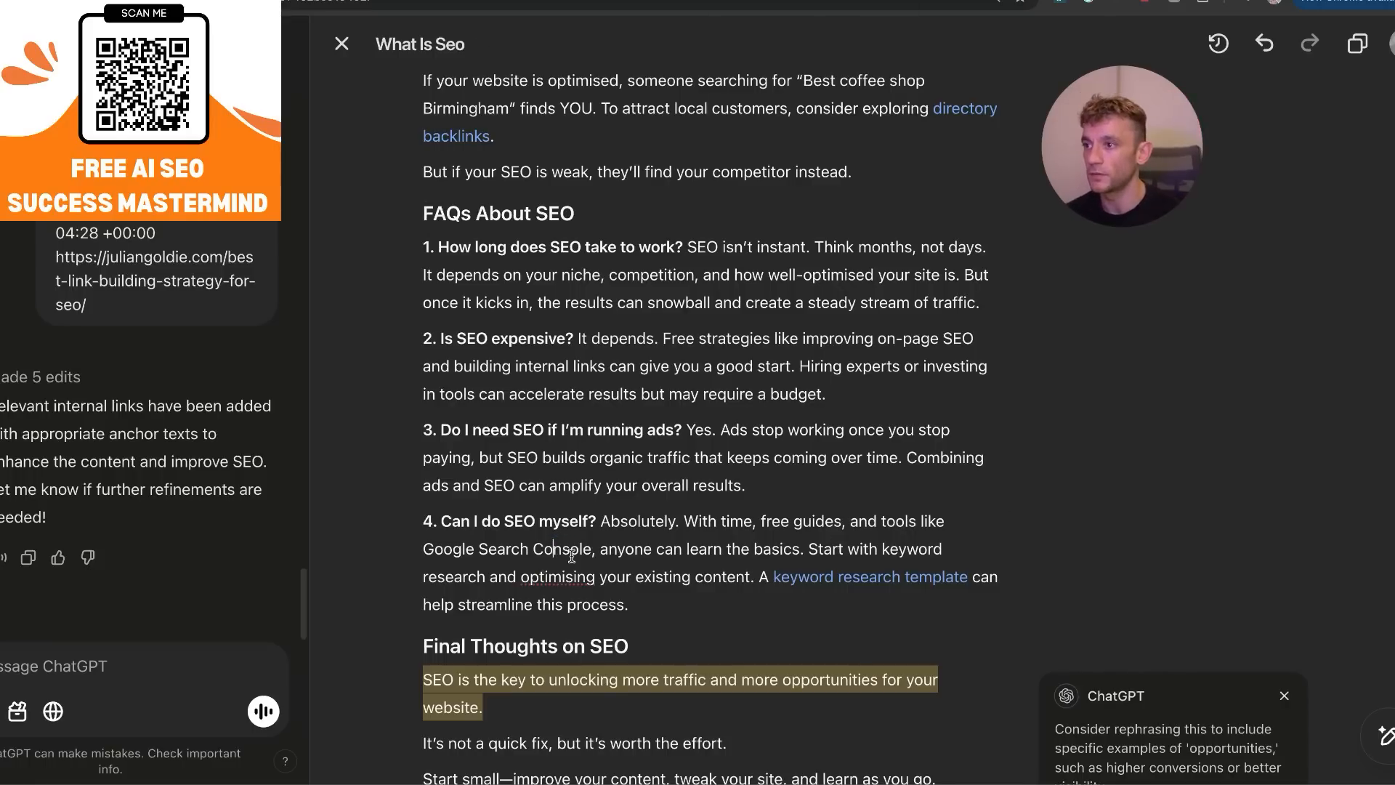
# Open the "keyword research template" link in the article's fourth FAQ answer.
pyautogui.hotkey('ctrl', '+')
pyautogui.hotkey('ctrl', '+')
pyautogui.scroll(-5, 686, 414)
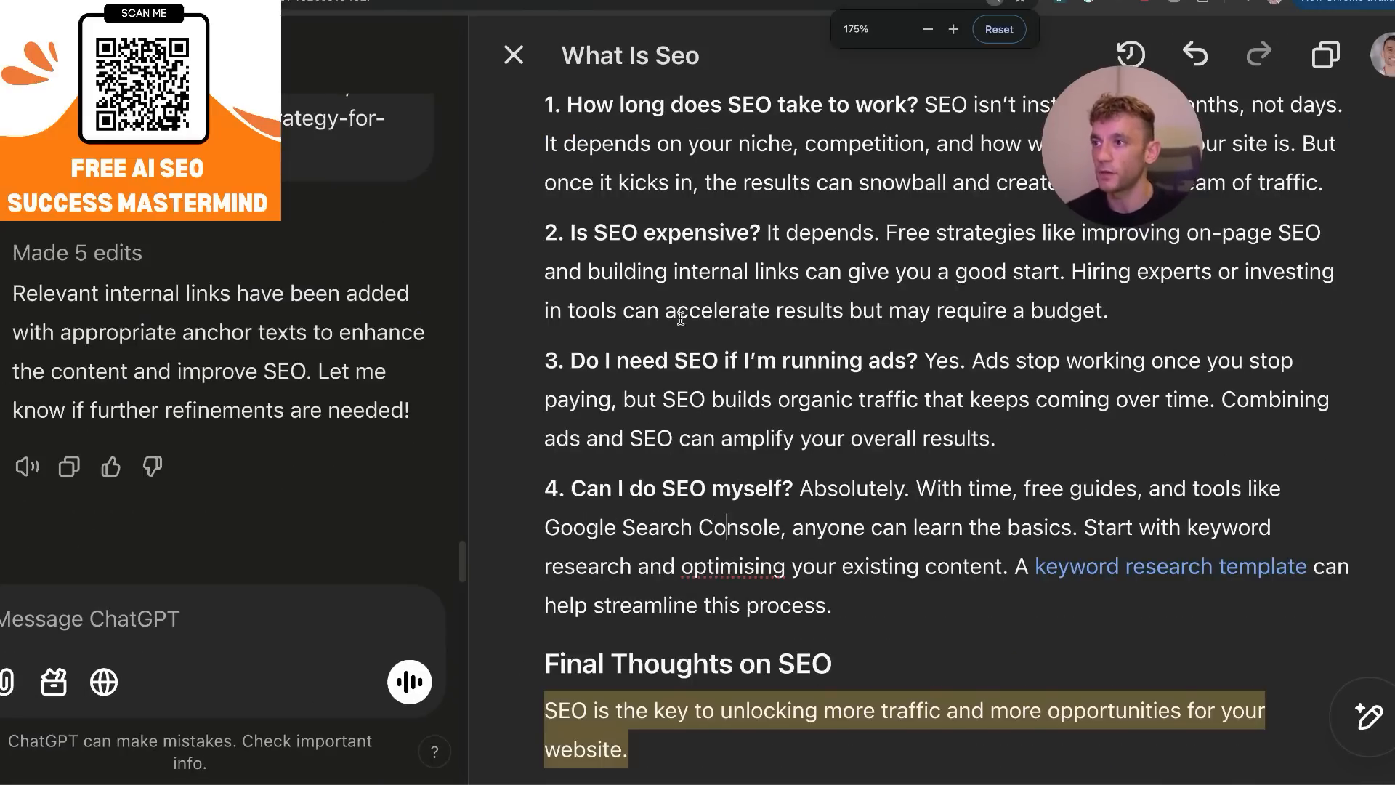
pyautogui.moveTo(812, 449); pyautogui.dragTo(1011, 523)
pyautogui.click(956, 525)
pyautogui.click(1107, 521)
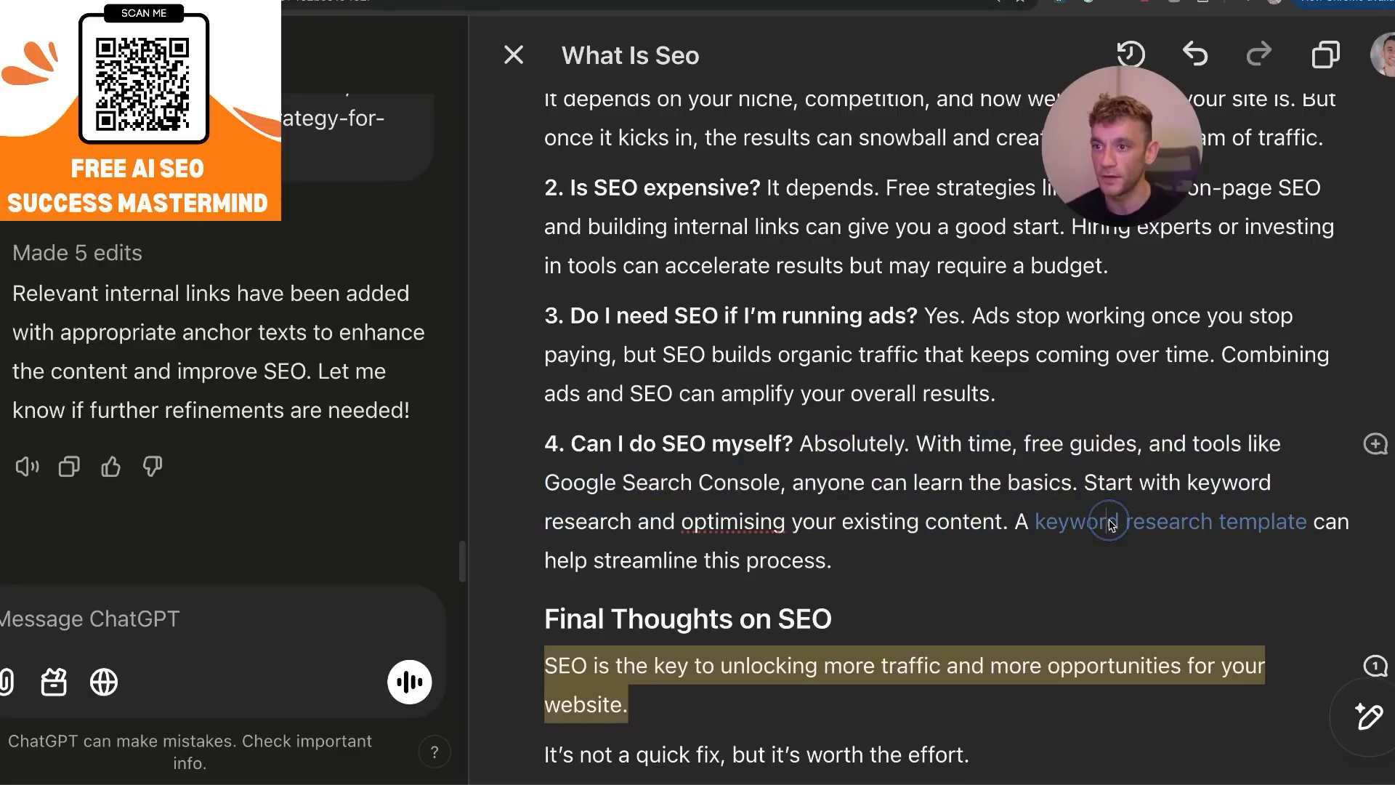
pyautogui.click(1122, 527)
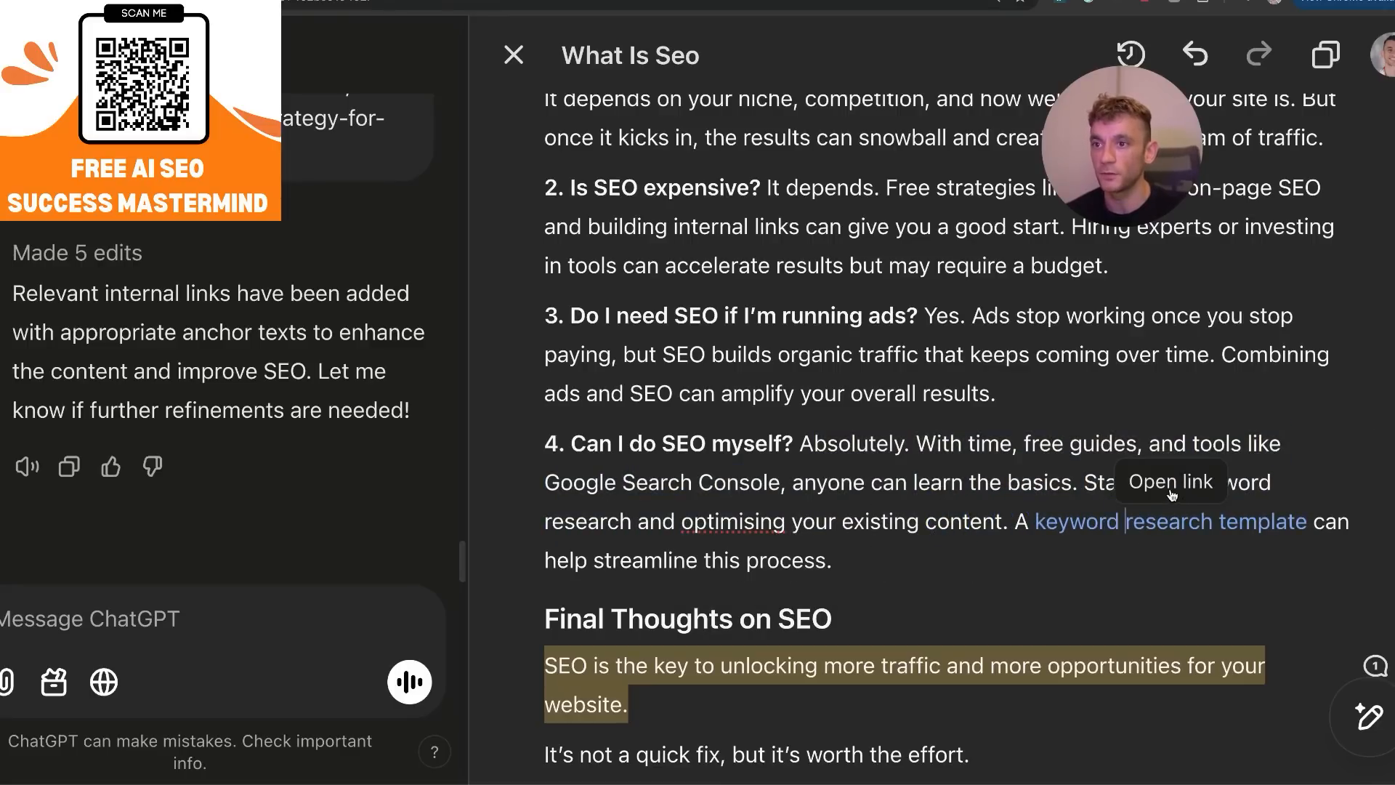
pyautogui.click(1156, 484)
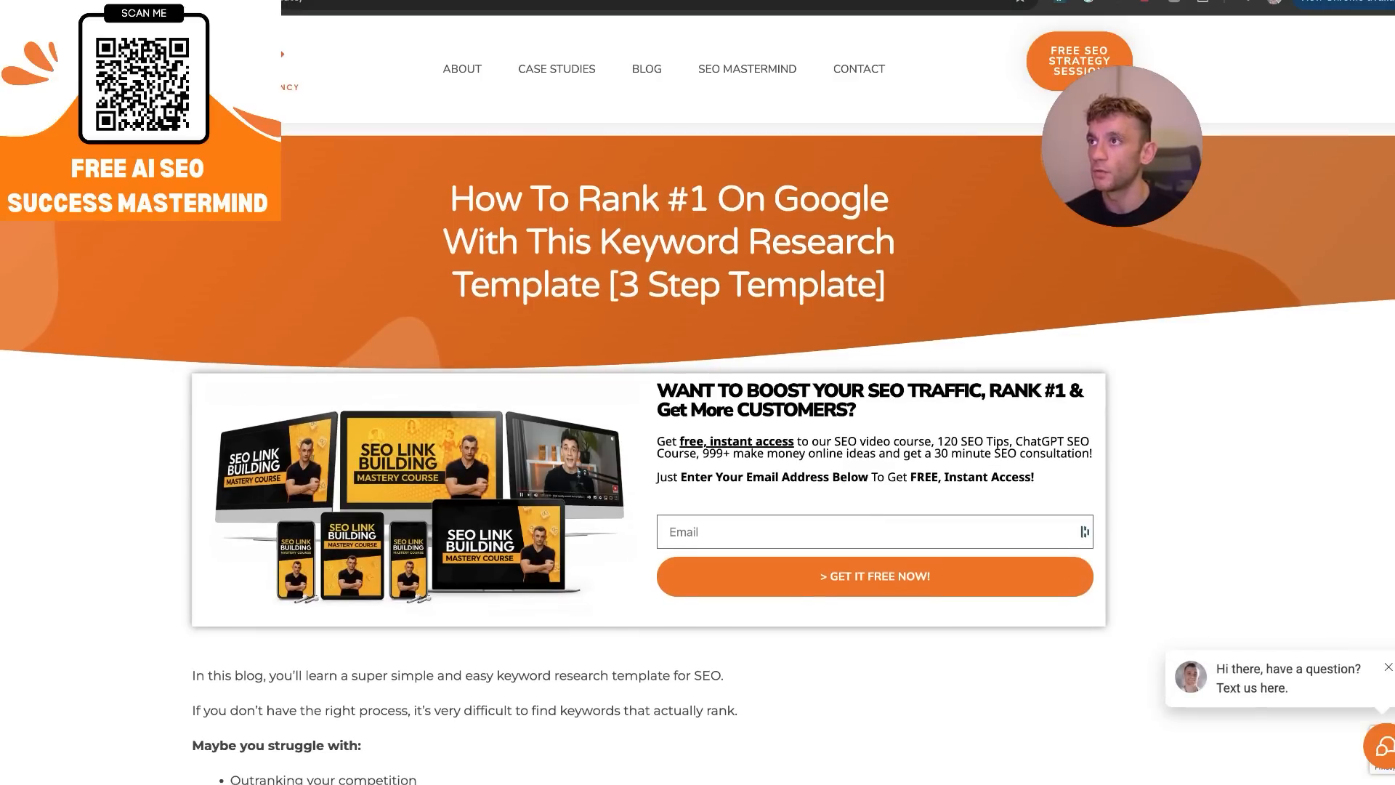
# Look through the linked keyword research template post, including its address, and return to the ChatGPT canvas article.
pyautogui.click(386, 3)
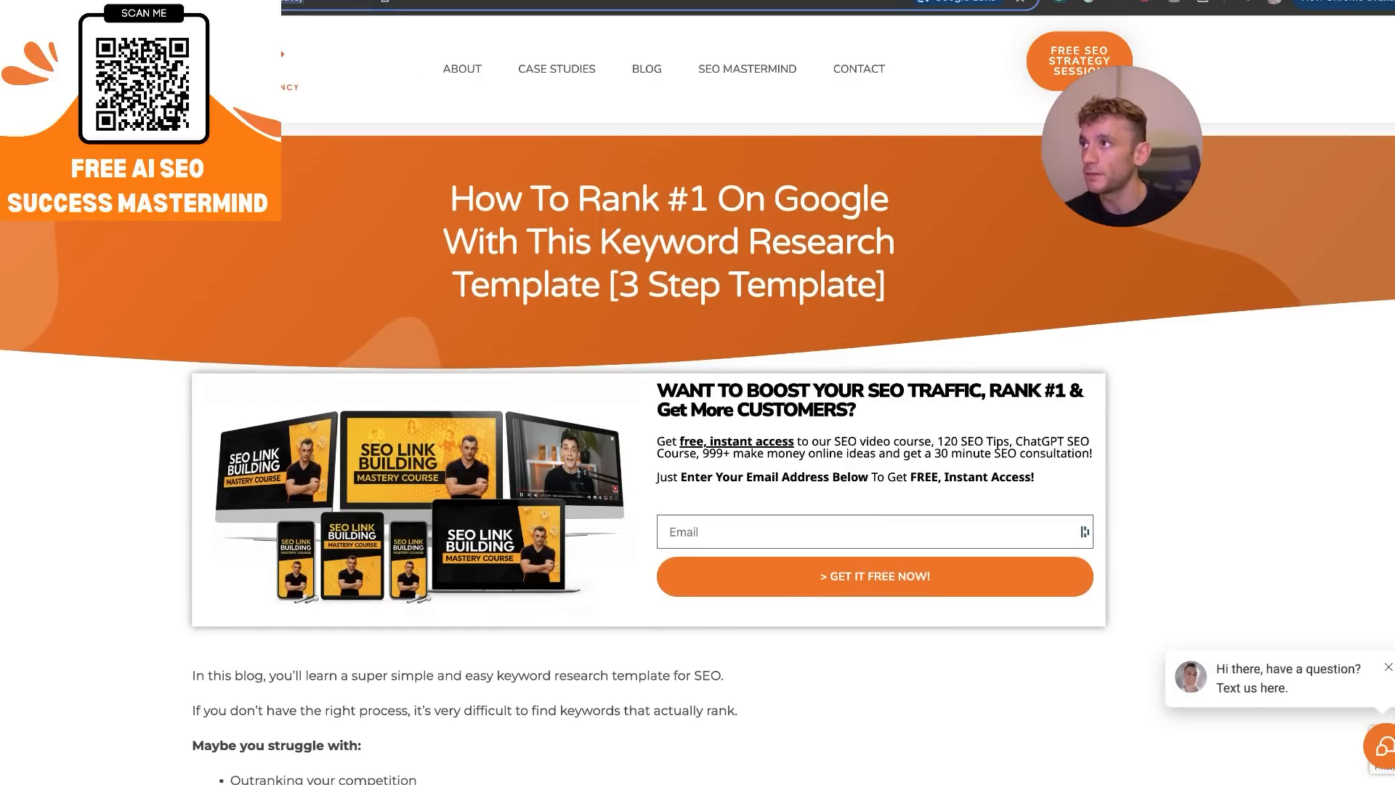
pyautogui.click(364, 215)
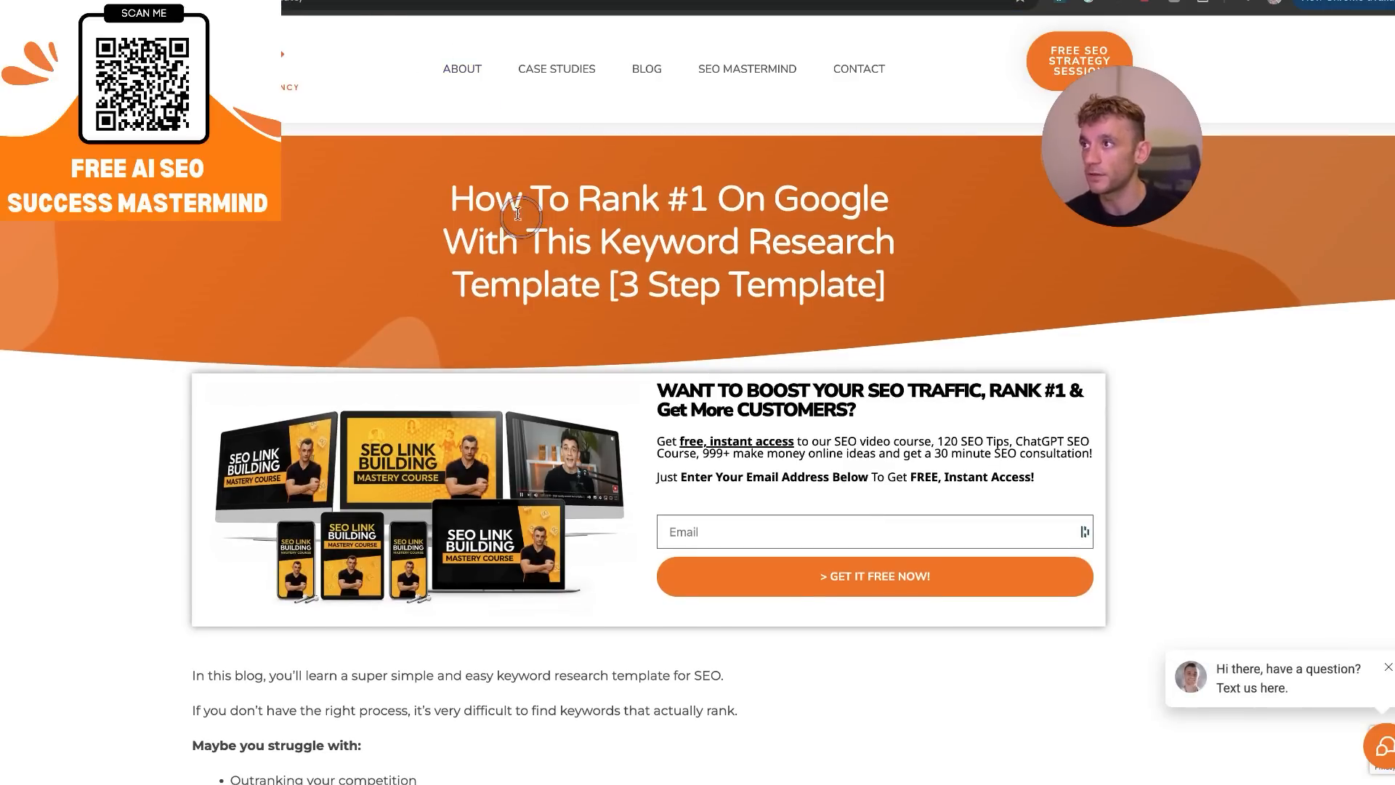
pyautogui.scroll(-20, 733, 329)
pyautogui.scroll(-20, 754, 357)
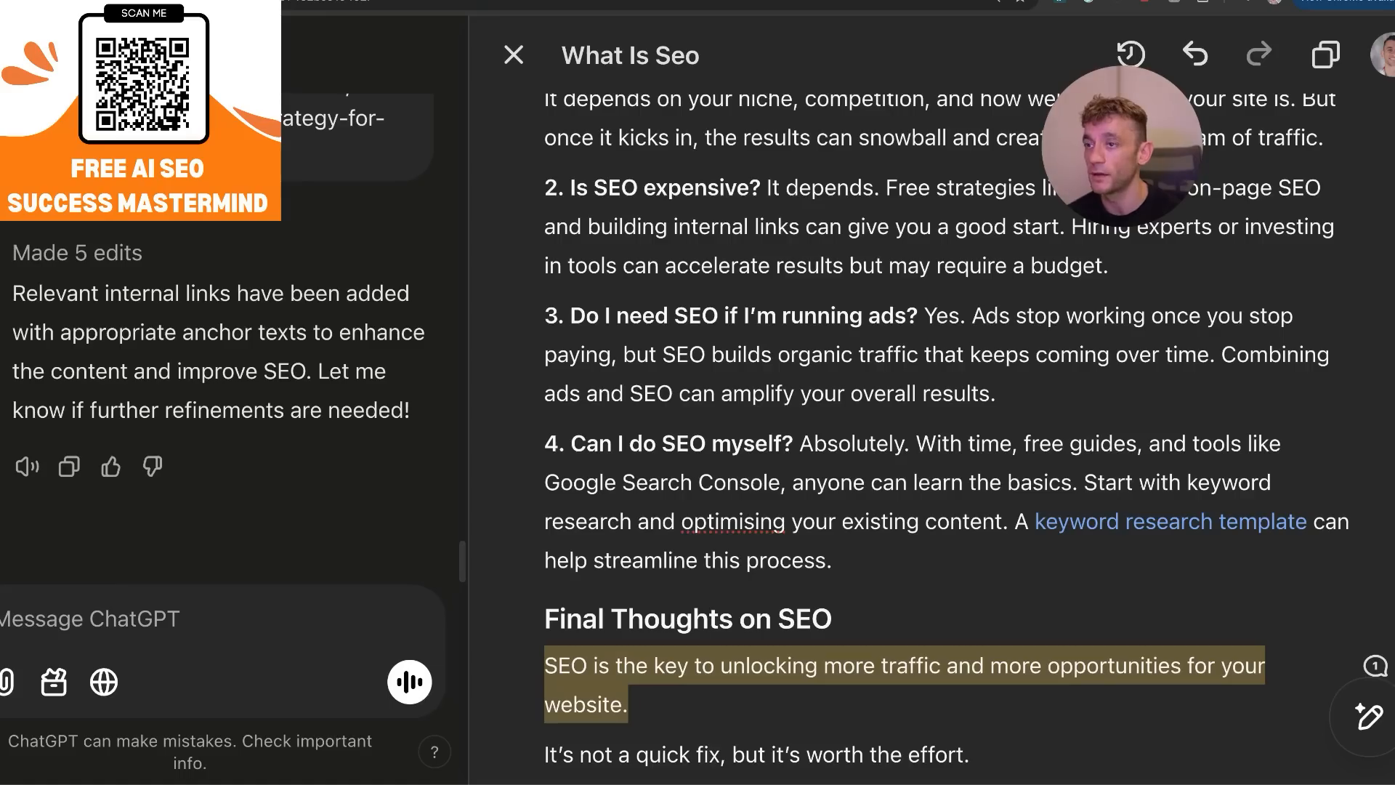
pyautogui.scroll(-5, 999, 705)
pyautogui.scroll(20, 995, 706)
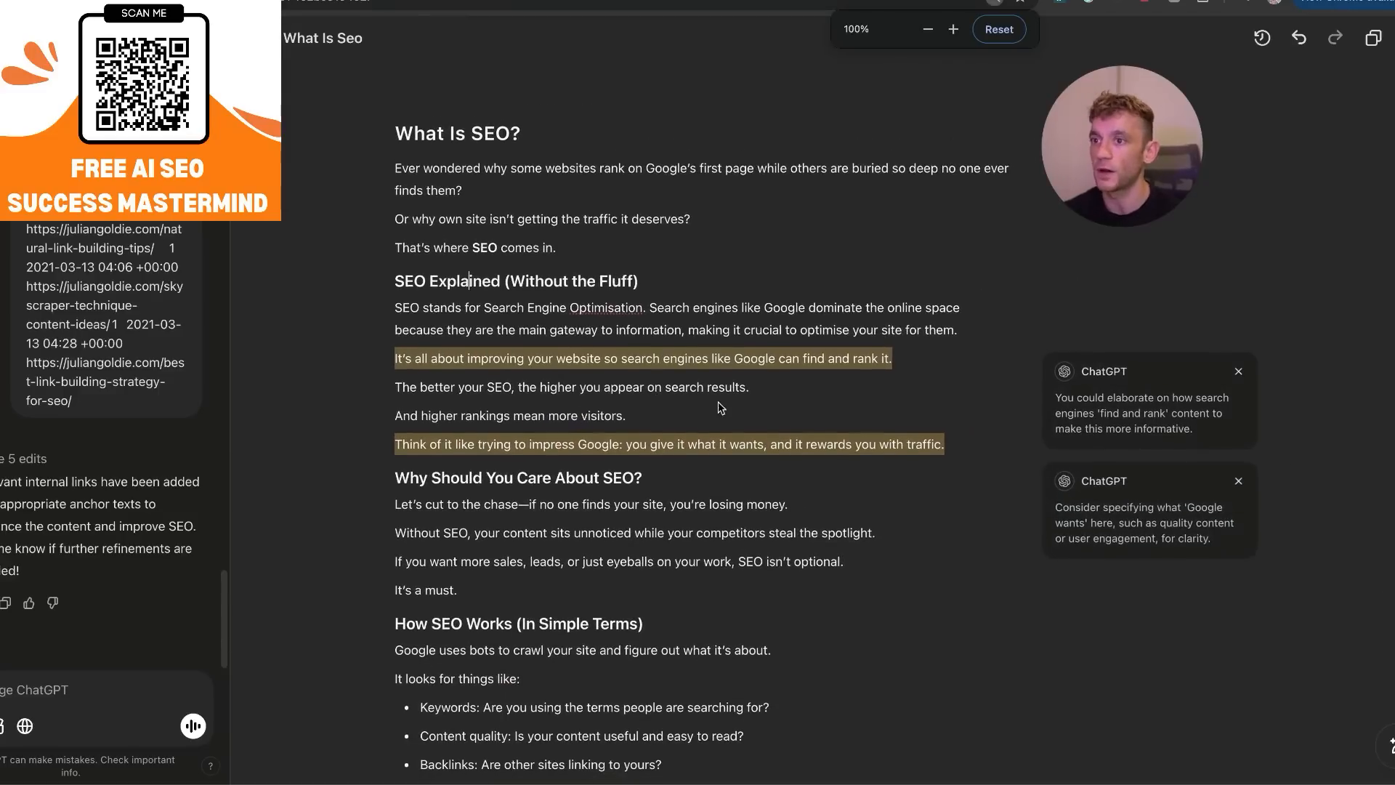
# With web search enabled, ask ChatGPT "Find me 5 relevant external links for this guide:" and read through the suggested resources.
pyautogui.scroll(8, 102, 541)
pyautogui.scroll(-4, 145, 526)
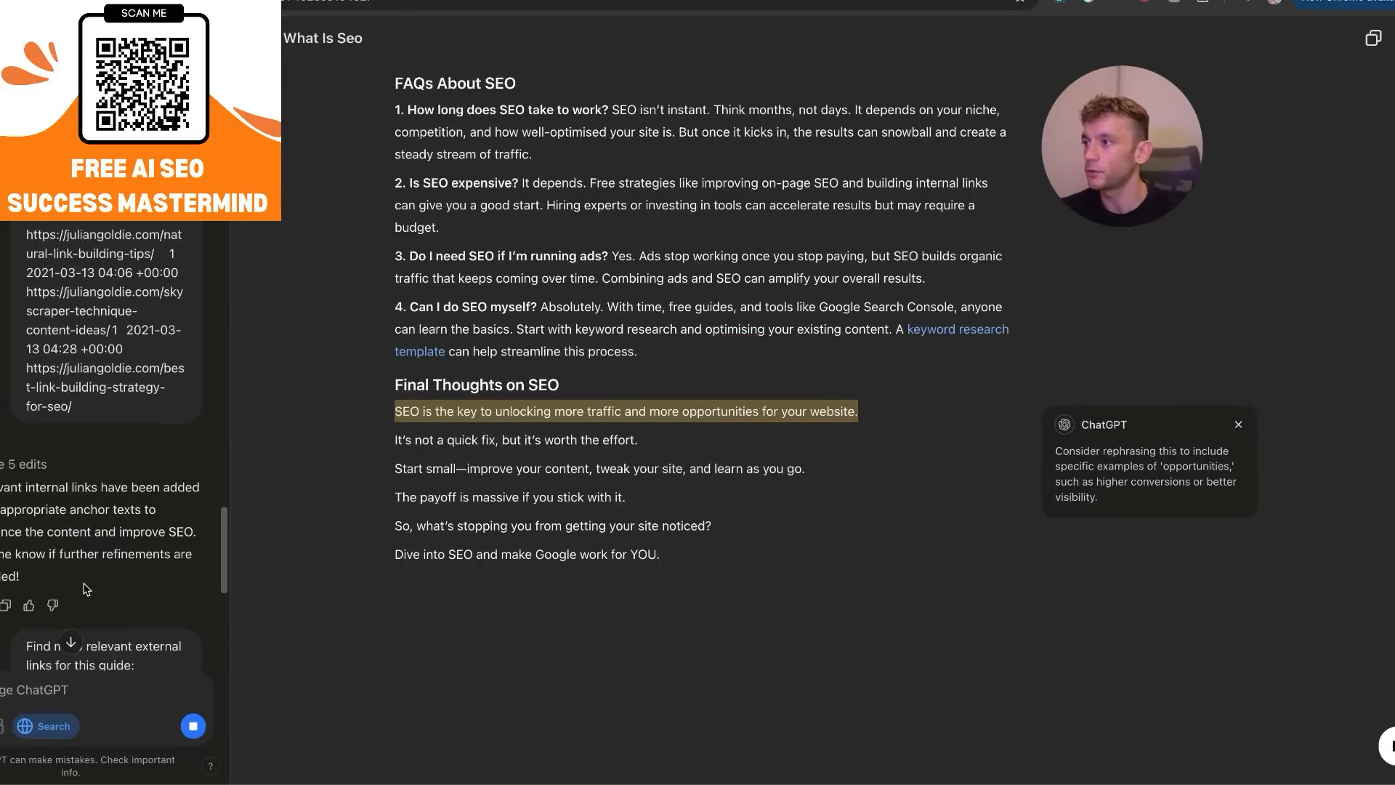
pyautogui.scroll(-2, 145, 525)
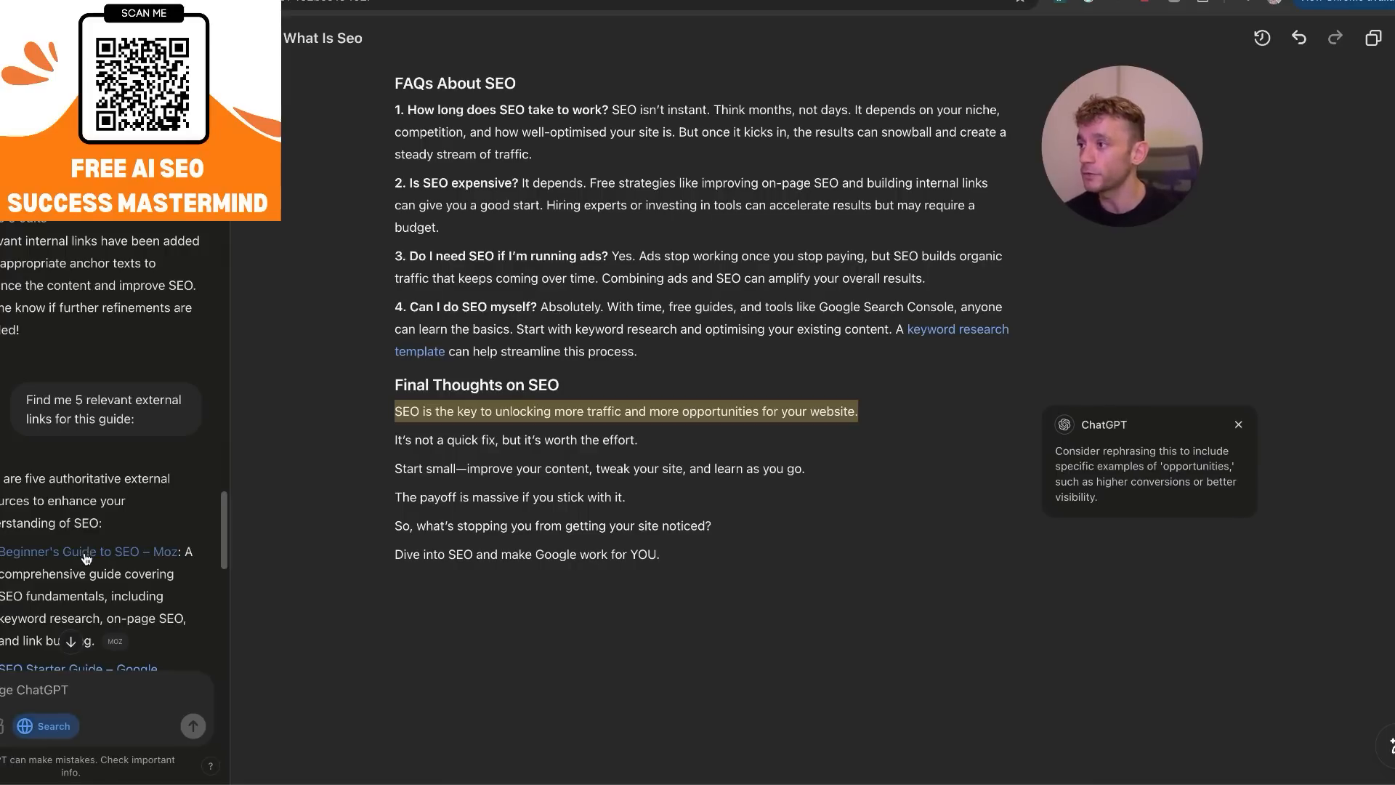
pyautogui.scroll(-2, 87, 552)
pyautogui.scroll(-2, 93, 562)
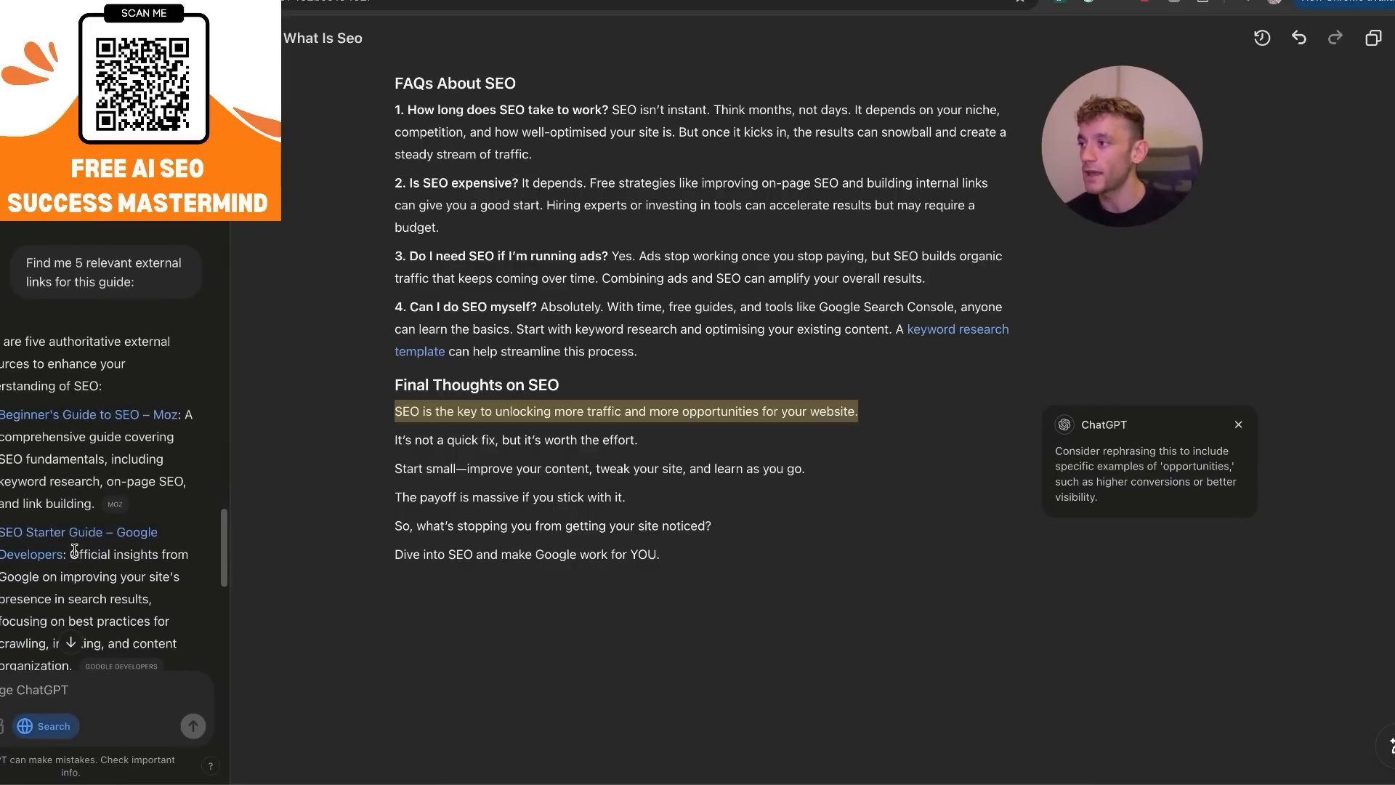
pyautogui.scroll(15, 468, 456)
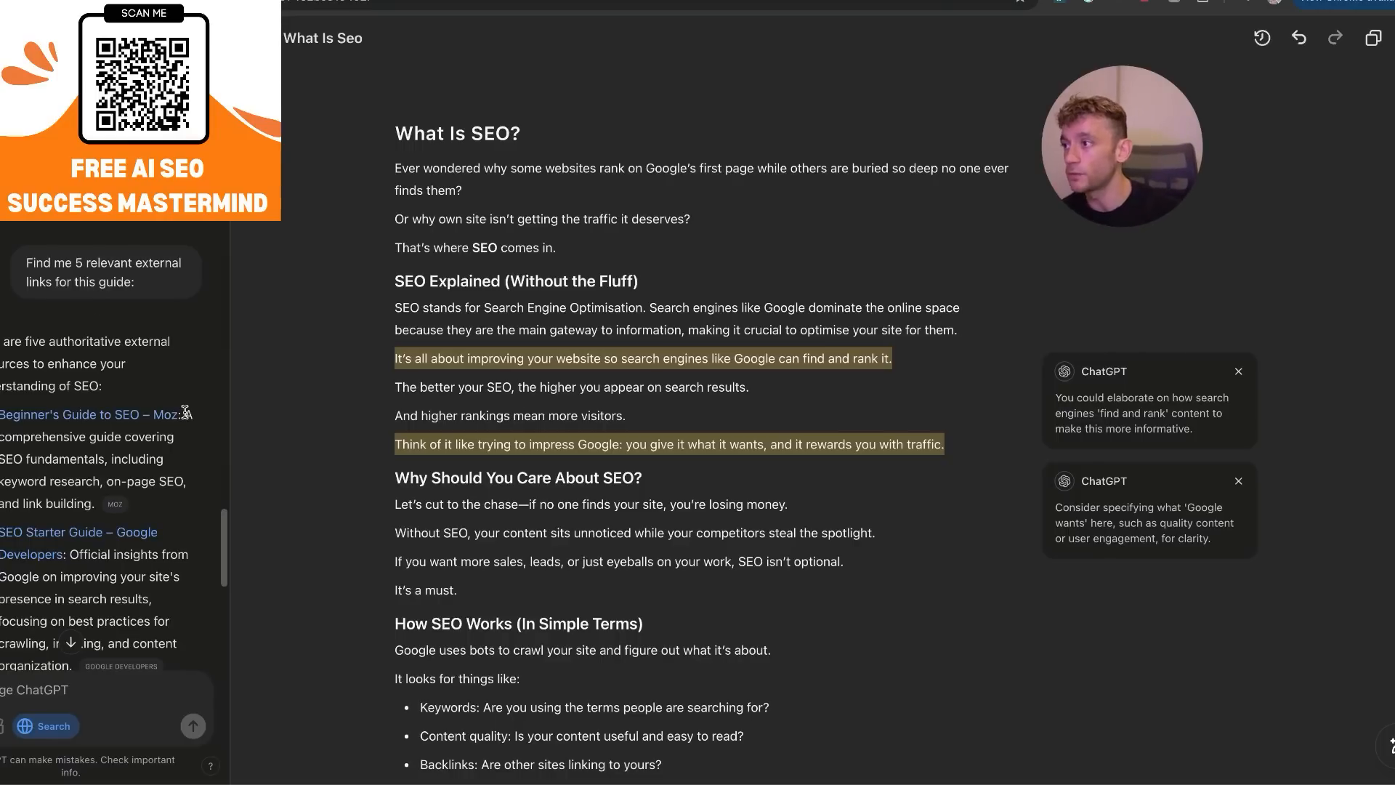
pyautogui.scroll(-10, 186, 412)
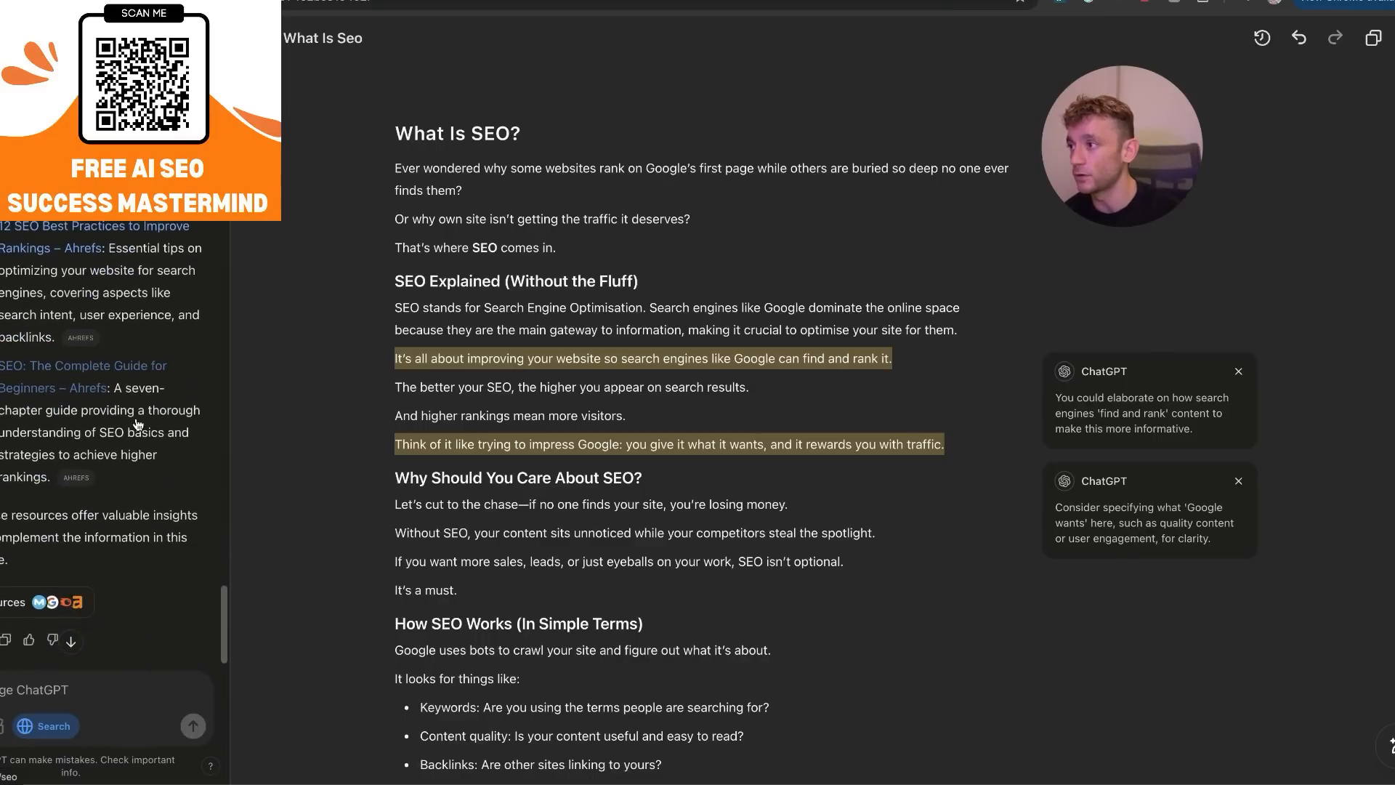
pyautogui.scroll(-2, 127, 407)
pyautogui.press('super+plus')
pyautogui.press('super+plus')
pyautogui.press('super+plus')
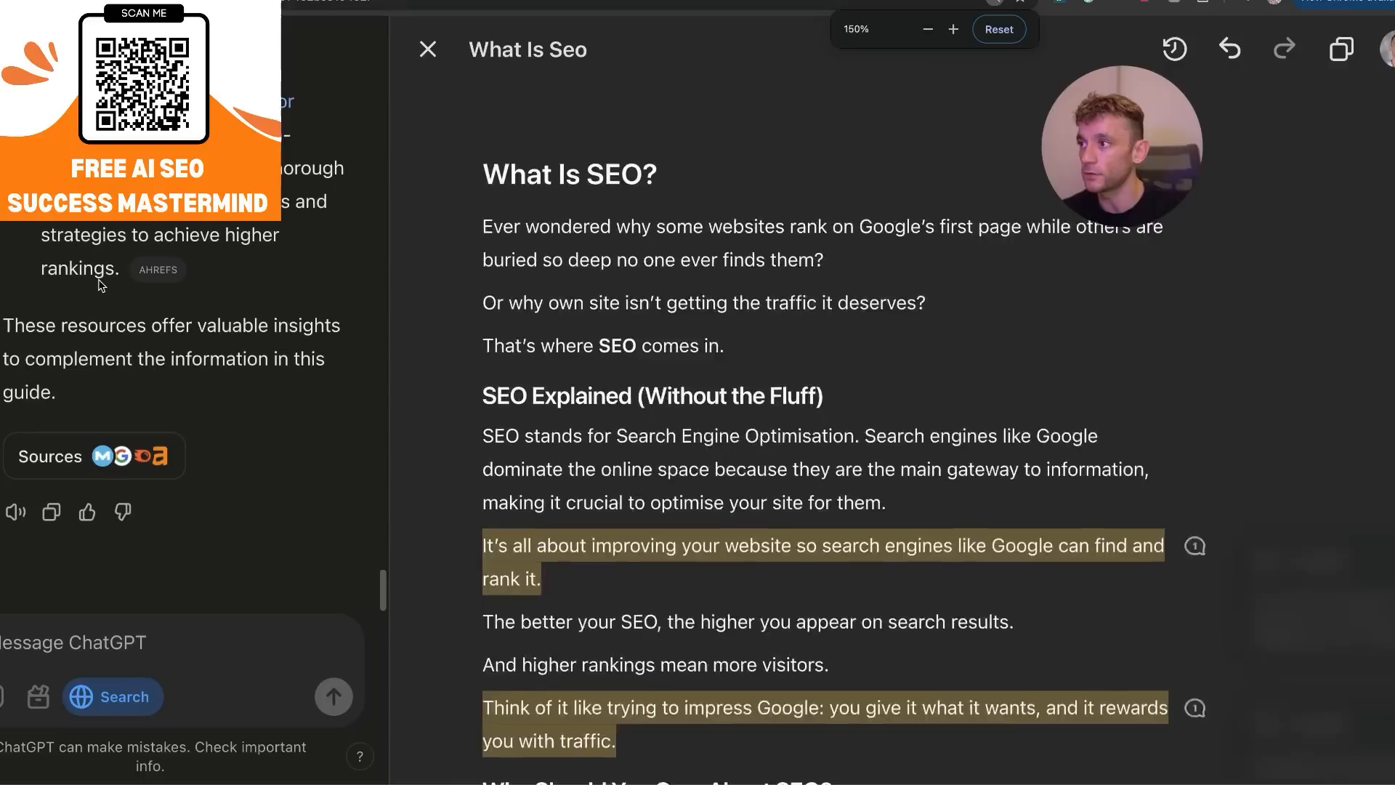
pyautogui.scroll(-2, 700, 452)
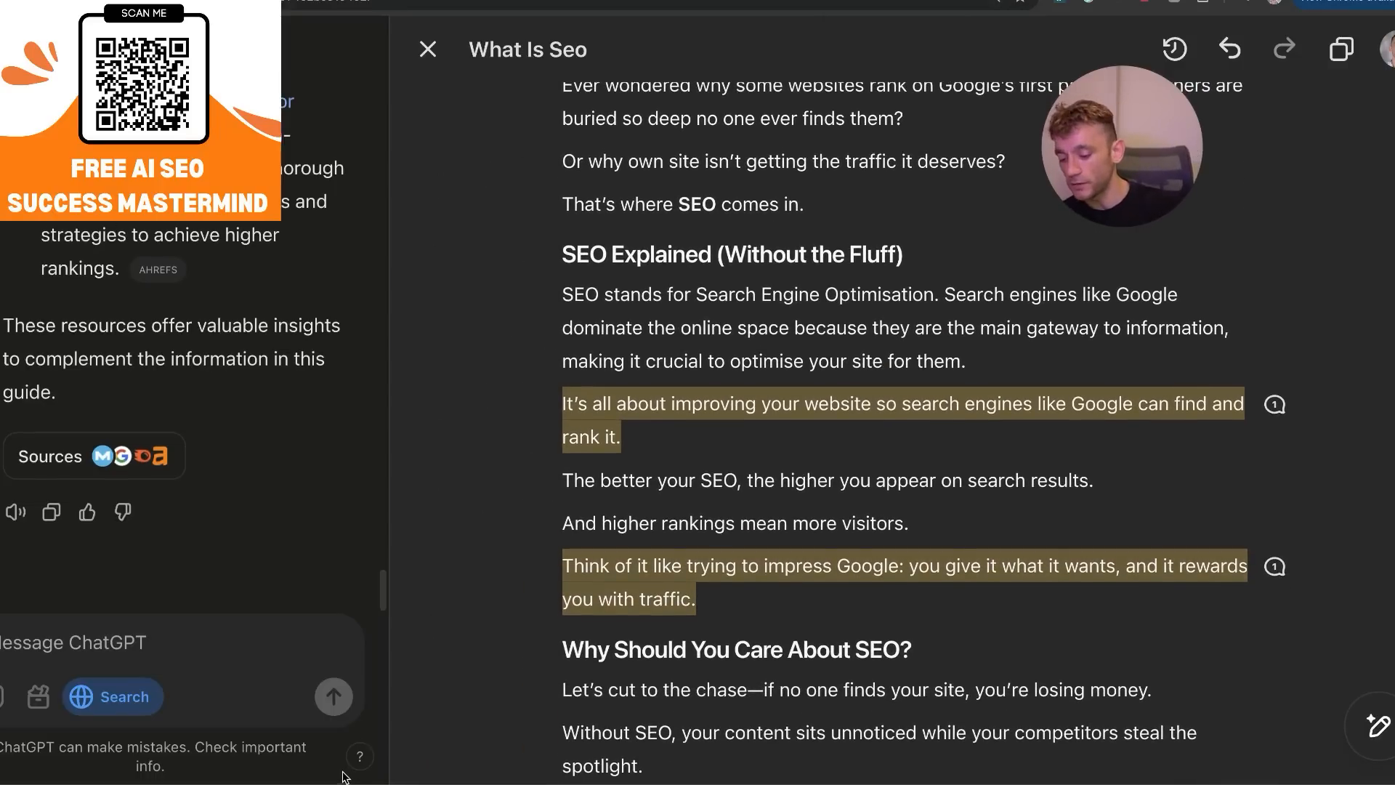
# Record "ENABLE SEARCH > Find me 5 relevant external links for this guide:" in the Google Docs notes and return to ChatGPT.
pyautogui.moveTo(191, 784)
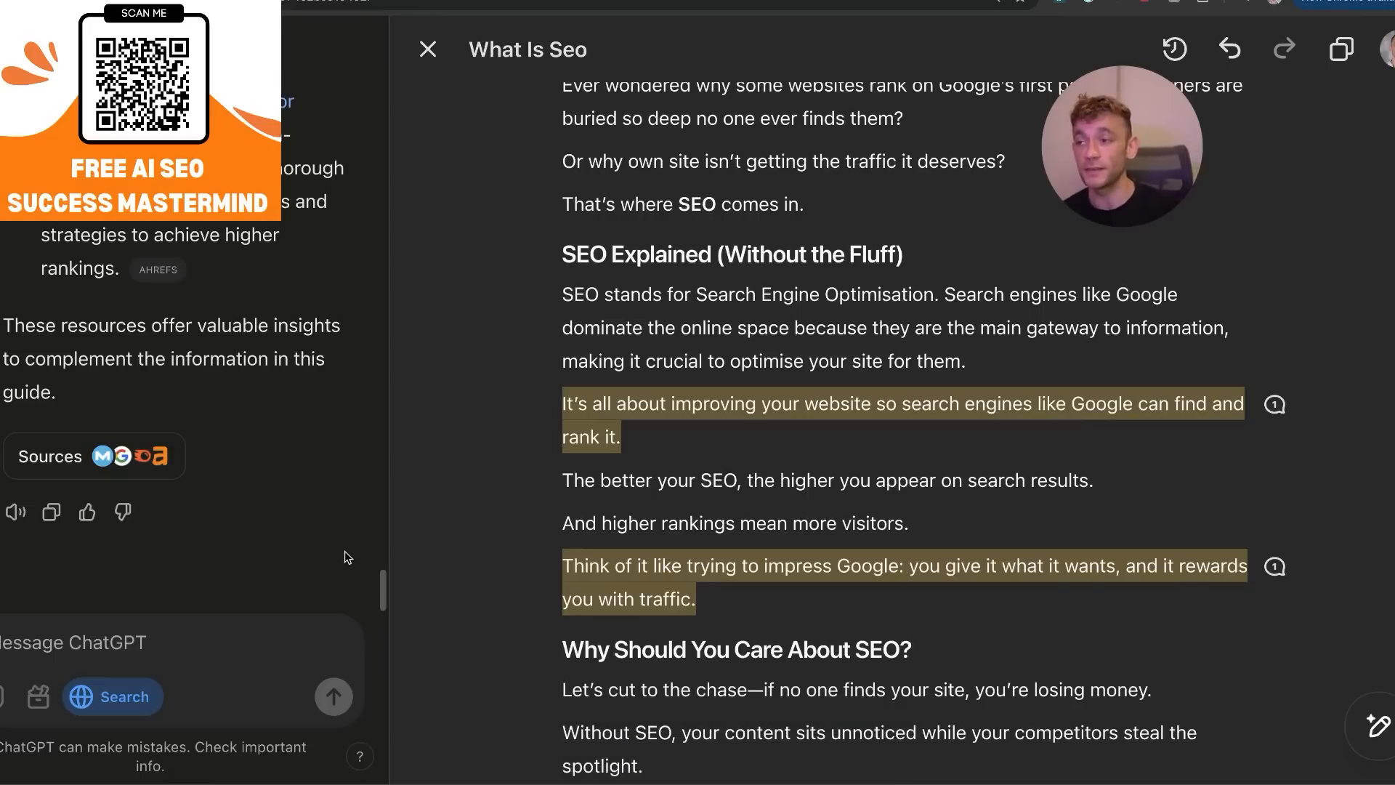
pyautogui.scroll(10, 78, 305)
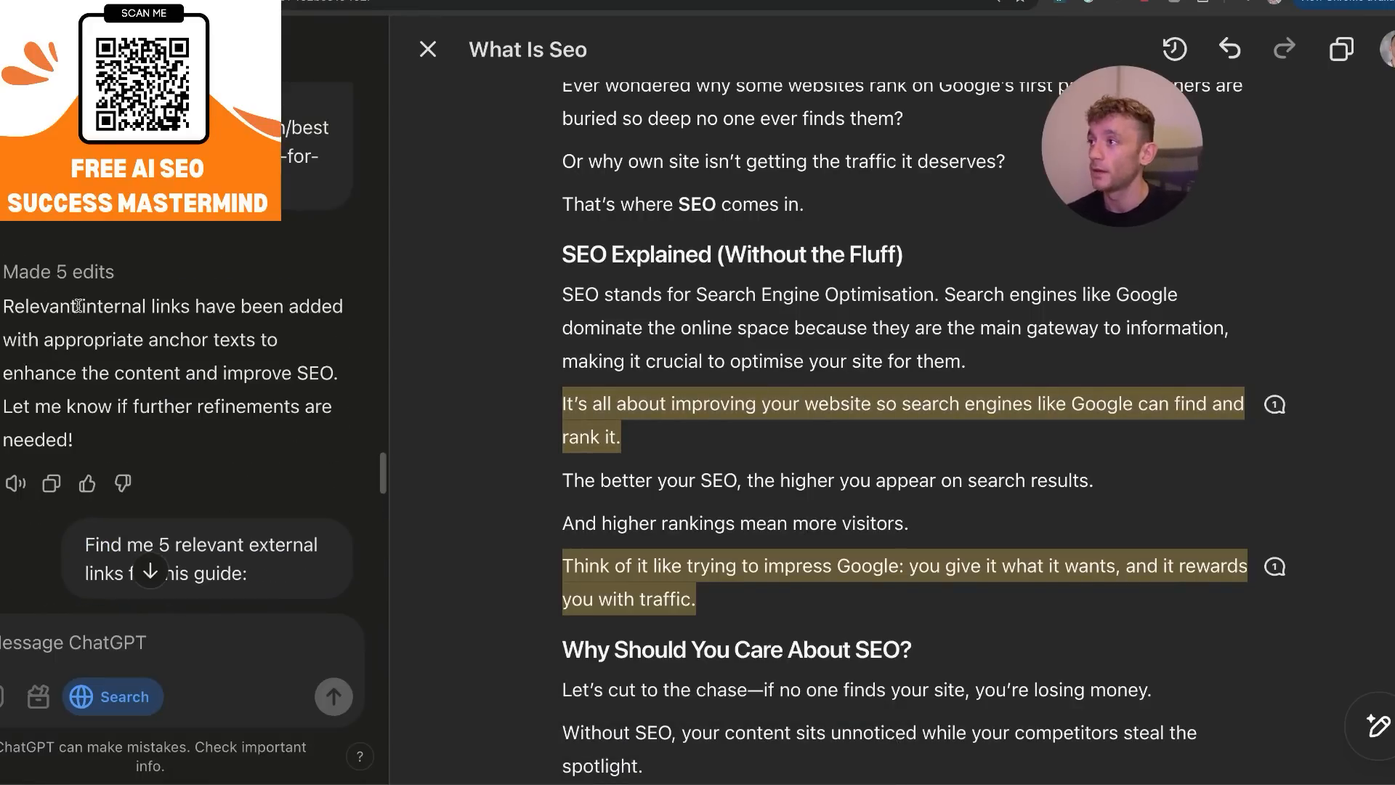
pyautogui.scroll(-10, 166, 364)
pyautogui.scroll(10, 166, 392)
pyautogui.scroll(10, 164, 350)
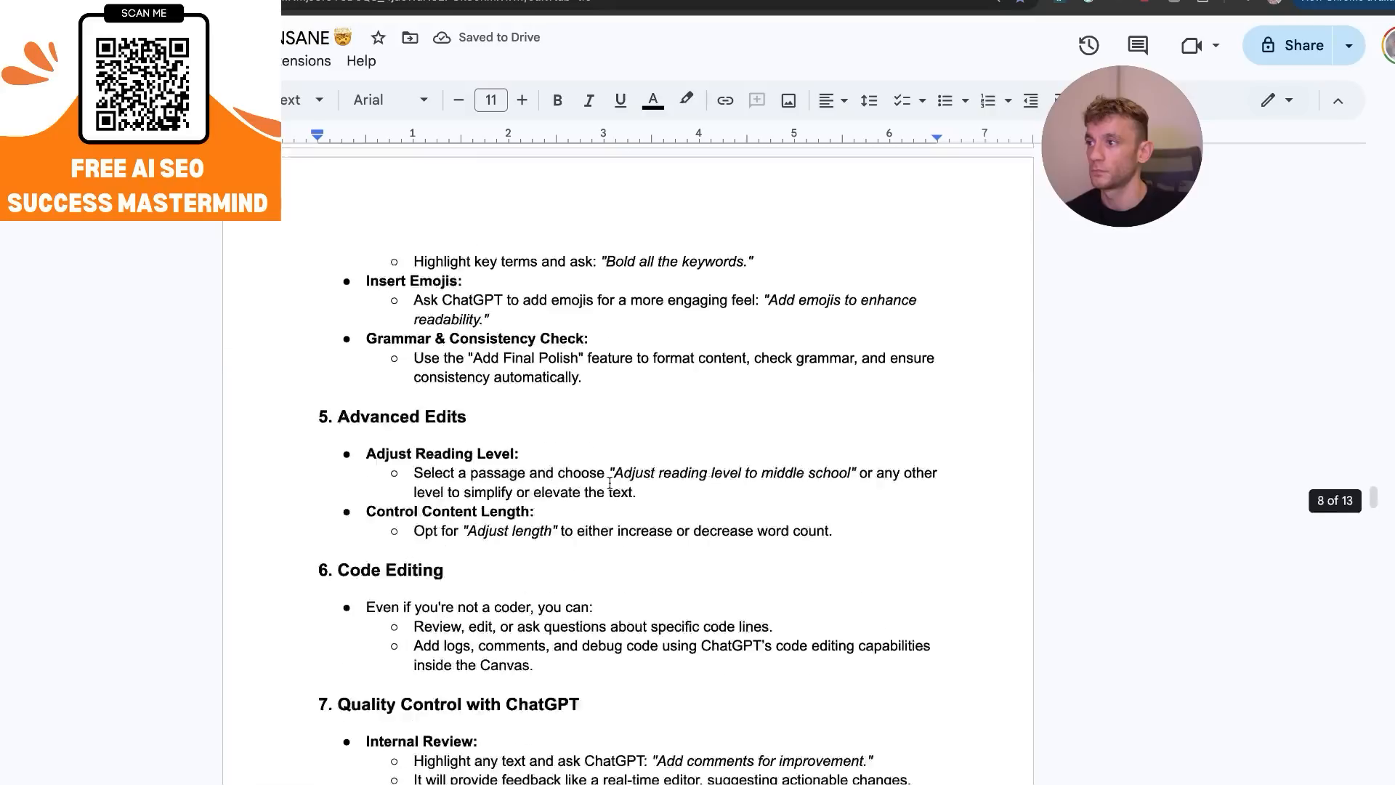
pyautogui.scroll(-20, 610, 483)
pyautogui.scroll(-20, 678, 505)
pyautogui.scroll(-20, 701, 581)
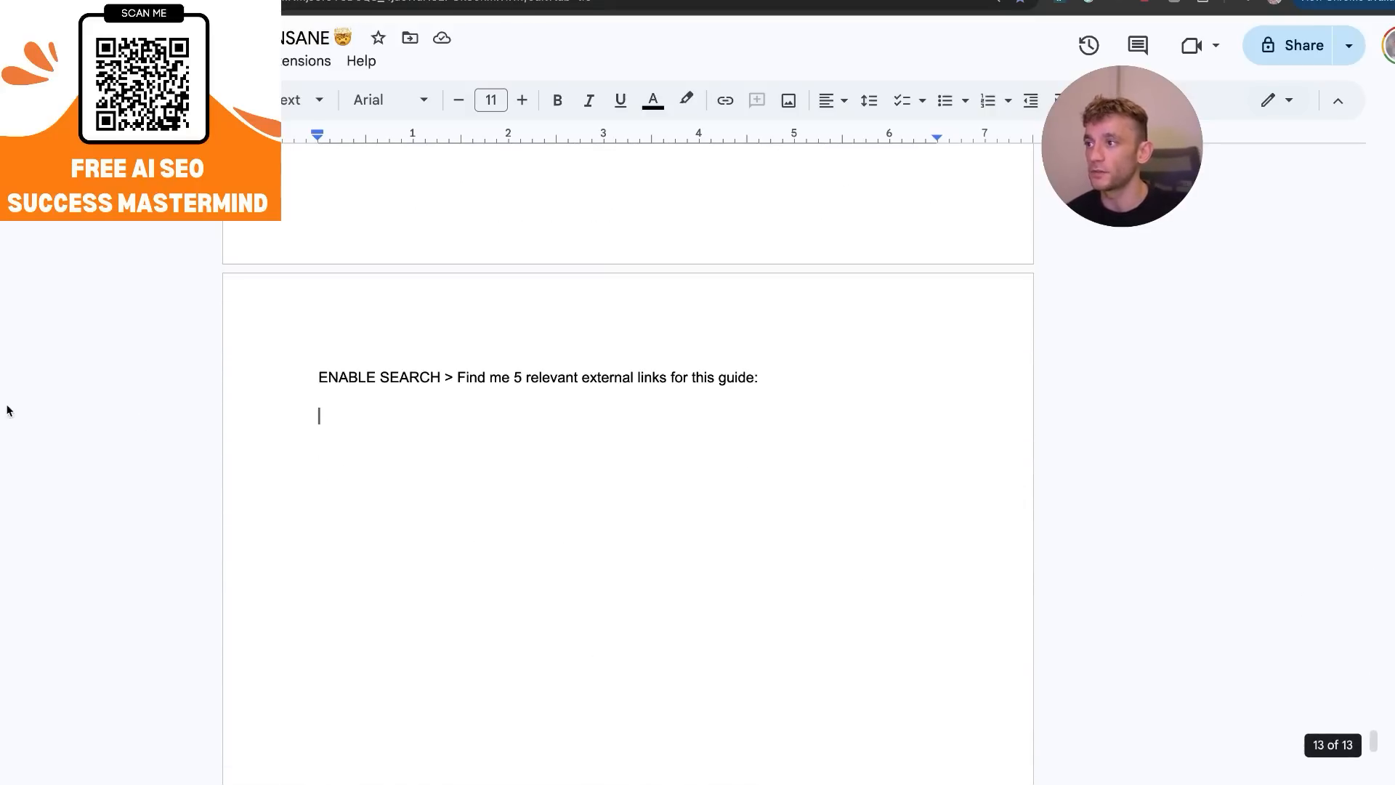
pyautogui.moveTo(211, 383); pyautogui.dragTo(752, 380)
pyautogui.press('BackSpace')
pyautogui.scroll(20, 699, 543)
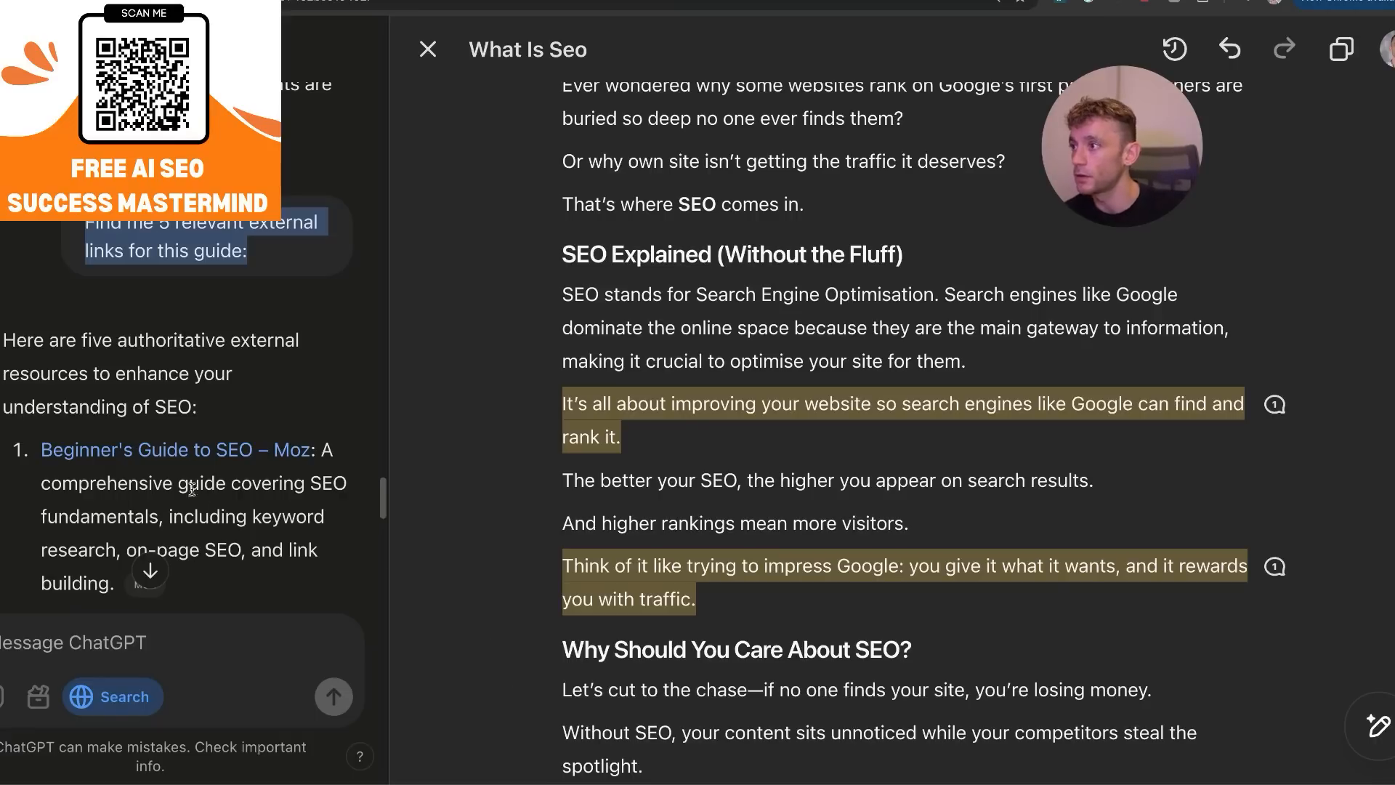
# Turn off web search and, using the canvas tool, ask ChatGPT to insert these external links into the article.
pyautogui.click(219, 358)
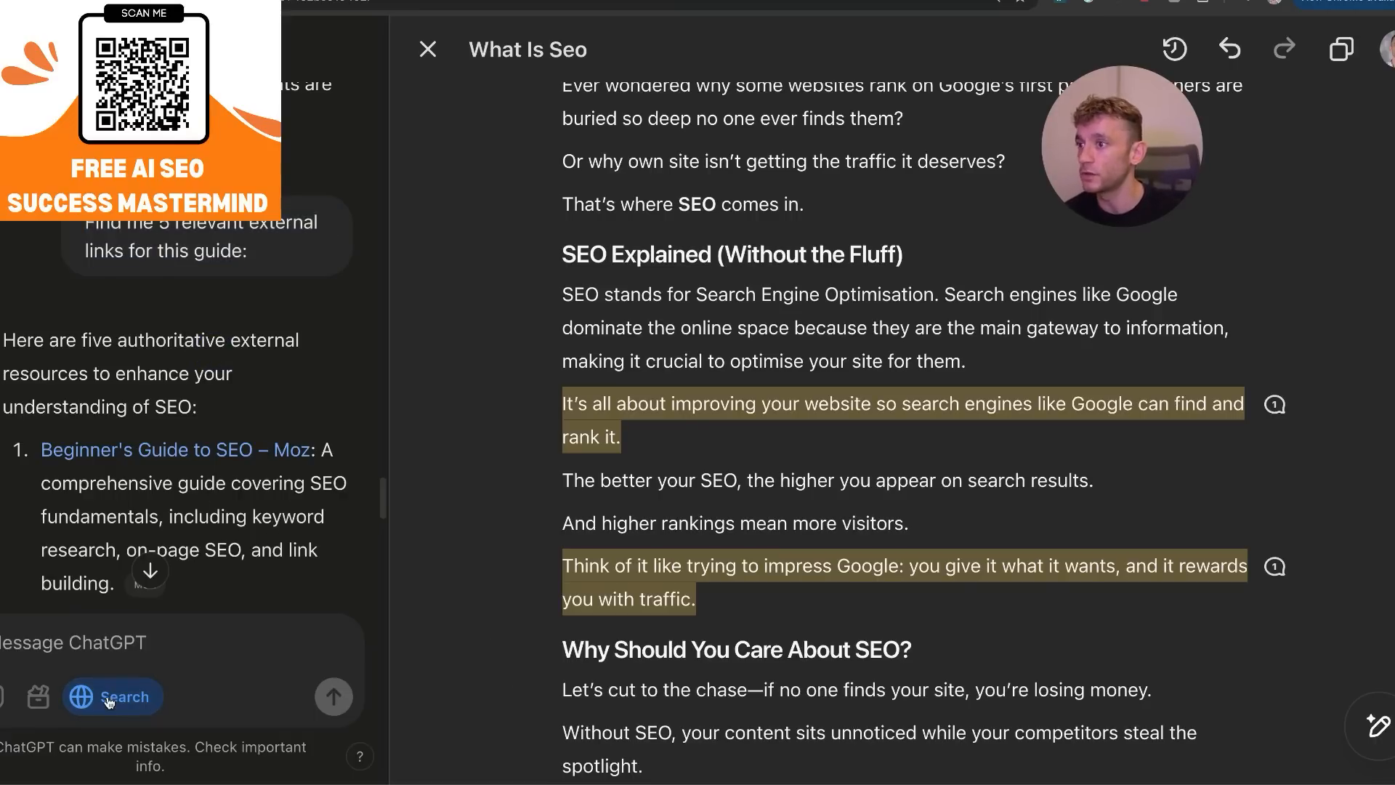
pyautogui.scroll(-10, 203, 540)
pyautogui.scroll(3, 143, 241)
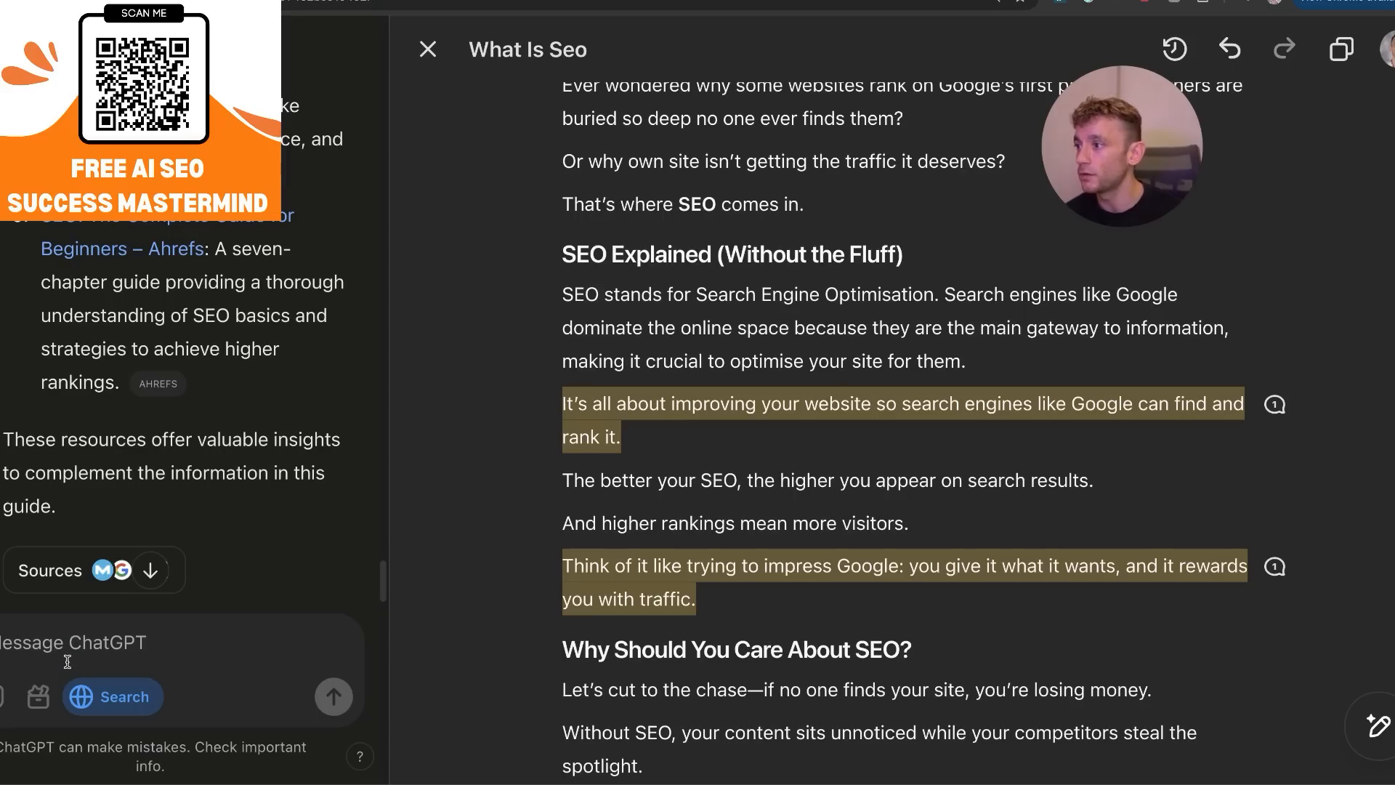
pyautogui.click(90, 700)
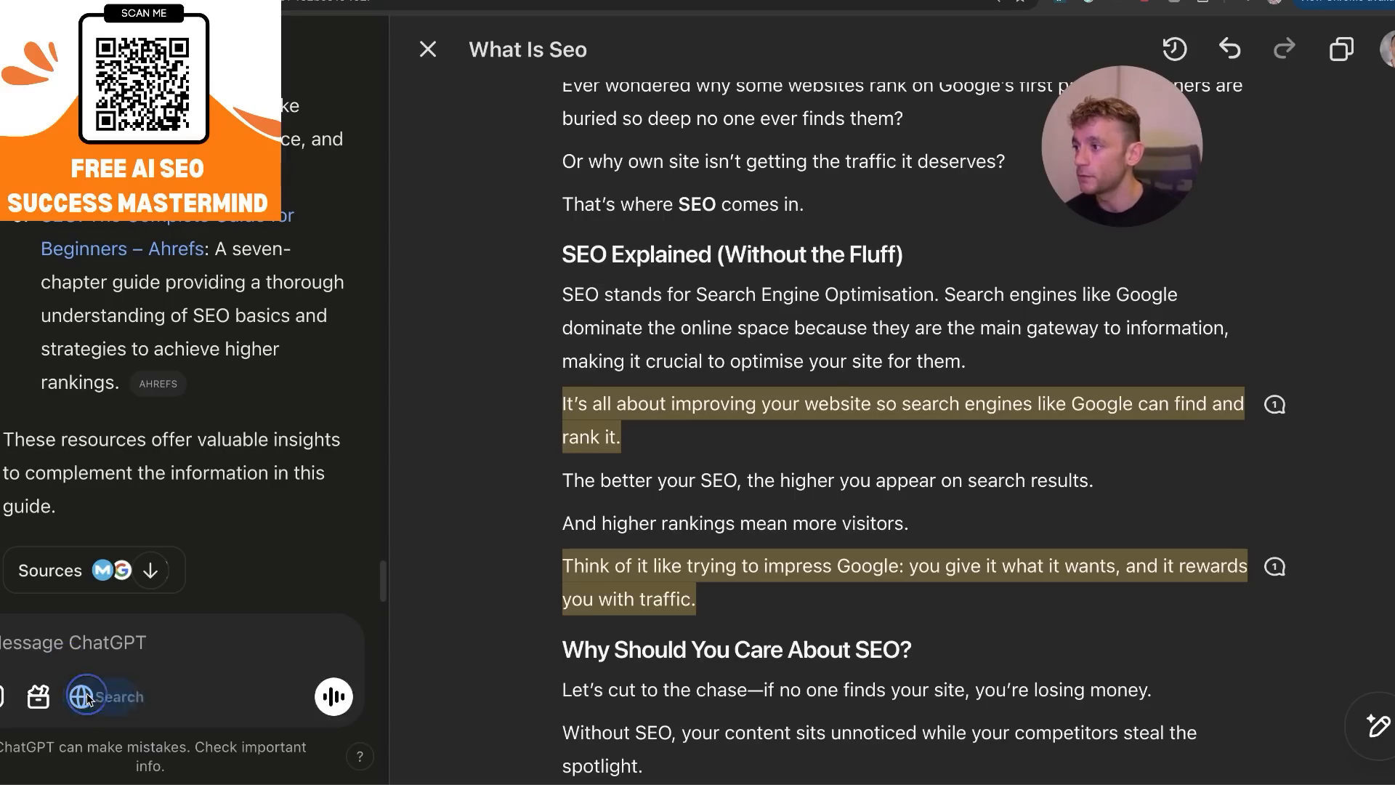
pyautogui.click(38, 697)
pyautogui.click(66, 547)
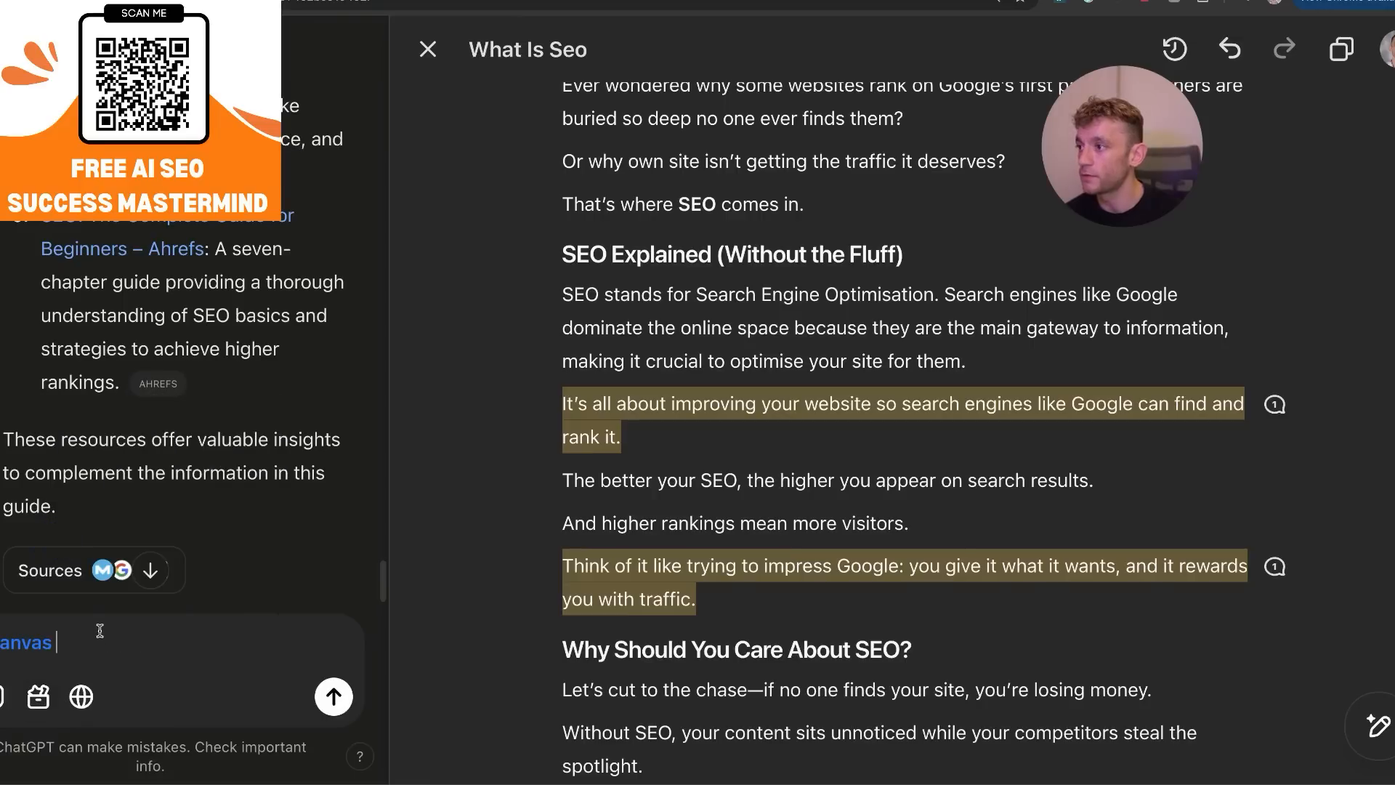
pyautogui.write('insert ')
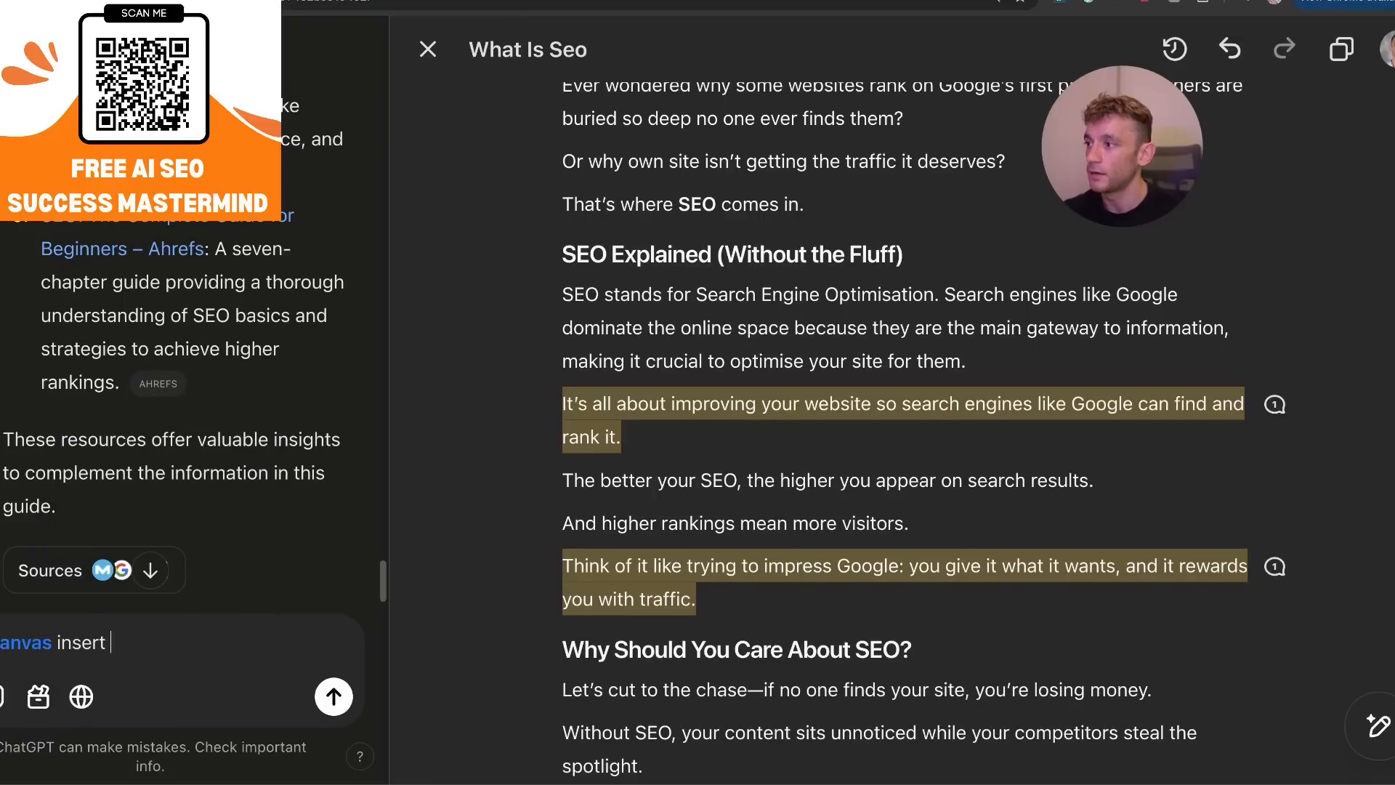
pyautogui.write('these external links into your c')
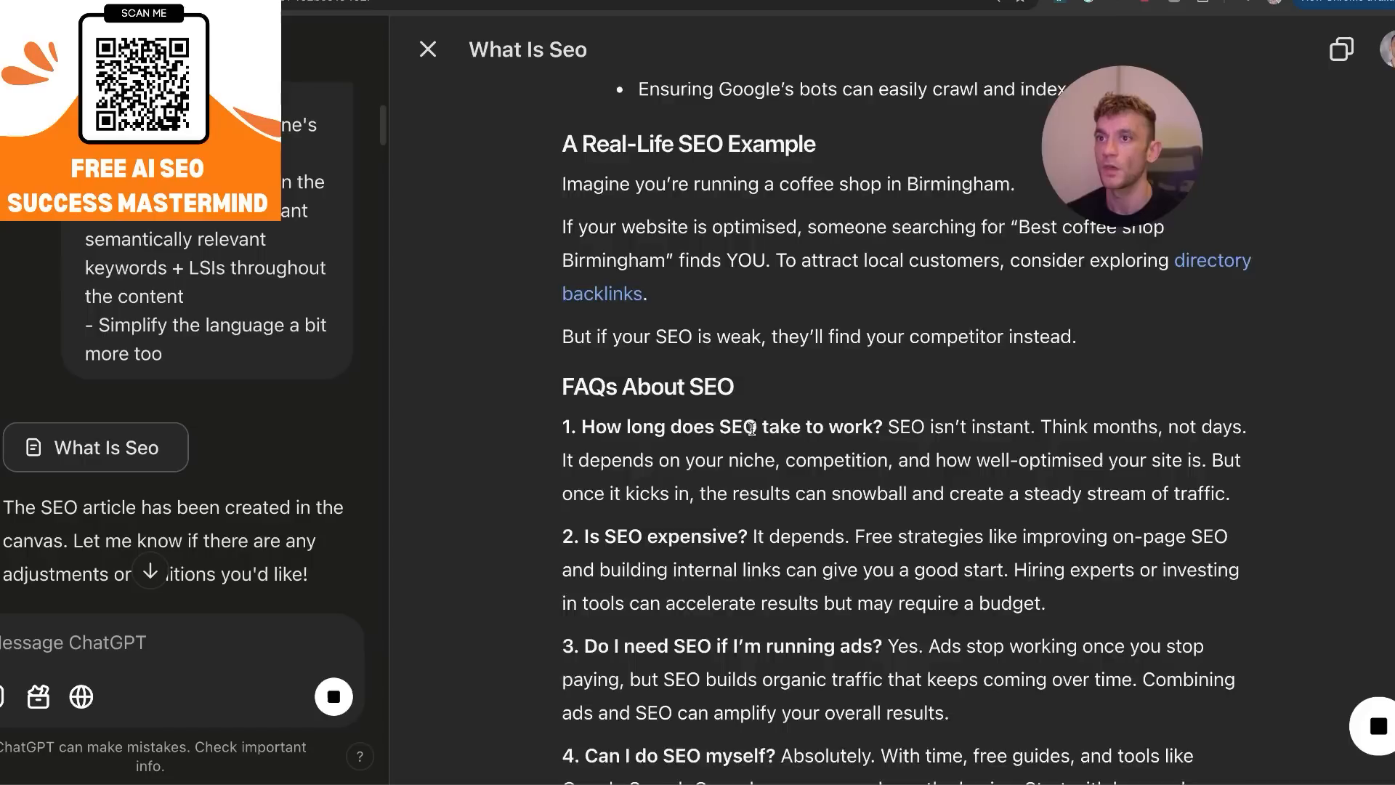
# Look through the whole SEO article in the canvas, selecting its text, while the external link edit is running.
pyautogui.scroll(10, 752, 432)
pyautogui.press('super+a')
pyautogui.click(717, 168)
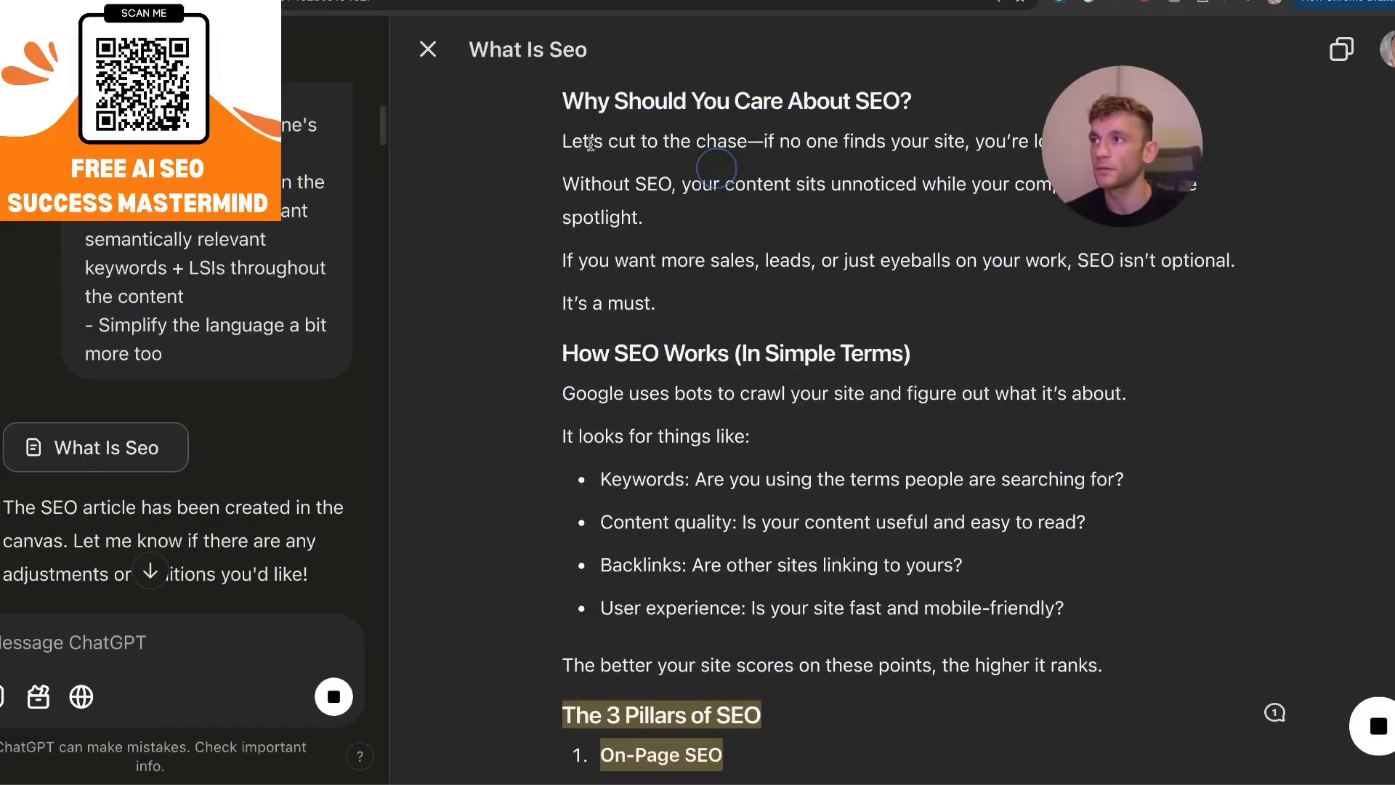
pyautogui.doubleClick(576, 104)
pyautogui.scroll(-20, 632, 155)
pyautogui.keyDown('shift'); pyautogui.click(1009, 538); pyautogui.keyUp('shift')
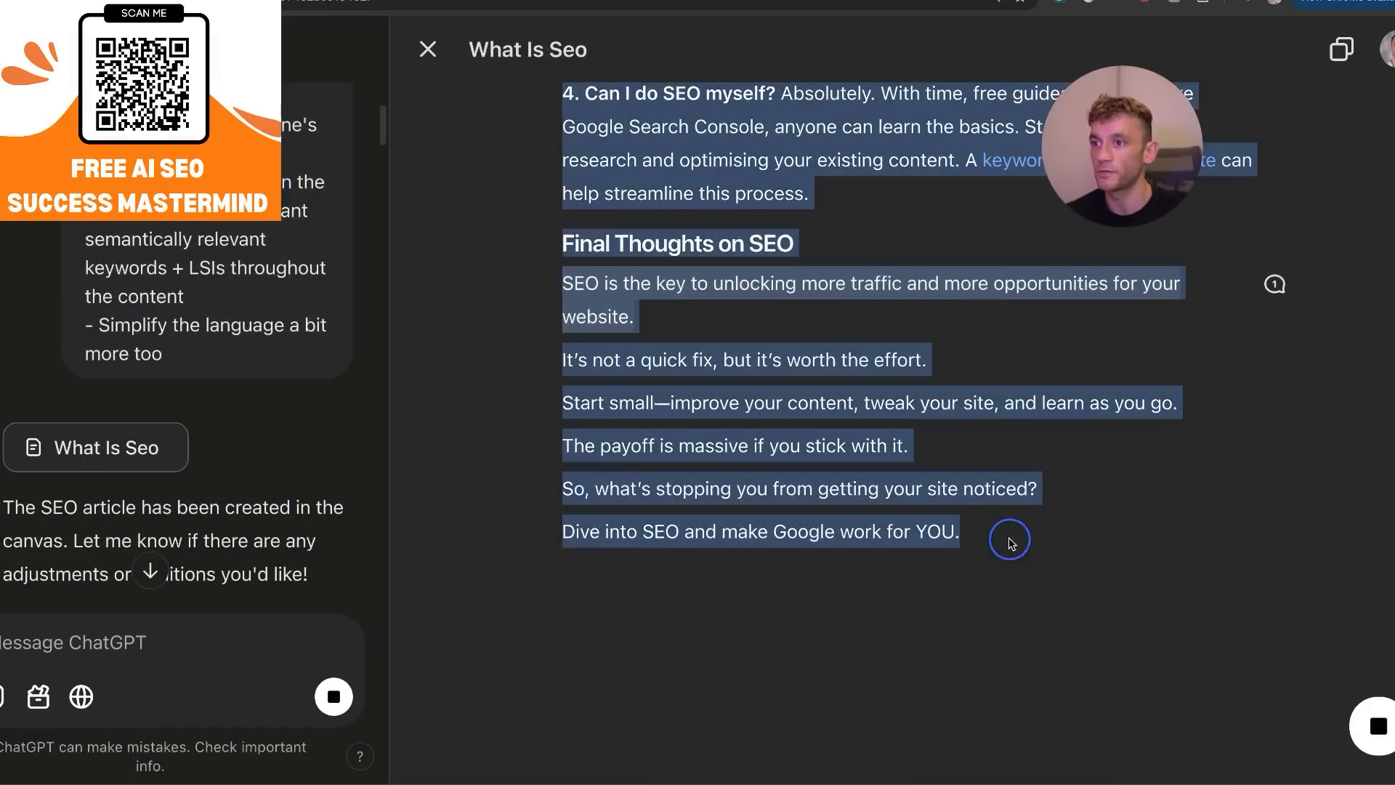
pyautogui.scroll(5, 231, 298)
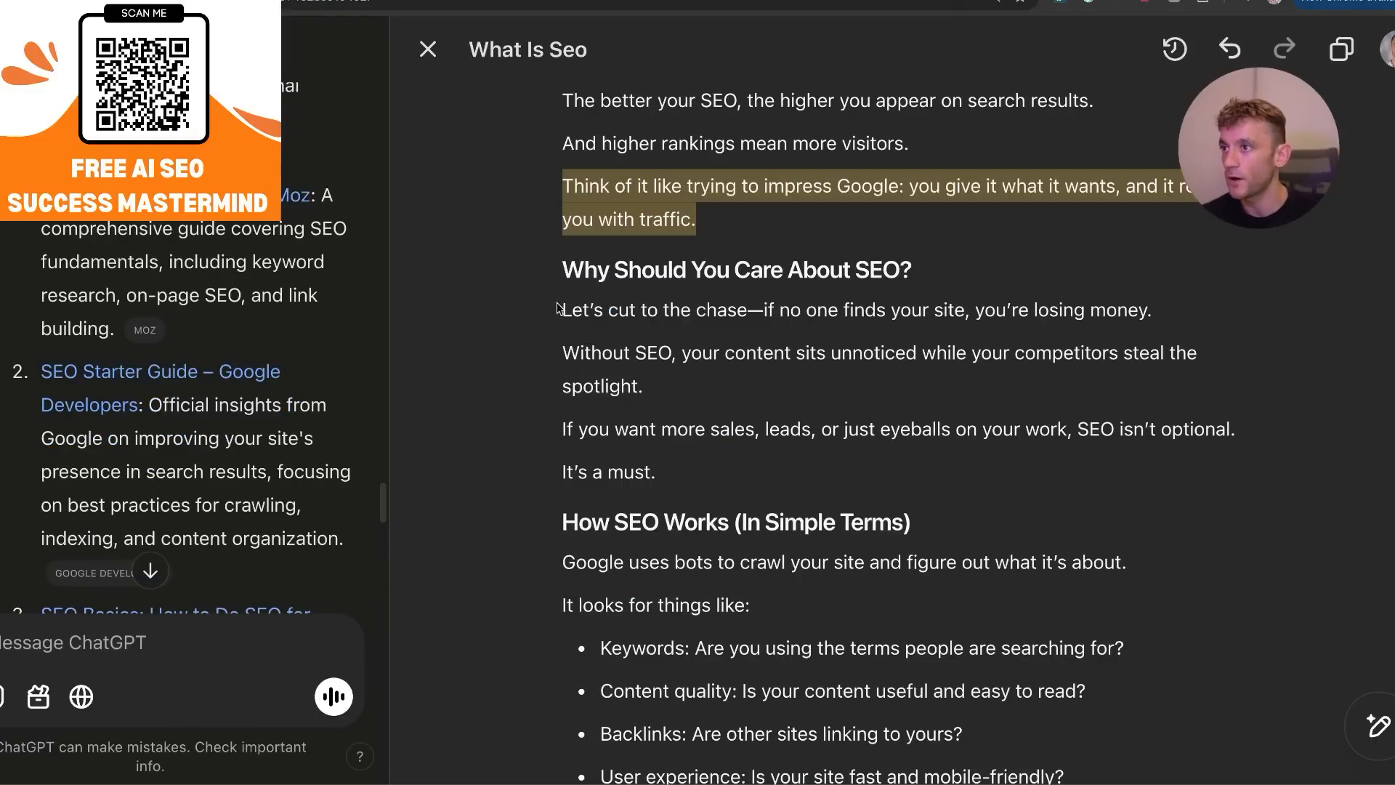
pyautogui.moveTo(564, 304); pyautogui.dragTo(745, 476)
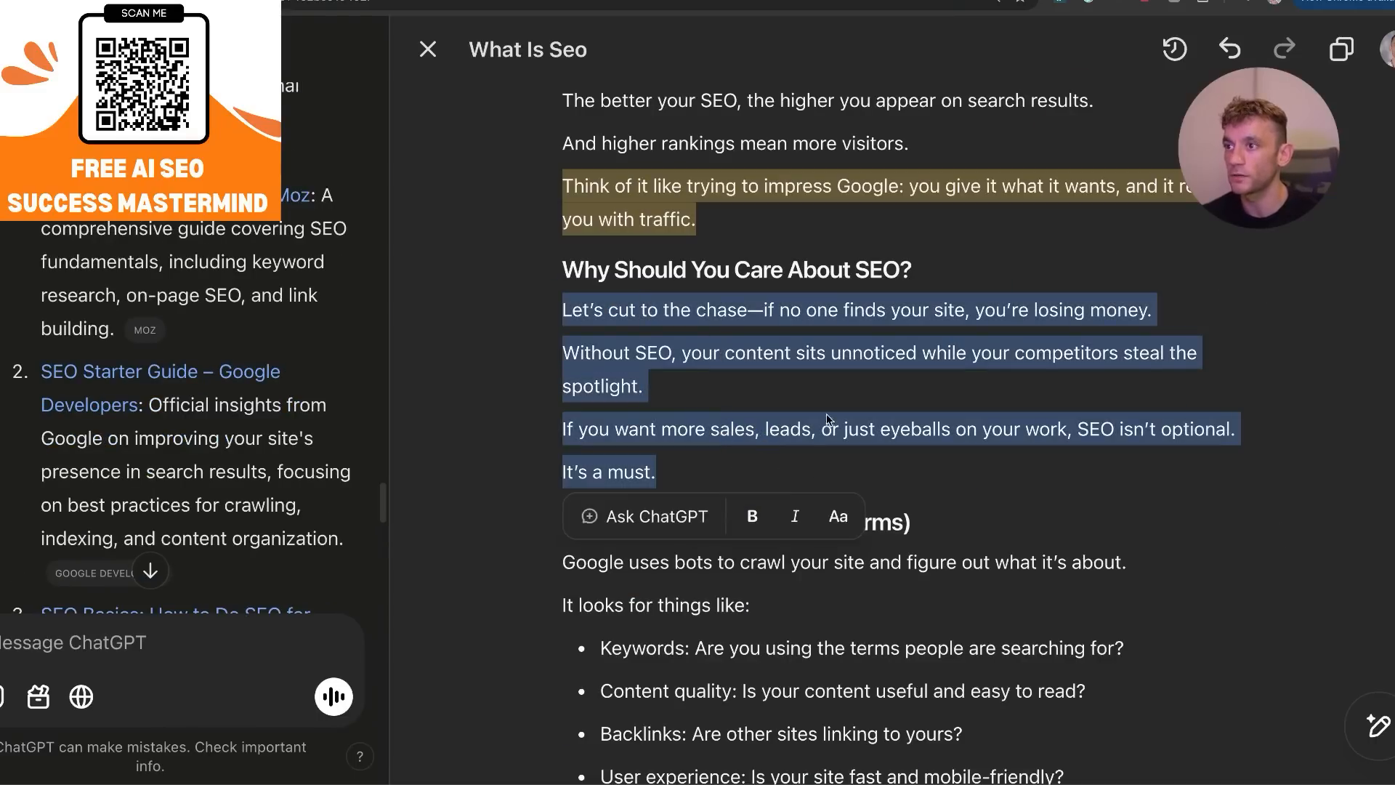
pyautogui.click(676, 527)
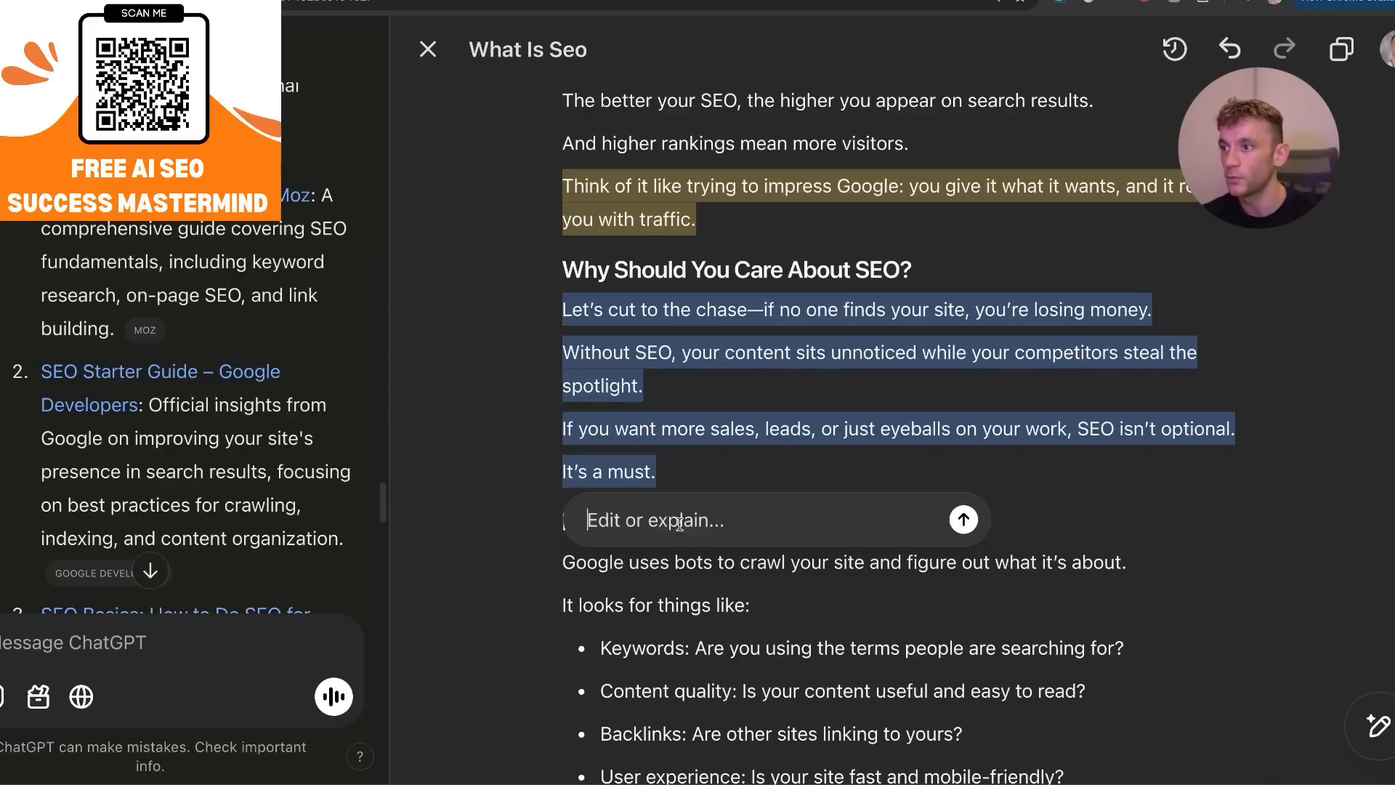
pyautogui.press('super+v')
pyautogui.scroll(10, 722, 503)
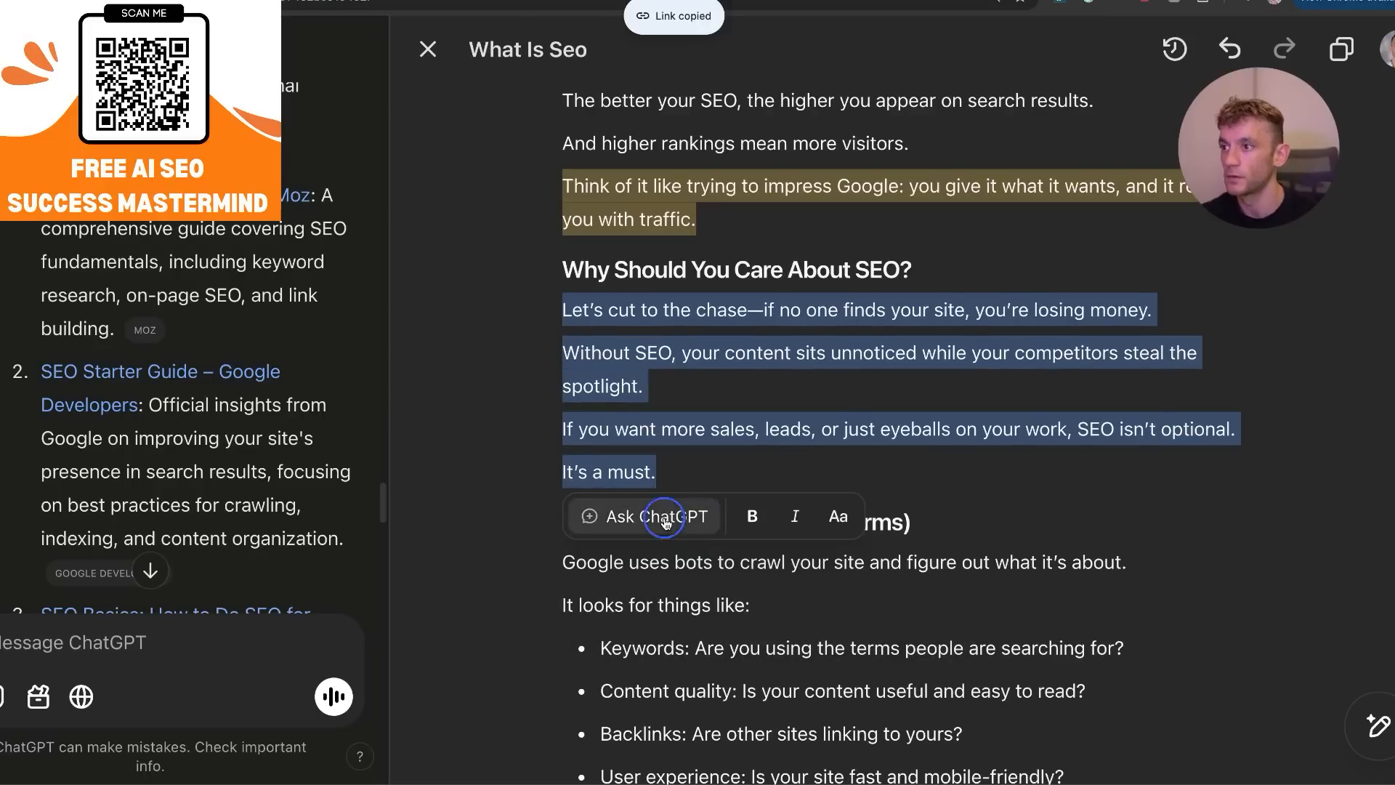
pyautogui.click(664, 521)
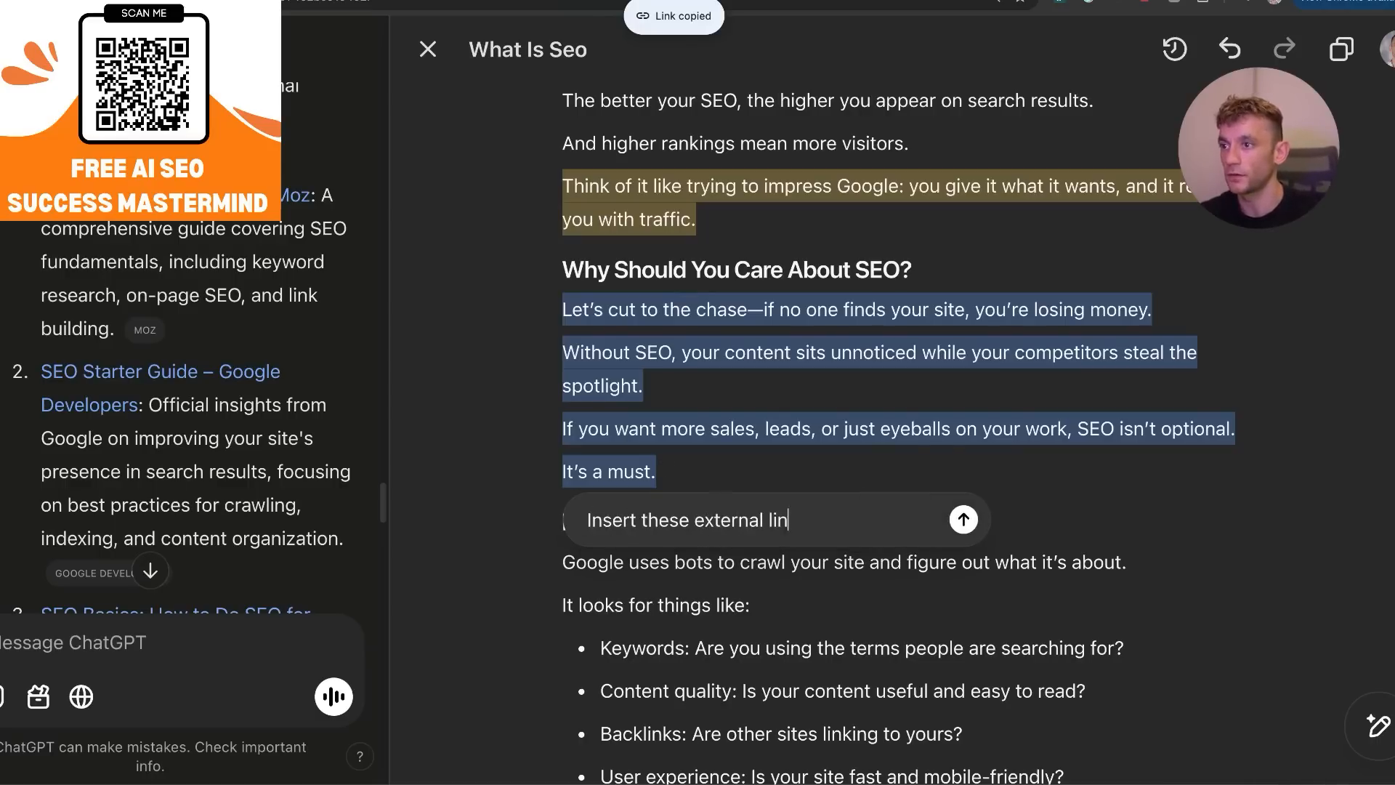
pyautogui.write('Insert these external links into our content:')
pyautogui.hotkey('shift', 'Return')
pyautogui.hotkey('shift', 'Return')
pyautogui.press('Return')
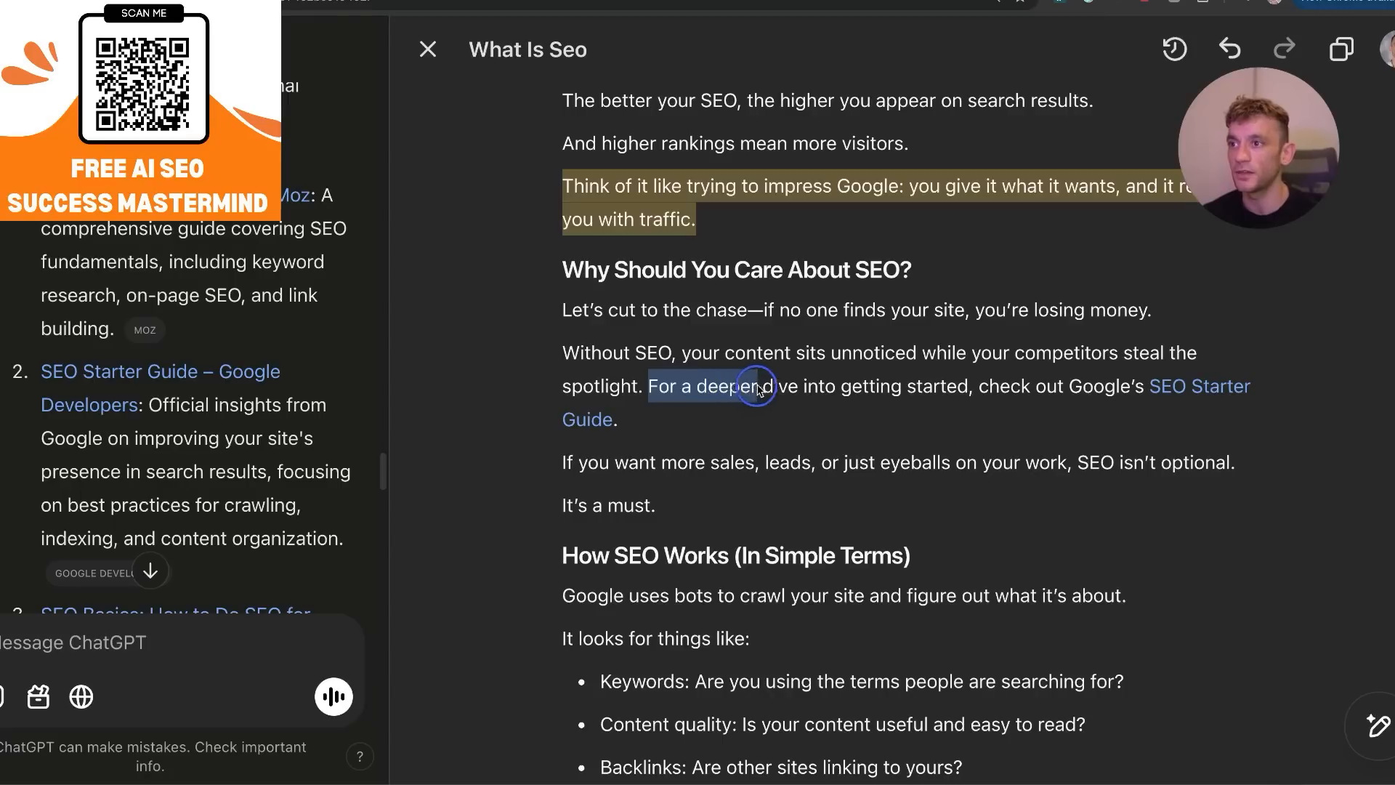
# Check the sentence with the inserted SEO Starter Guide link, open the linked Google page and return to the canvas article.
pyautogui.moveTo(753, 391); pyautogui.dragTo(900, 387)
pyautogui.moveTo(1073, 386); pyautogui.dragTo(1170, 411)
pyautogui.click(1170, 411)
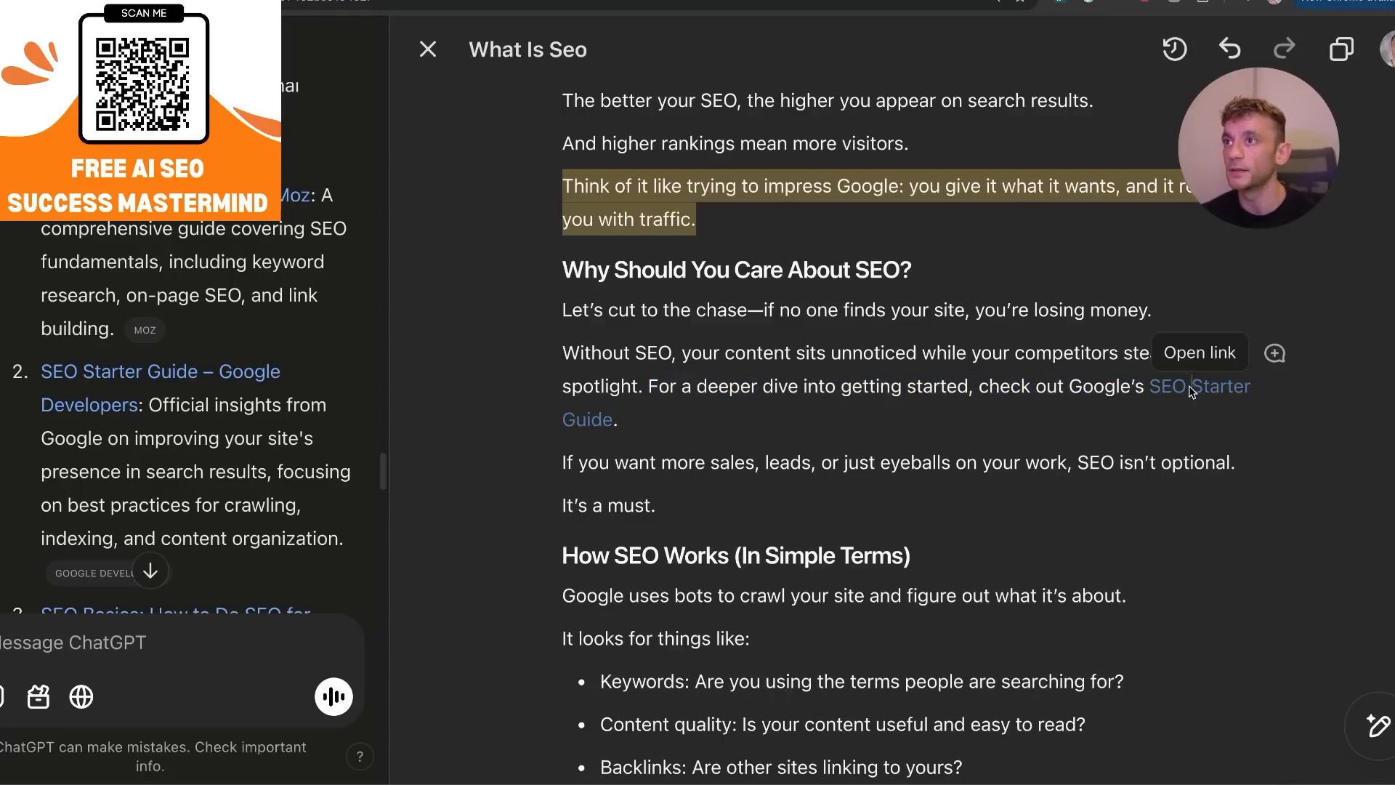
pyautogui.click(1202, 347)
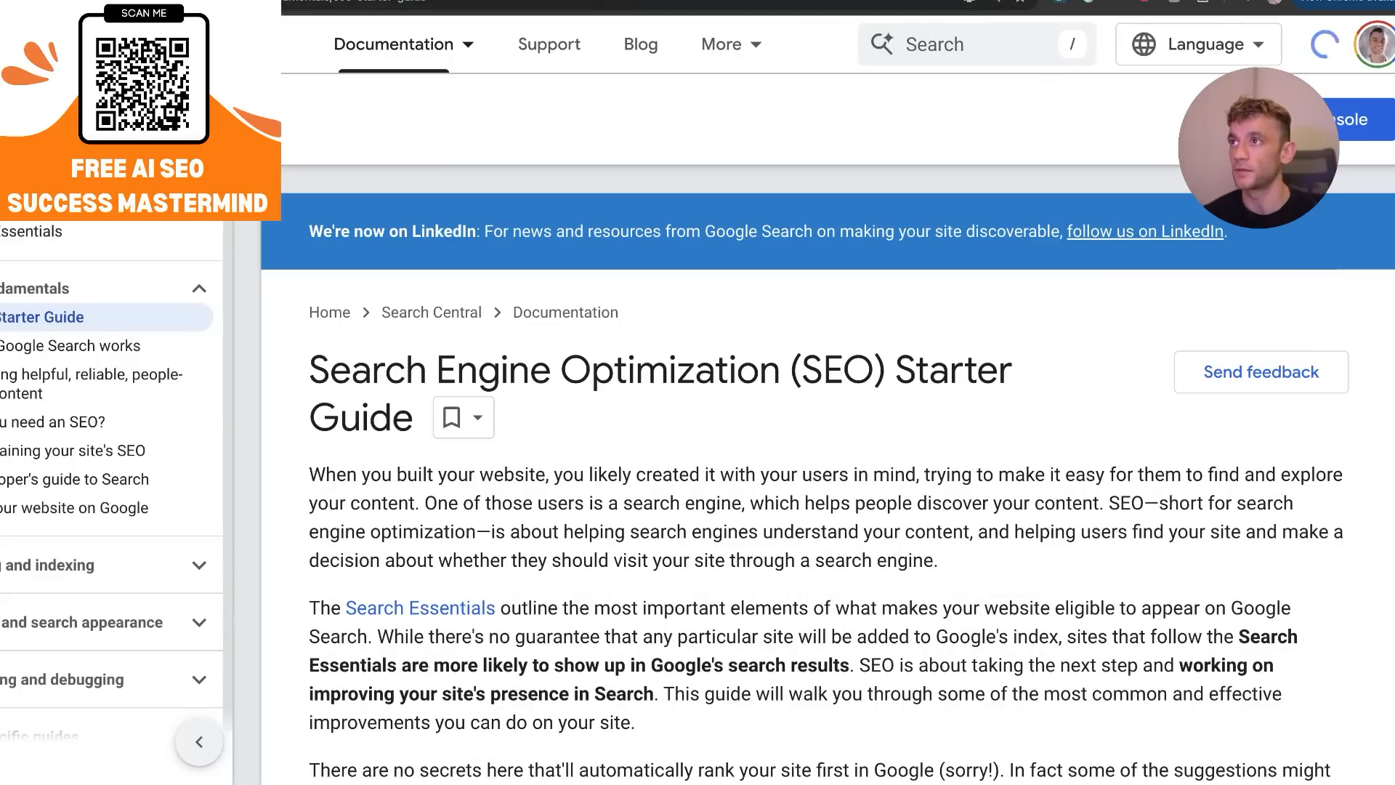
pyautogui.click(509, 1)
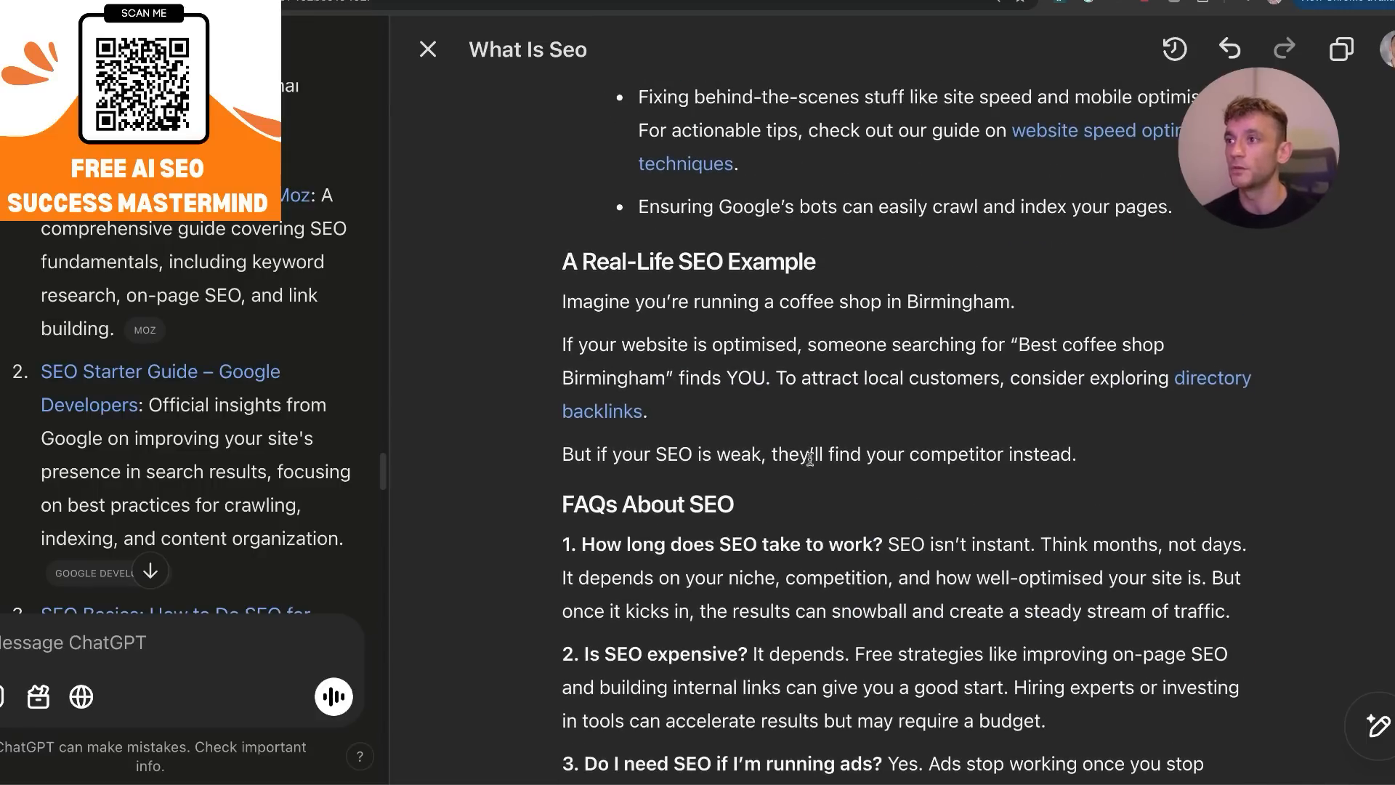
# Select the entire article from its title to the last line and count its words with the Word Counter Plus extension.
pyautogui.scroll(3, 602, 178)
pyautogui.doubleClick(606, 189)
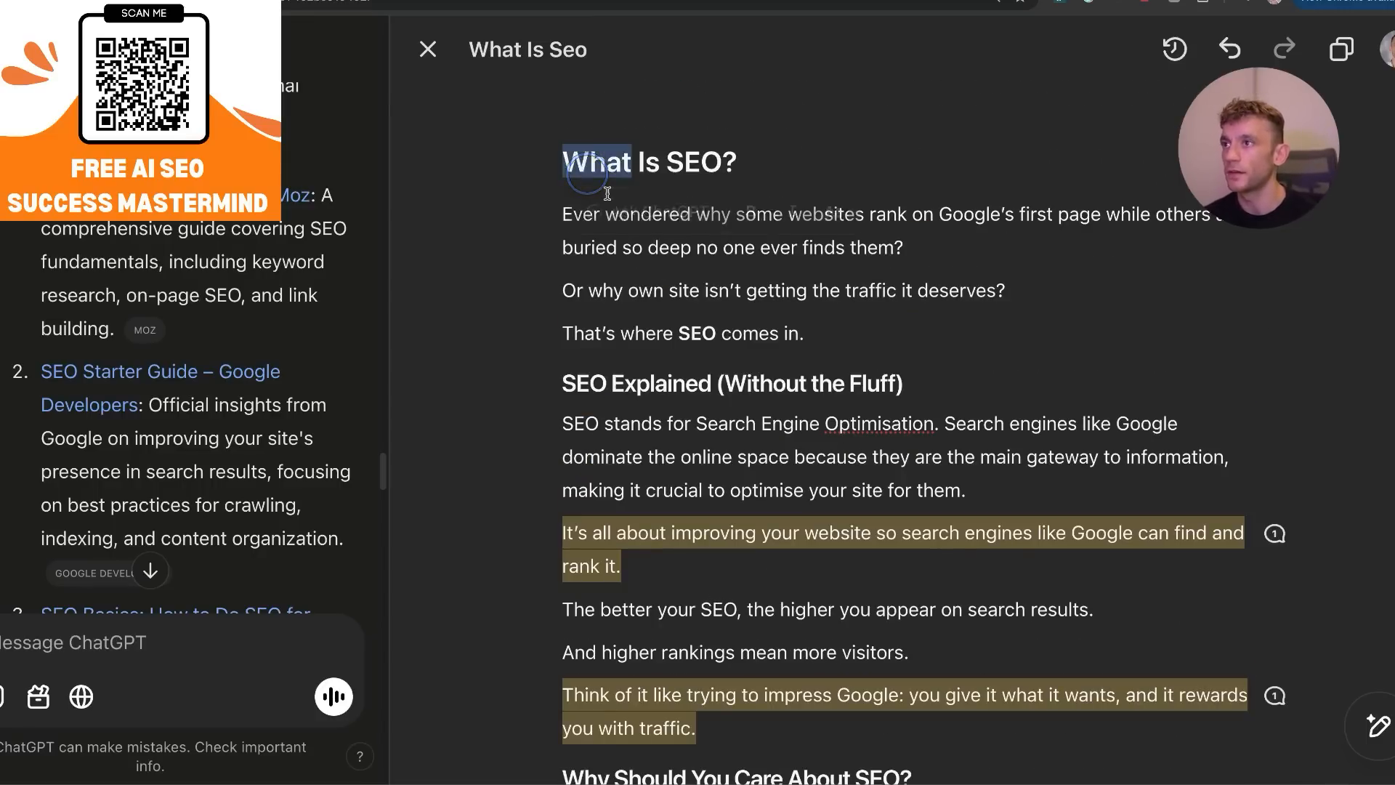
pyautogui.scroll(-20, 869, 482)
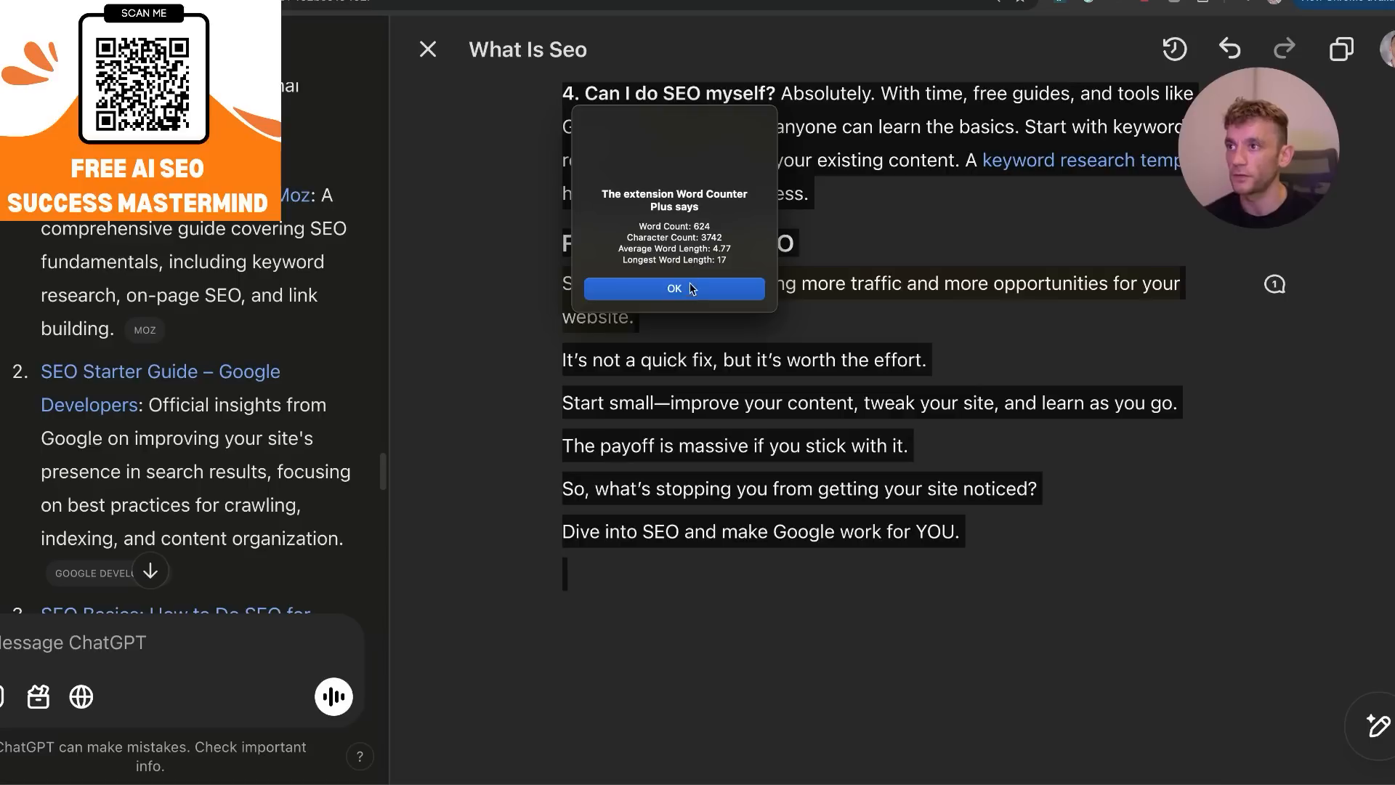
pyautogui.click(692, 285)
pyautogui.click(1002, 574)
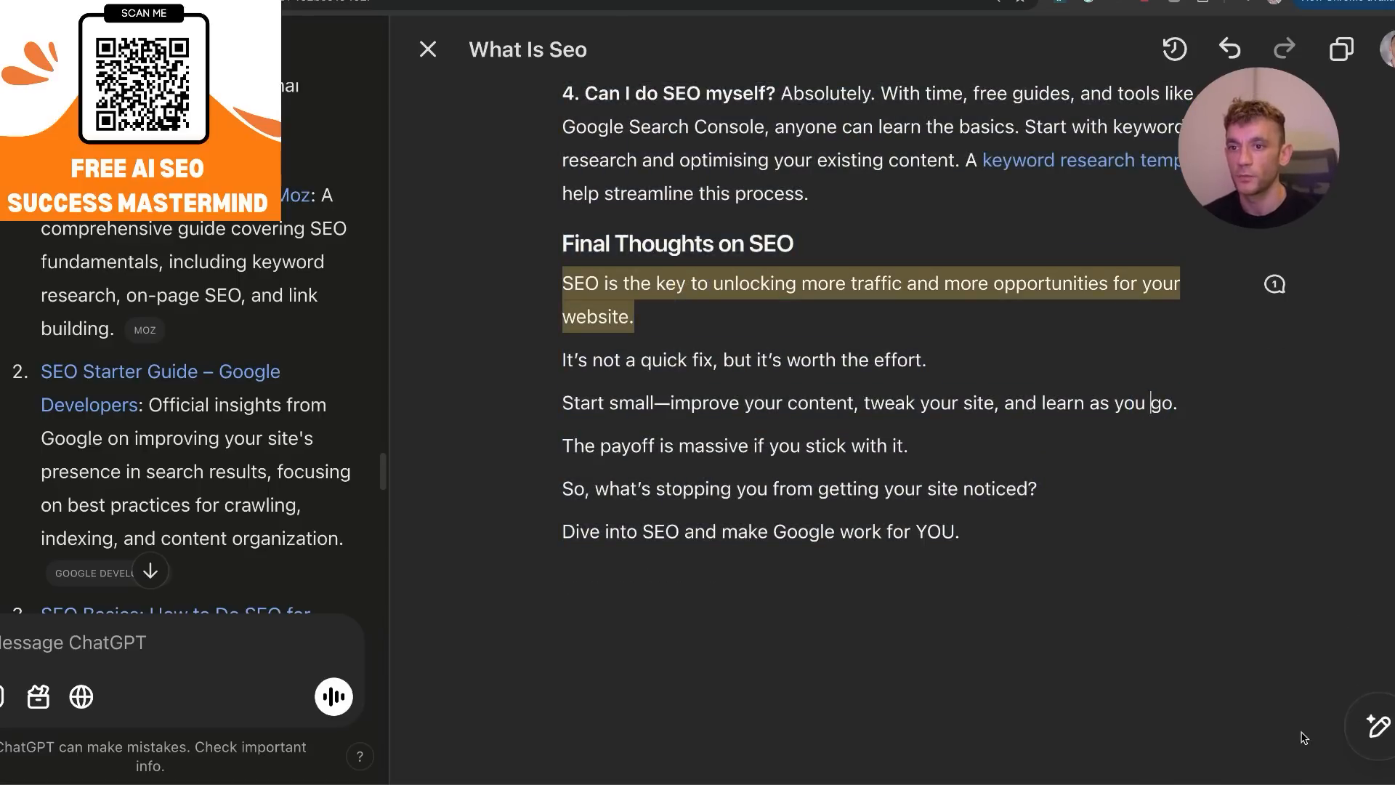
# Have the canvas rewrite the article at a middle school reading level.
pyautogui.moveTo(1387, 716)
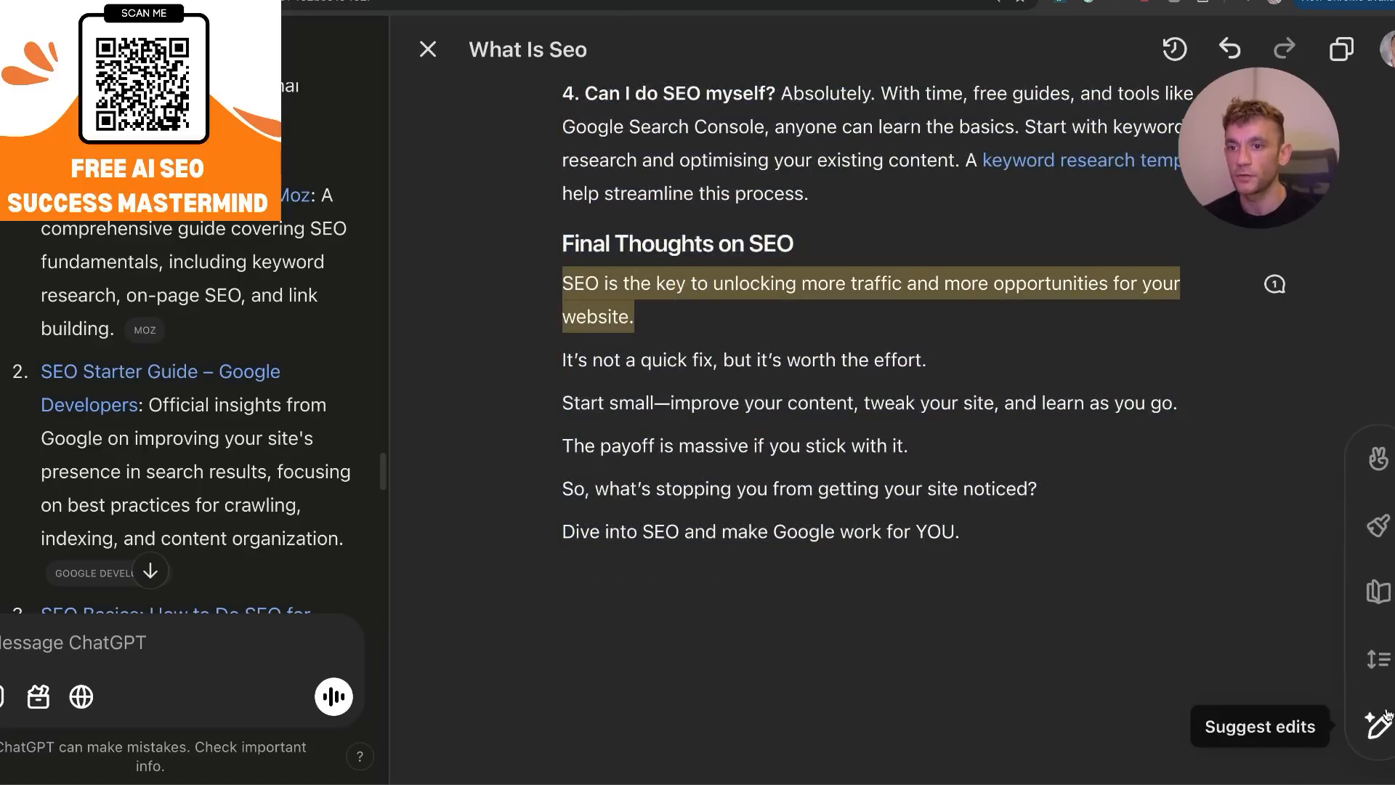
pyautogui.click(1380, 608)
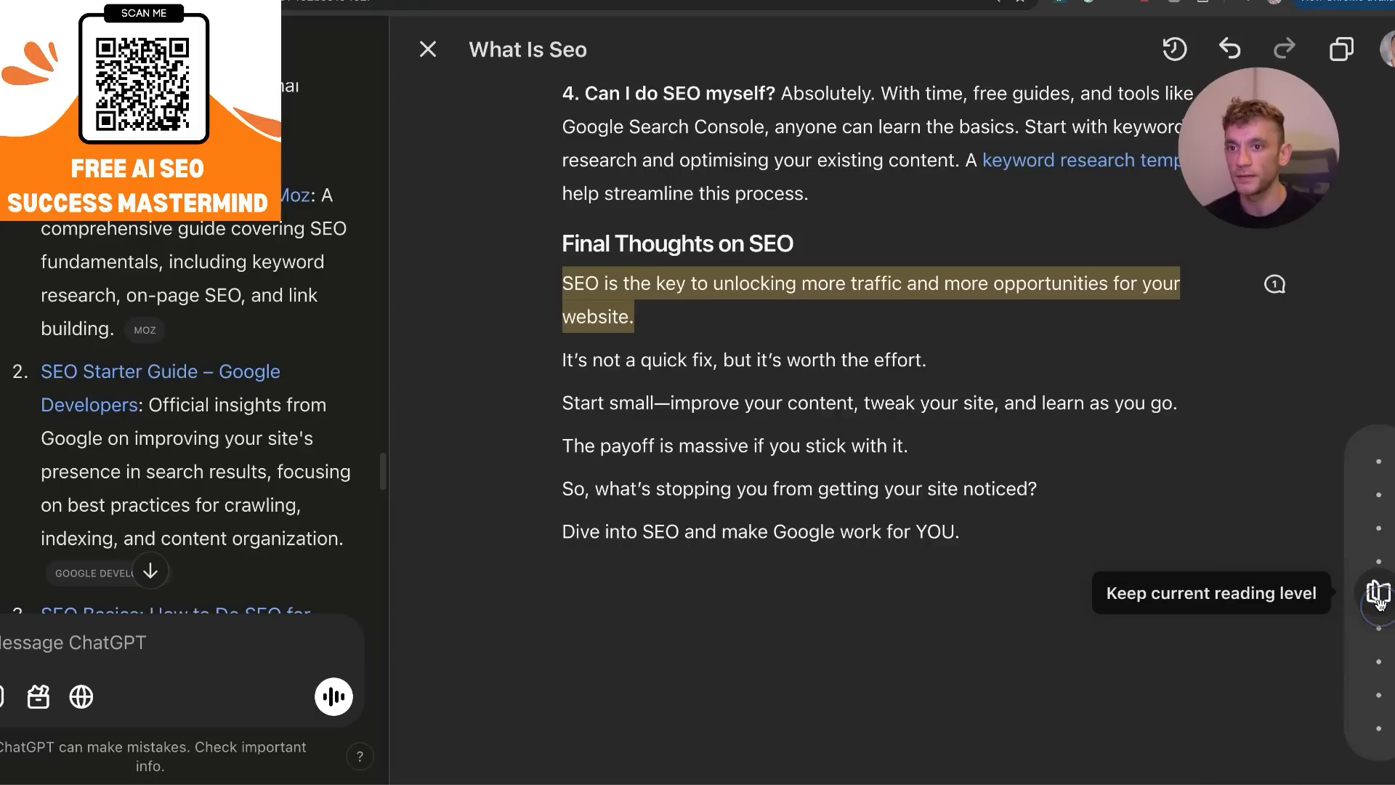
pyautogui.moveTo(1377, 594); pyautogui.dragTo(1380, 711)
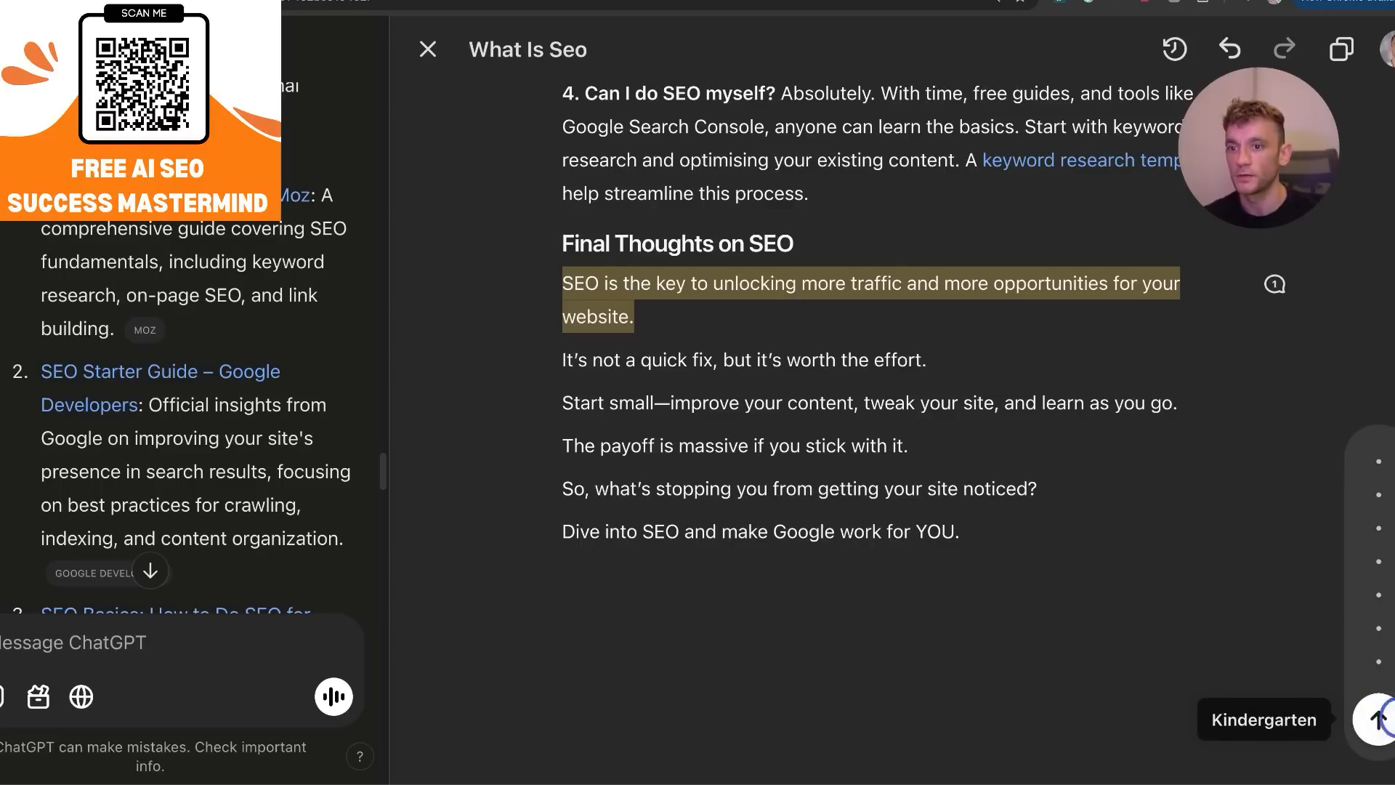
pyautogui.moveTo(1380, 719); pyautogui.dragTo(1380, 682)
pyautogui.click(1378, 677)
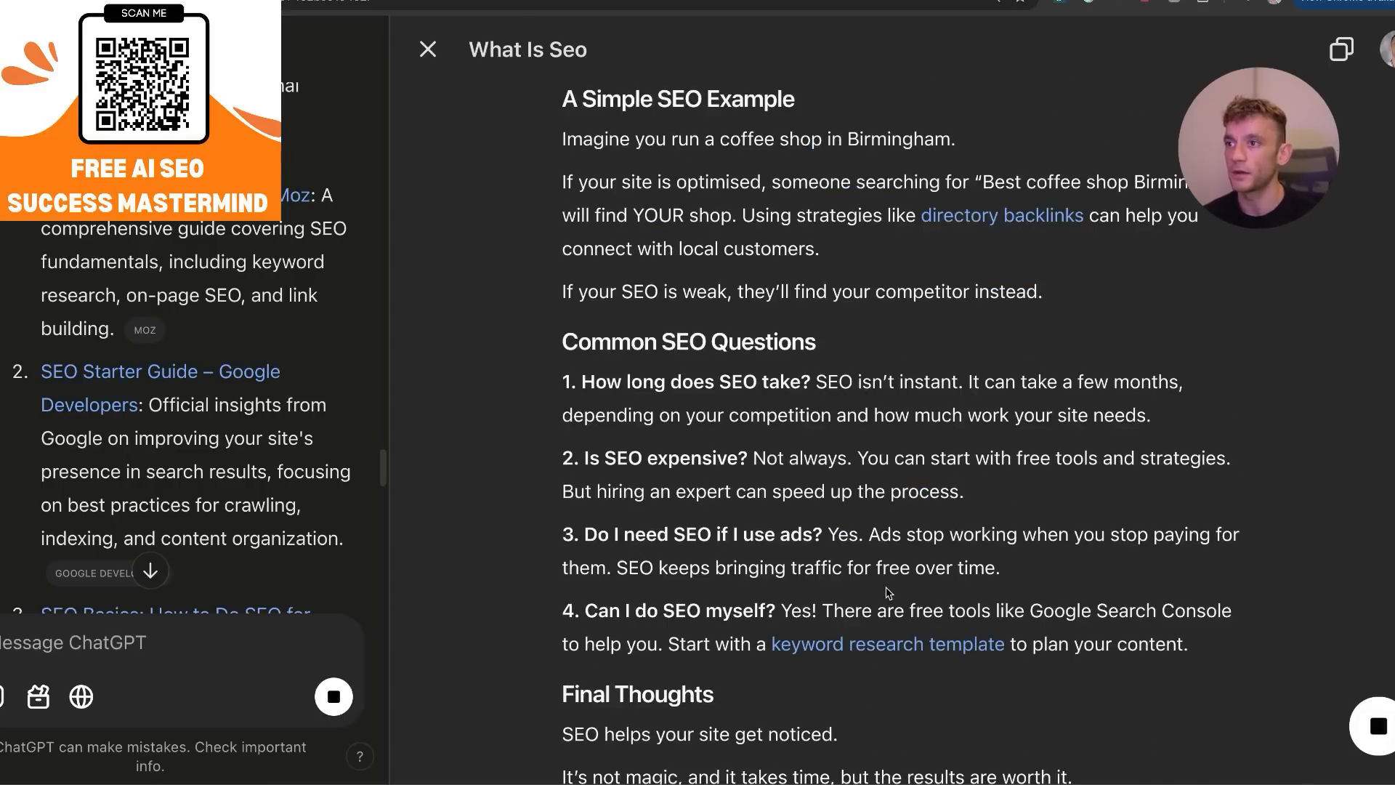
# Adjust the article's length in the canvas to make it longer.
pyautogui.moveTo(1380, 740)
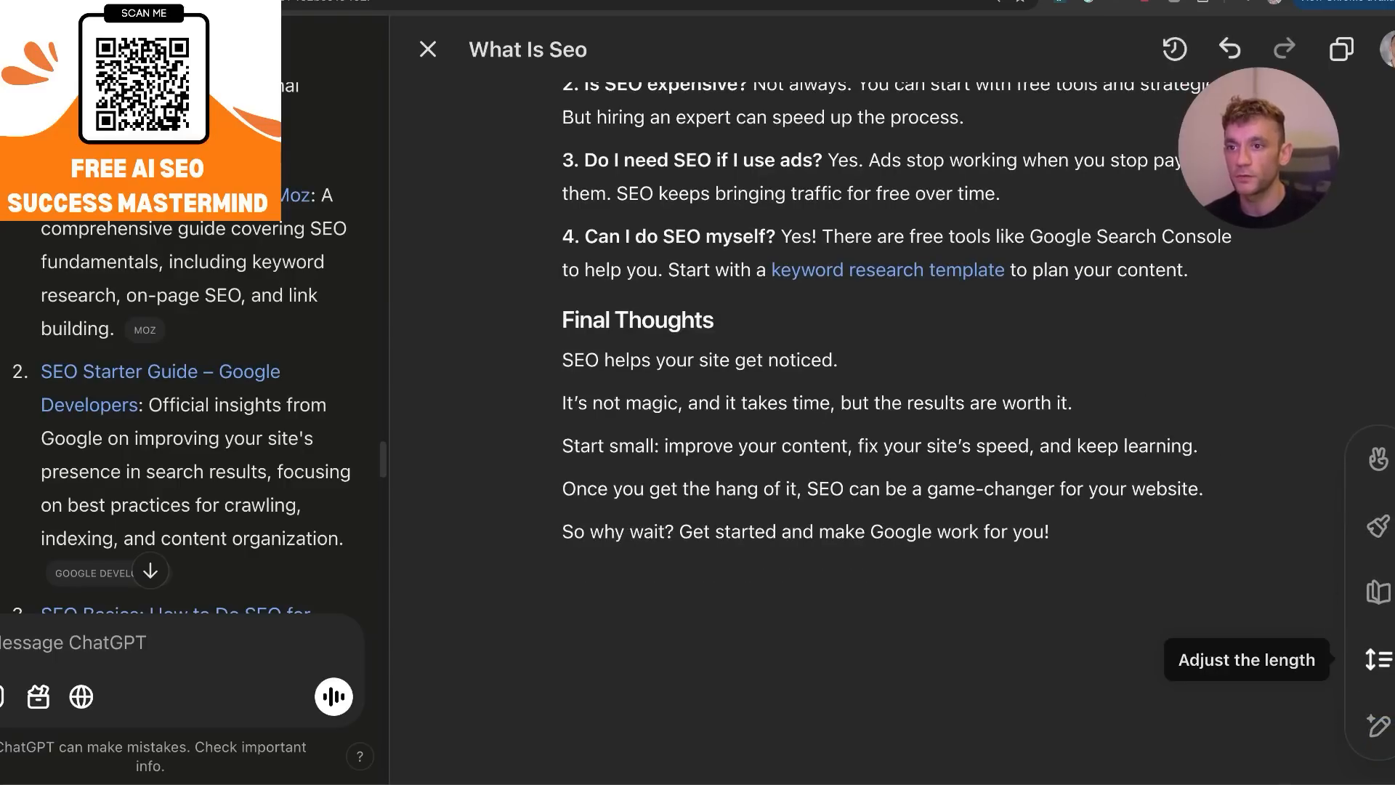
pyautogui.click(1389, 660)
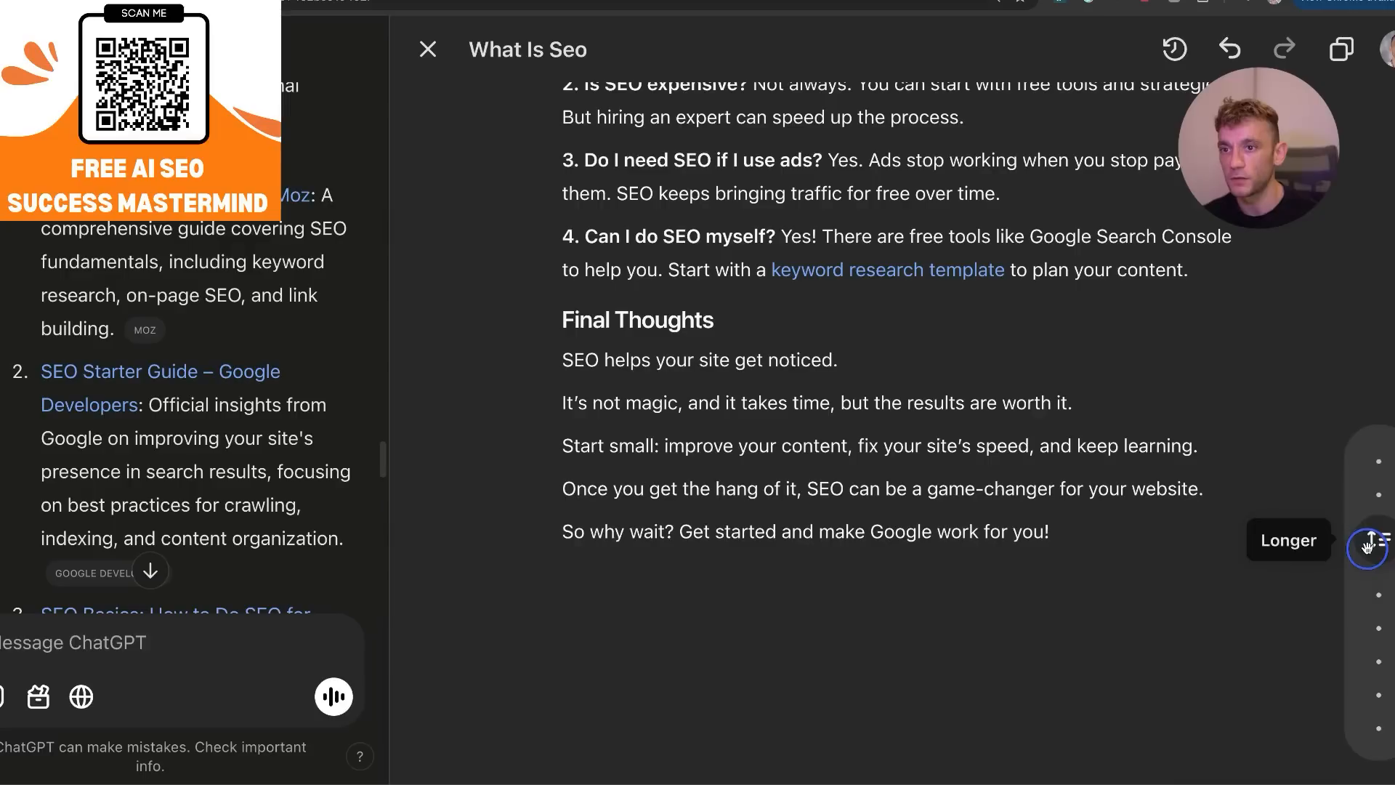
pyautogui.moveTo(1373, 492)
pyautogui.mouseDown()
pyautogui.moveTo(1375, 472)
pyautogui.moveTo(1382, 500)
pyautogui.mouseUp()
pyautogui.click(1383, 508)
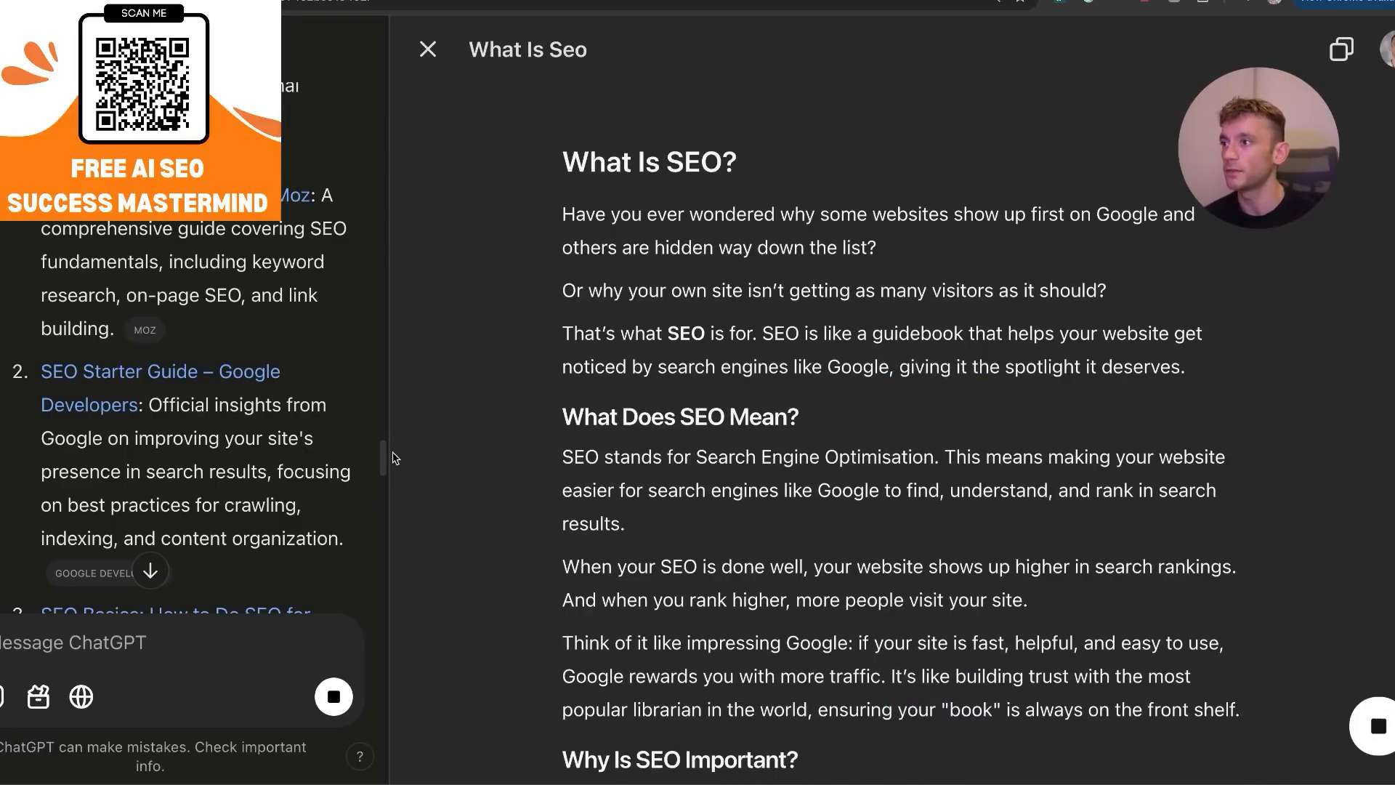
# Widen the chat pane to review the suggested external links, narrow it again and look through the recent prompts and edits.
pyautogui.moveTo(397, 458); pyautogui.dragTo(963, 661)
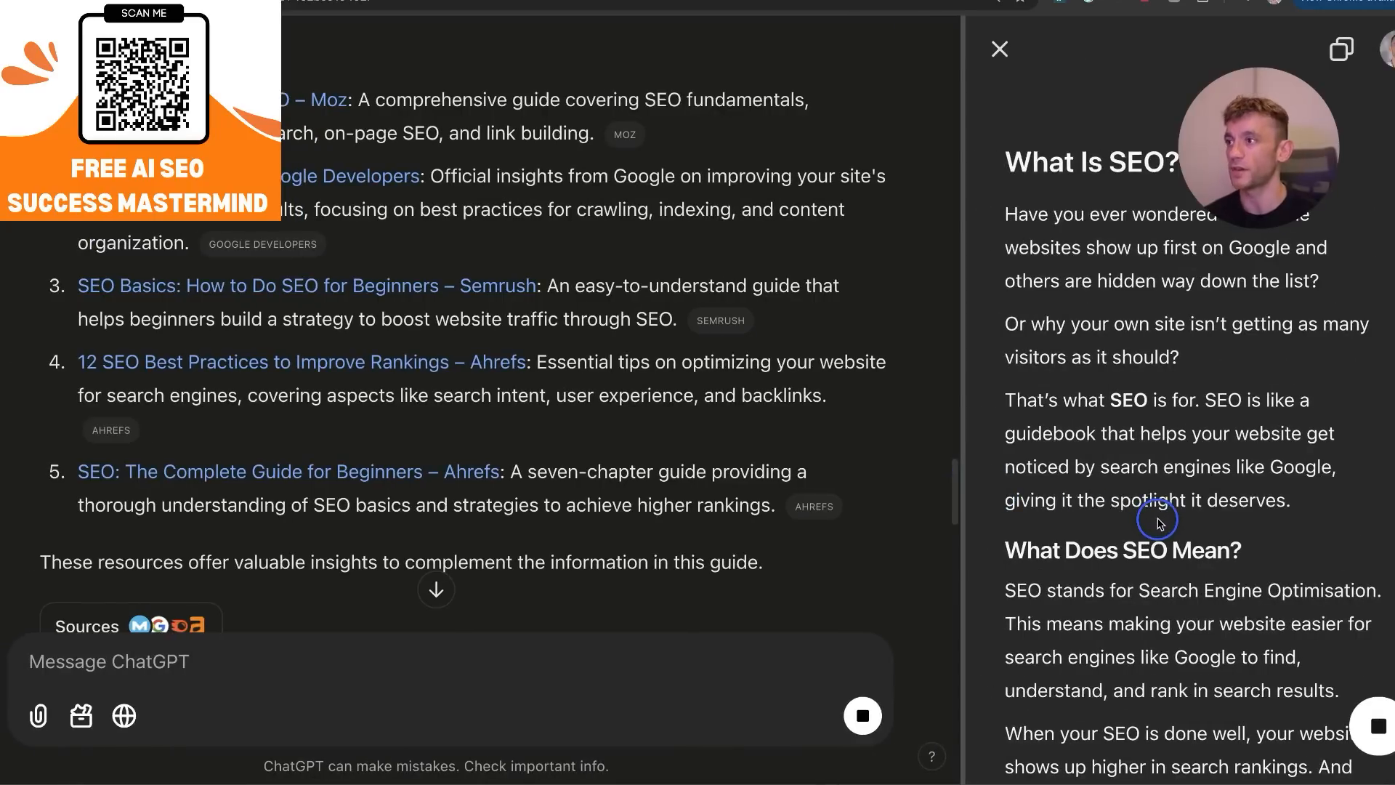
pyautogui.scroll(15, 767, 377)
pyautogui.scroll(-20, 768, 379)
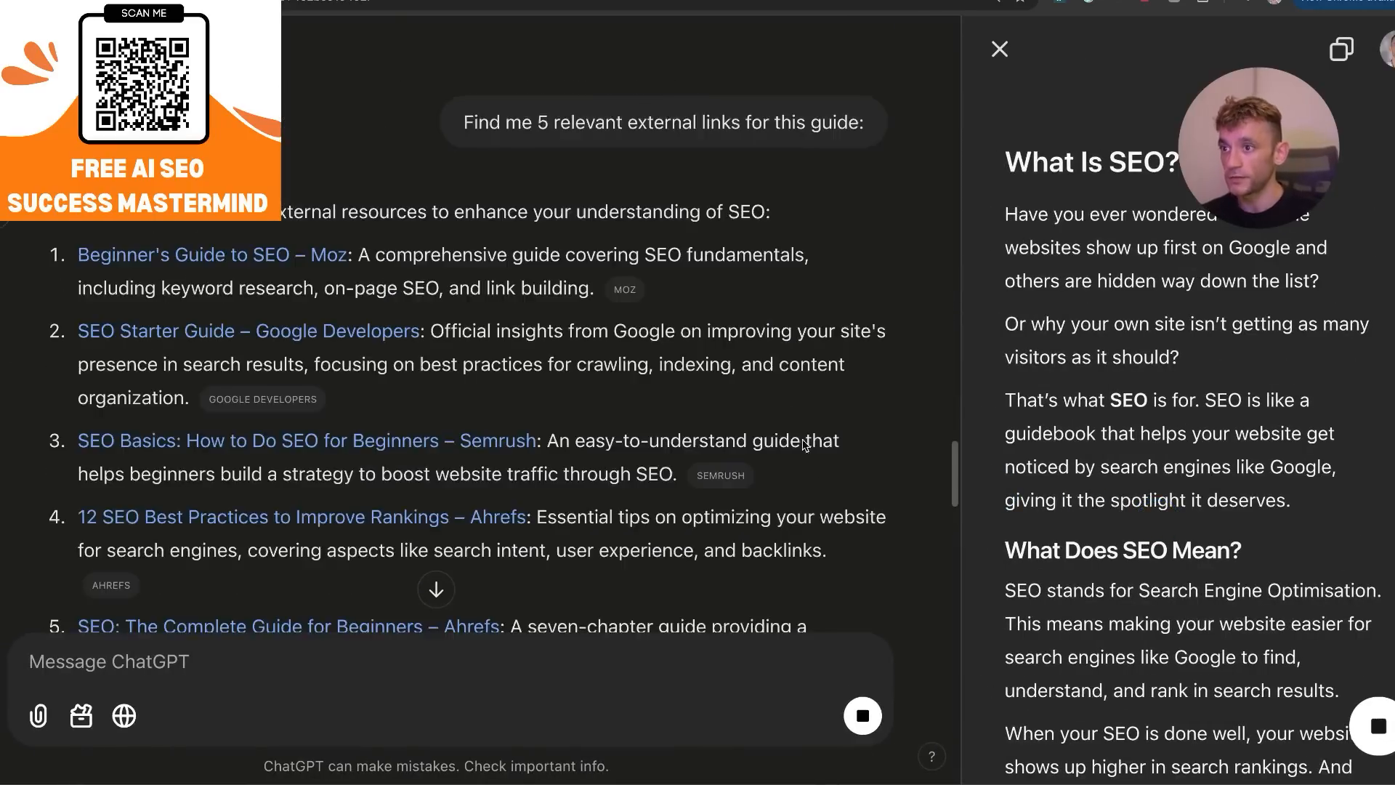
pyautogui.moveTo(962, 429); pyautogui.dragTo(1099, 507)
pyautogui.moveTo(1266, 493); pyautogui.dragTo(438, 588)
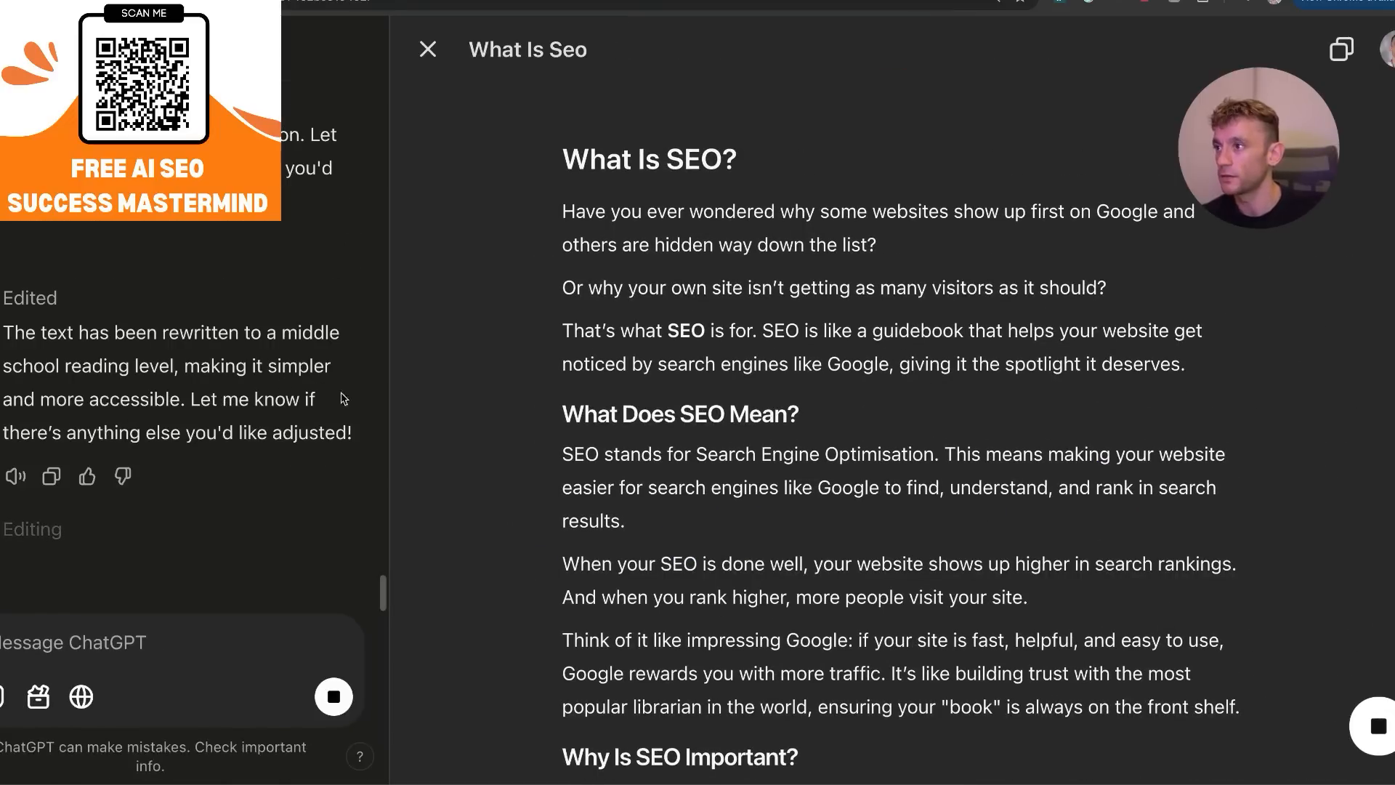
pyautogui.click(387, 411)
pyautogui.moveTo(396, 411); pyautogui.dragTo(358, 591)
pyautogui.scroll(-10, 937, 395)
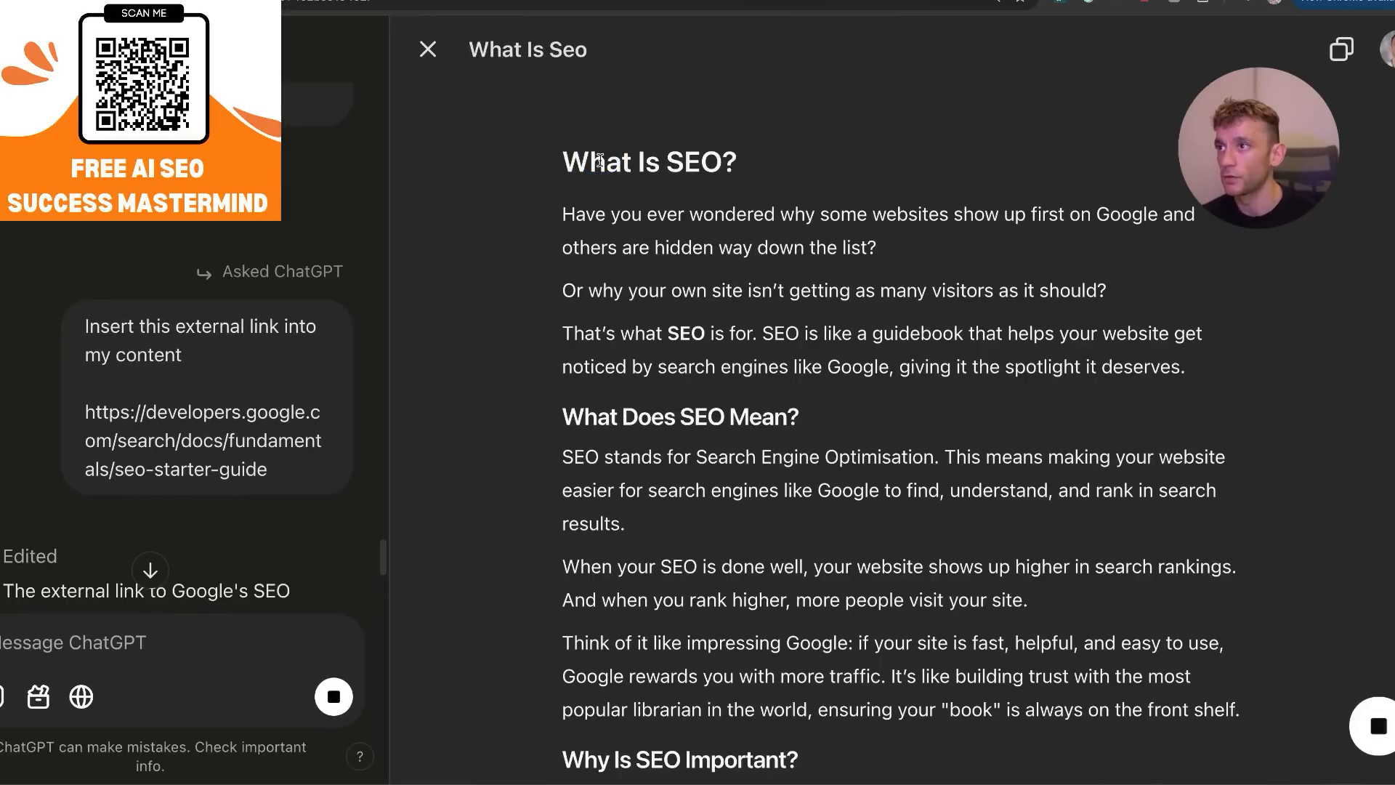
# Select all text of the lengthened article and count its words with the Word Counter Plus extension.
pyautogui.scroll(-8, 875, 477)
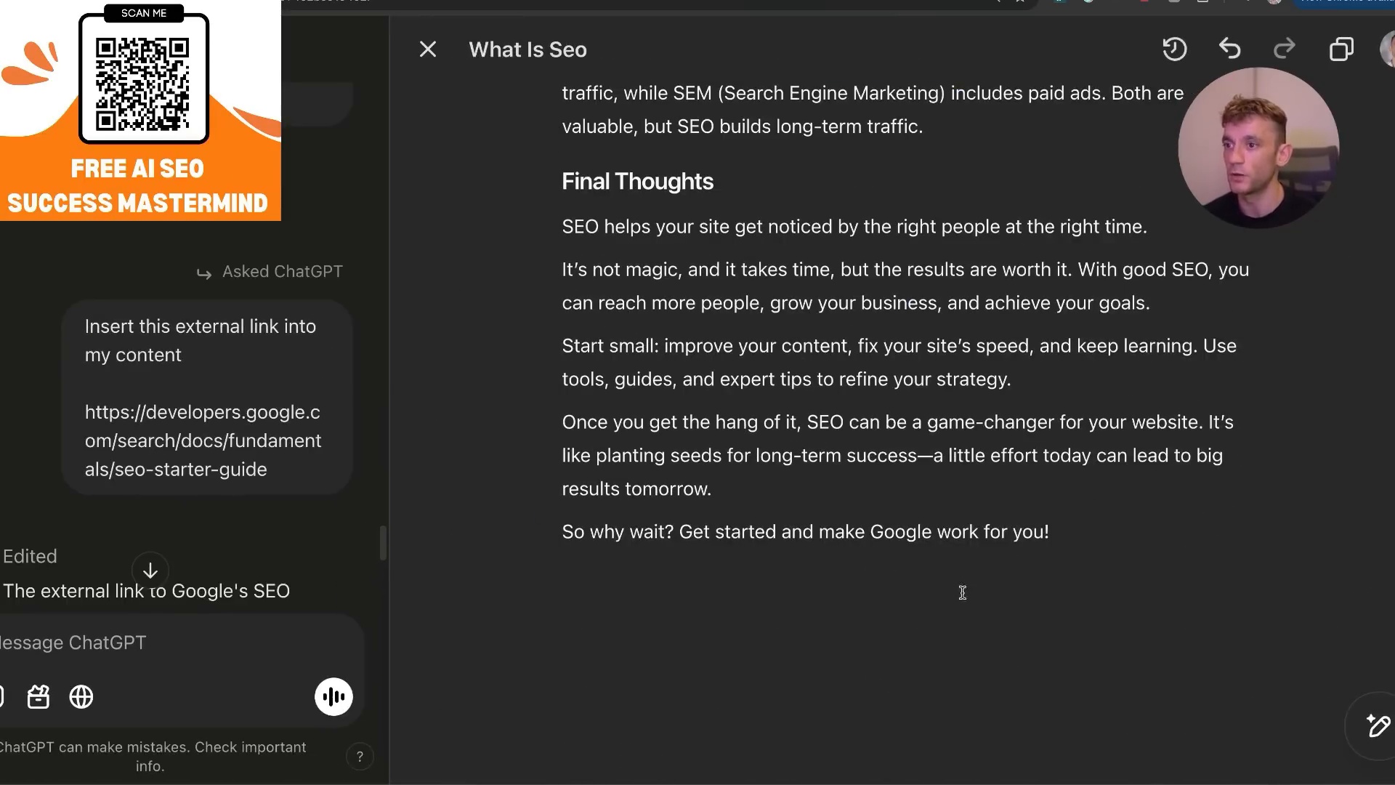
pyautogui.press('super+a')
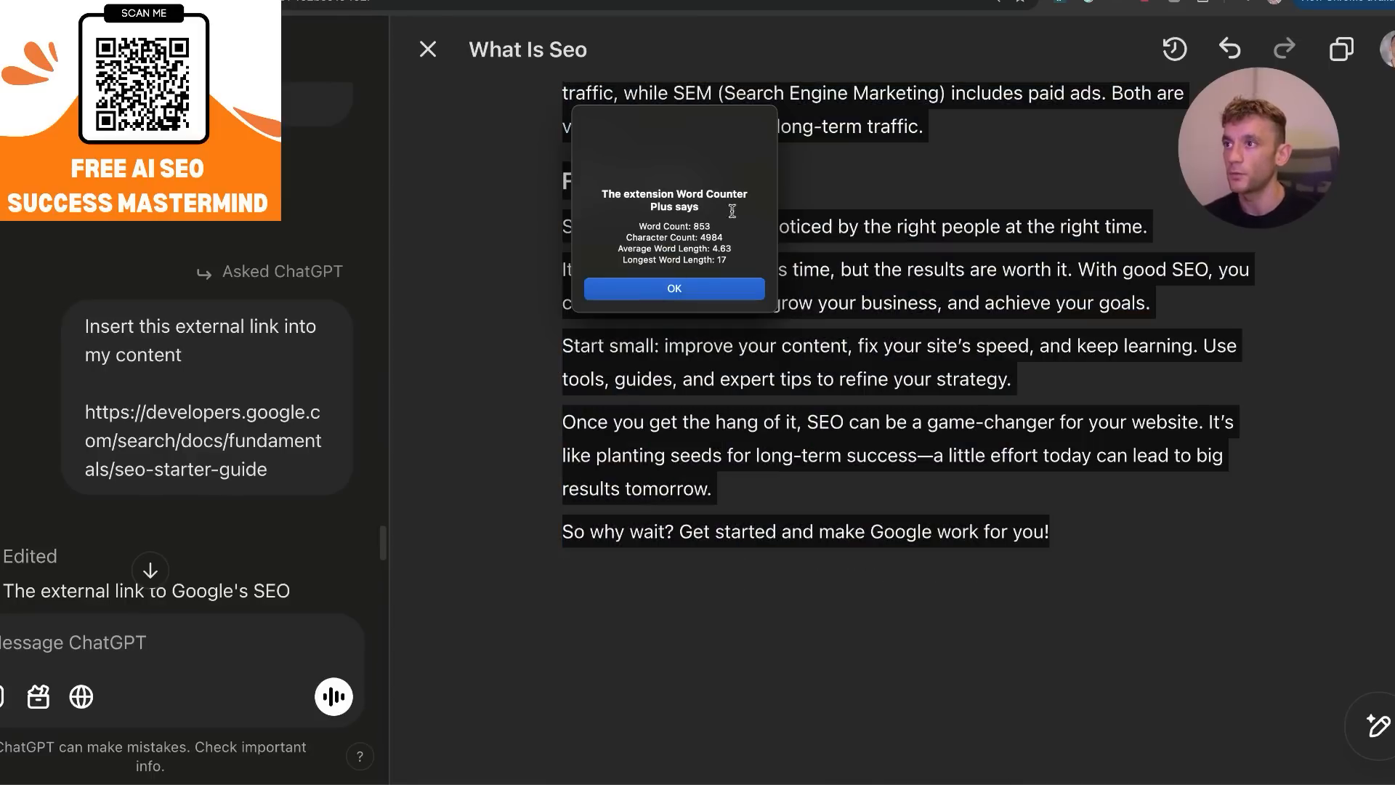
pyautogui.click(688, 285)
pyautogui.click(695, 282)
# Read through the lengthened article, examining its introduction, SEO importance section, common questions and links.
pyautogui.scroll(5, 691, 356)
pyautogui.scroll(10, 690, 356)
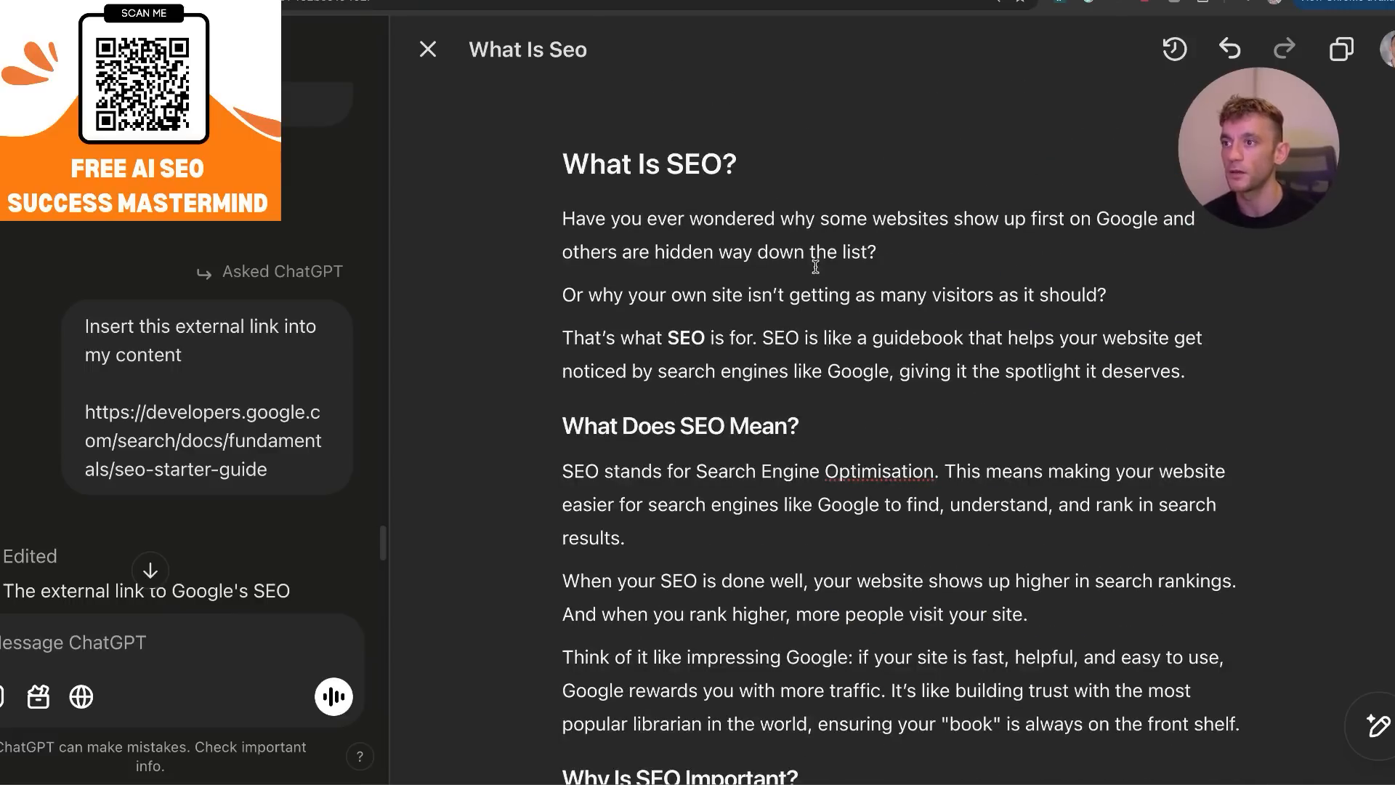
pyautogui.scroll(-4, 813, 260)
pyautogui.scroll(4, 759, 526)
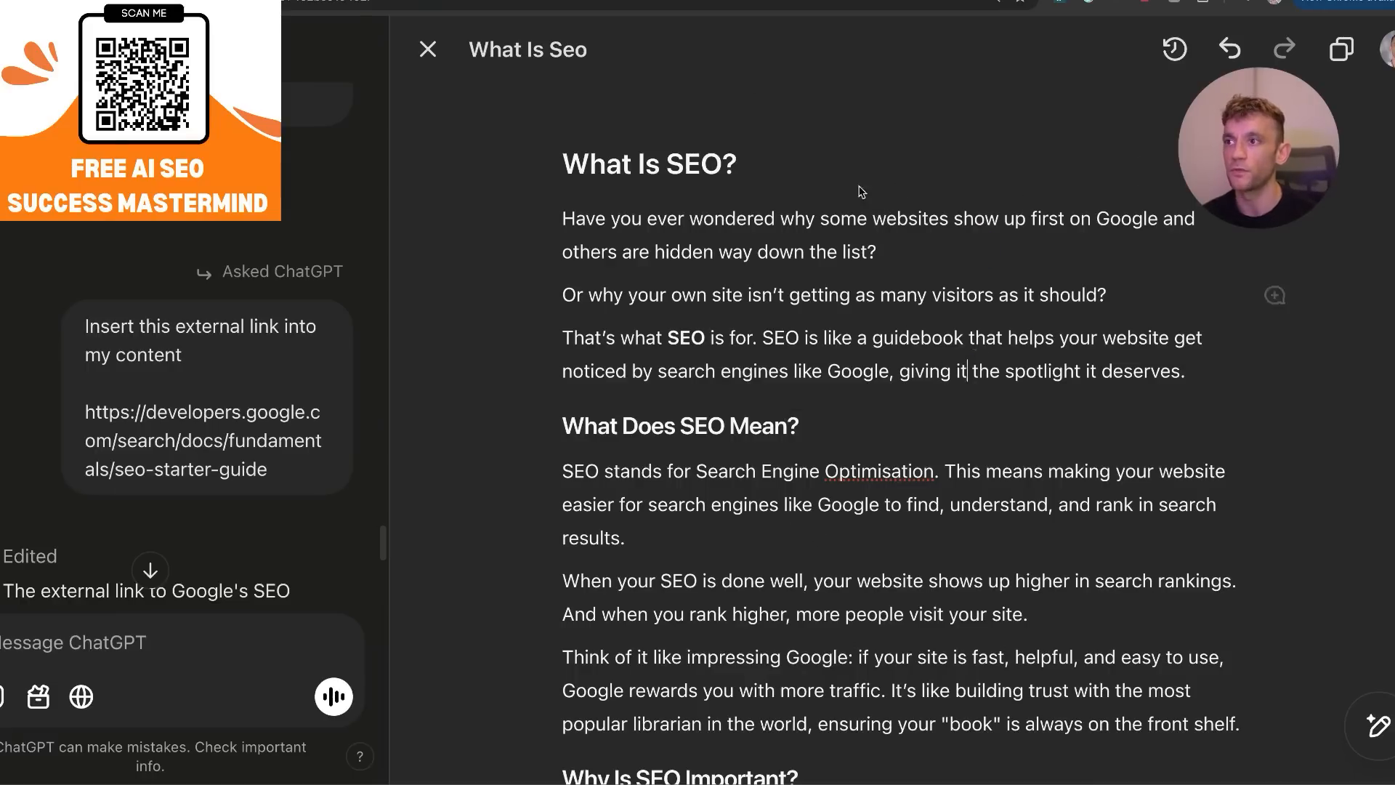
pyautogui.scroll(-15, 842, 214)
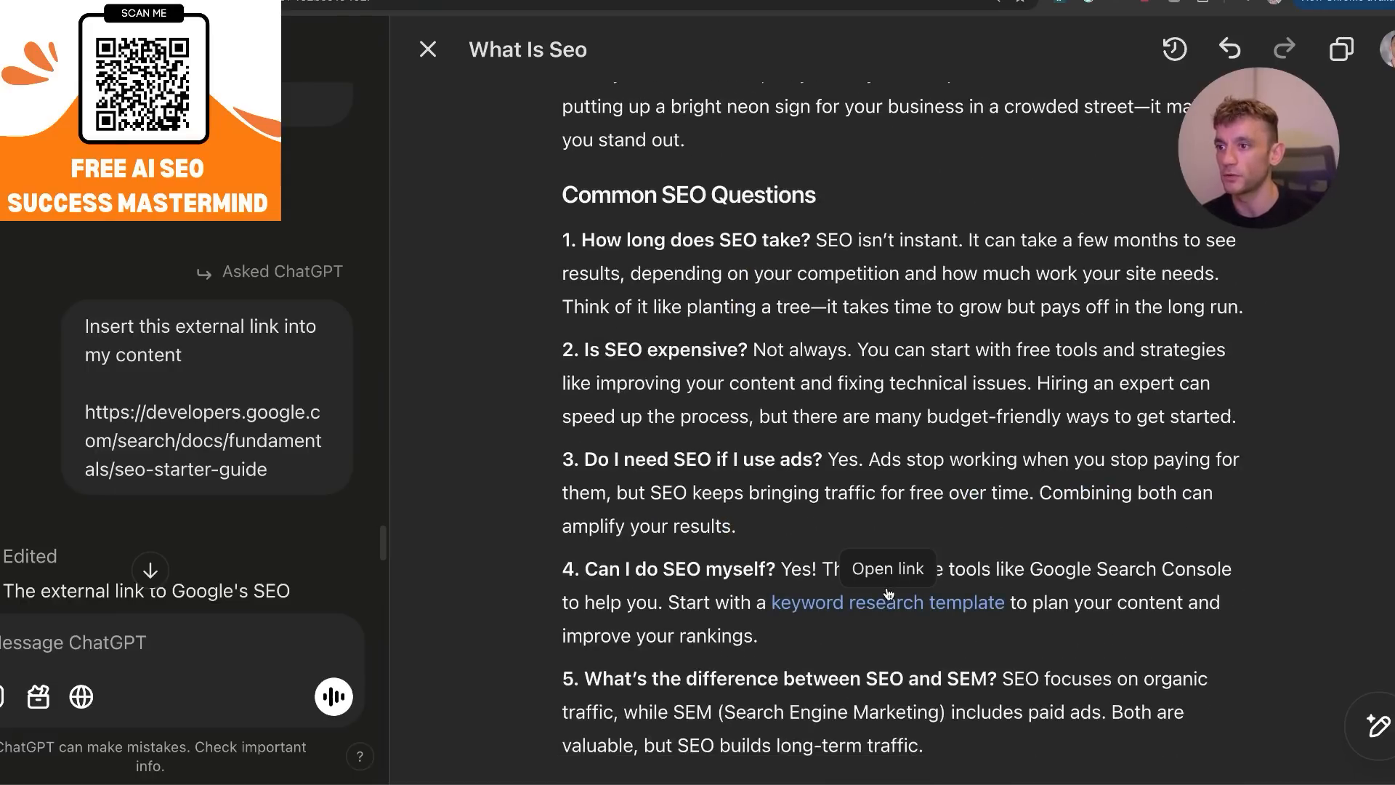
pyautogui.scroll(15, 842, 508)
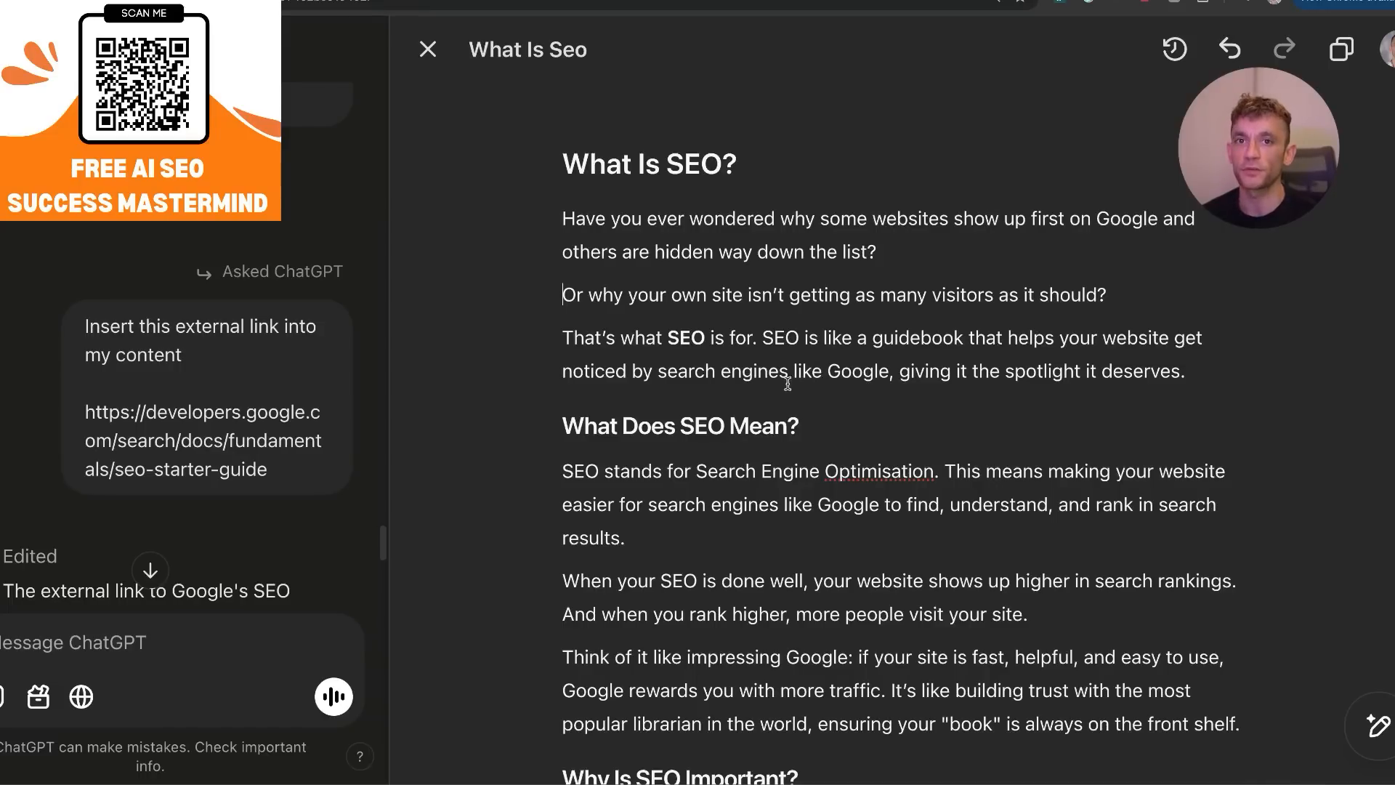
pyautogui.scroll(-4, 776, 375)
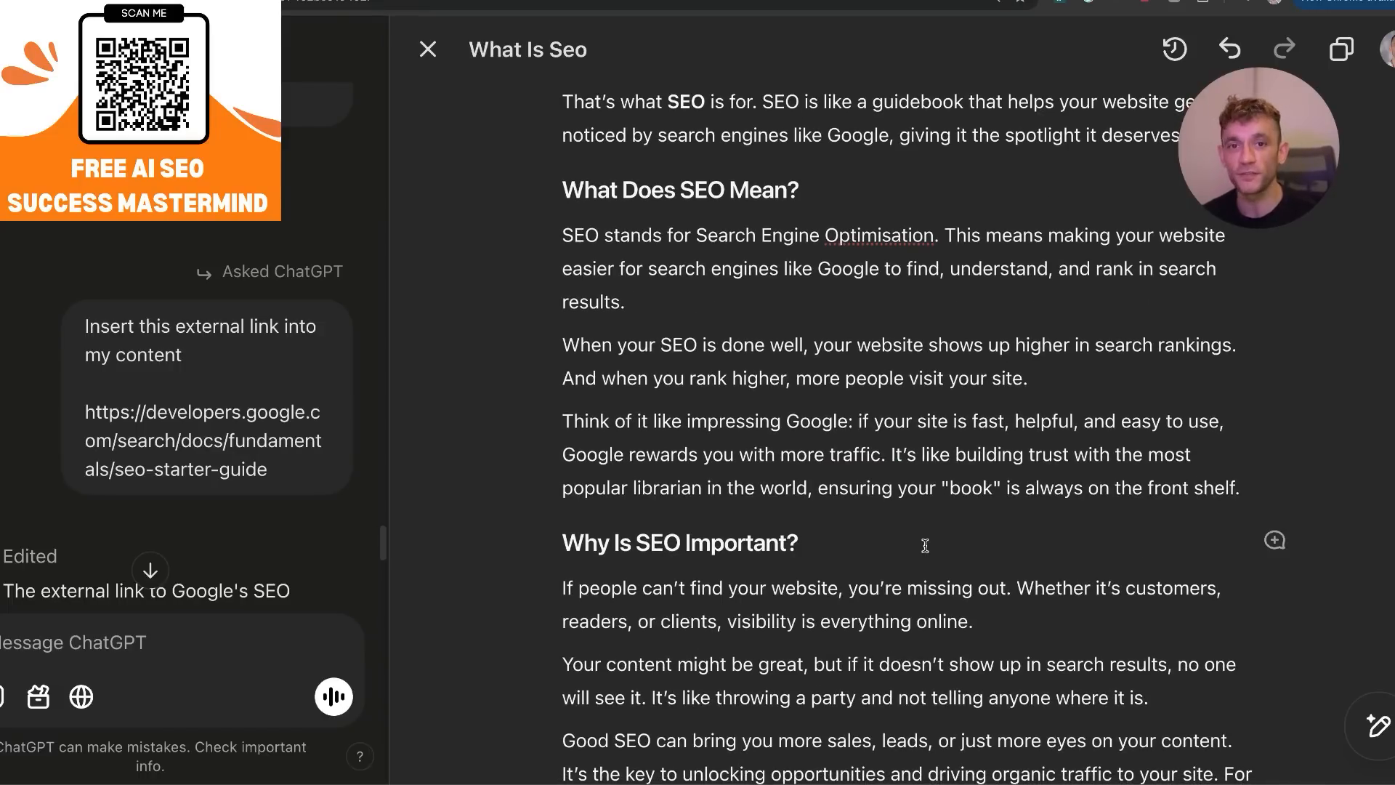
pyautogui.scroll(-1, 794, 416)
pyautogui.scroll(-10, 794, 416)
pyautogui.scroll(15, 796, 392)
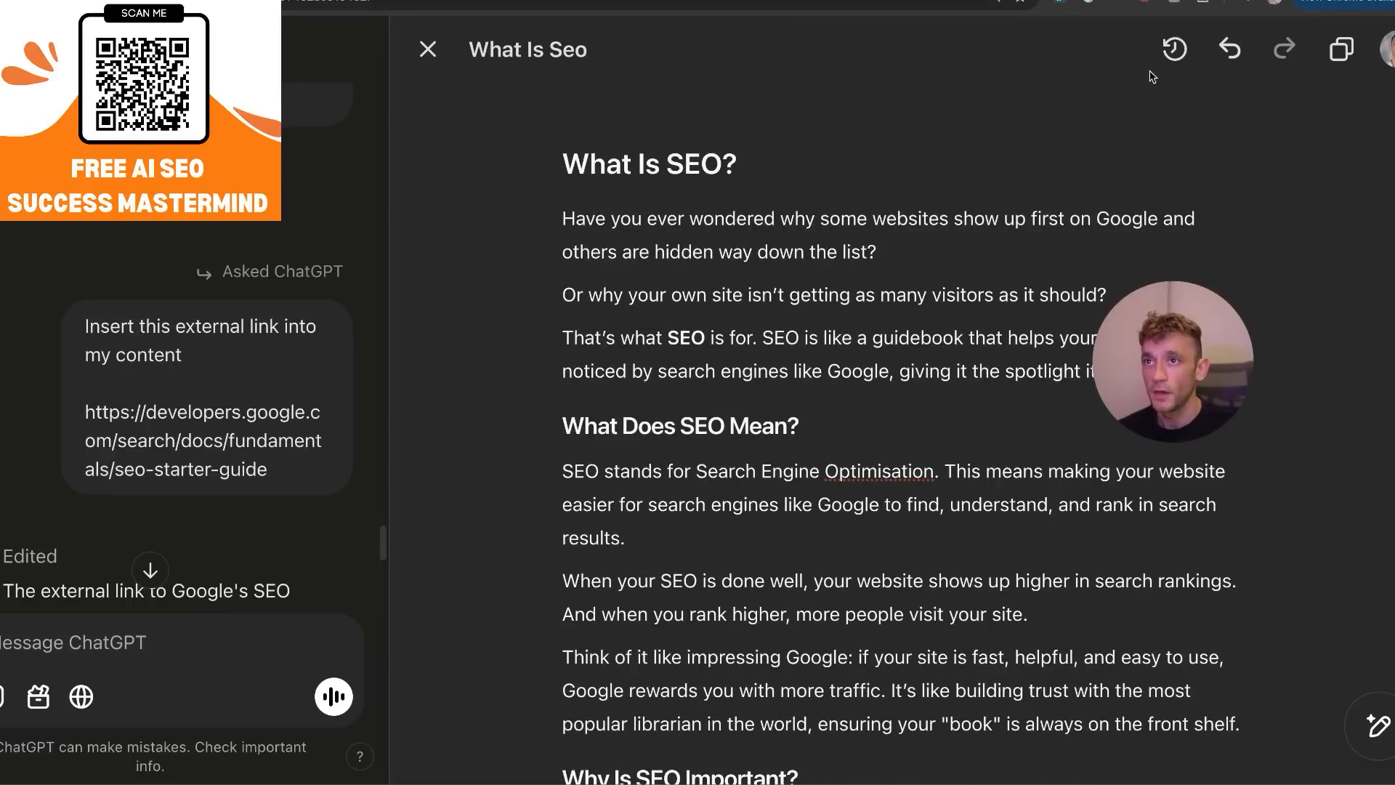
# Show the tracked changes of the article, look through the added and removed text, and leave the changes view.
pyautogui.click(1178, 48)
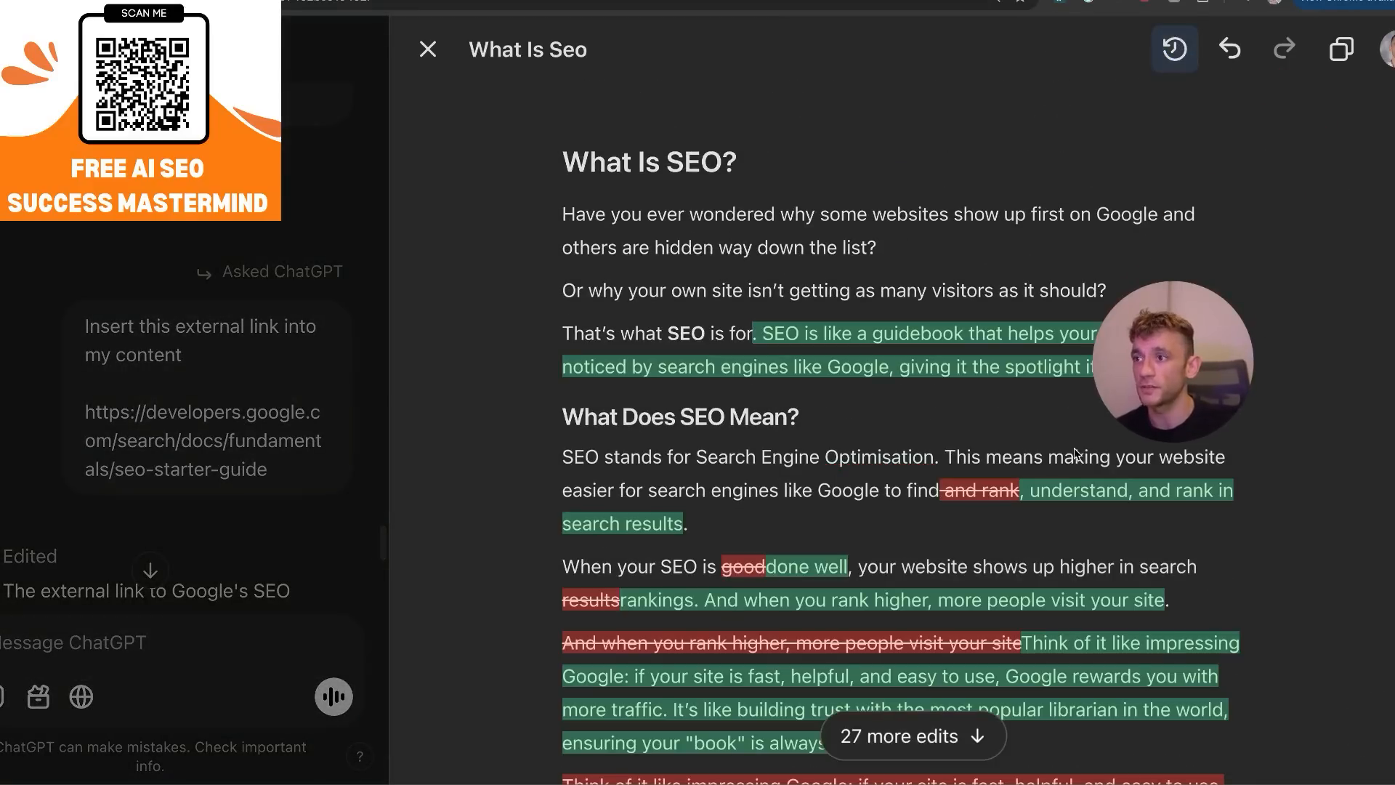
pyautogui.scroll(-10, 885, 542)
pyautogui.scroll(-15, 885, 542)
pyautogui.scroll(20, 881, 569)
pyautogui.scroll(10, 852, 597)
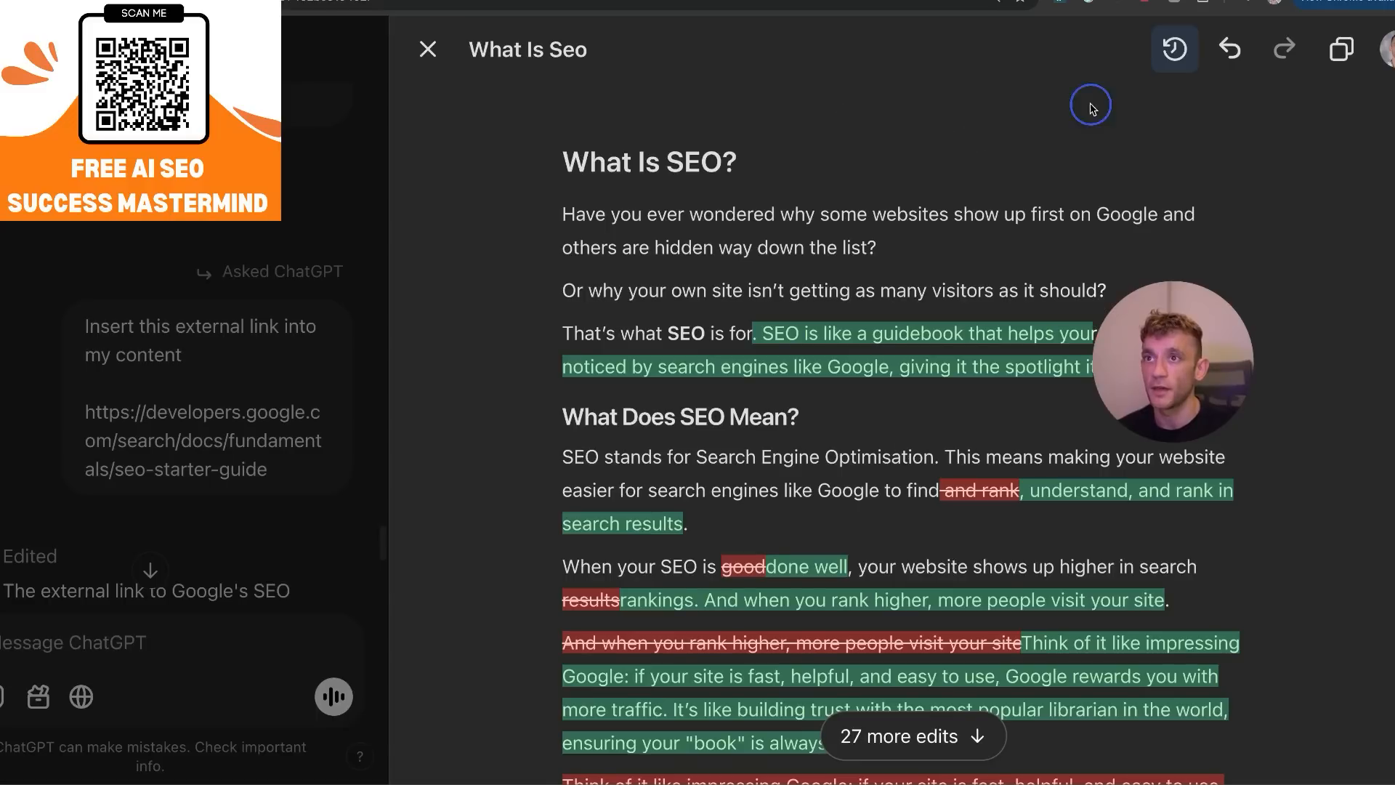
pyautogui.click(1092, 107)
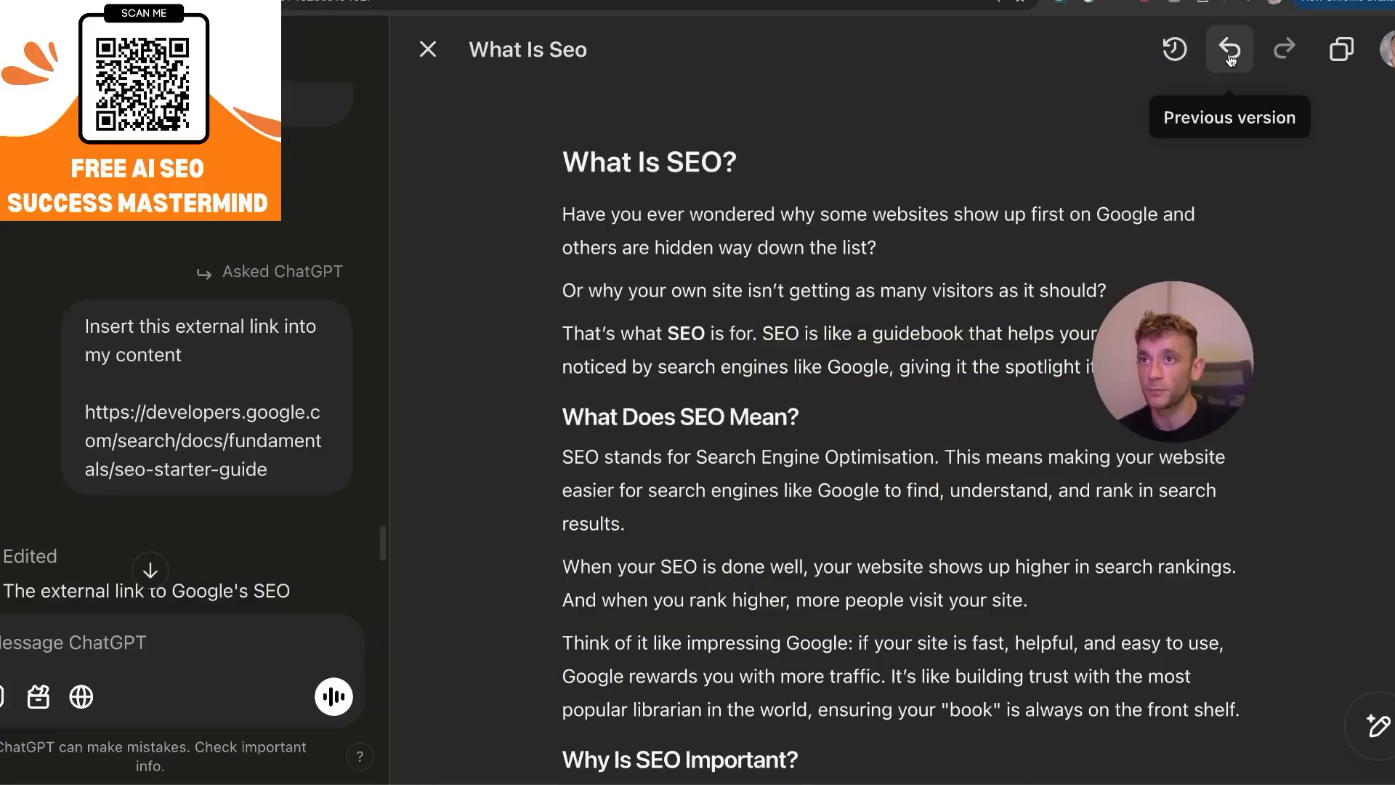
# Copy the whole What Is SEO article from the canvas, paste it into a Google Docs document and check its beginning.
pyautogui.click(1341, 49)
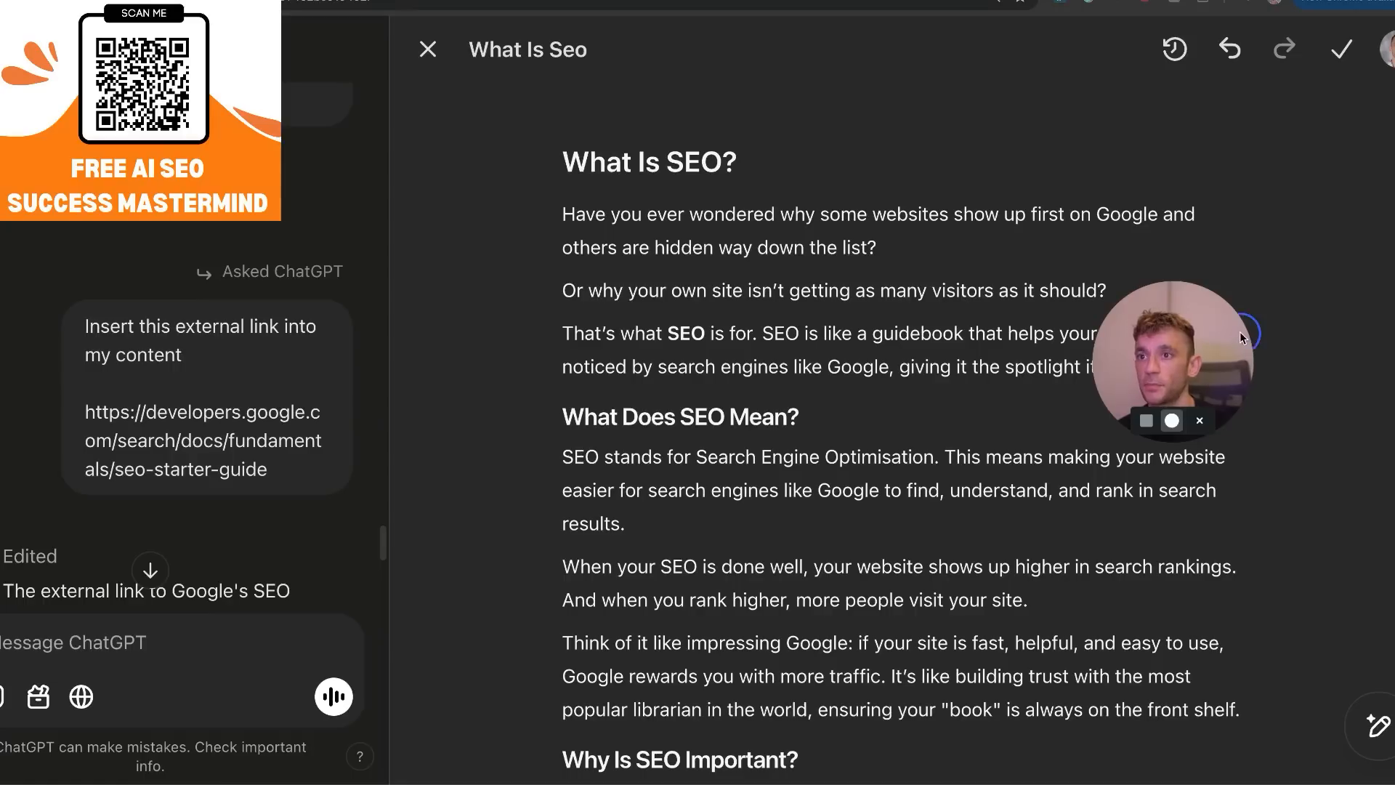
pyautogui.moveTo(1240, 332); pyautogui.dragTo(1264, 168)
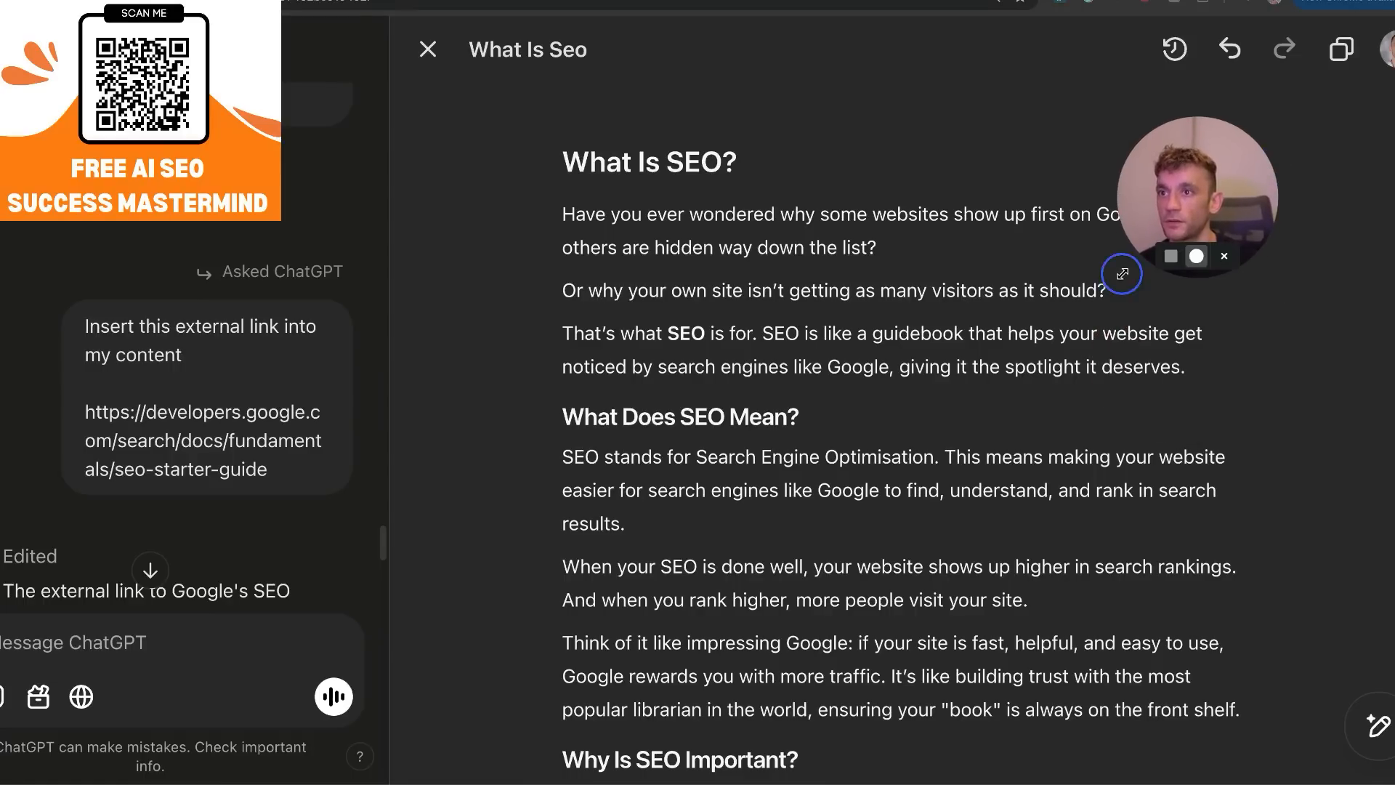
pyautogui.moveTo(1122, 273); pyautogui.dragTo(1057, 338)
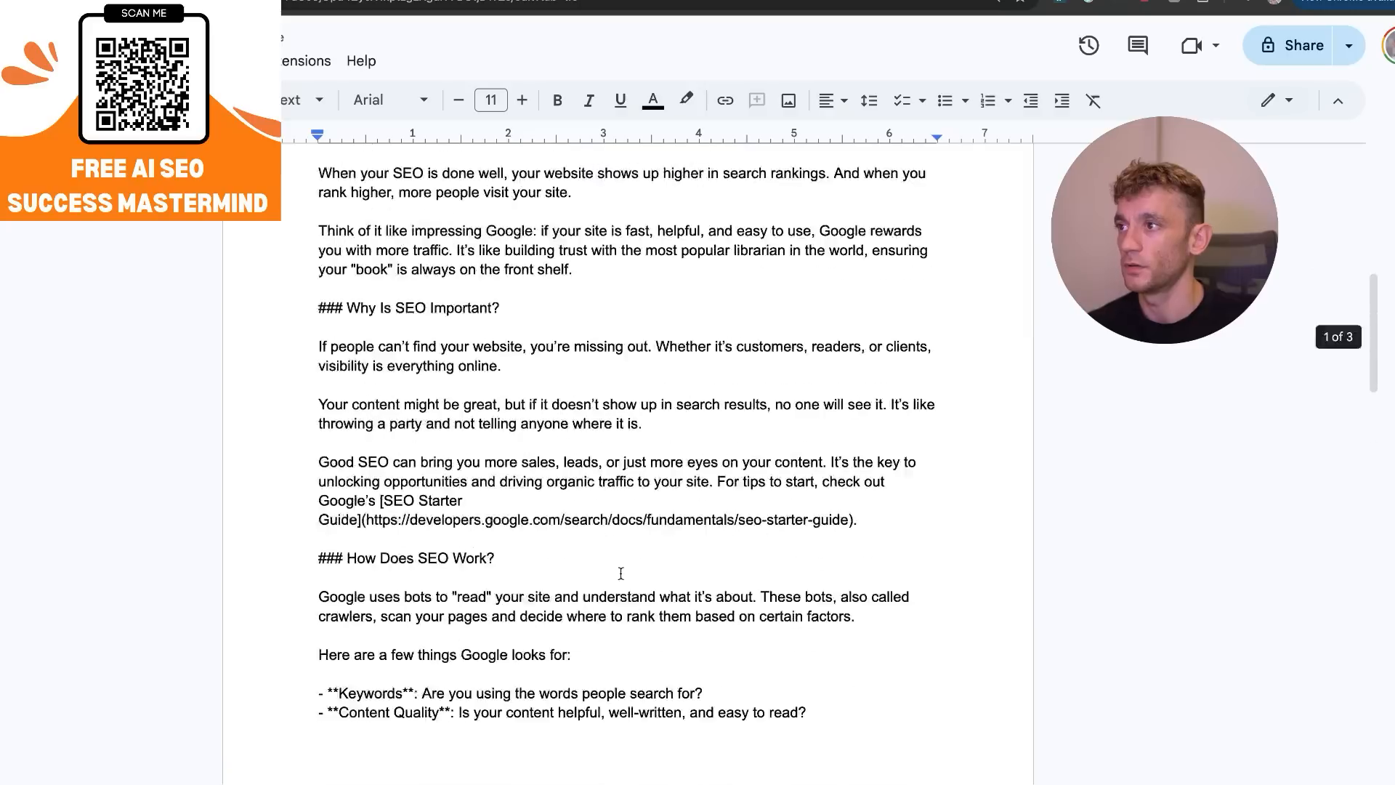
pyautogui.scroll(5, 212, 320)
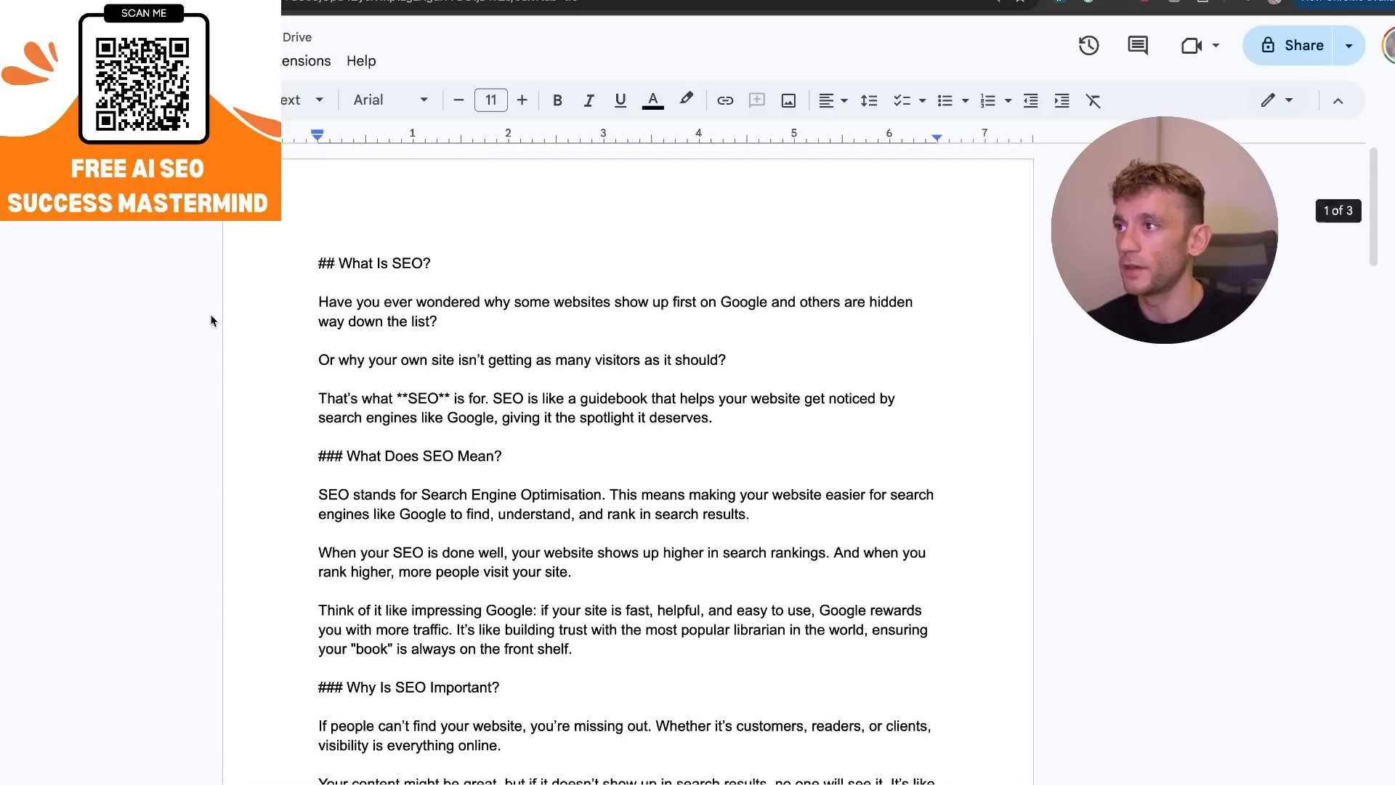
pyautogui.moveTo(290, 232); pyautogui.dragTo(627, 413)
pyautogui.click(629, 415)
# Open the online Markdown editor in a new browser tab and replace its existing text with the copied SEO article.
pyautogui.press('super+t')
pyautogui.write('mark')
pyautogui.press('Return')
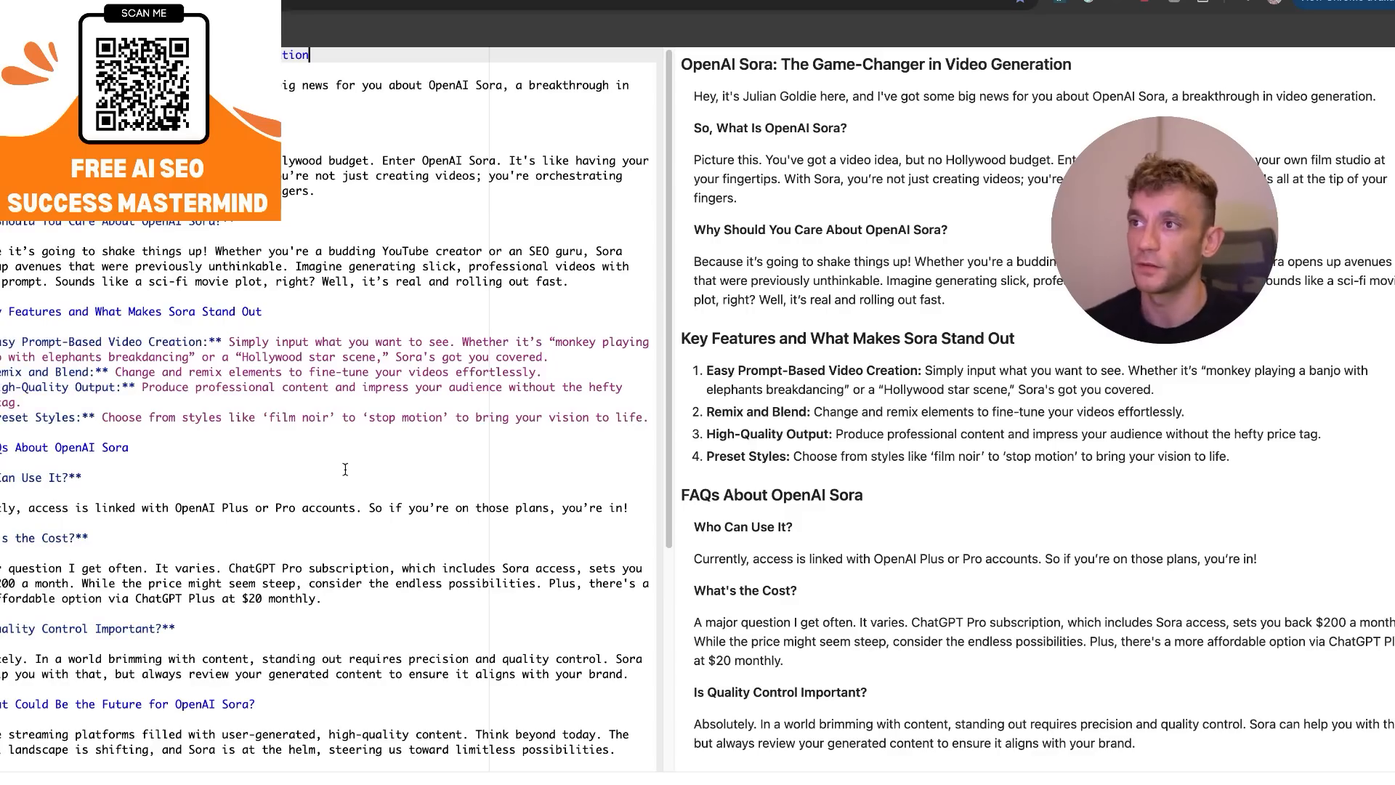
pyautogui.hotkey('ctrl', 'a')
pyautogui.hotkey('ctrl', 'v')
pyautogui.moveTo(1194, 231); pyautogui.dragTo(1294, 207)
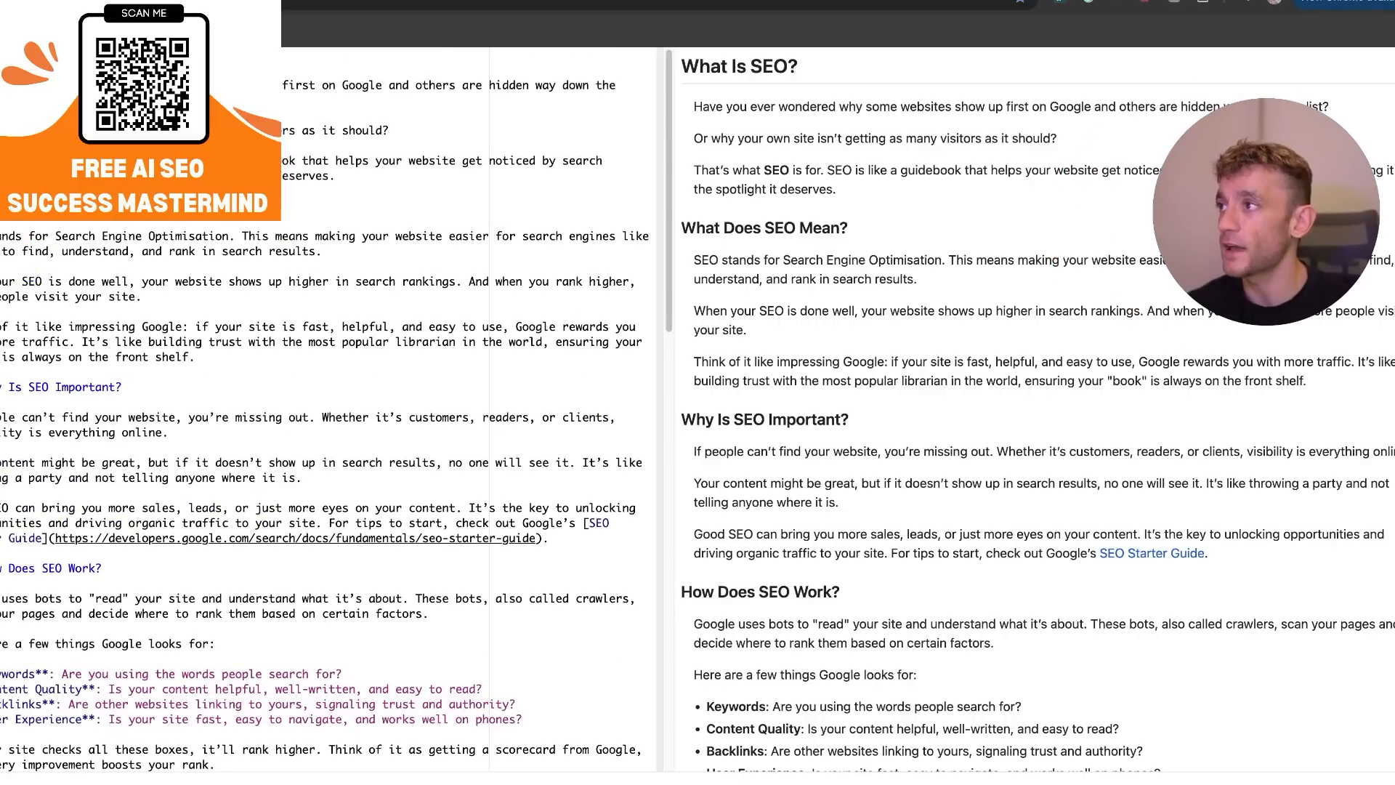
# Compare the article's Markdown source with its rendered preview, examining the headings, bullet lists, links and common questions.
pyautogui.click(167, 207)
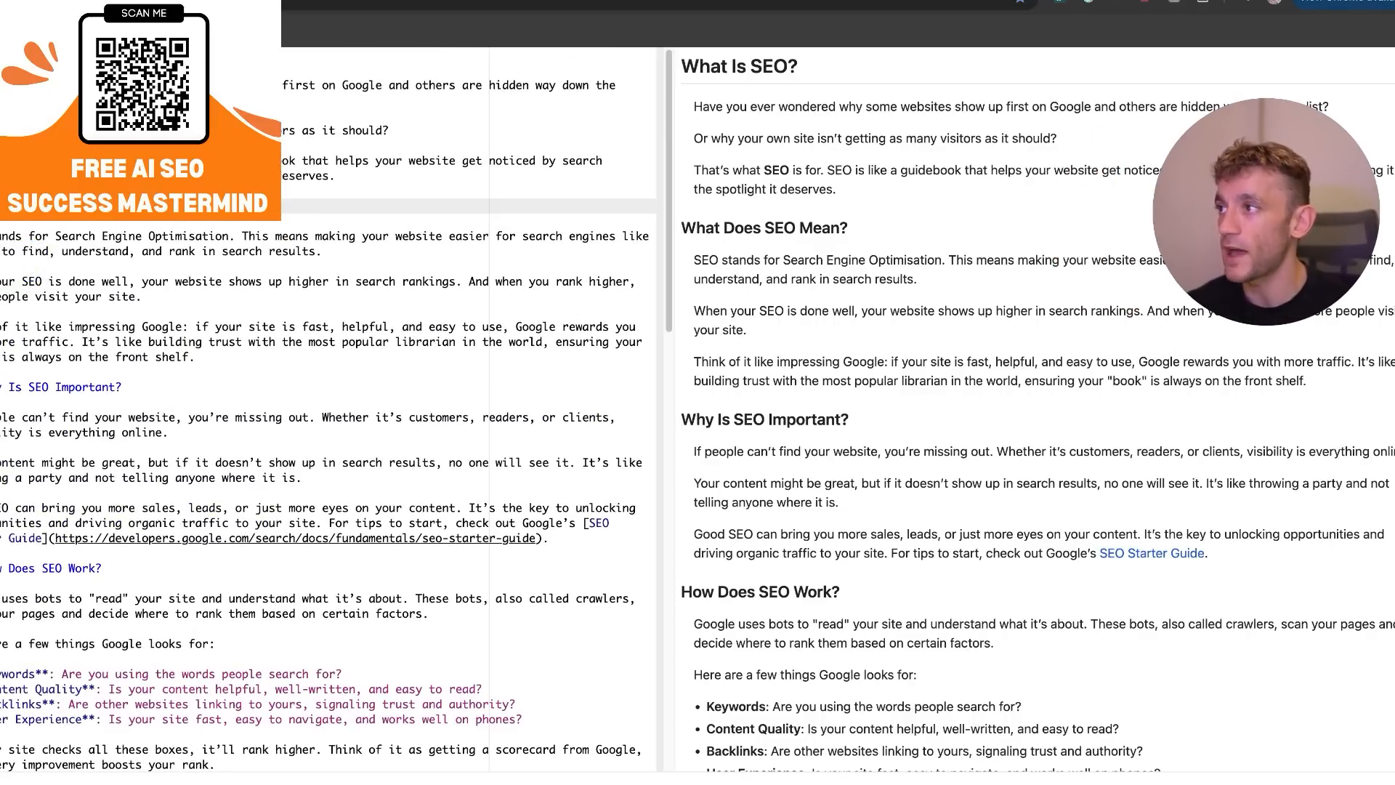
pyautogui.scroll(-3, 249, 396)
pyautogui.scroll(3, 285, 510)
pyautogui.tripleClick(897, 420)
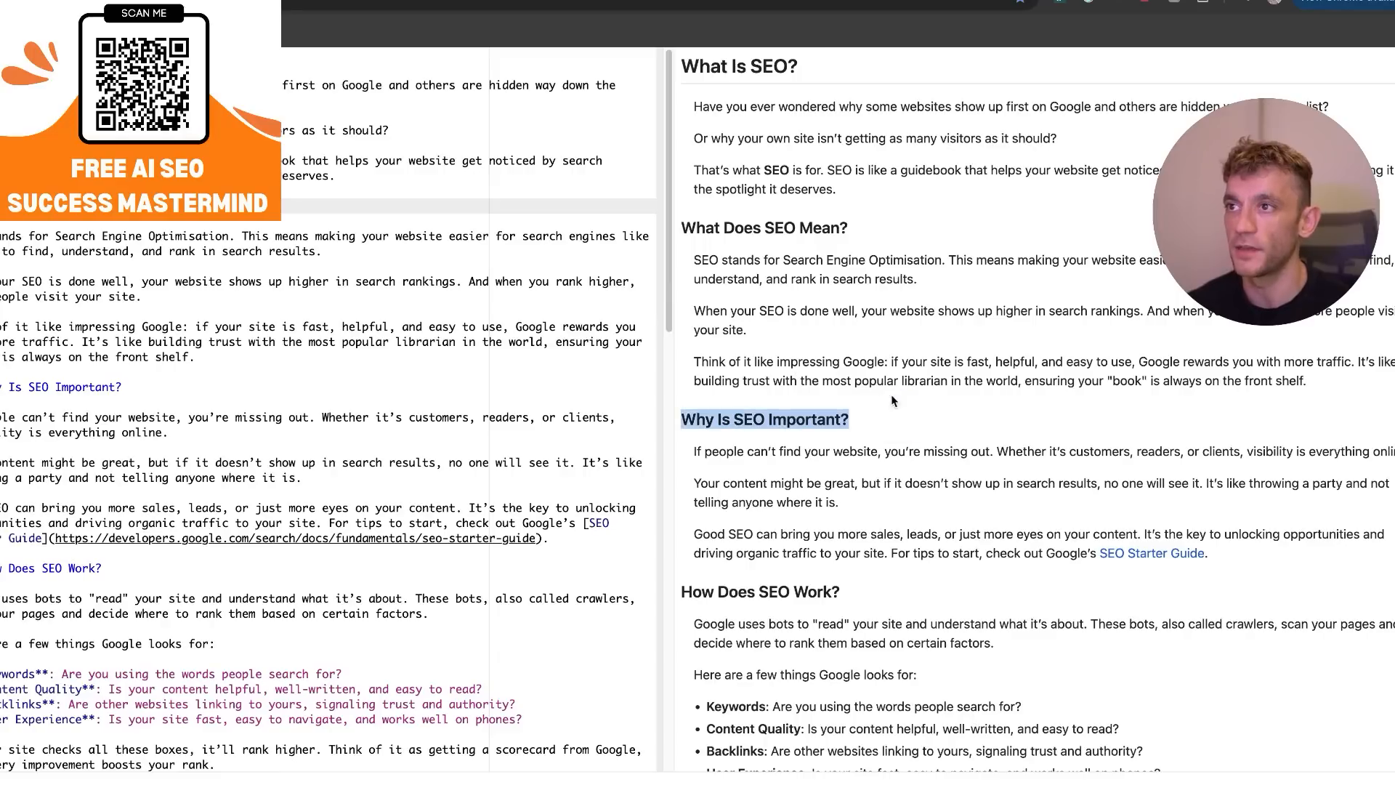
pyautogui.click(610, 3)
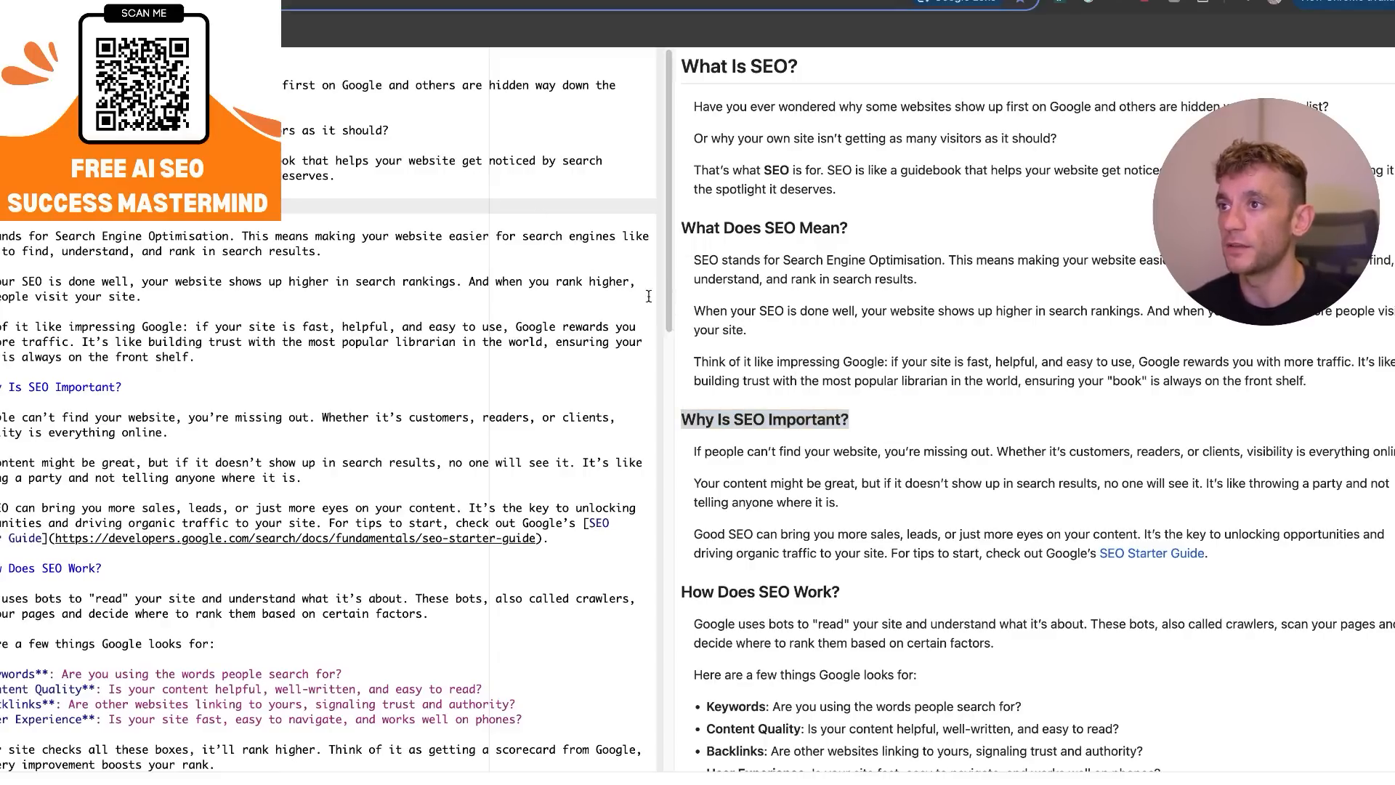
pyautogui.moveTo(1249, 240); pyautogui.dragTo(534, 225)
pyautogui.click(855, 517)
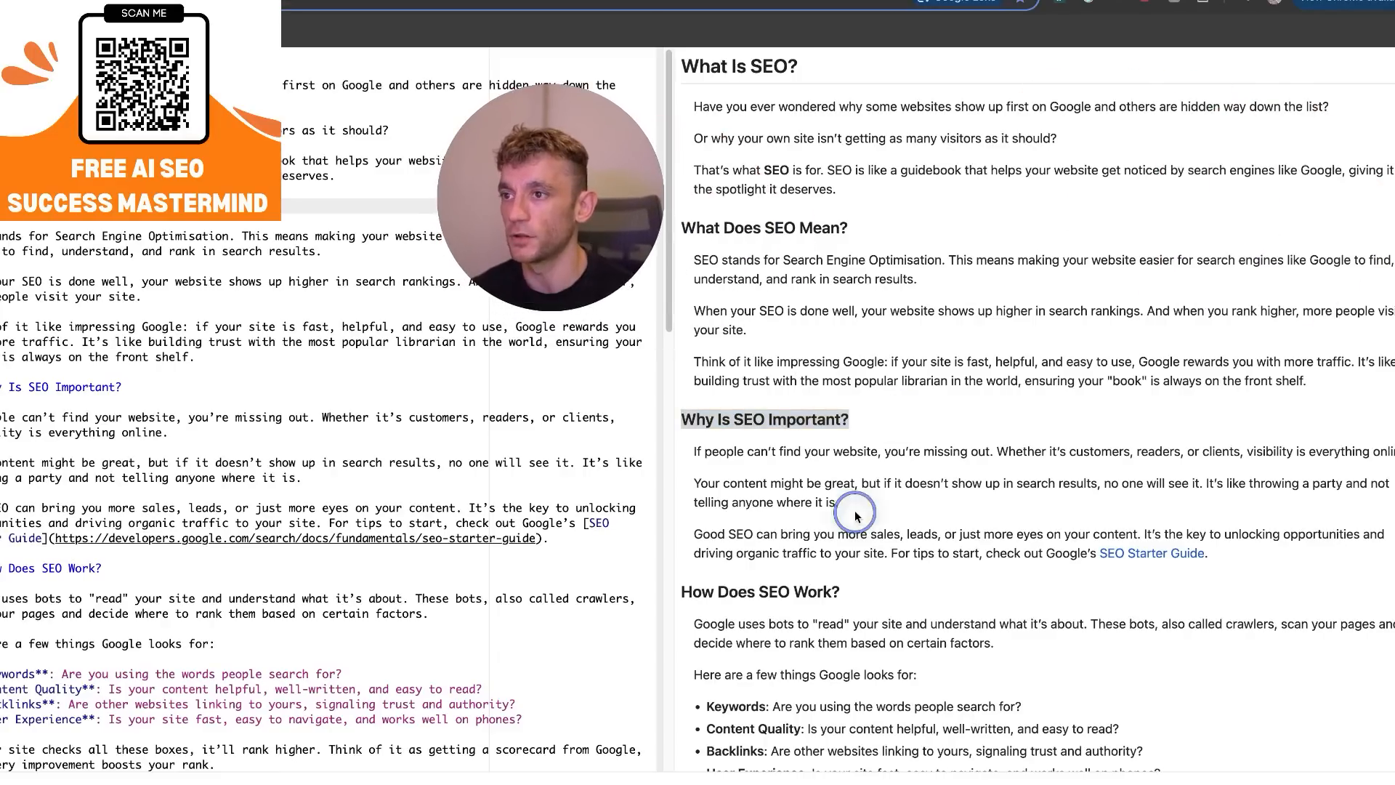
pyautogui.scroll(-15, 855, 516)
pyautogui.scroll(4, 1358, 639)
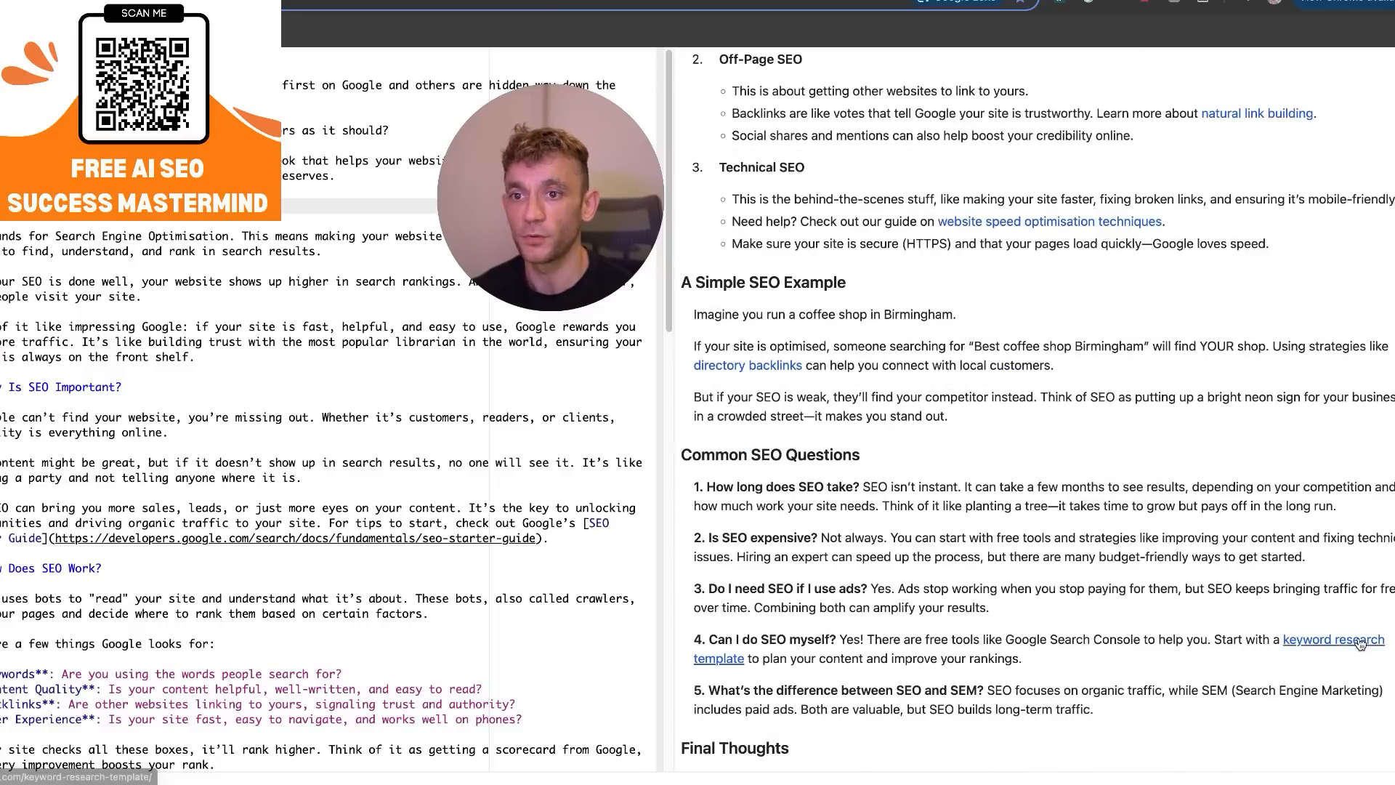
pyautogui.scroll(10, 1106, 385)
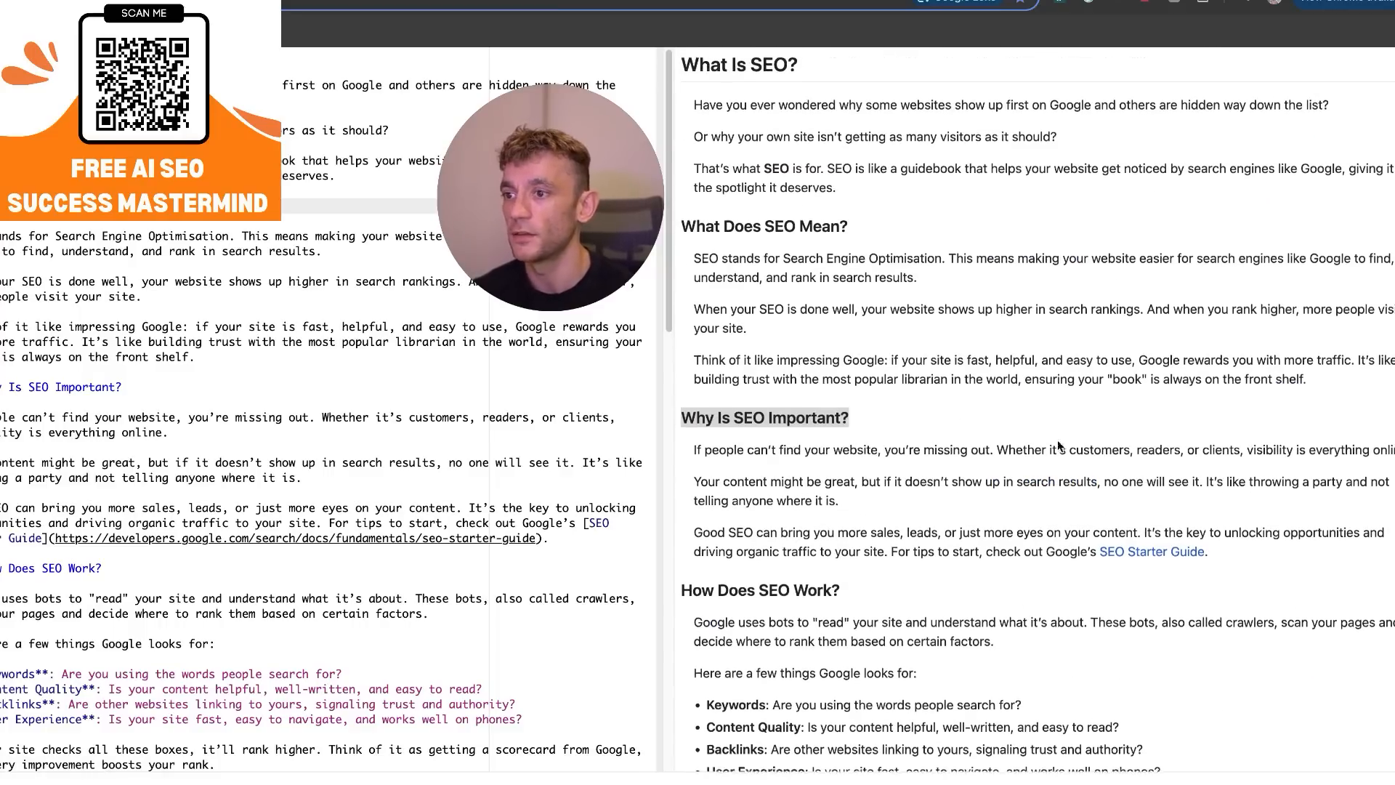
pyautogui.scroll(-3, 1057, 429)
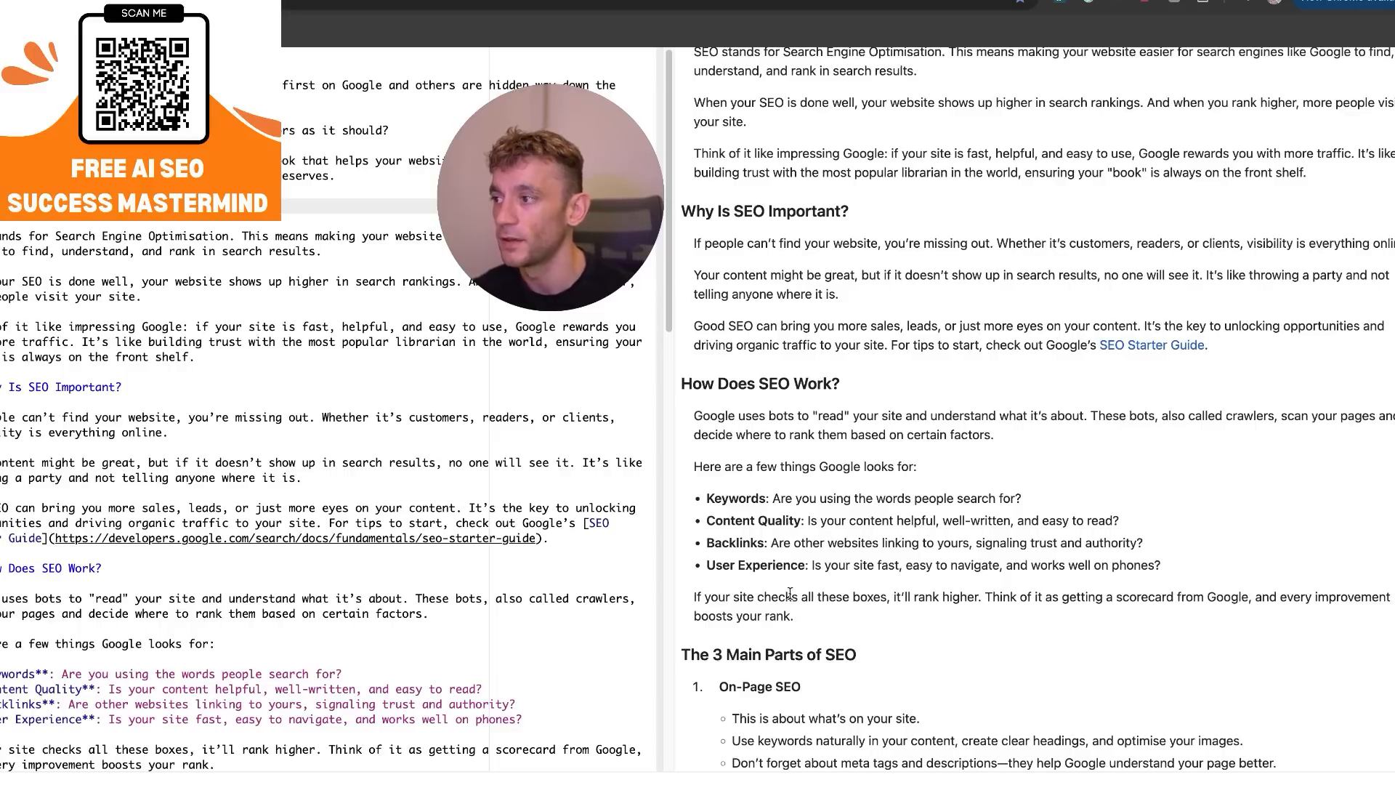
pyautogui.scroll(-1, 790, 593)
pyautogui.moveTo(218, 389); pyautogui.dragTo(542, 454)
pyautogui.click(541, 454)
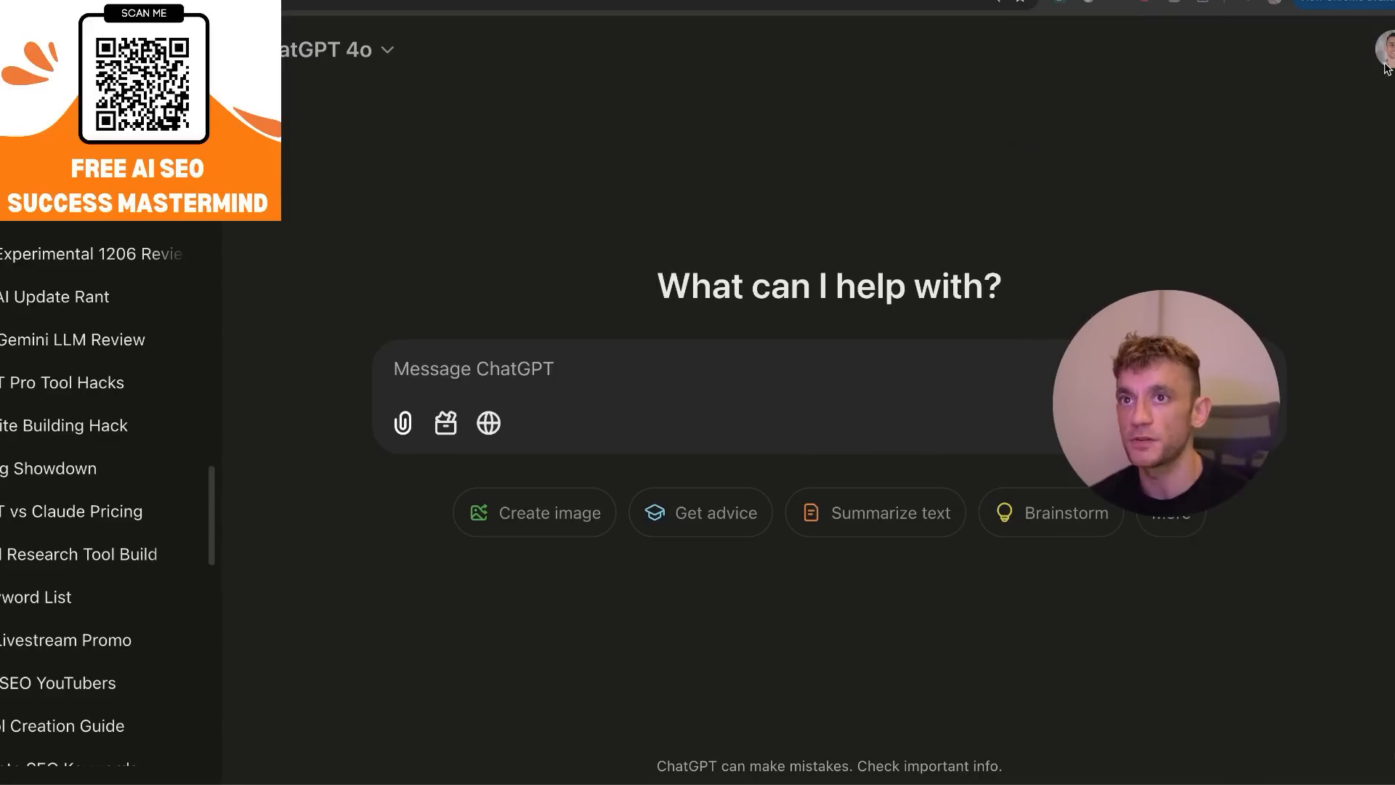
# Open ChatGPT's Customize ChatGPT settings, try switching the Code and Canvas capabilities off and on, and leave without saving.
pyautogui.click(1384, 48)
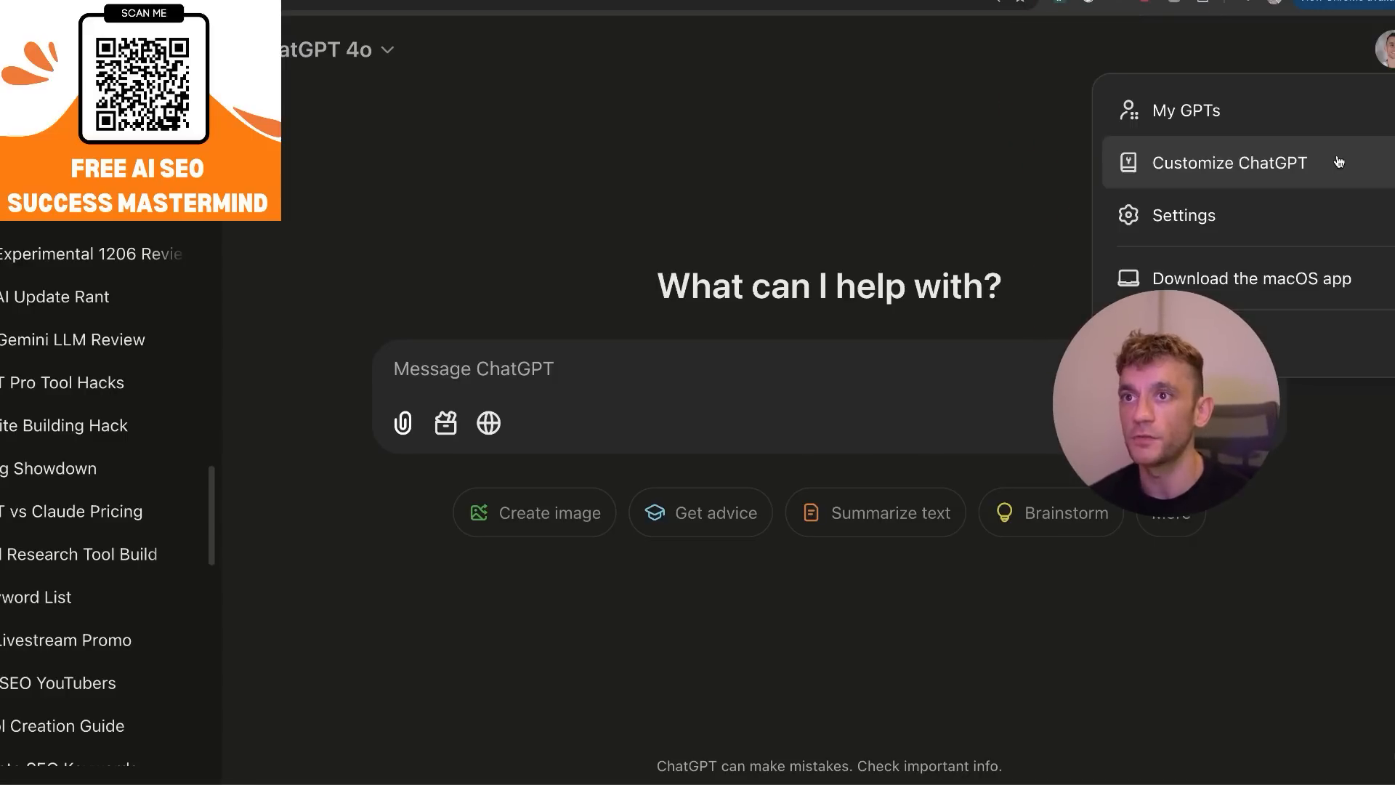
pyautogui.click(1337, 162)
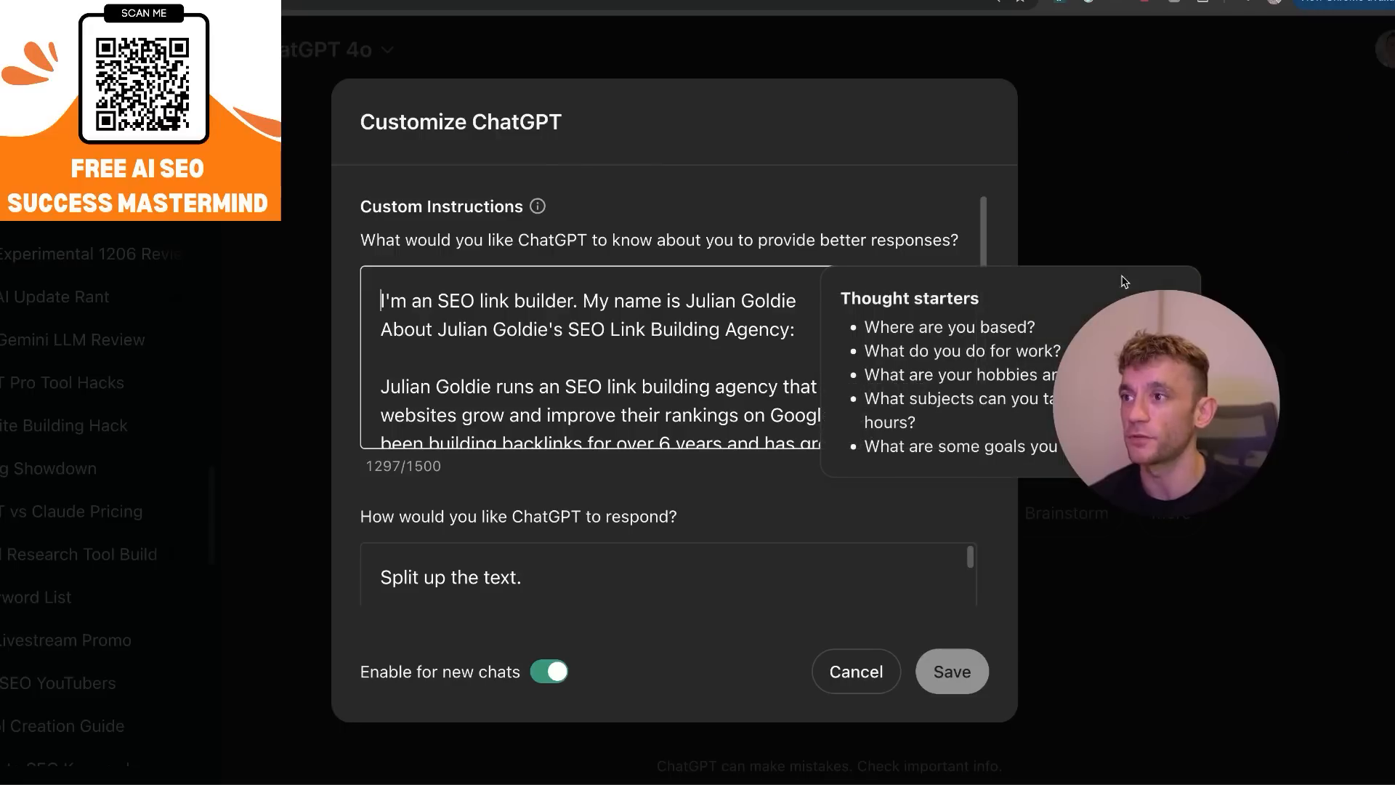
pyautogui.scroll(-4, 725, 523)
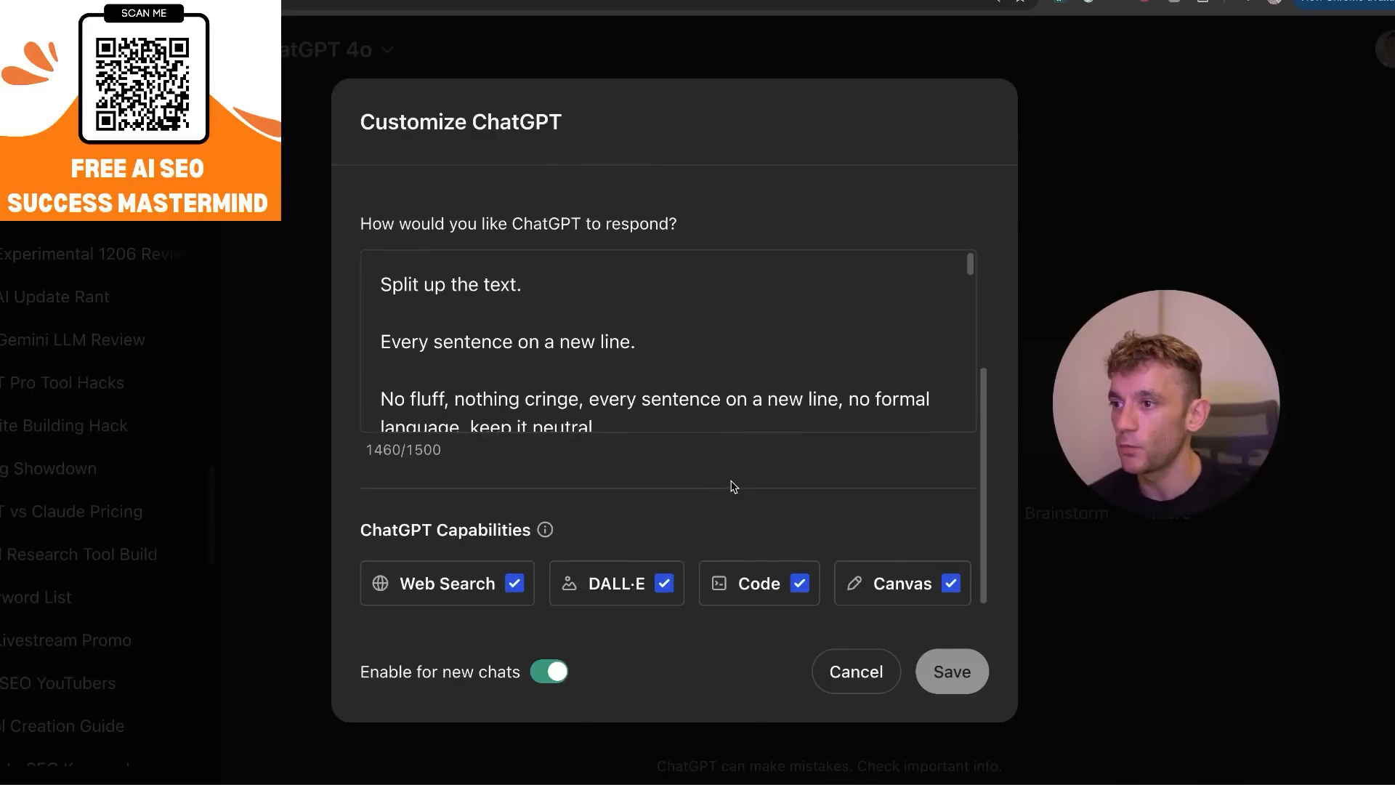
pyautogui.tripleClick(356, 123)
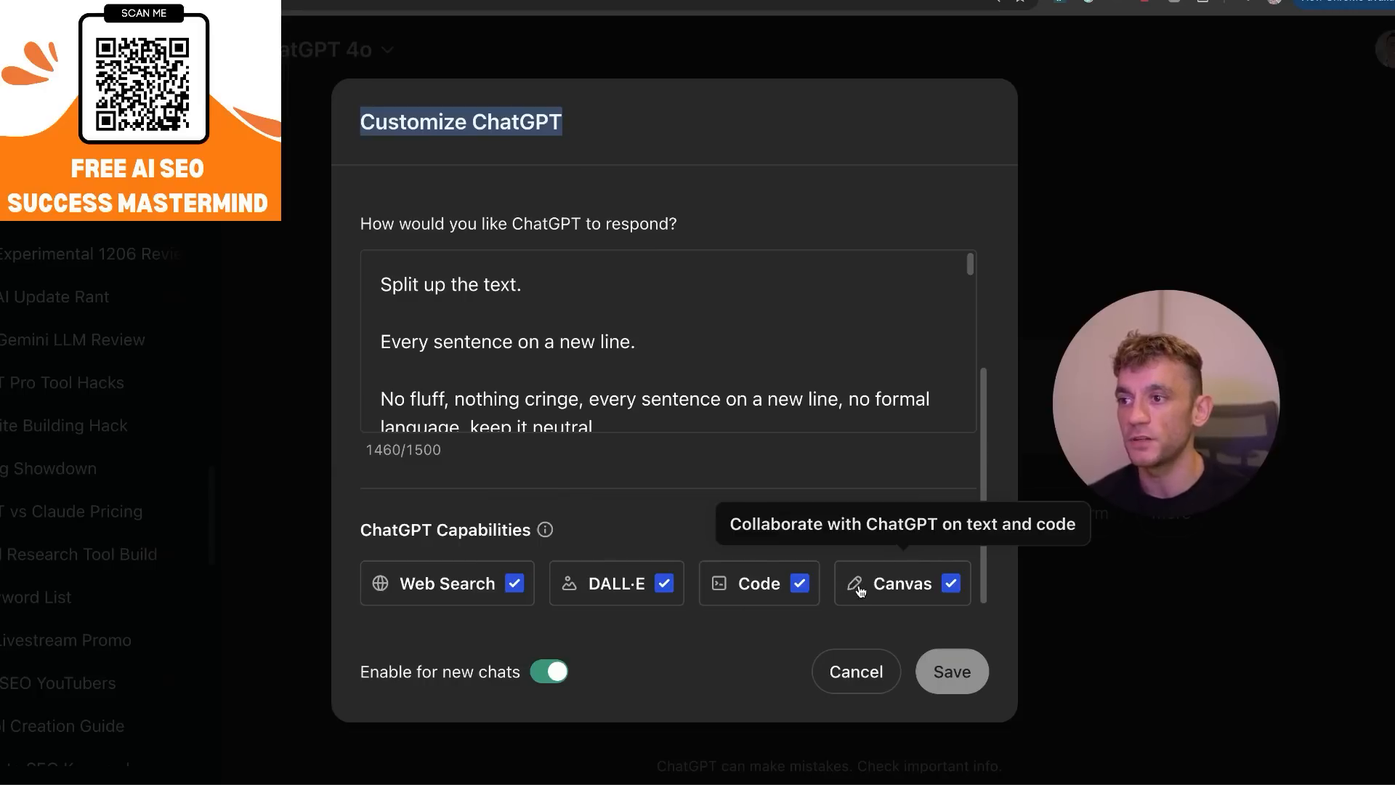
pyautogui.click(743, 595)
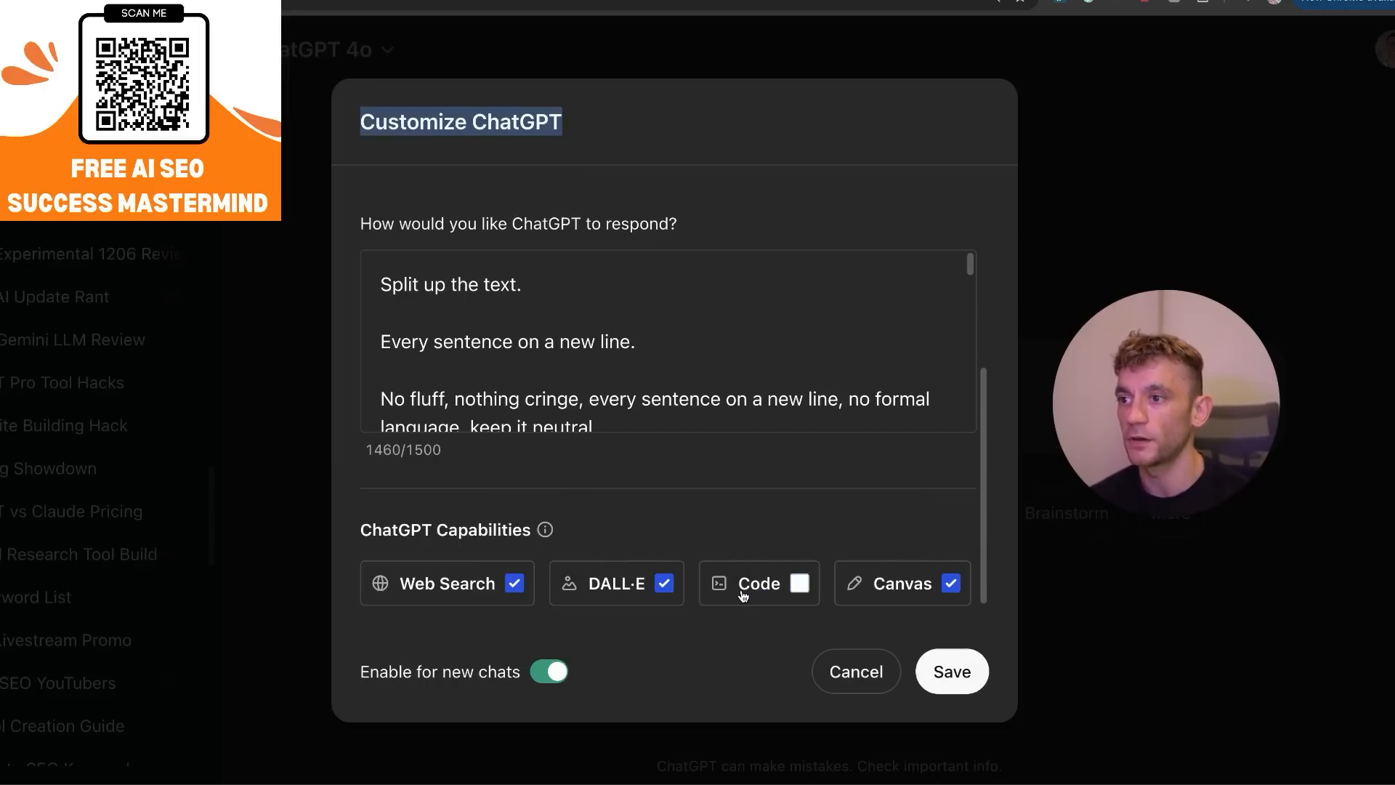
pyautogui.click(889, 584)
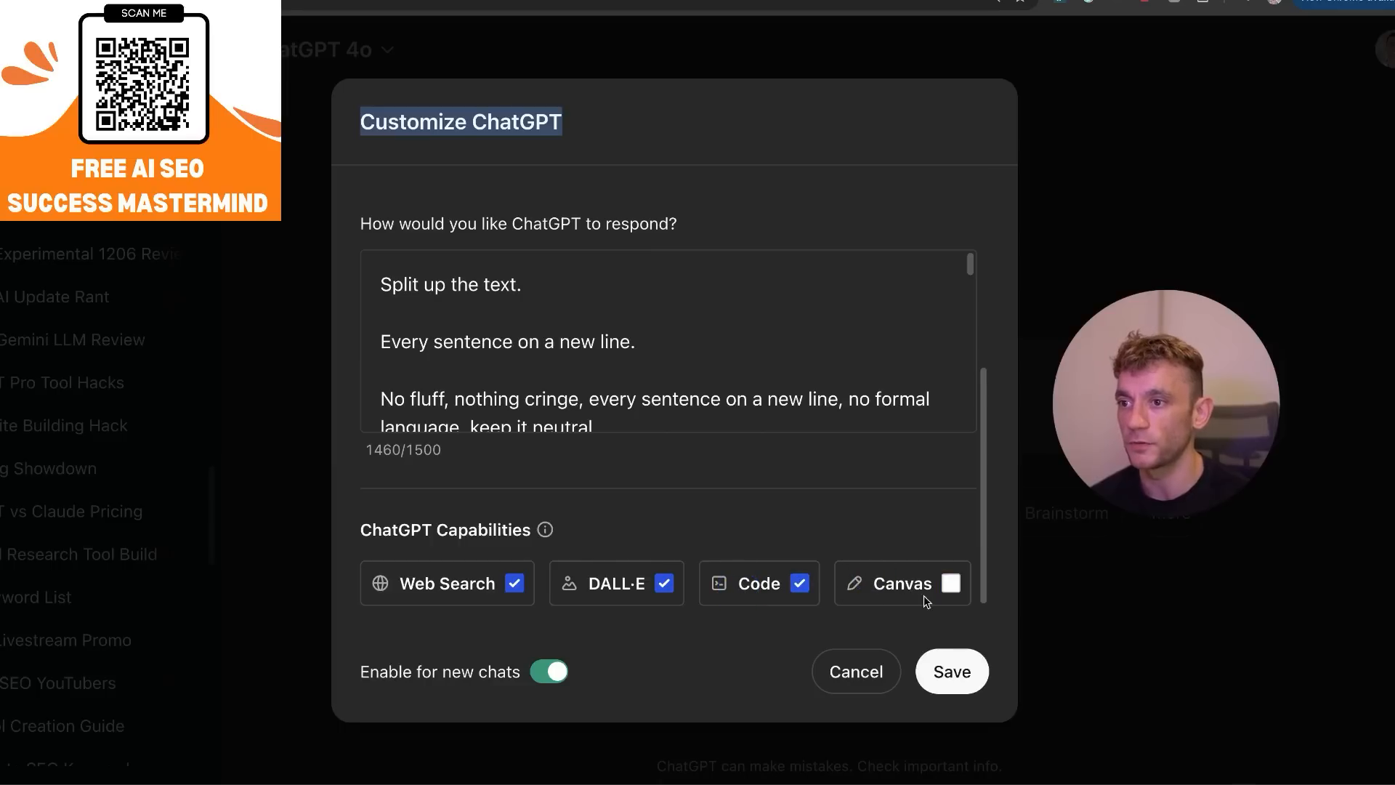
pyautogui.click(908, 585)
pyautogui.click(856, 671)
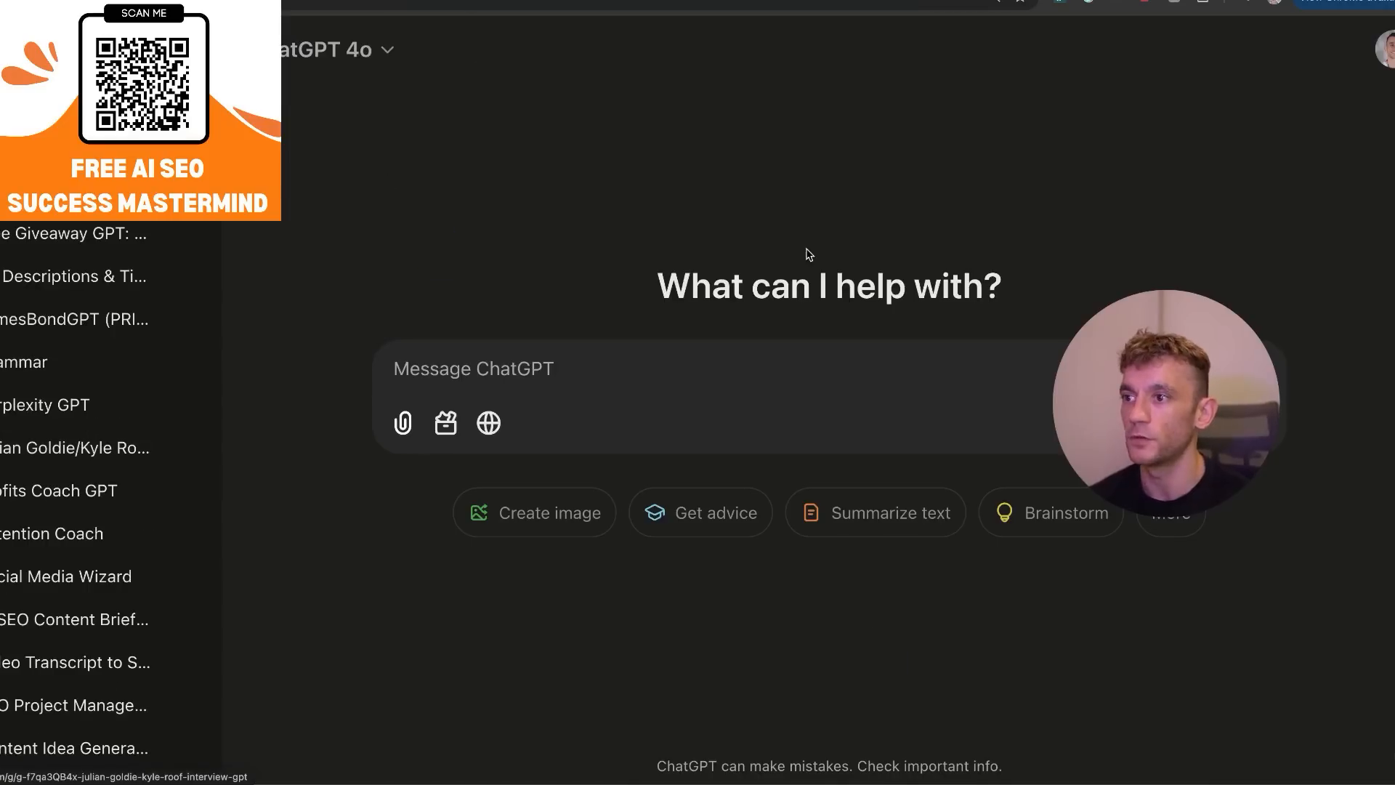
# Submit the prompt "Create an SEO Cost Calculator" with the Canvas tool, checking the list of available tools before sending.
pyautogui.write('Create an SEO Cost Calc')
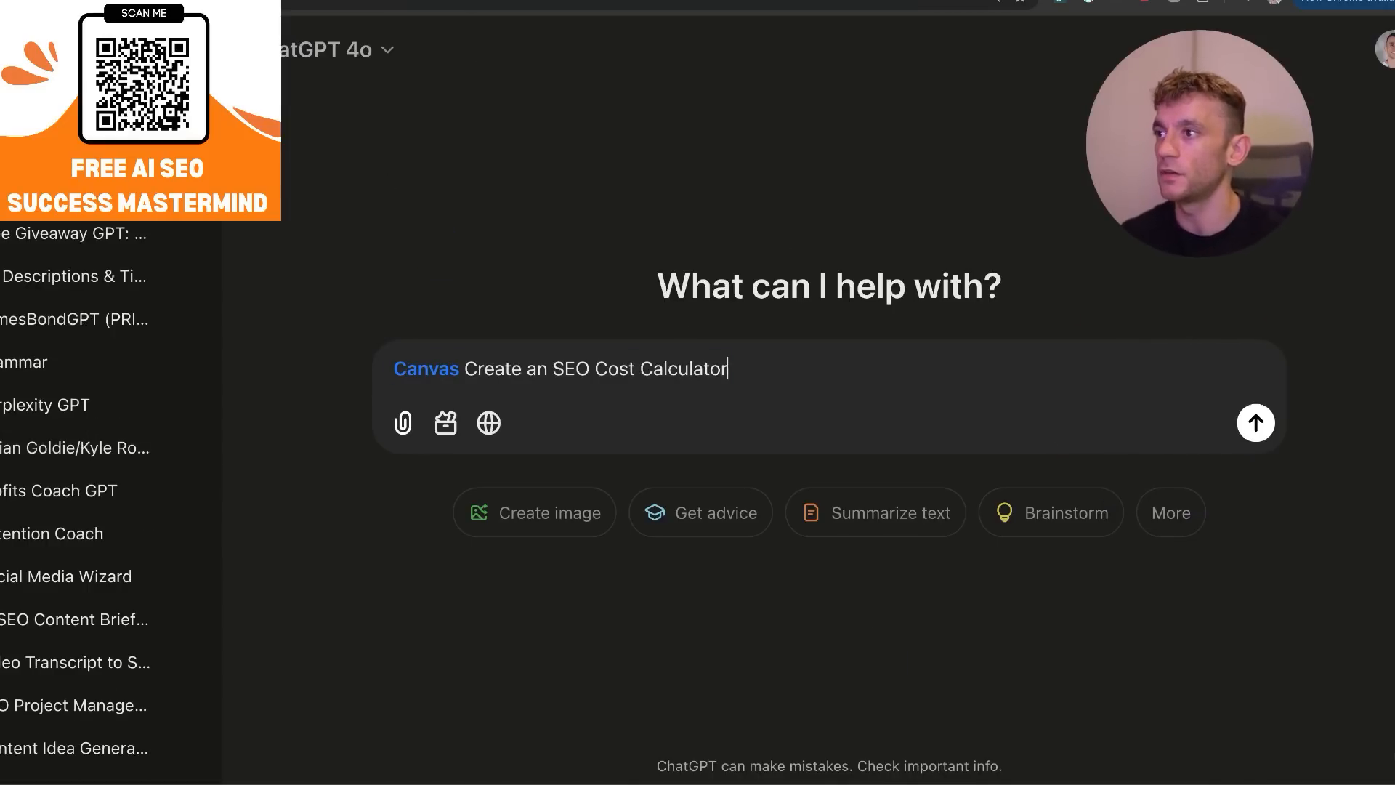
pyautogui.write('ulator')
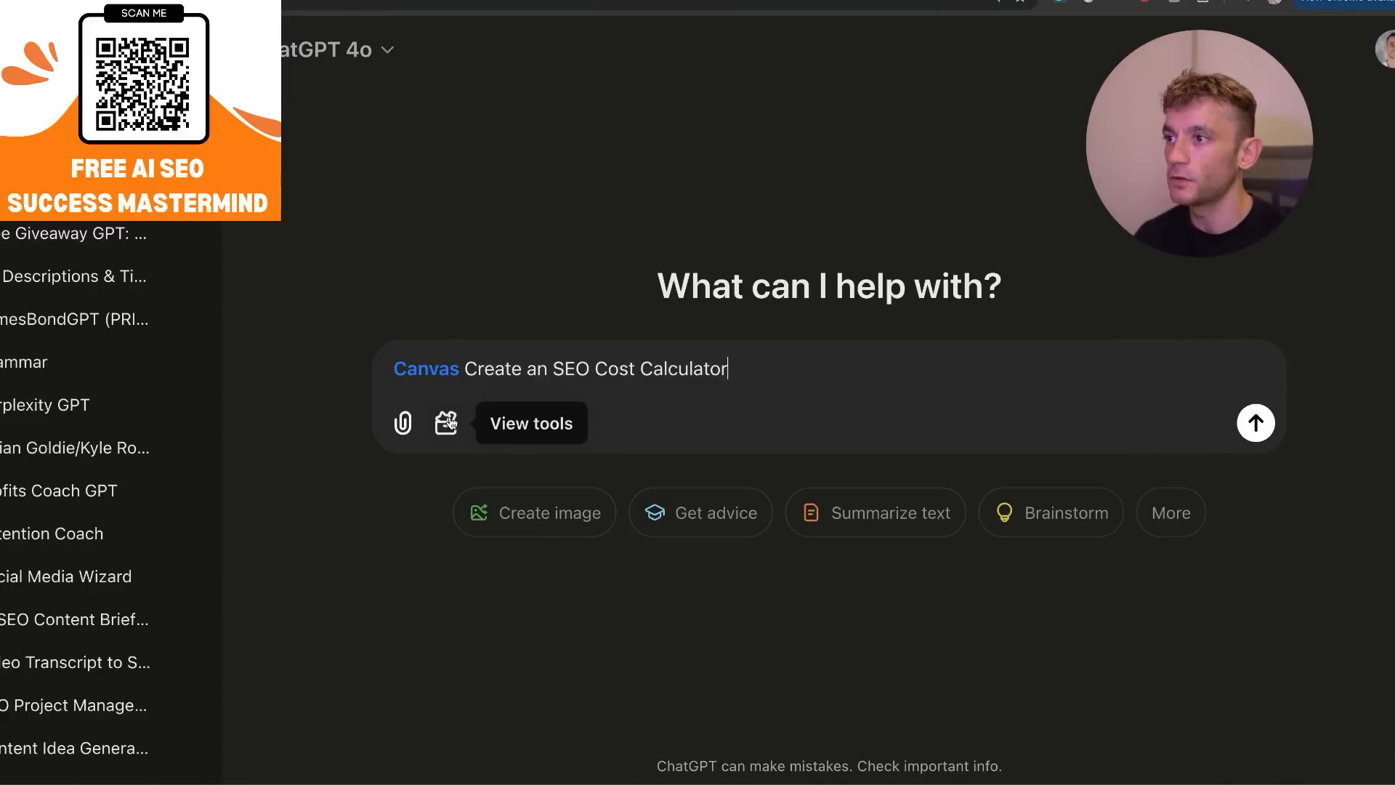
pyautogui.click(461, 422)
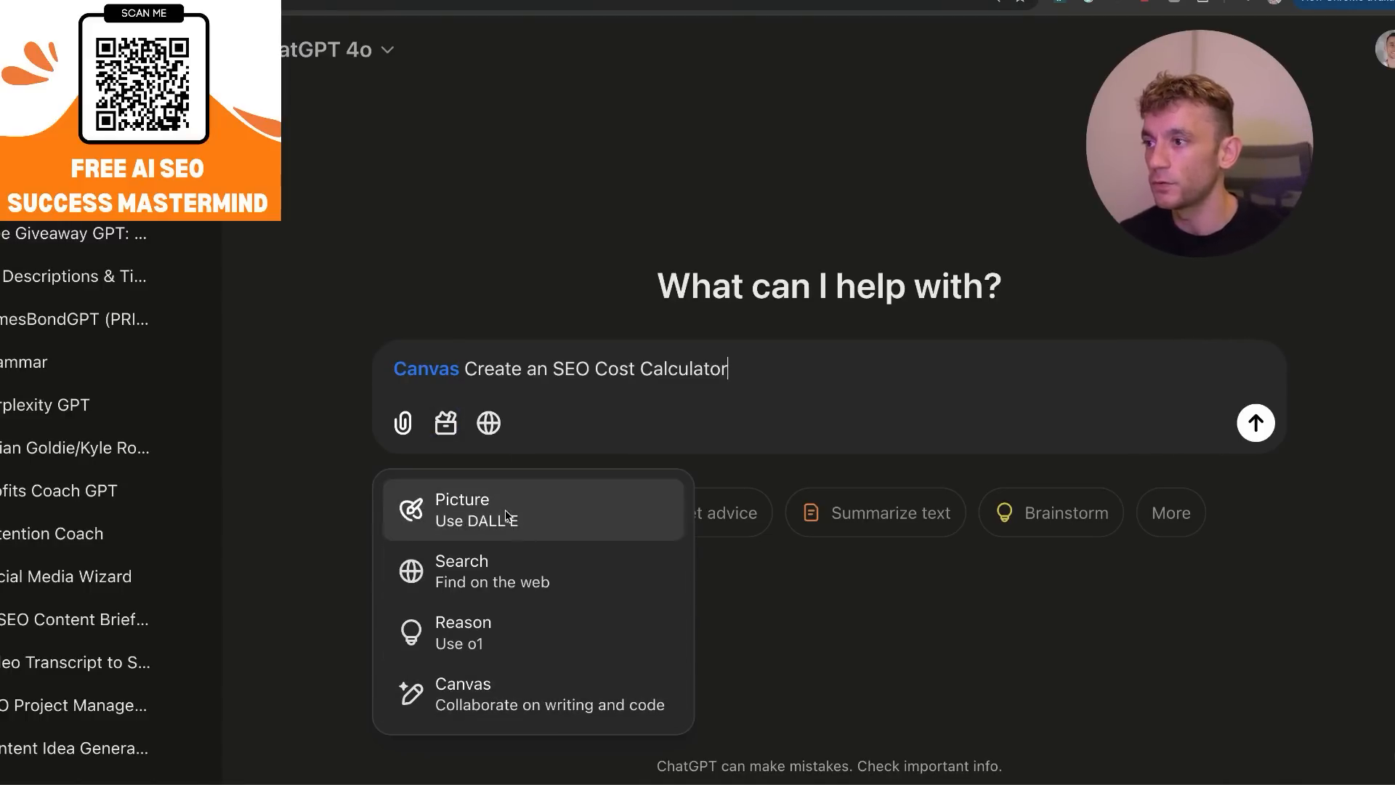
pyautogui.click(760, 329)
pyautogui.click(907, 330)
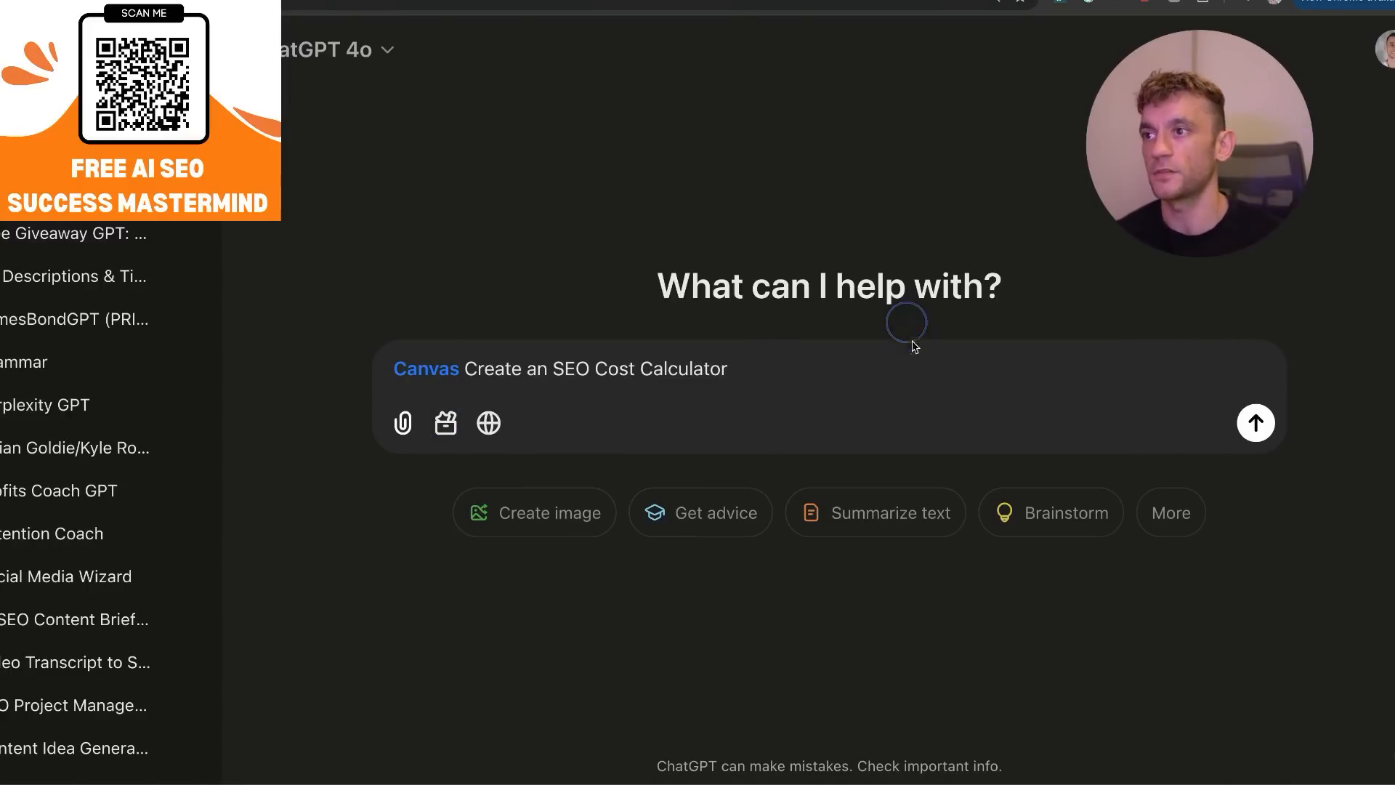
pyautogui.press('Return')
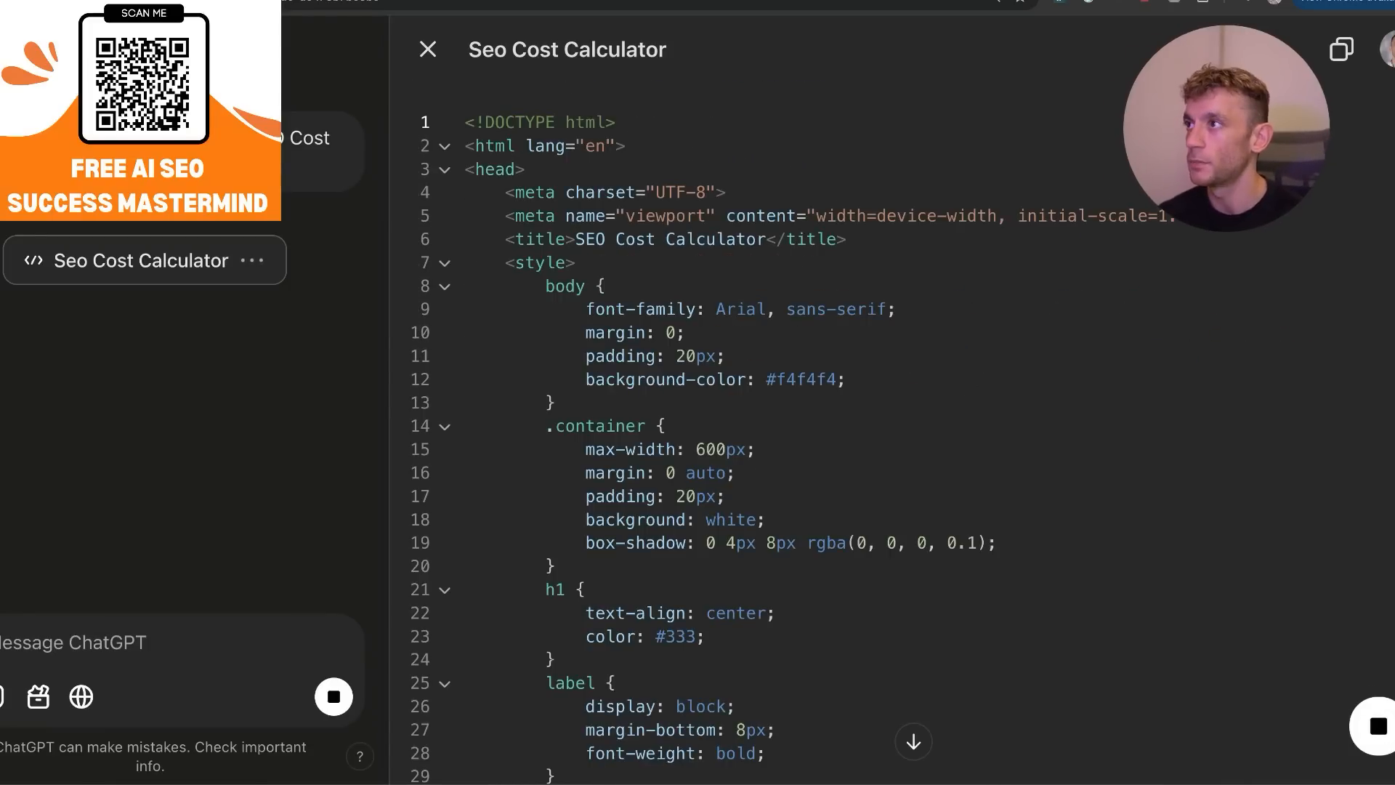
# Look through the generated SEO Cost Calculator code, from its styles and form inputs to the calculateCost script.
pyautogui.scroll(-15, 758, 441)
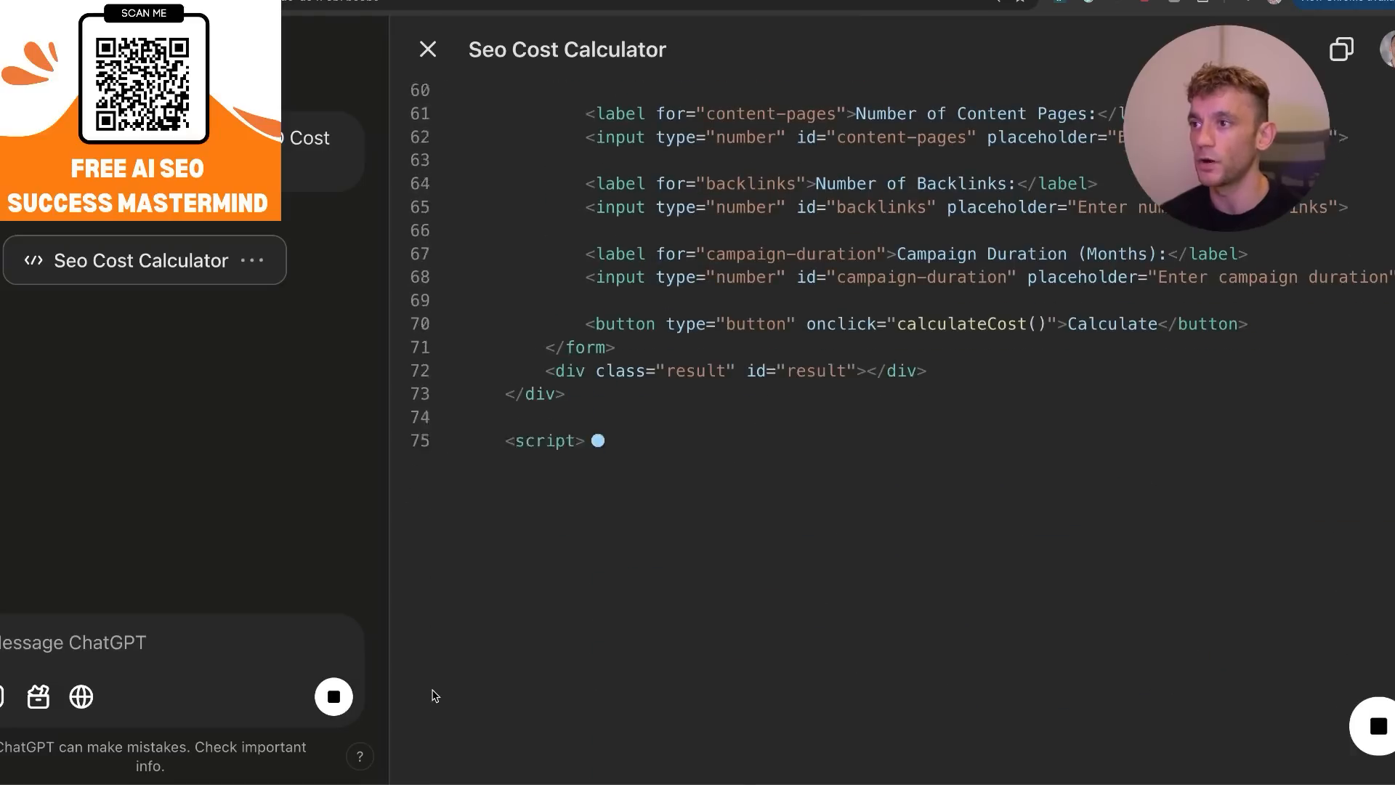
pyautogui.click(672, 303)
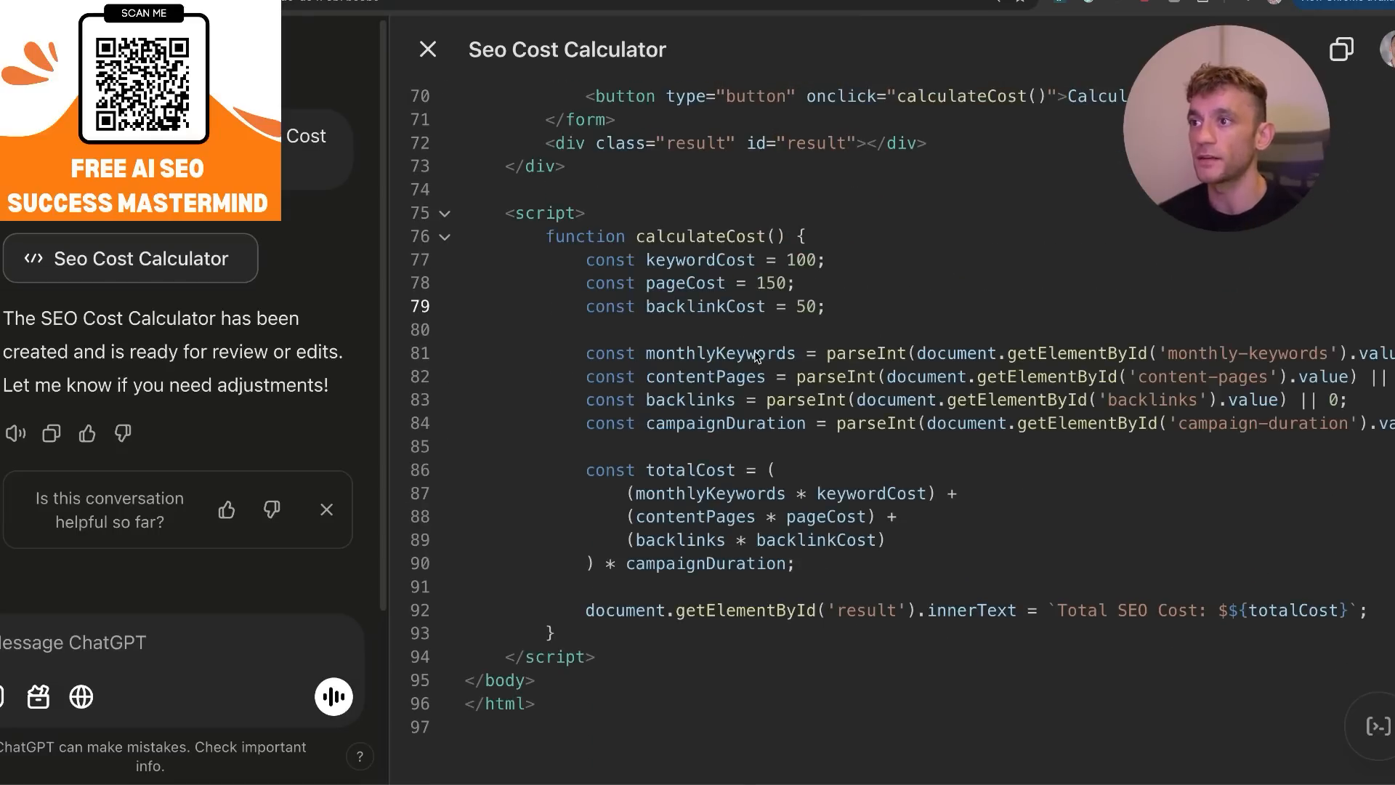
pyautogui.hotkey('ctrl', 'a')
pyautogui.scroll(15, 690, 378)
pyautogui.click(636, 396)
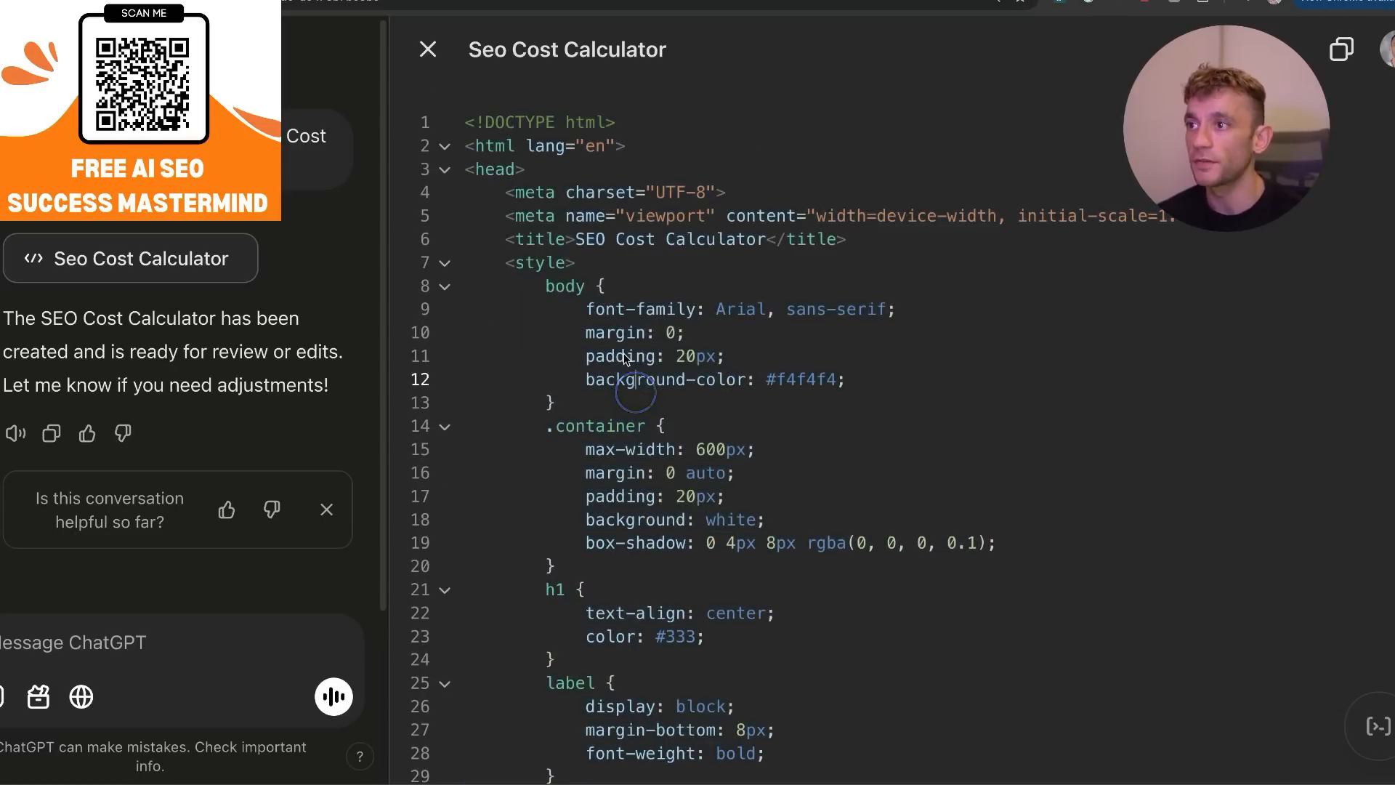
pyautogui.moveTo(472, 216); pyautogui.dragTo(810, 458)
pyautogui.click(674, 332)
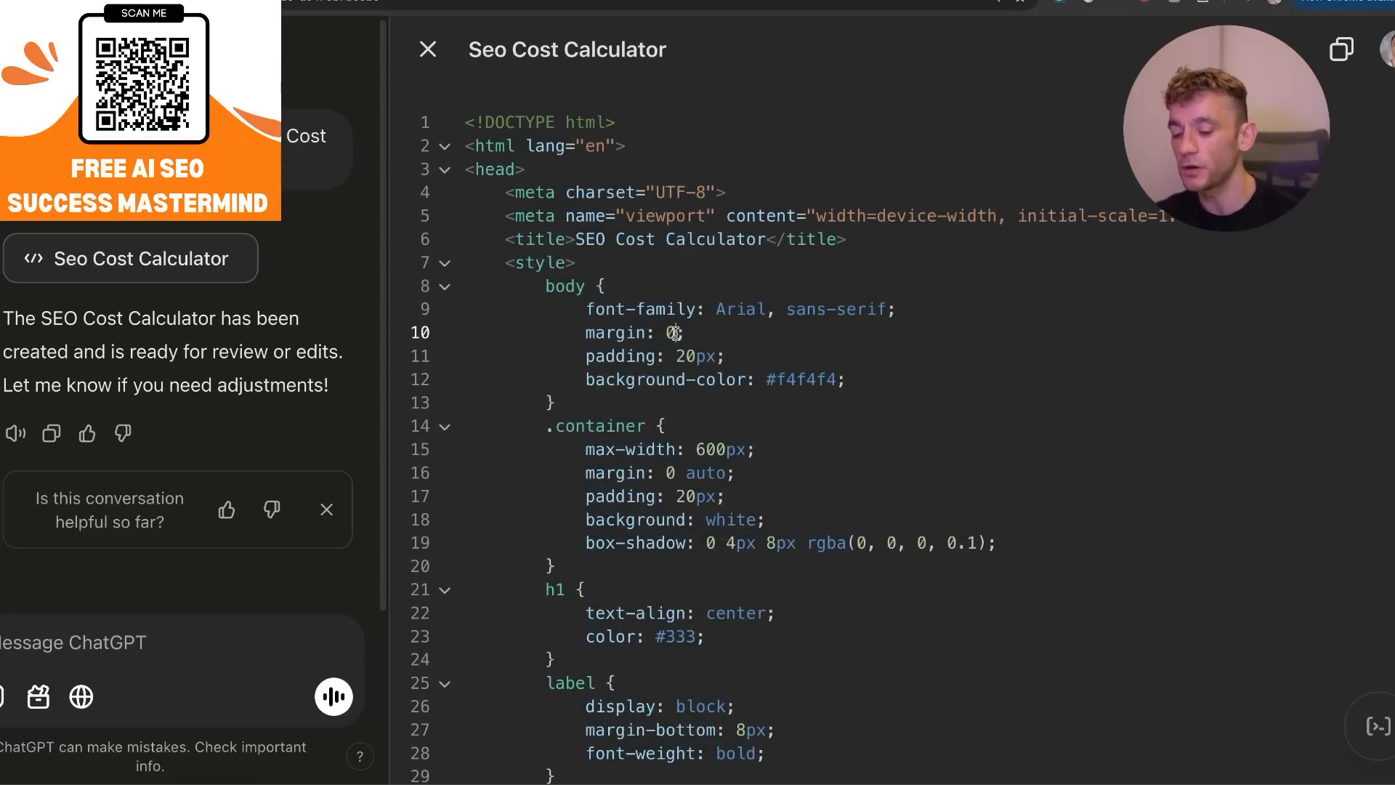
pyautogui.hotkey('ctrl', 't')
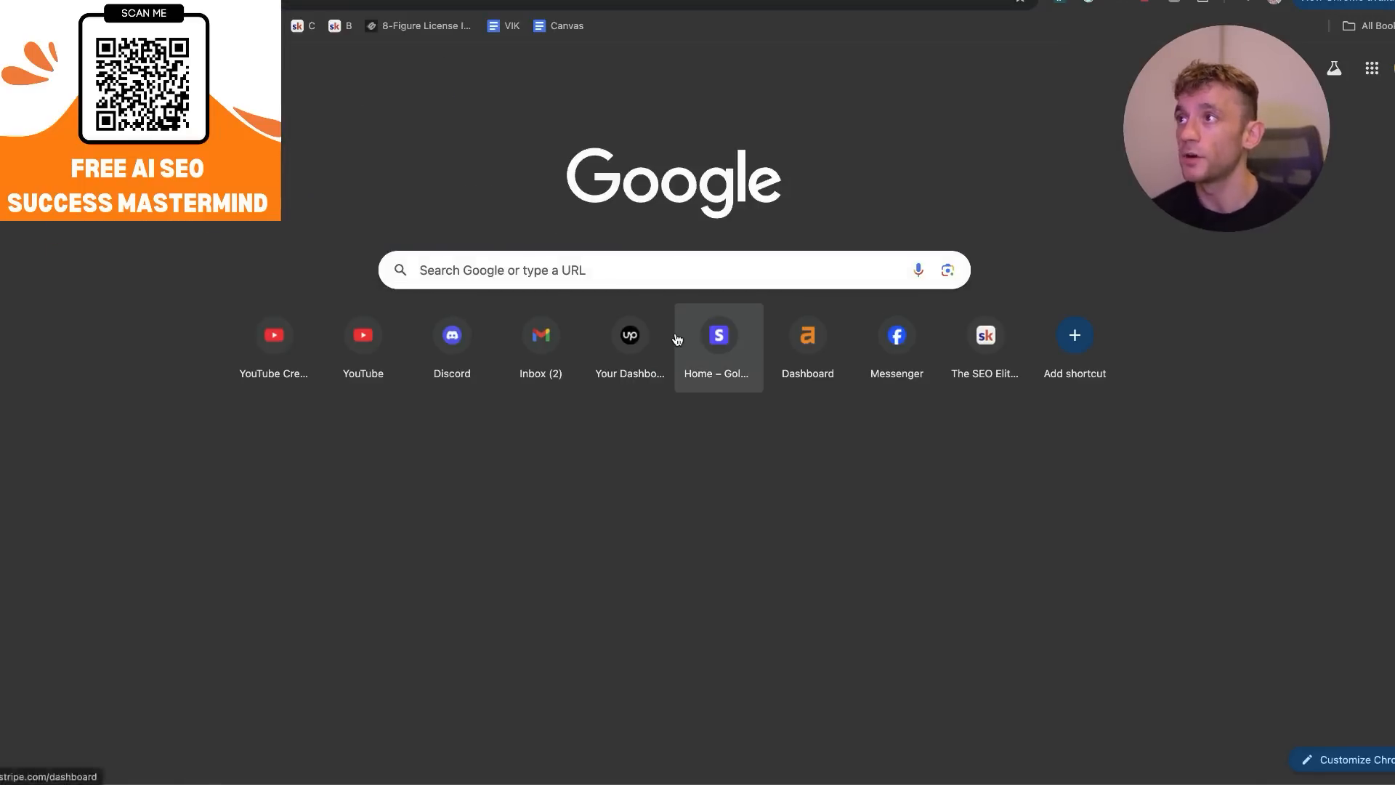
pyautogui.hotkey('ctrl', 'w')
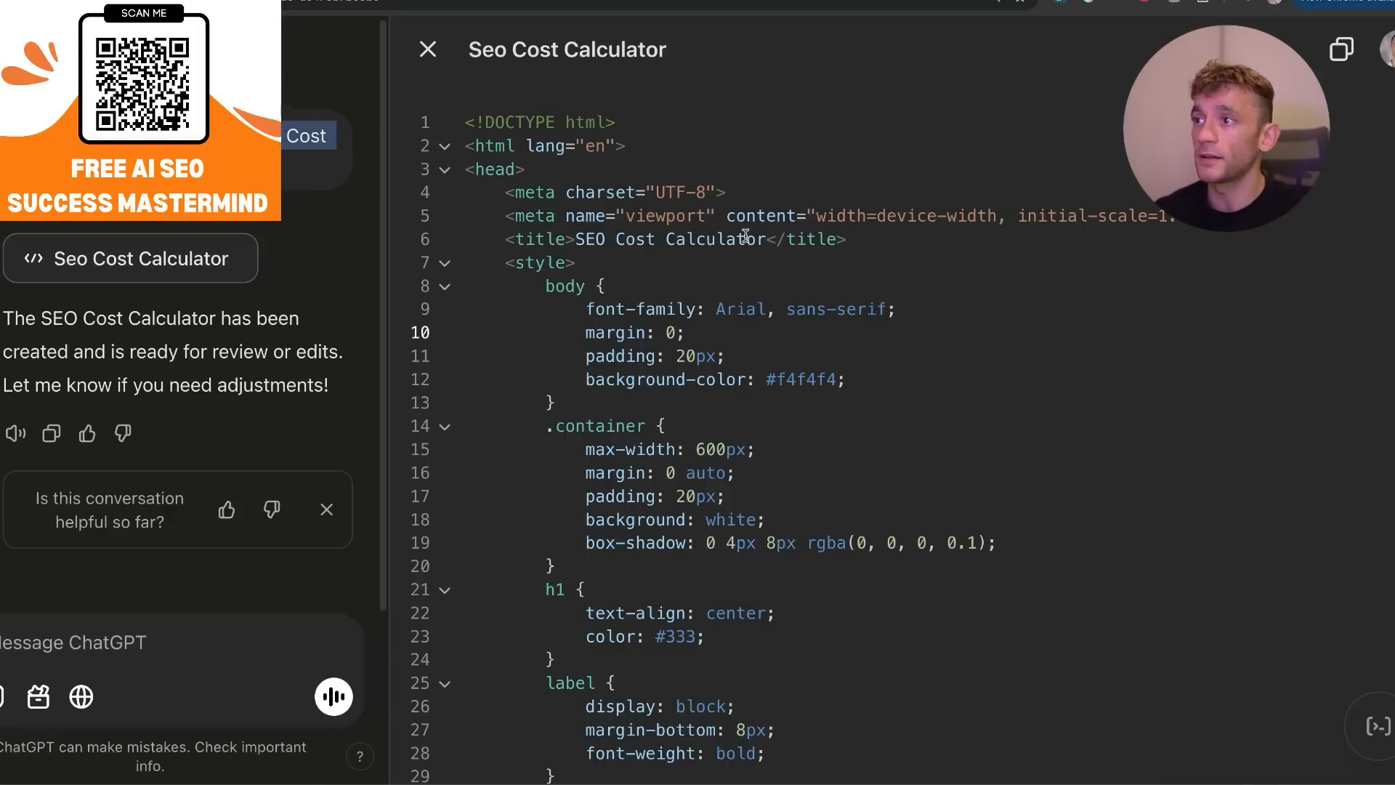
# Select the .container style rules in the calculator code, bring up Ask ChatGPT for them and dismiss it.
pyautogui.moveTo(672, 178); pyautogui.dragTo(871, 566)
pyautogui.click(873, 567)
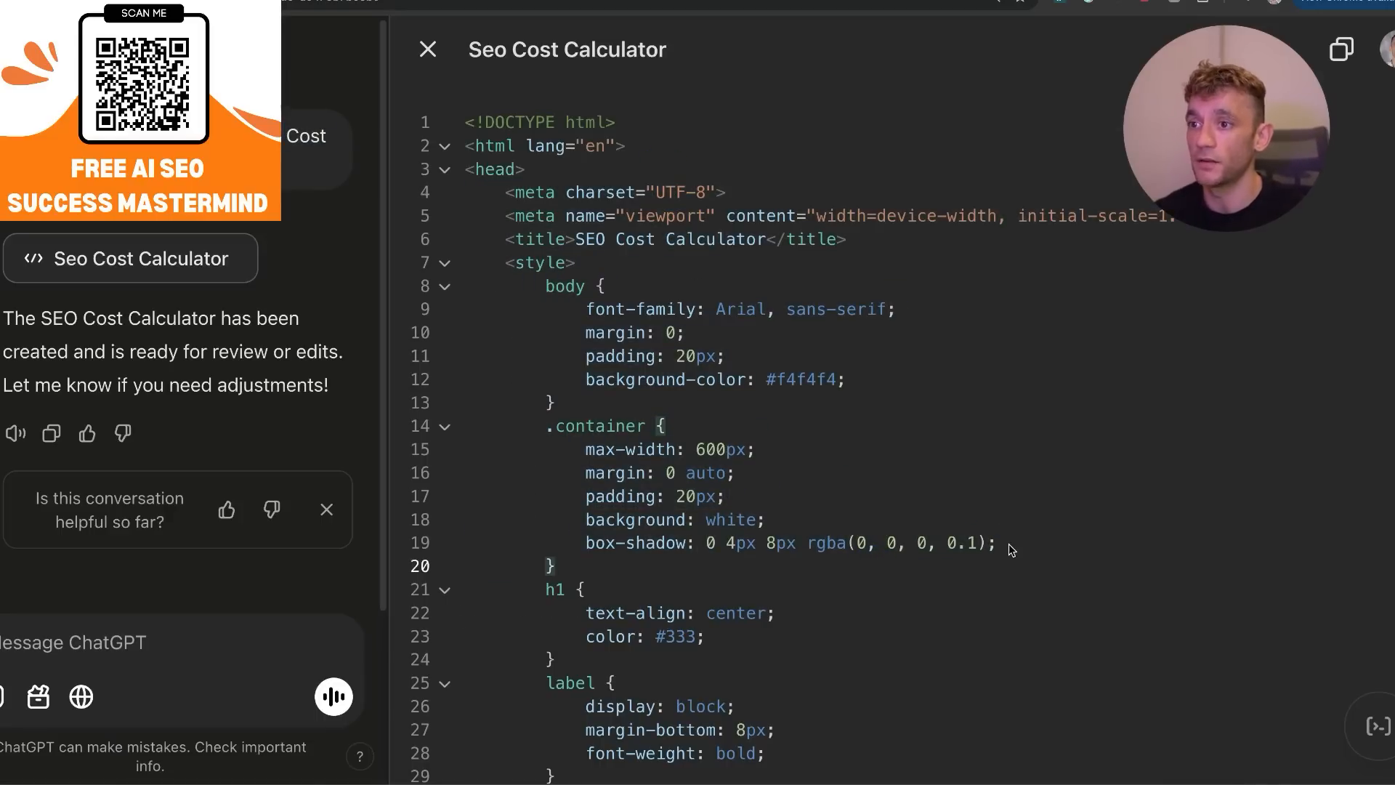
pyautogui.moveTo(1009, 544); pyautogui.dragTo(545, 436)
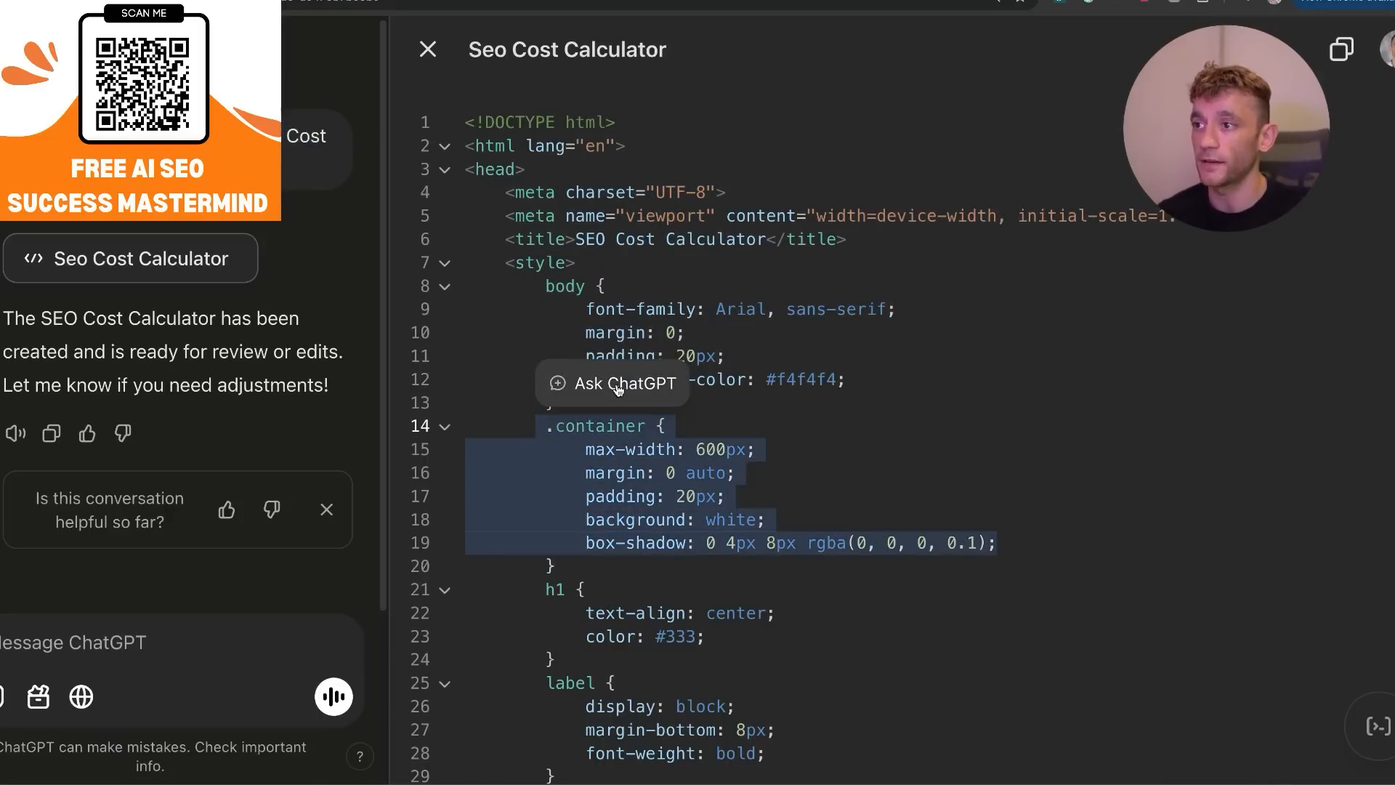
pyautogui.click(616, 384)
pyautogui.click(1074, 473)
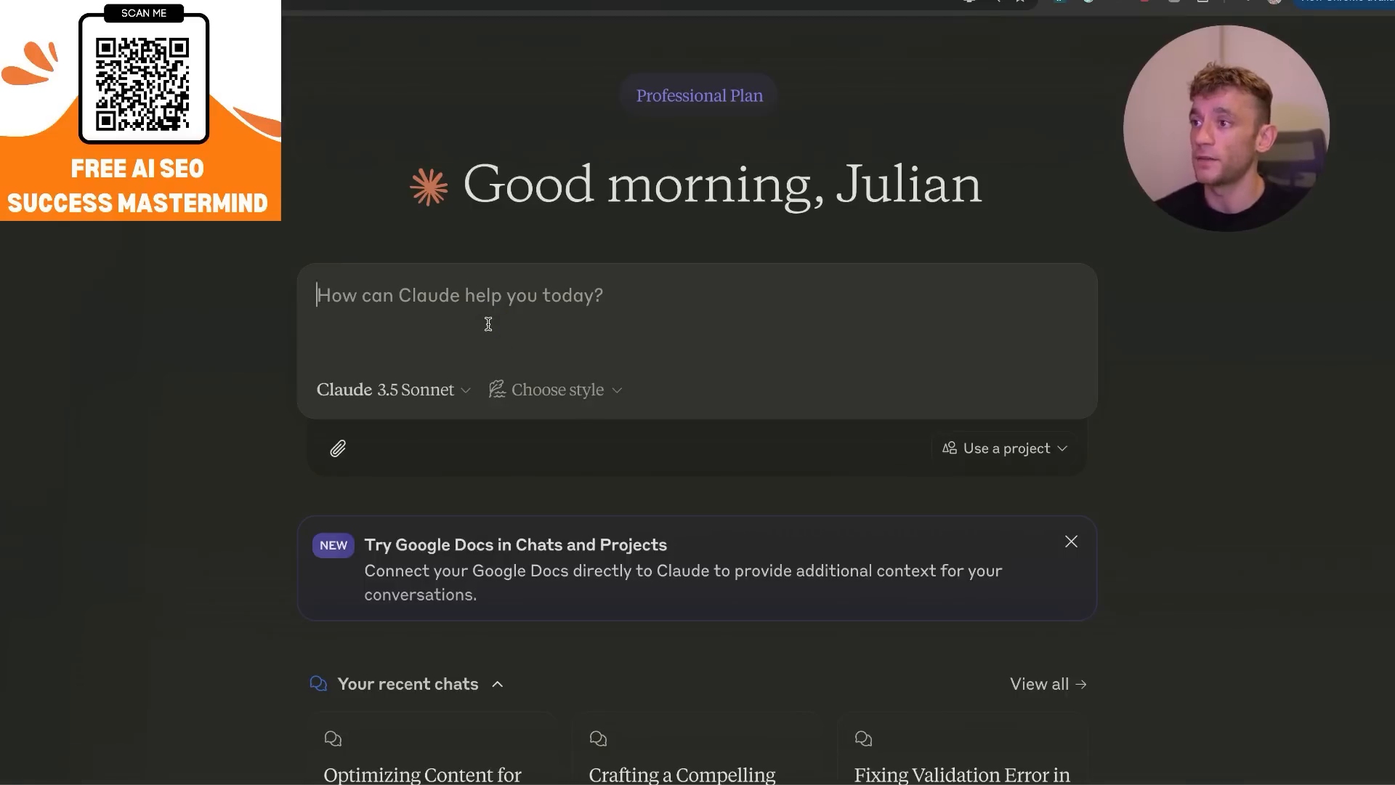
# Switch to Claude and submit the copied prompt asking for an SEO Cost Calculator.
pyautogui.write('Create an SEO Cost Calculator')
pyautogui.press('Return')
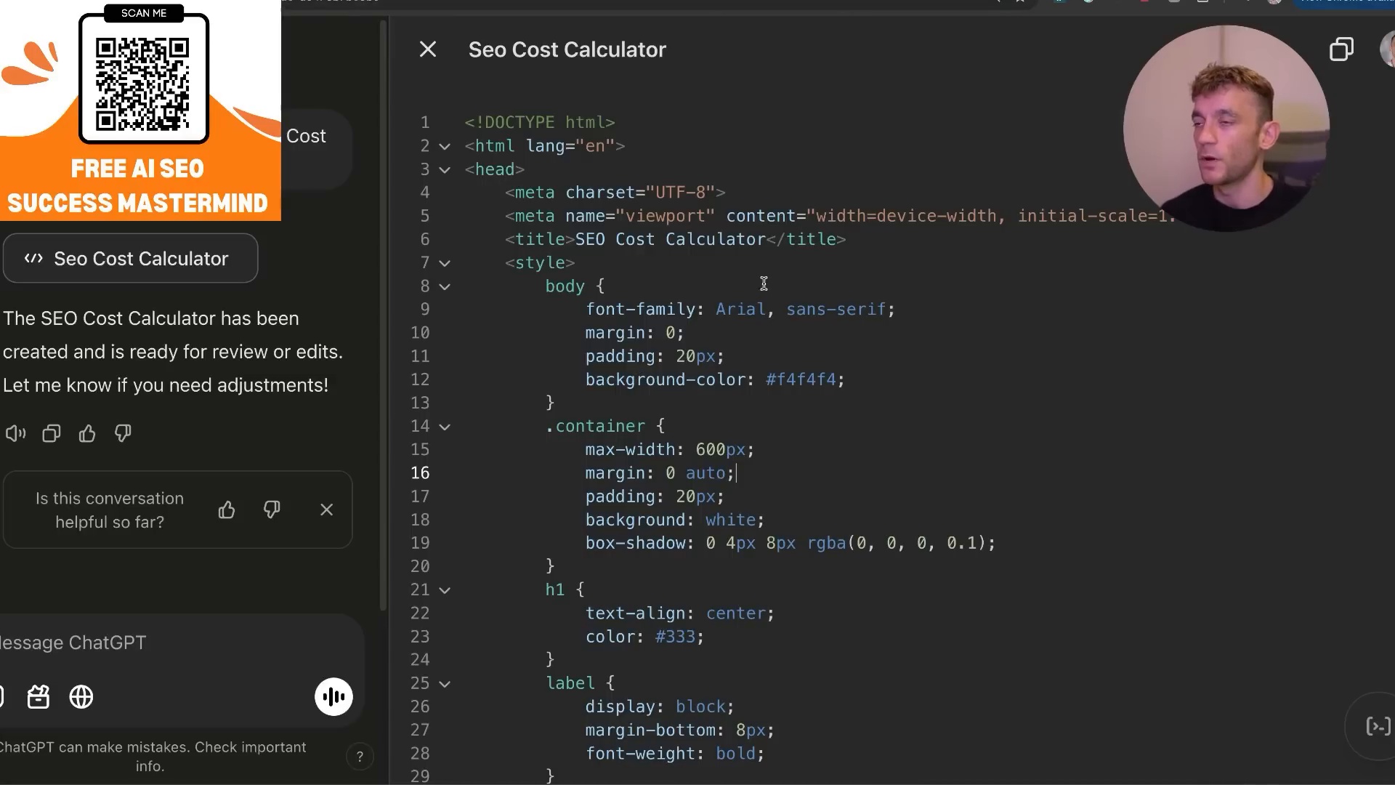
# Switch back to ChatGPT and check which languages the SEO Cost Calculator code can be ported to.
pyautogui.scroll(-5, 916, 150)
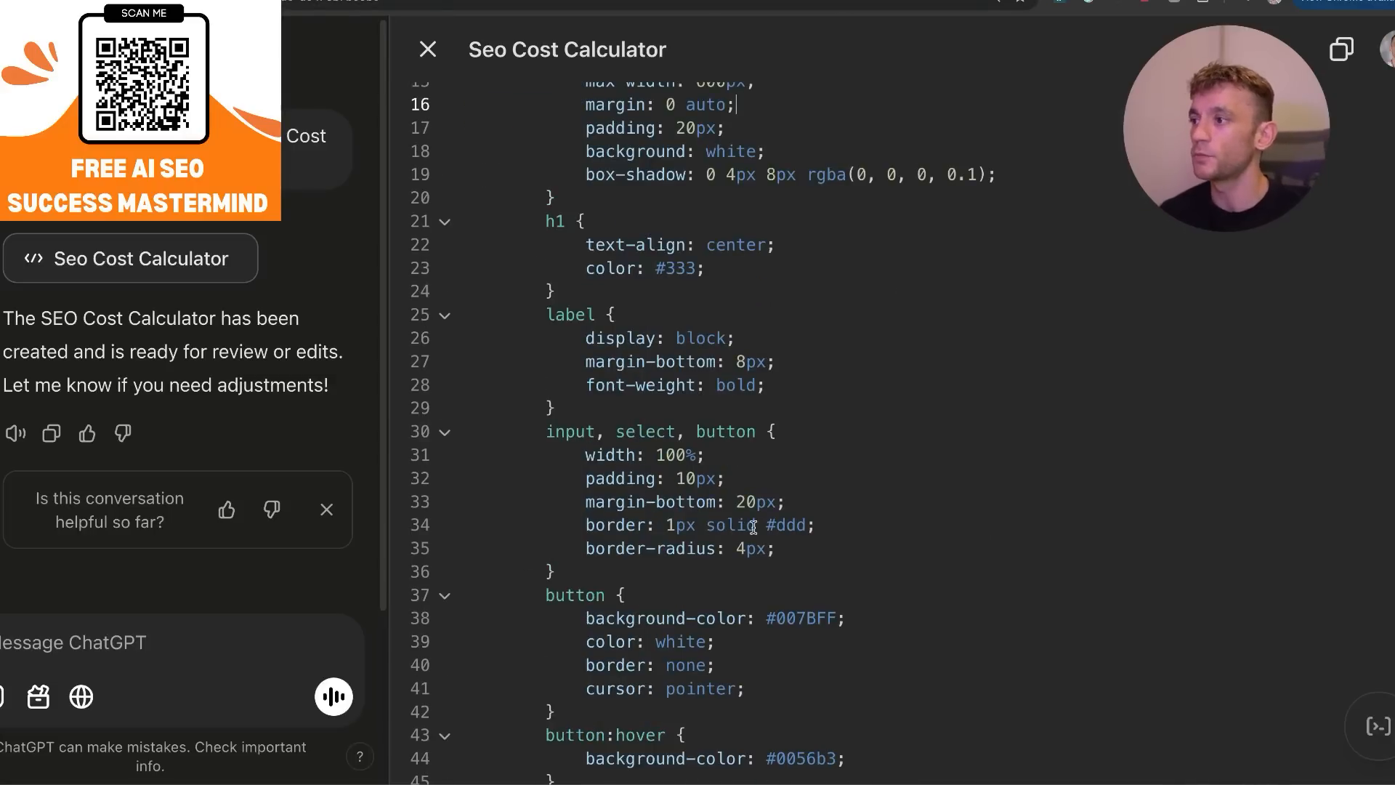
pyautogui.scroll(-15, 753, 527)
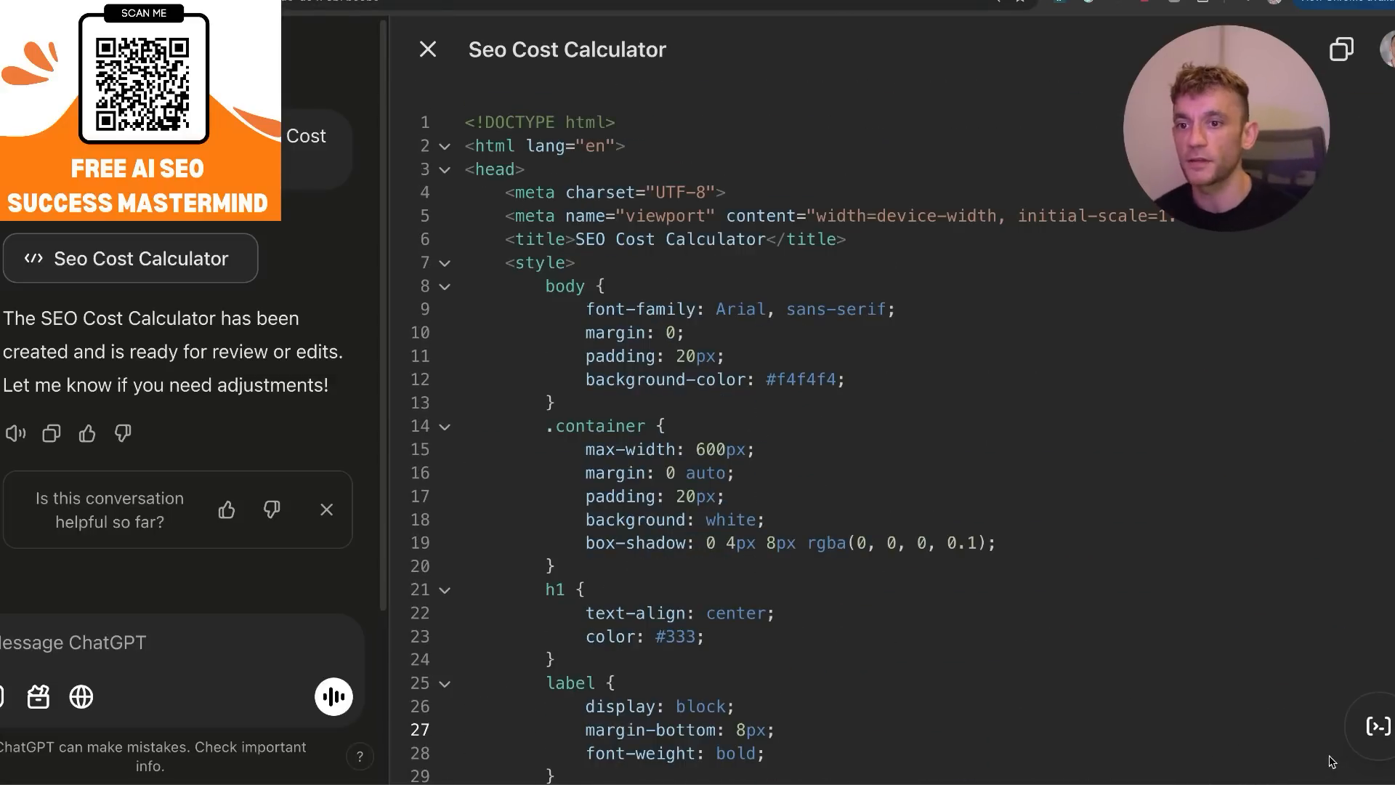
pyautogui.moveTo(1388, 734)
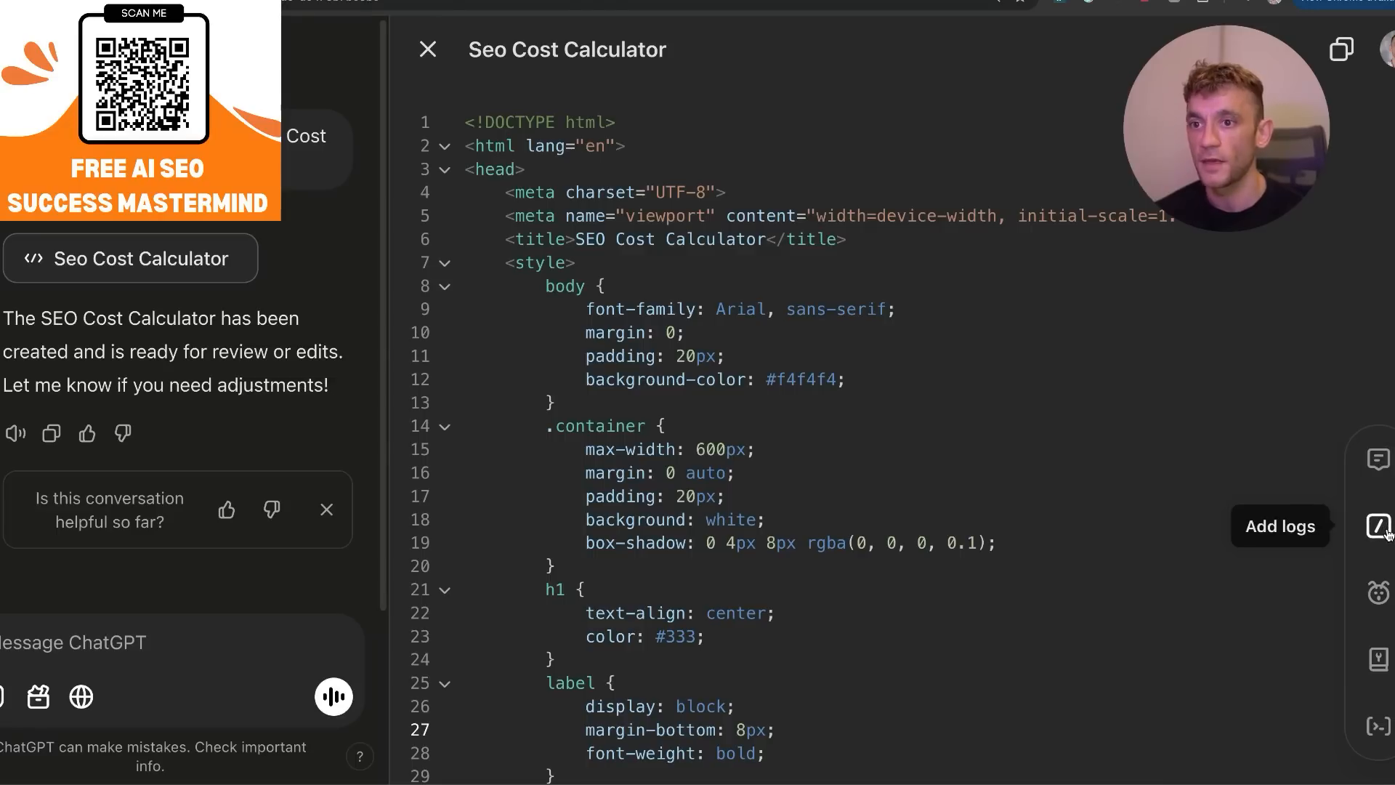
pyautogui.click(1378, 659)
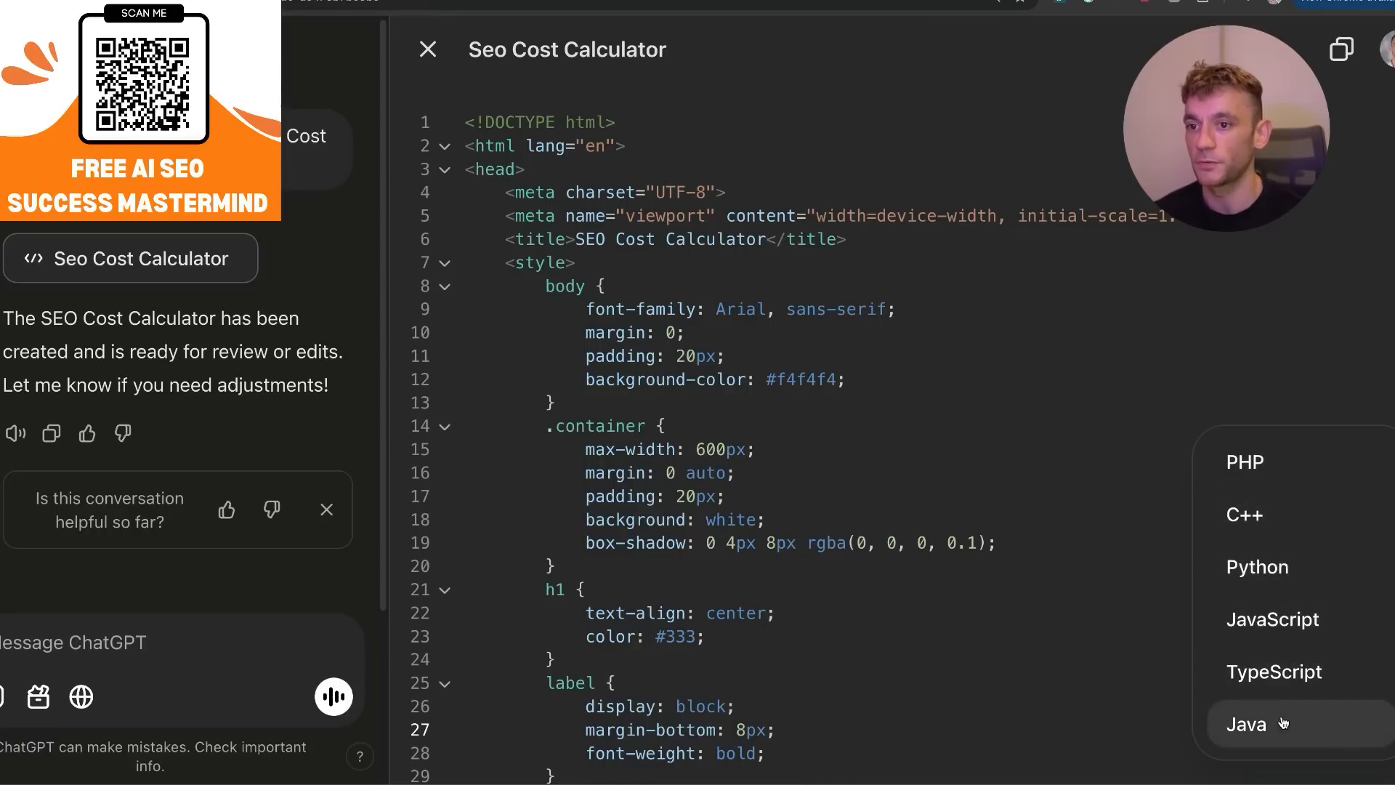
pyautogui.click(1028, 489)
# Port the SEO Cost Calculator code to Python and look through the resulting script.
pyautogui.scroll(-20, 625, 332)
pyautogui.scroll(20, 548, 255)
pyautogui.scroll(-20, 635, 364)
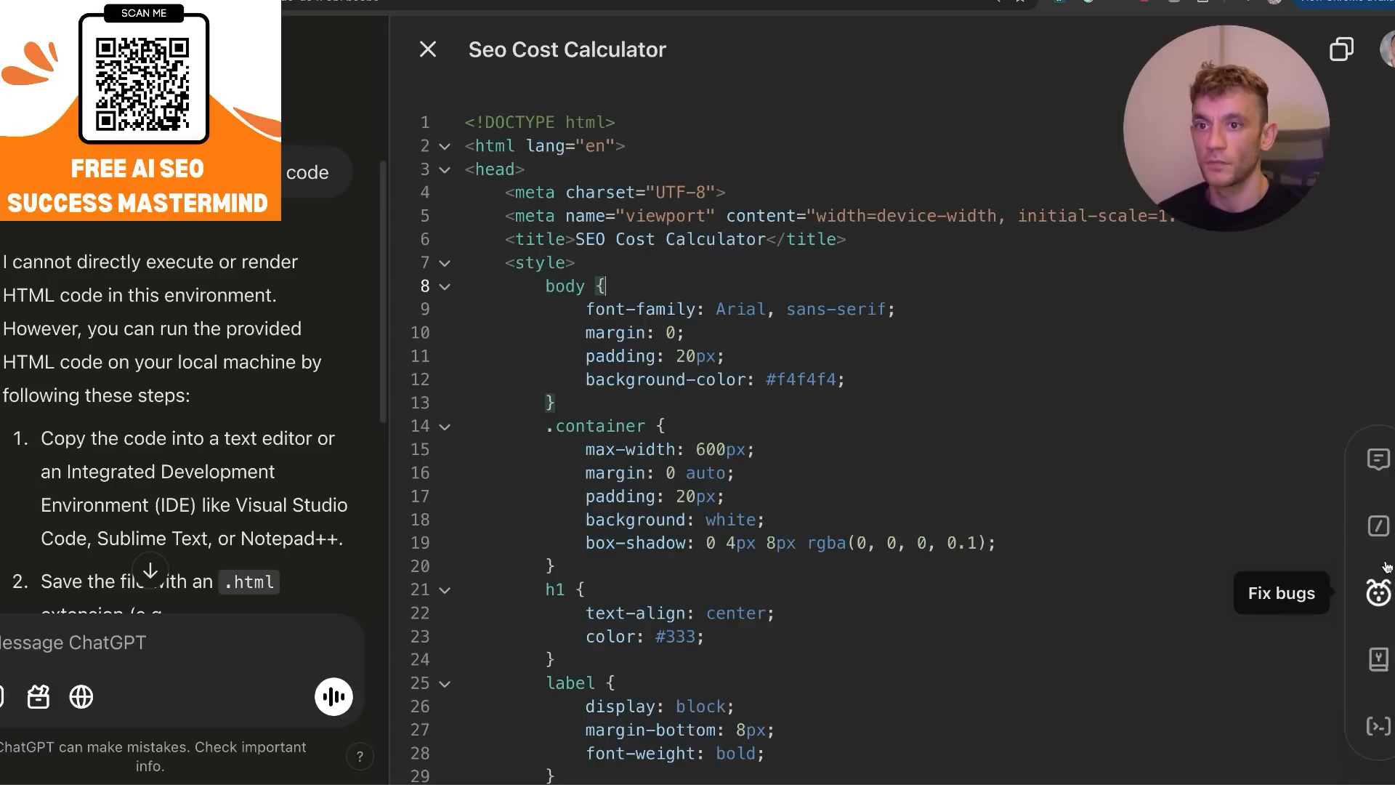
pyautogui.click(1377, 660)
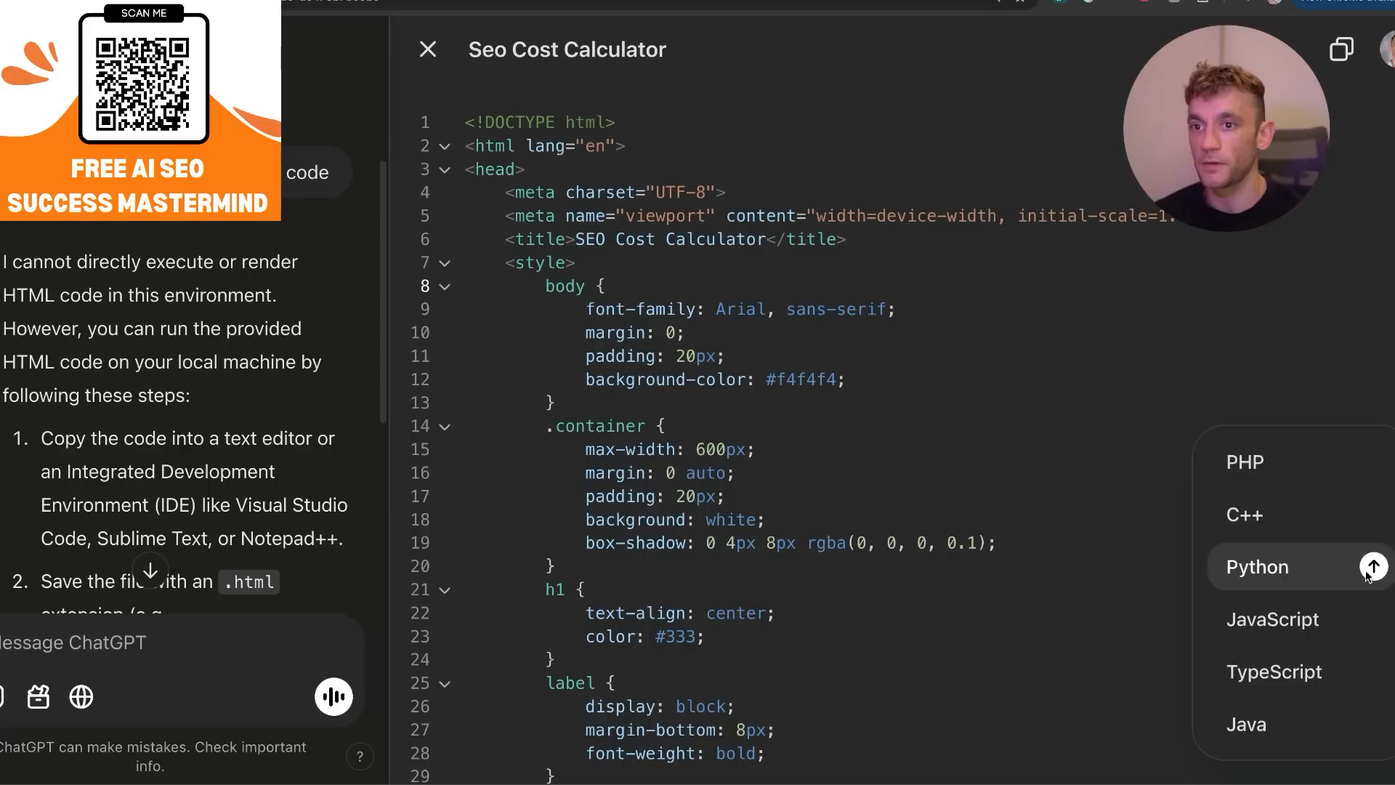
pyautogui.click(1287, 568)
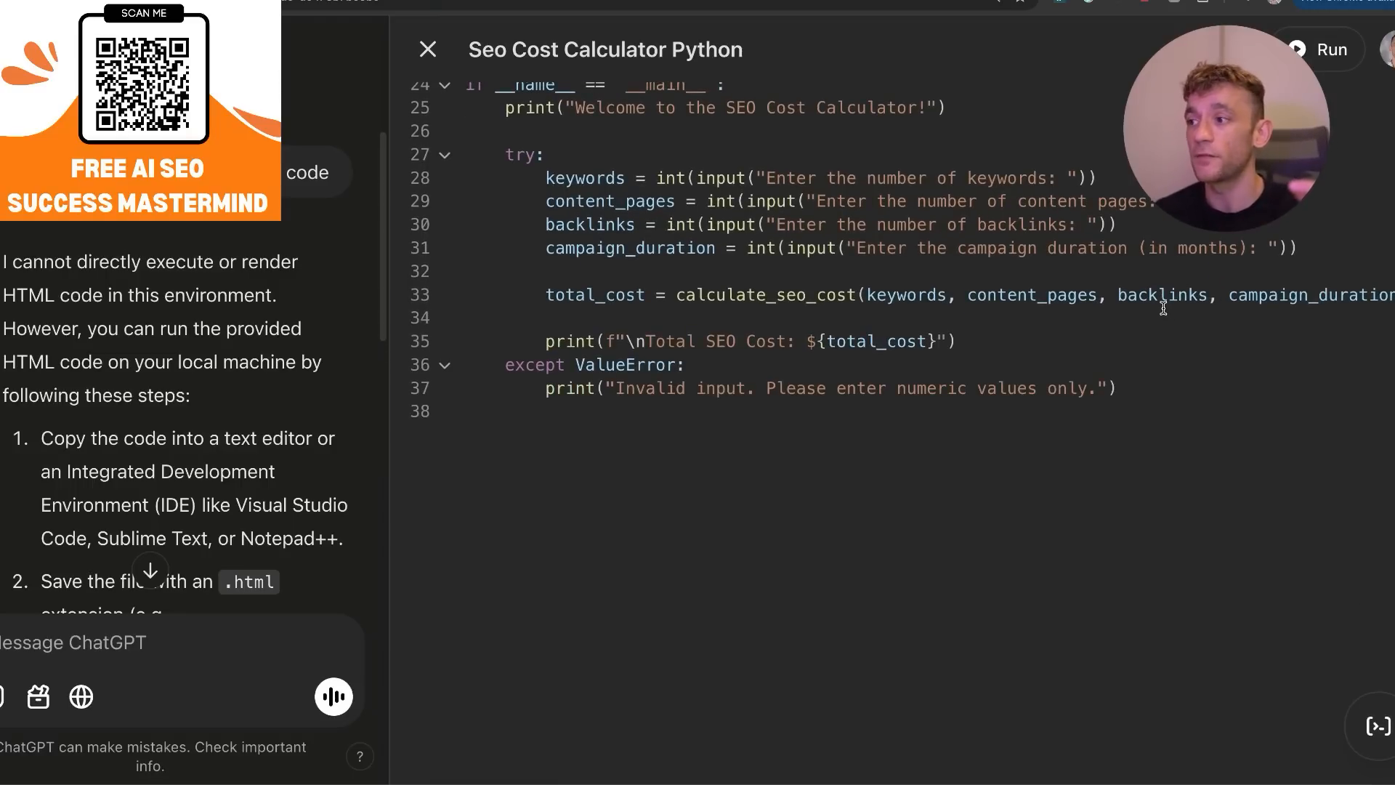
pyautogui.scroll(-1, 1164, 305)
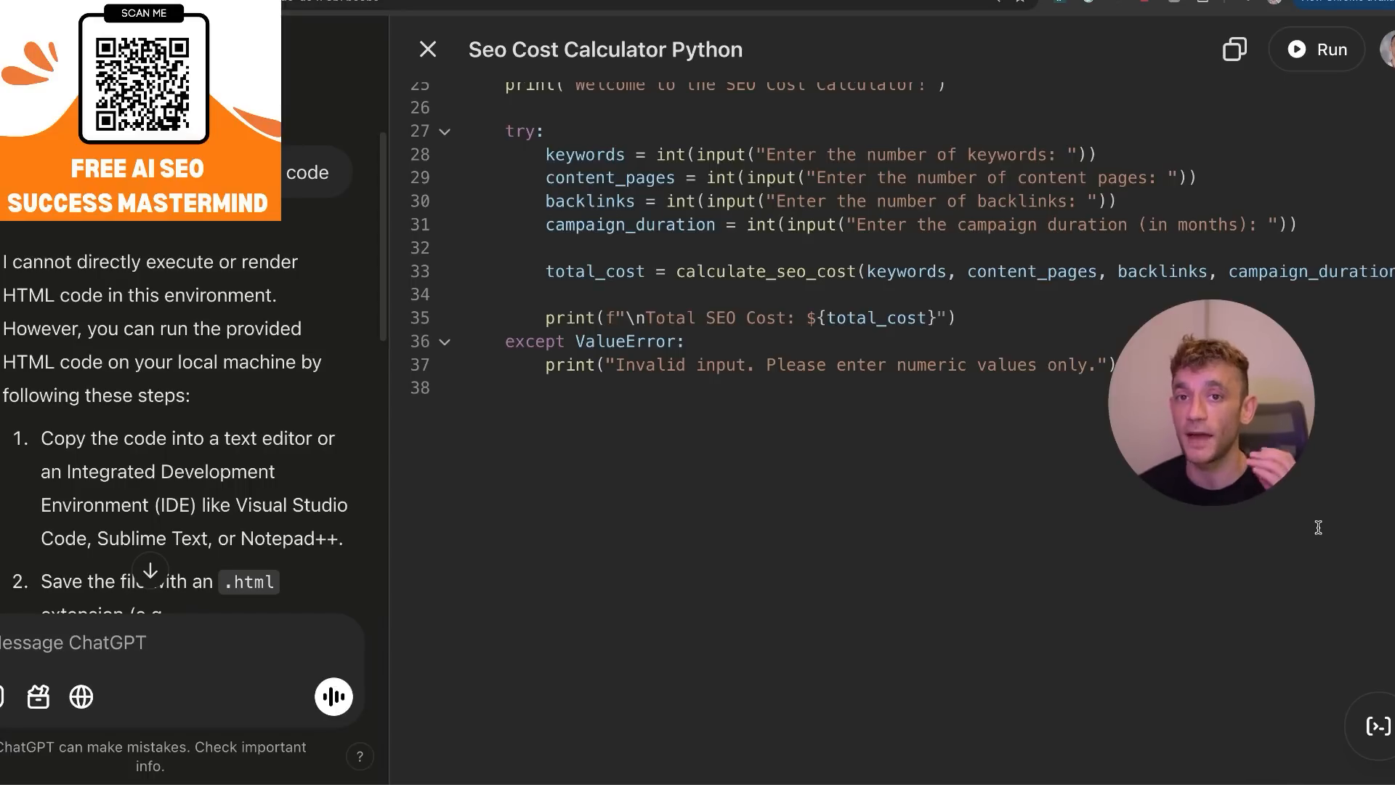
# Run the Python calculator, reading the network-access notice and allowing Python code to always run.
pyautogui.click(1327, 51)
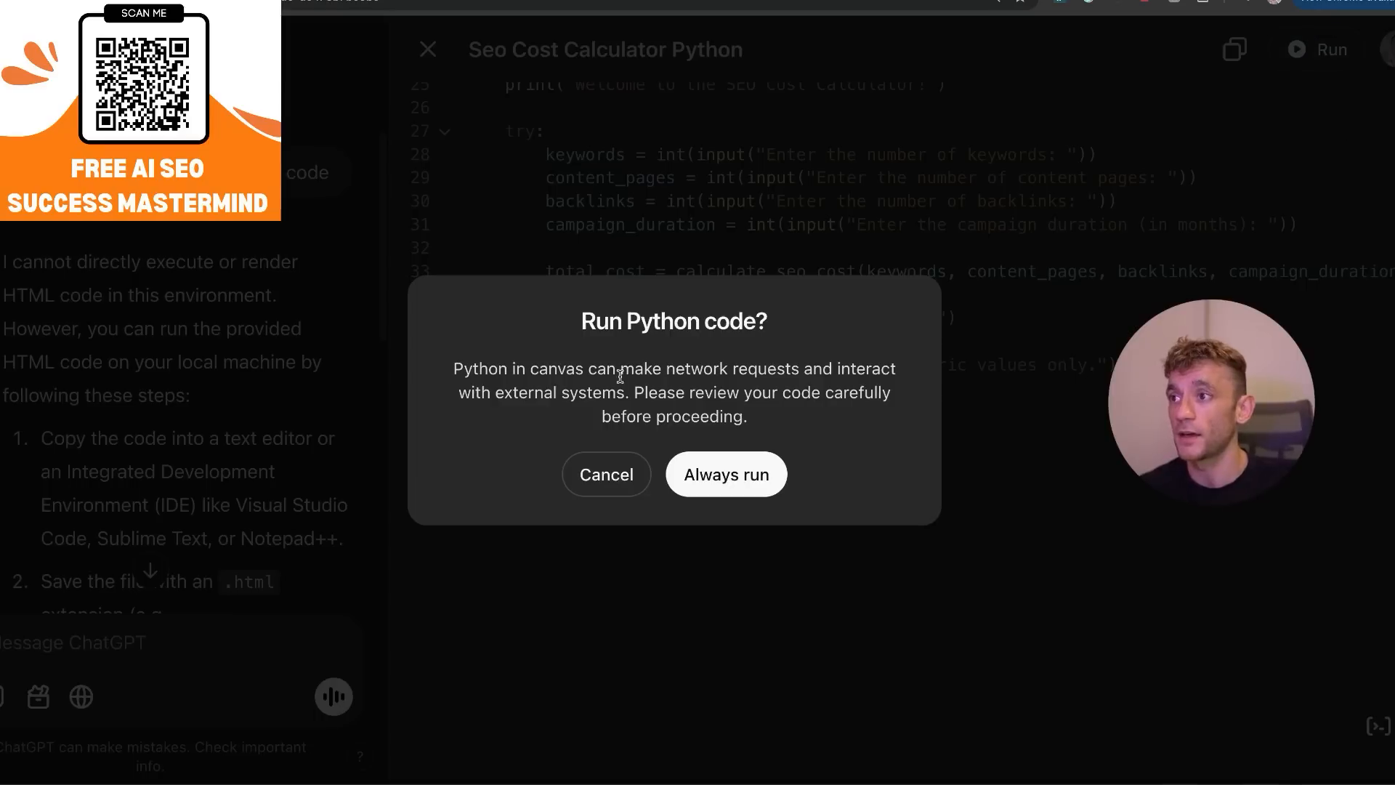
pyautogui.moveTo(557, 313); pyautogui.dragTo(787, 435)
pyautogui.click(531, 374)
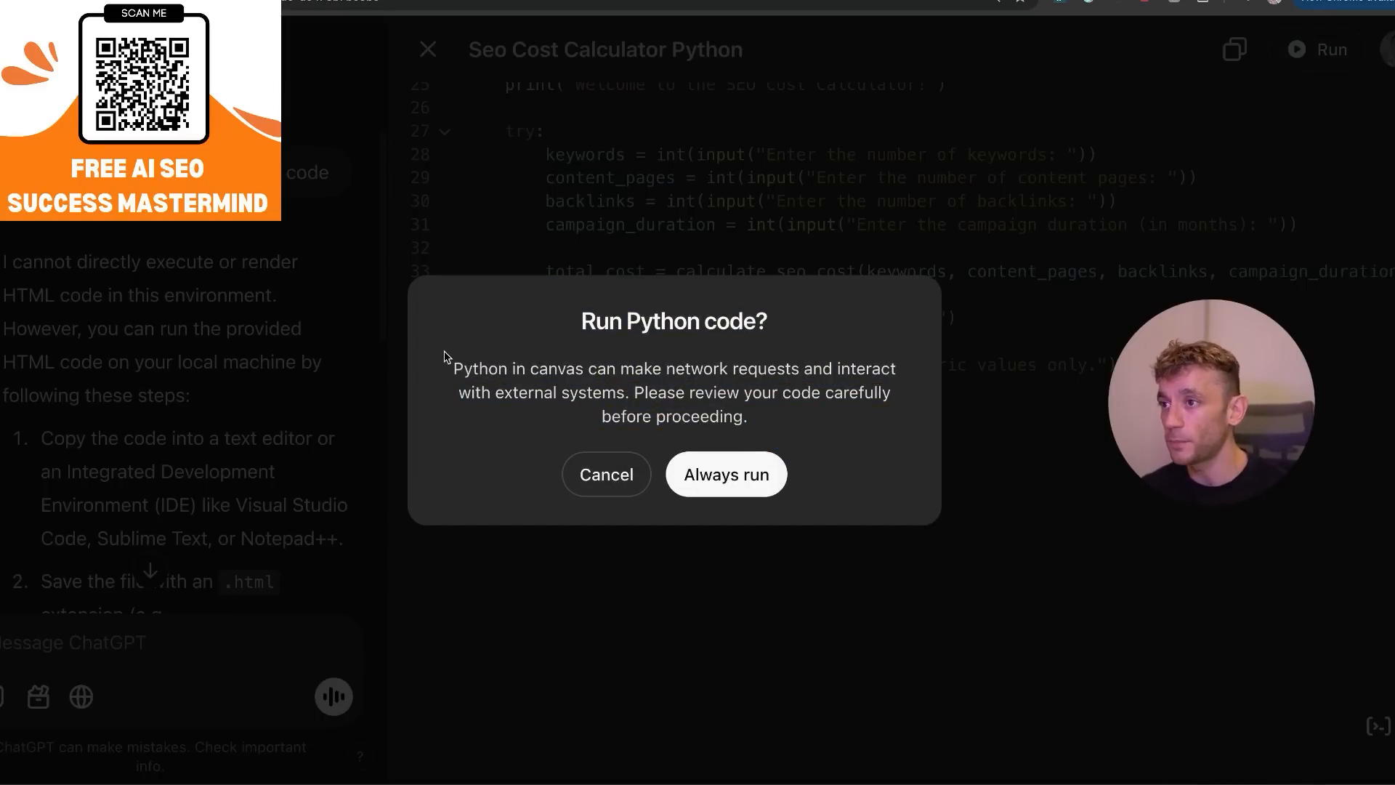
pyautogui.moveTo(448, 353); pyautogui.dragTo(571, 360)
pyautogui.moveTo(653, 375); pyautogui.dragTo(686, 410)
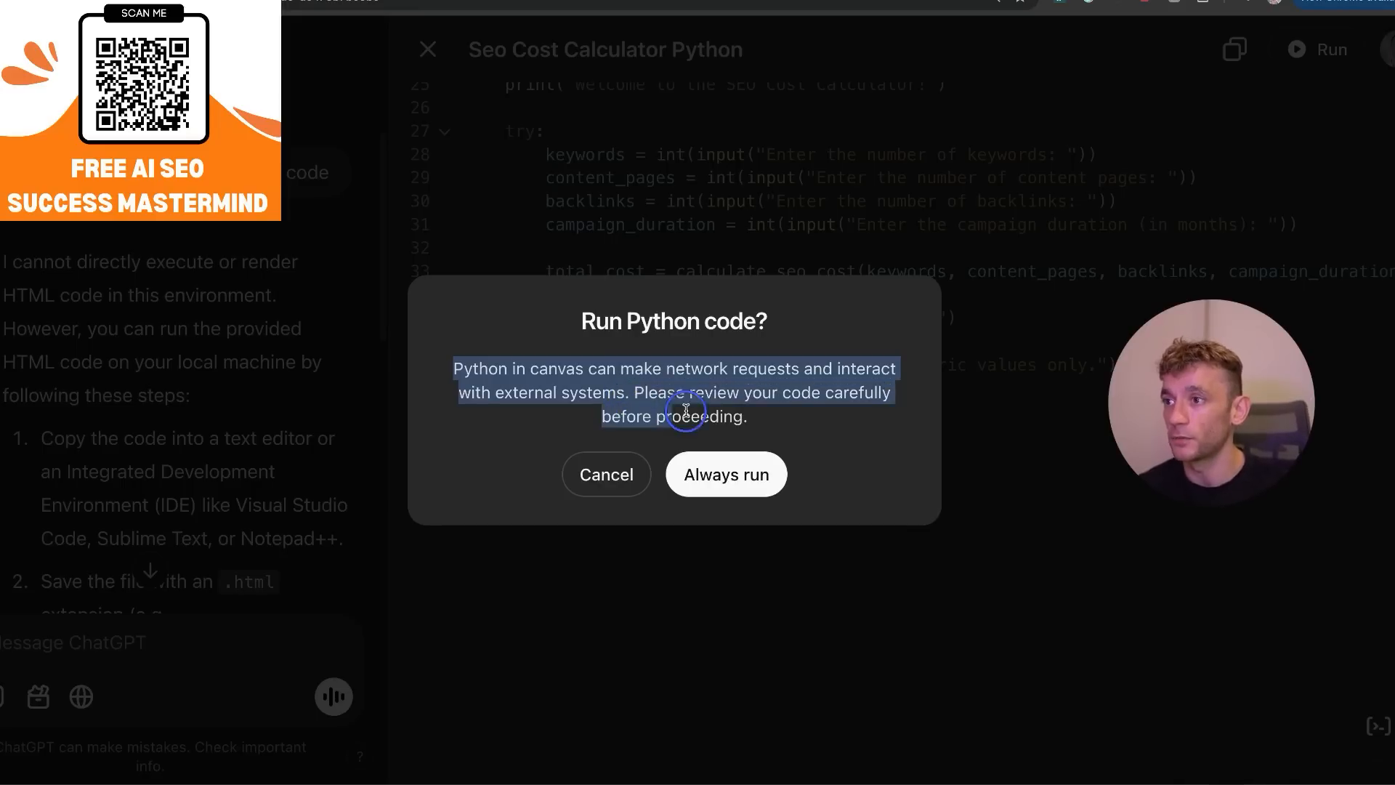
pyautogui.click(797, 365)
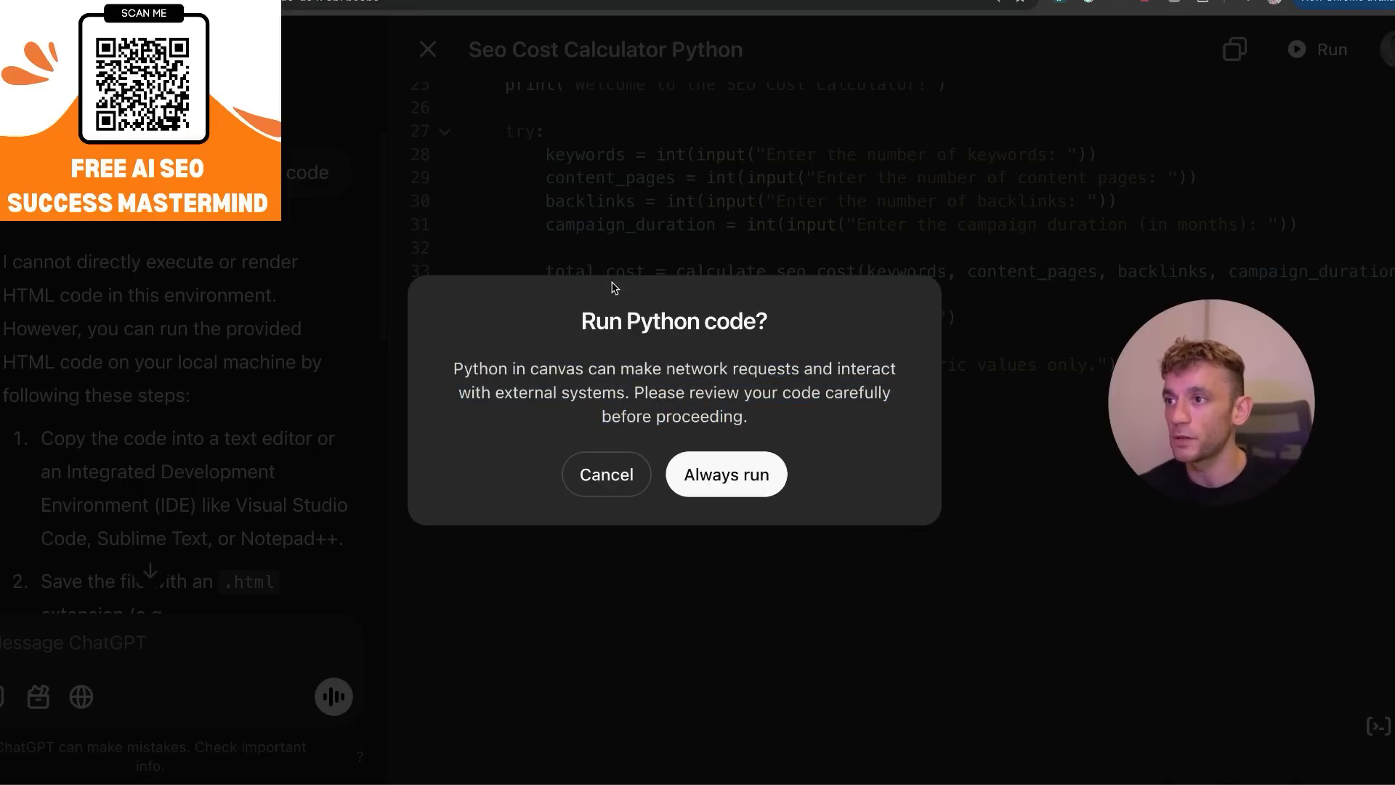
pyautogui.click(785, 467)
pyautogui.scroll(-10, 806, 327)
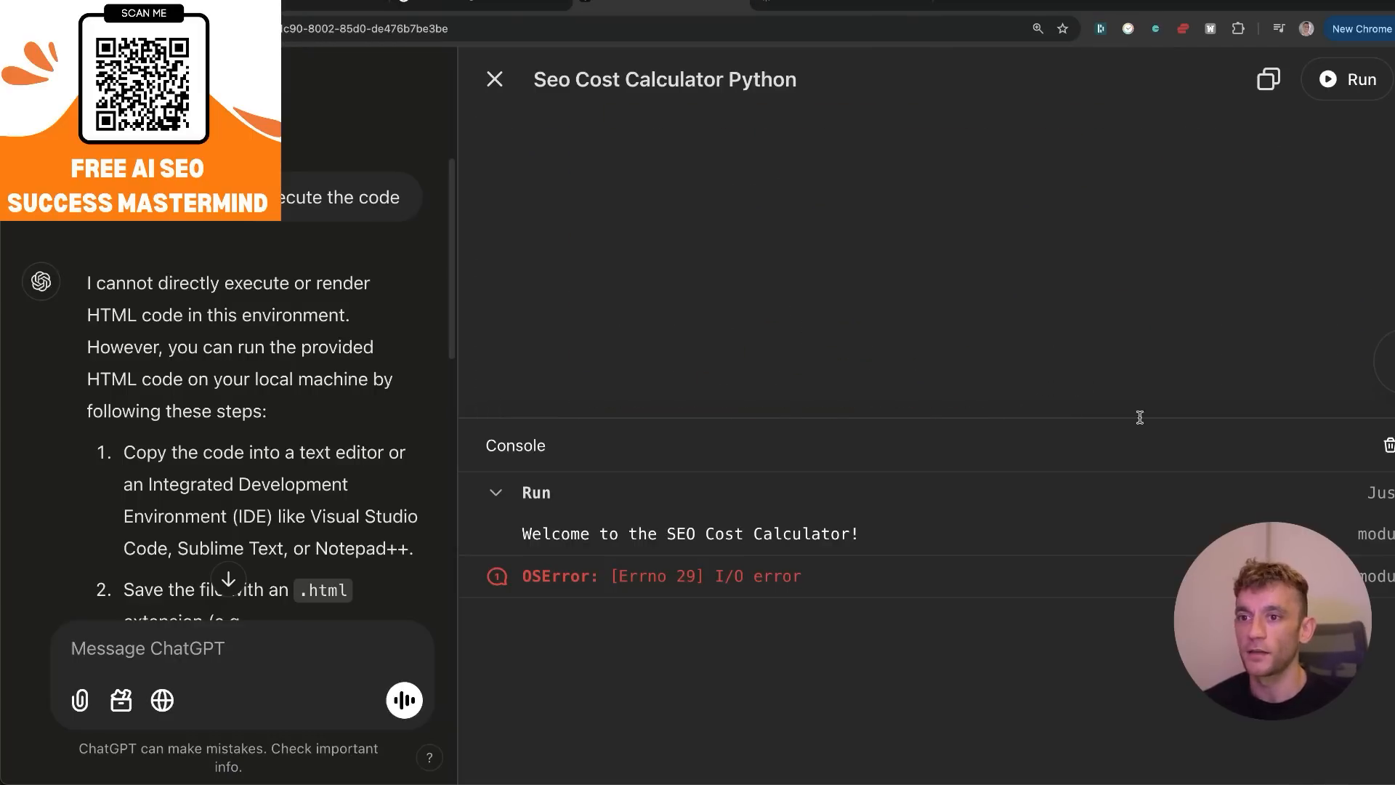
# Have ChatGPT fix the OSError I/O error reported in the console for the Python calculator.
pyautogui.scroll(10, 933, 311)
pyautogui.moveTo(1204, 637); pyautogui.dragTo(1222, 184)
pyautogui.click(847, 539)
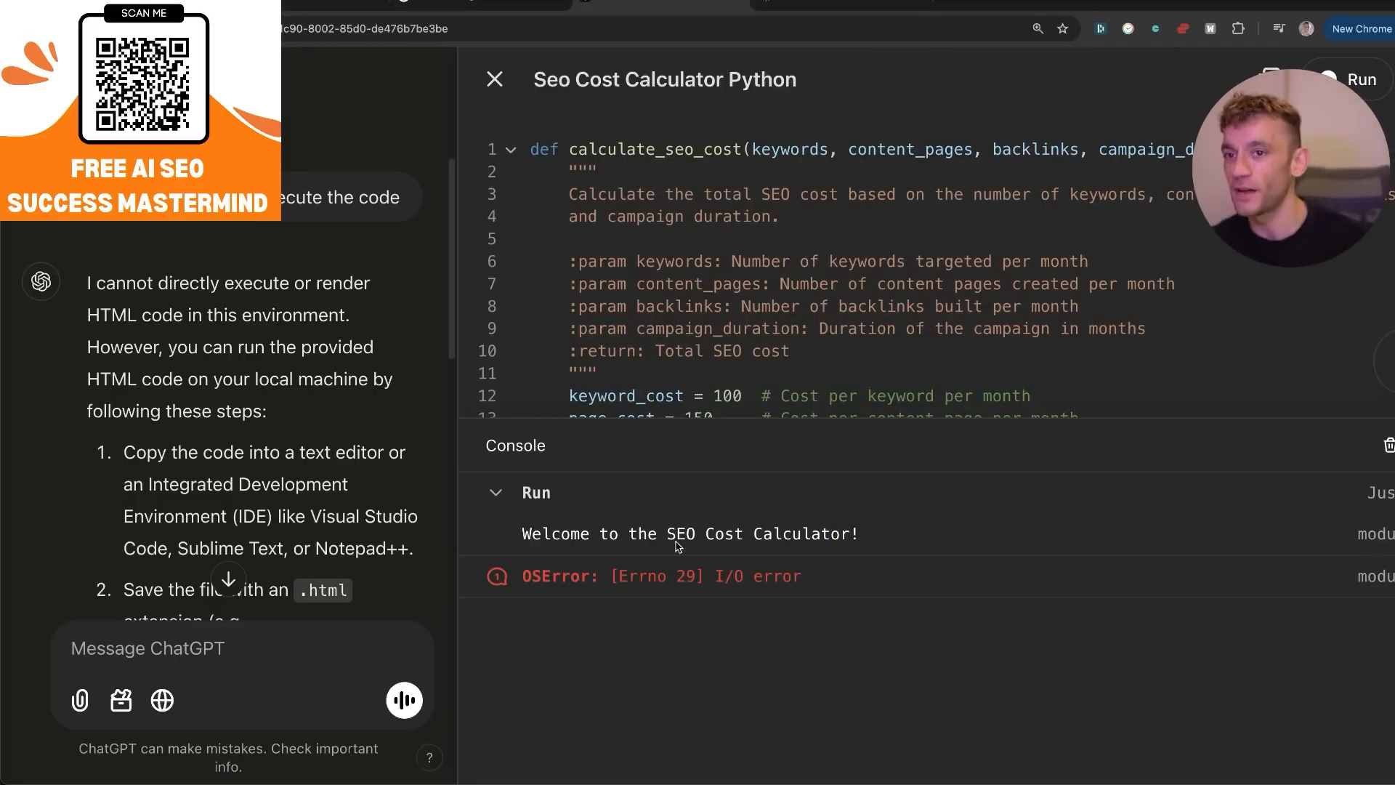
pyautogui.click(716, 576)
pyautogui.click(550, 513)
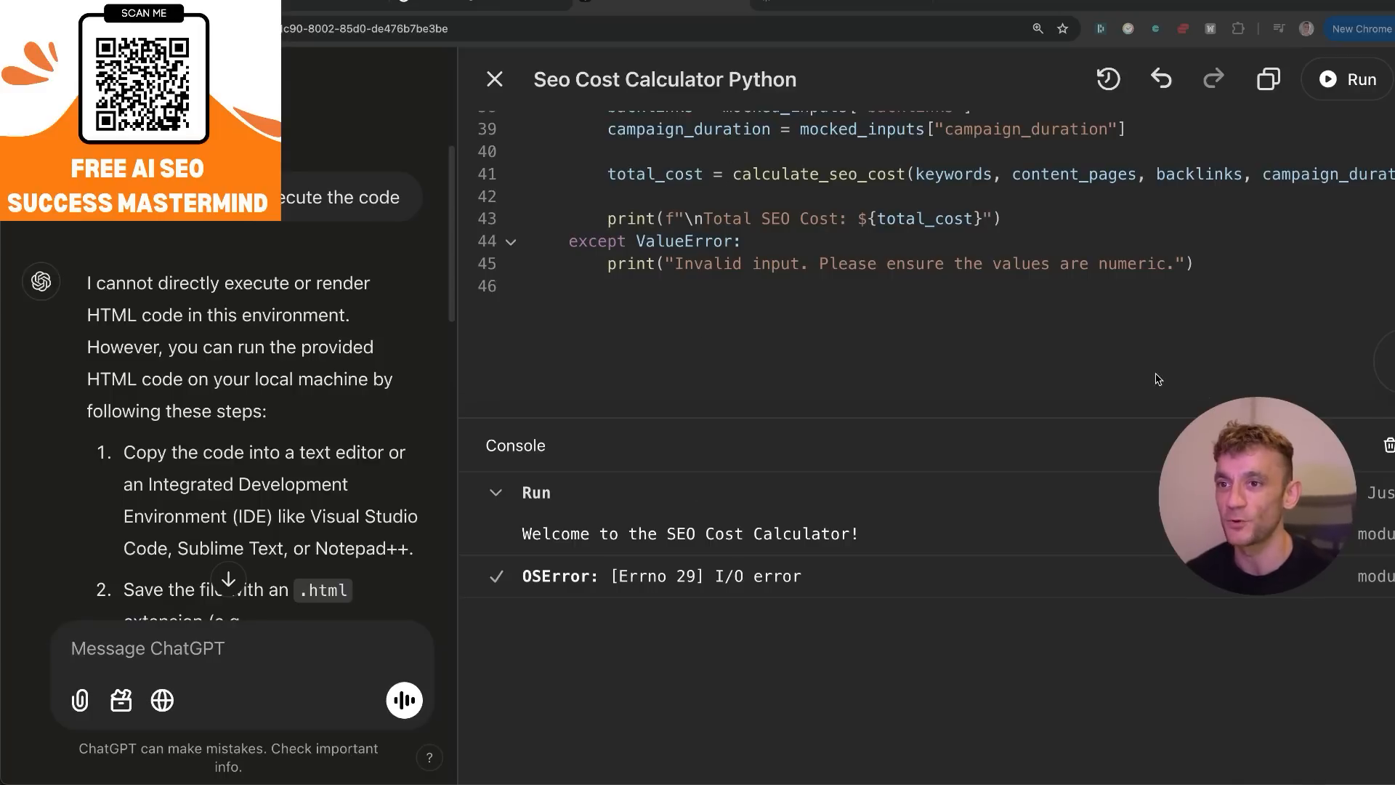
pyautogui.click(716, 610)
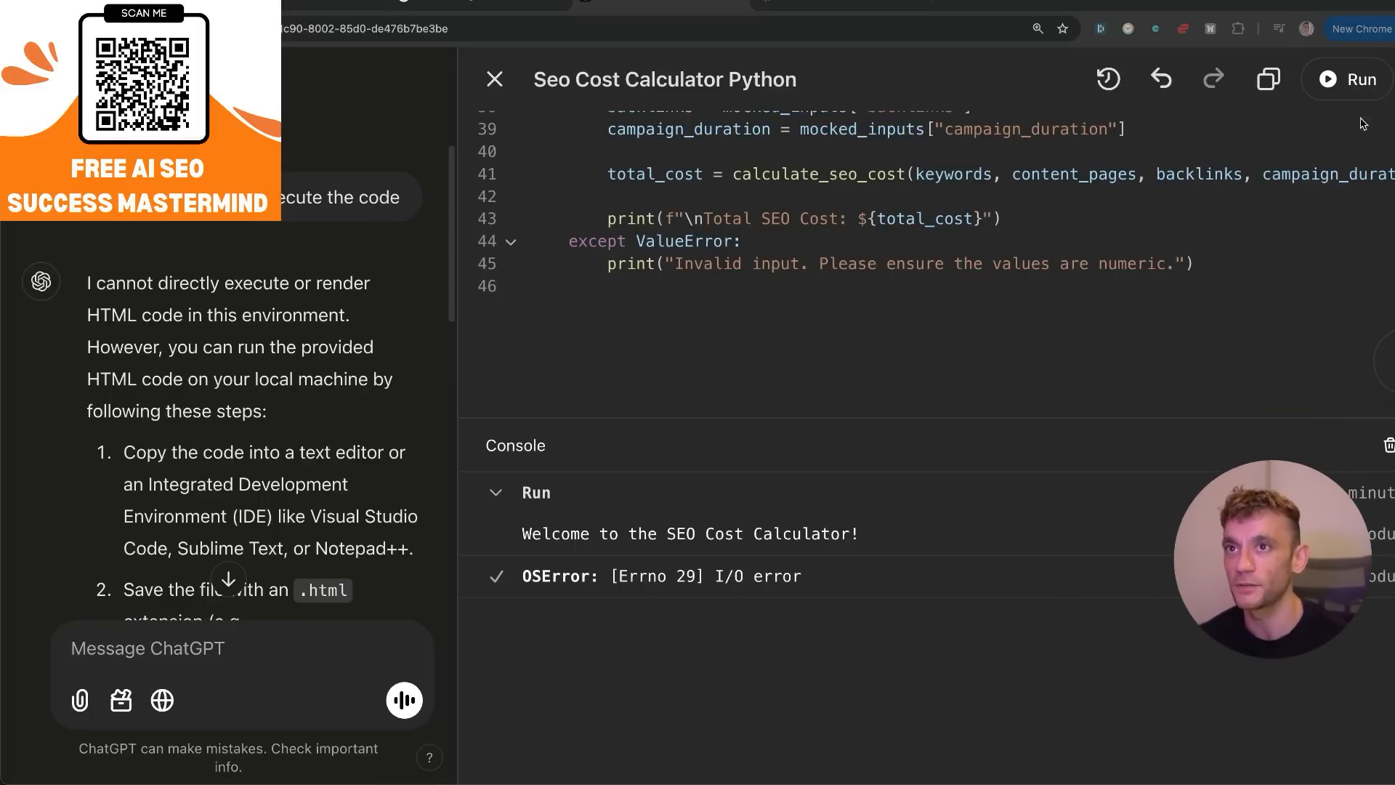
# Run the corrected Python calculator and highlight the Total SEO Cost line in the console output.
pyautogui.click(1344, 93)
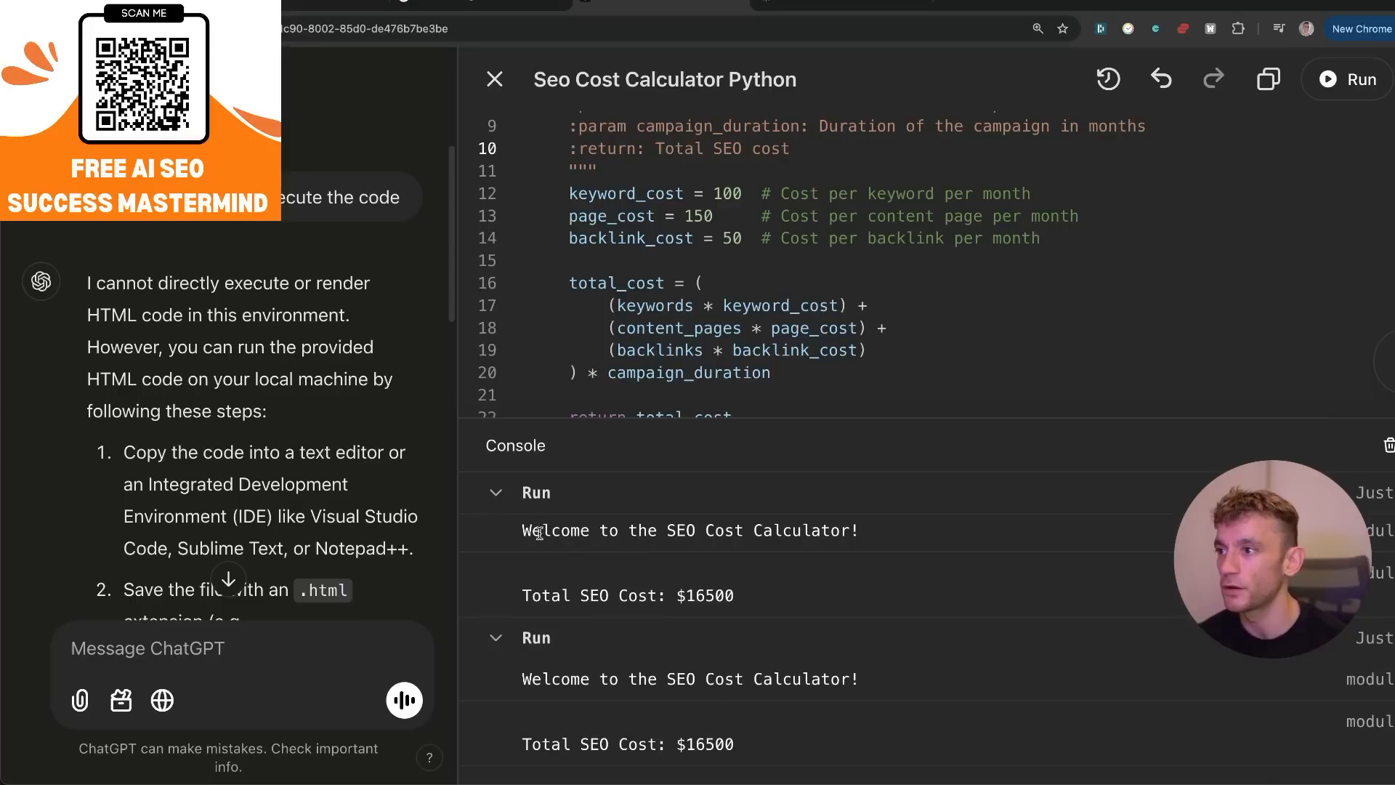
pyautogui.click(805, 593)
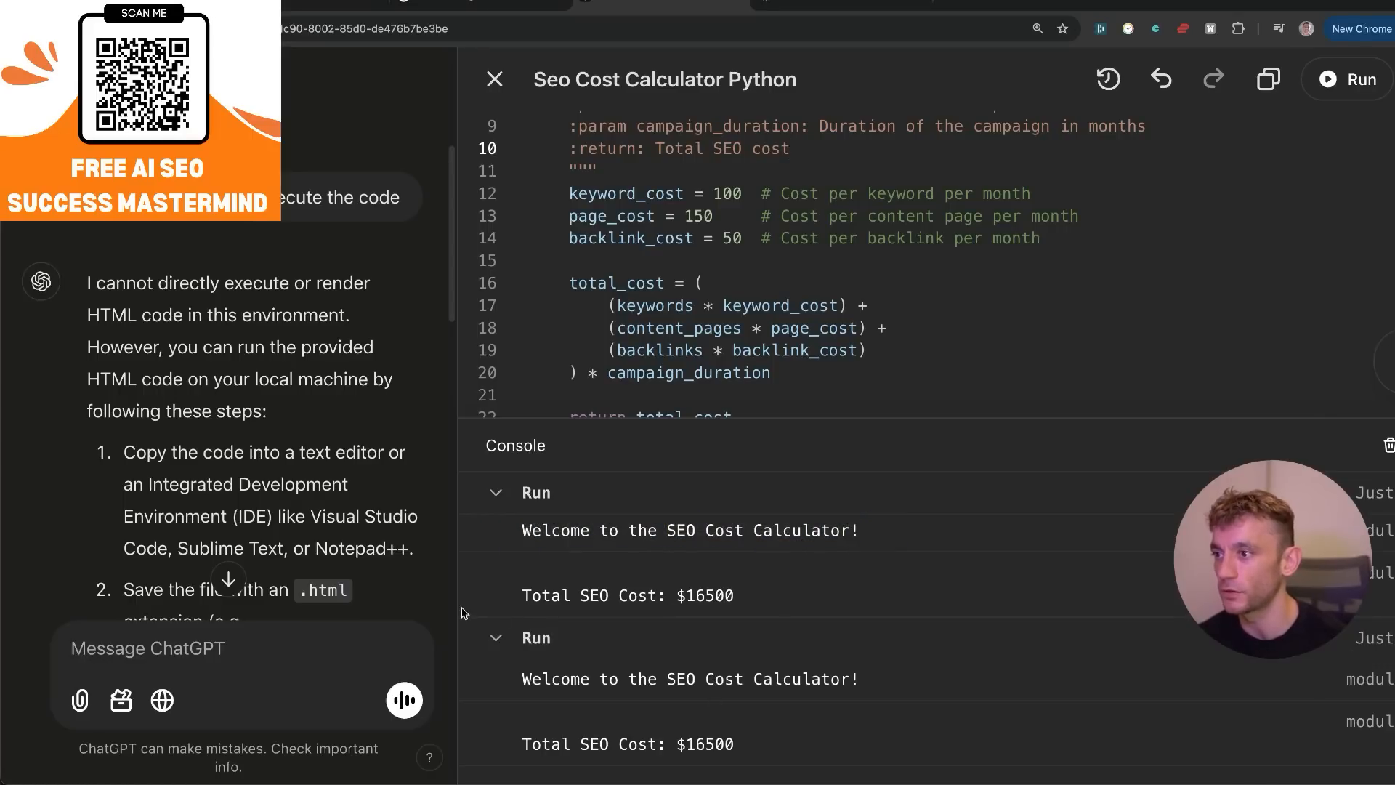
pyautogui.moveTo(493, 597); pyautogui.dragTo(789, 592)
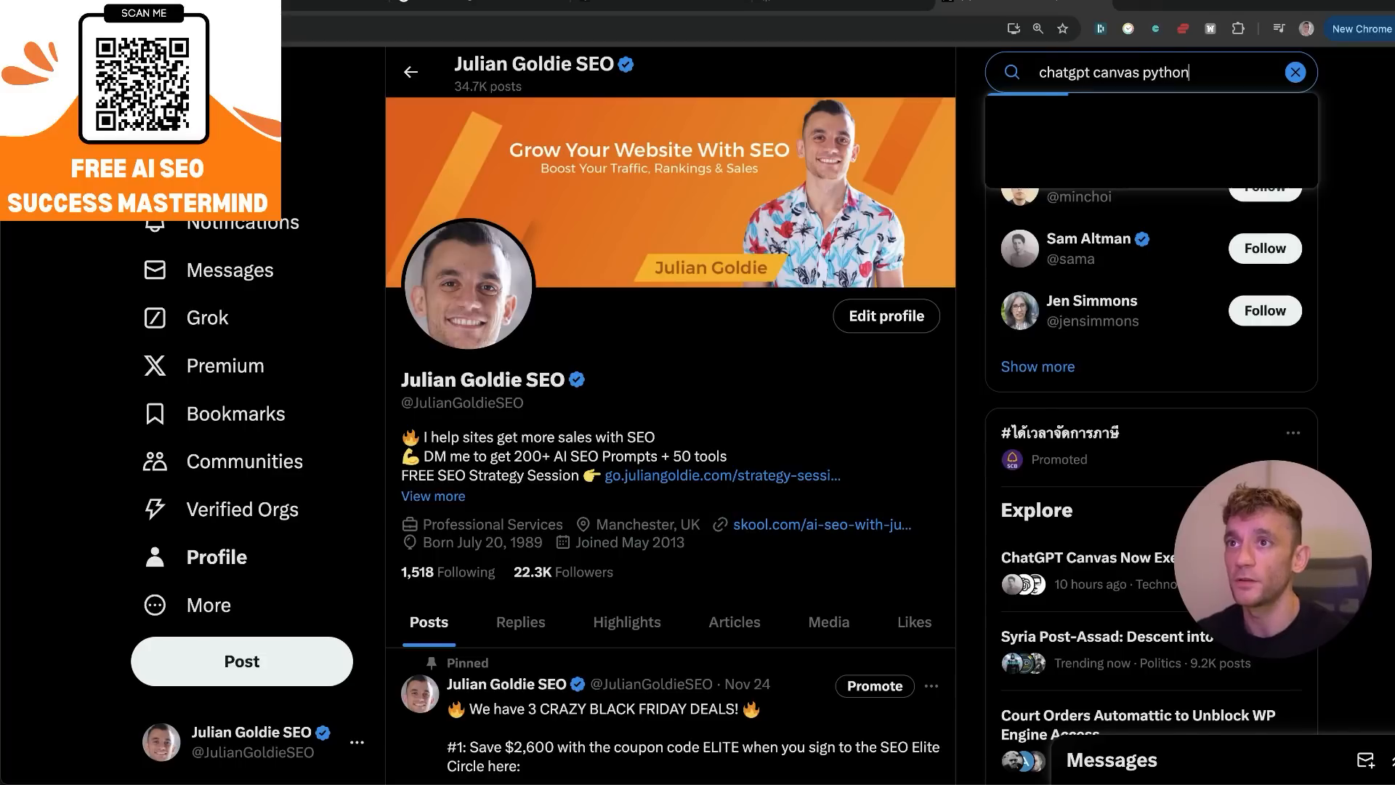
# Switch to the X post about ChatGPT Canvas executing code and watch its bar plot demo video.
pyautogui.press('Return')
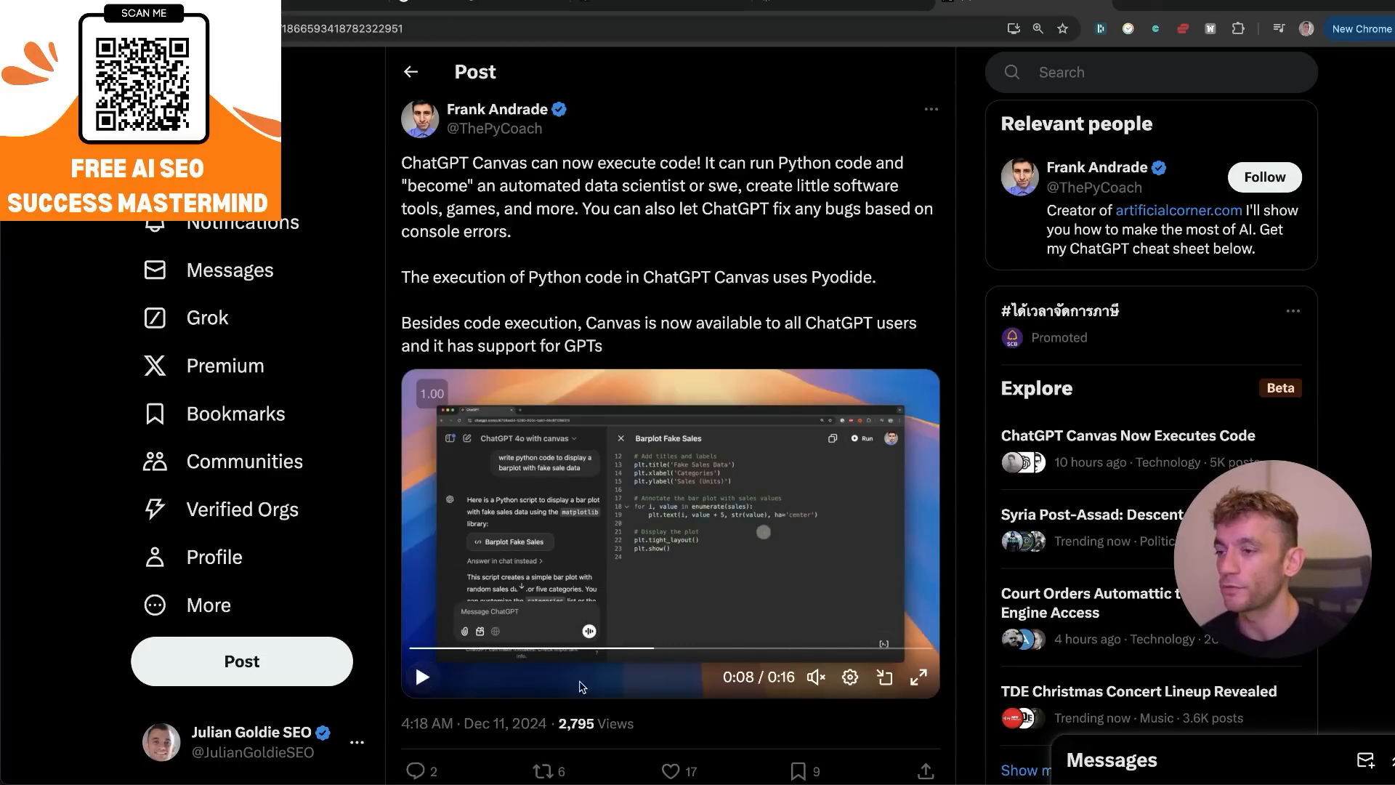
pyautogui.click(423, 678)
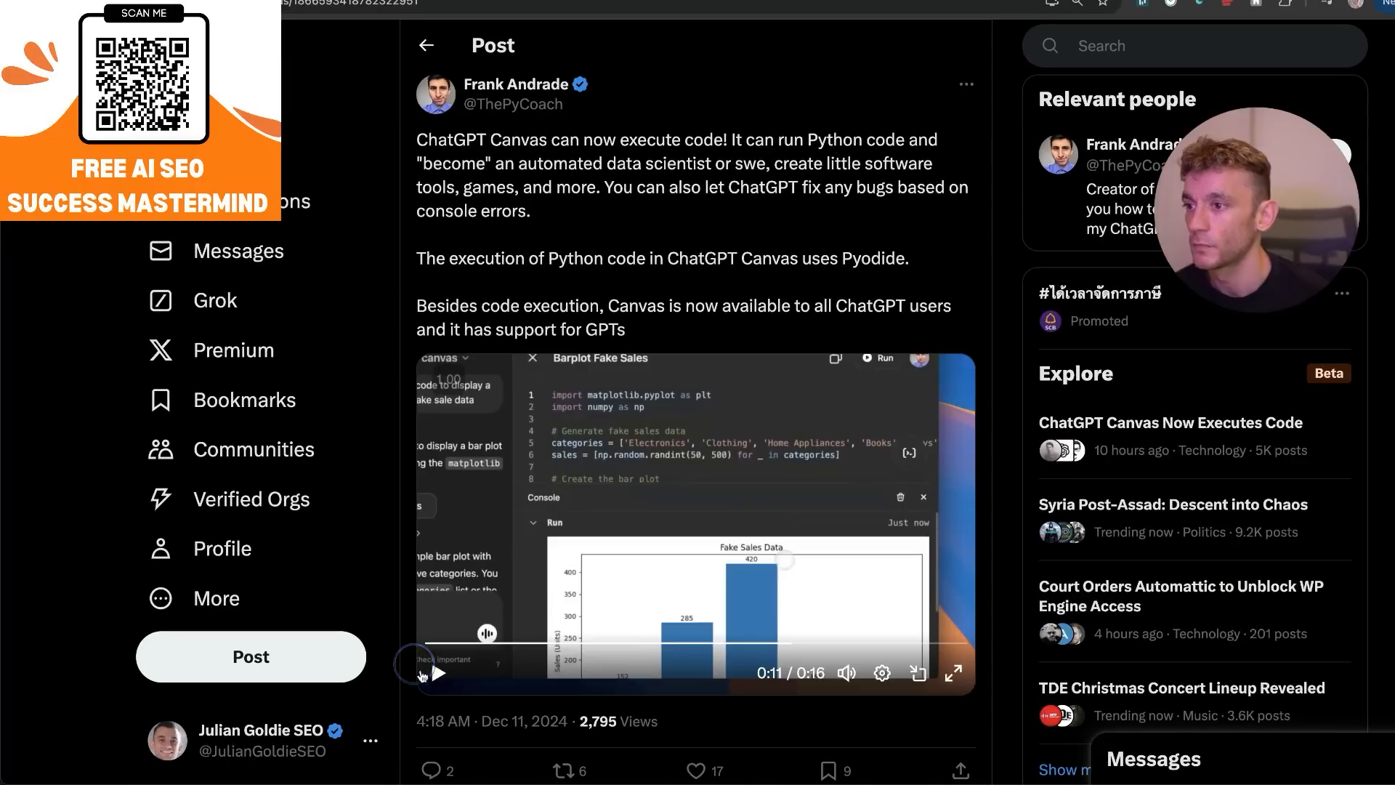
pyautogui.click(435, 681)
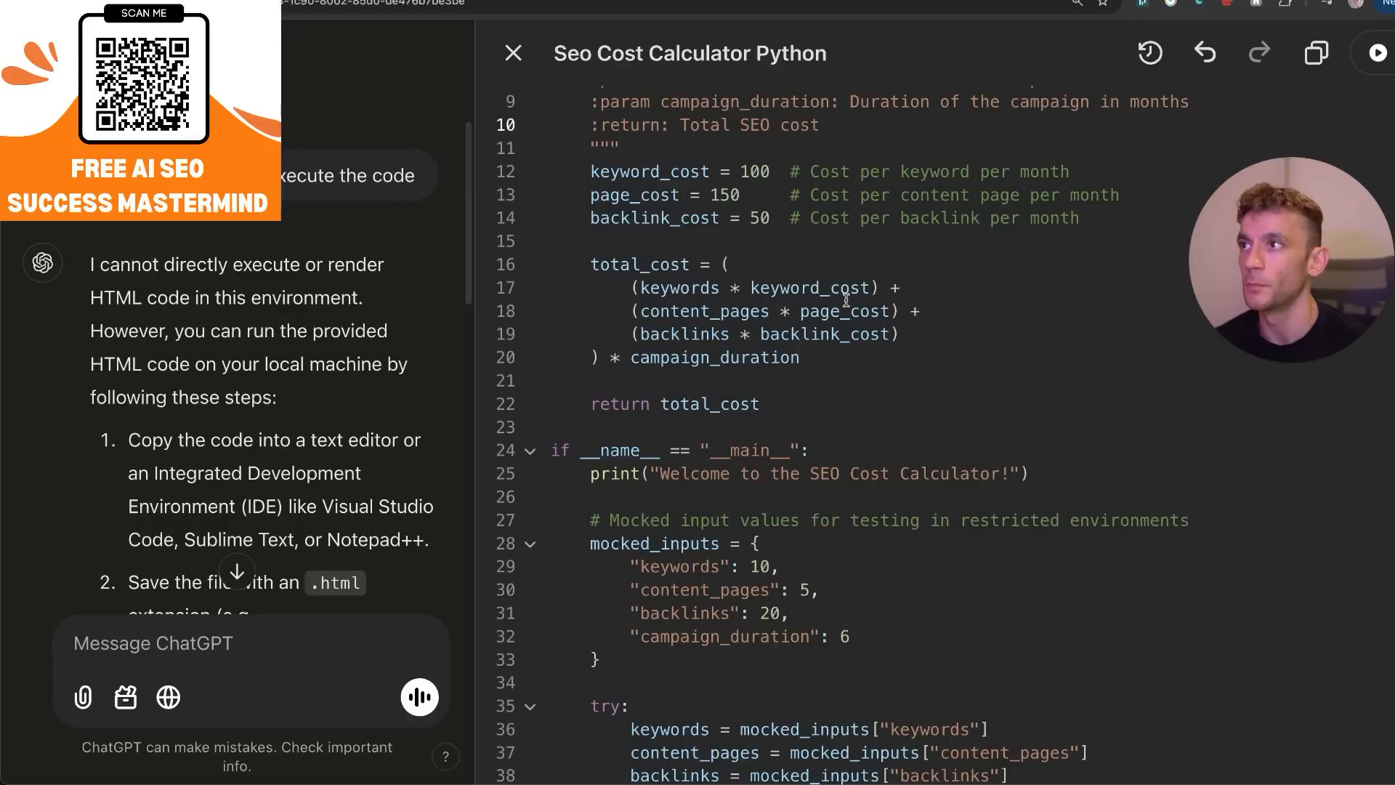
# Look over the Python calculator code in ChatGPT, and in Claude's calculator set Website Size to 120 pages.
pyautogui.scroll(-8, 757, 377)
pyautogui.scroll(10, 757, 377)
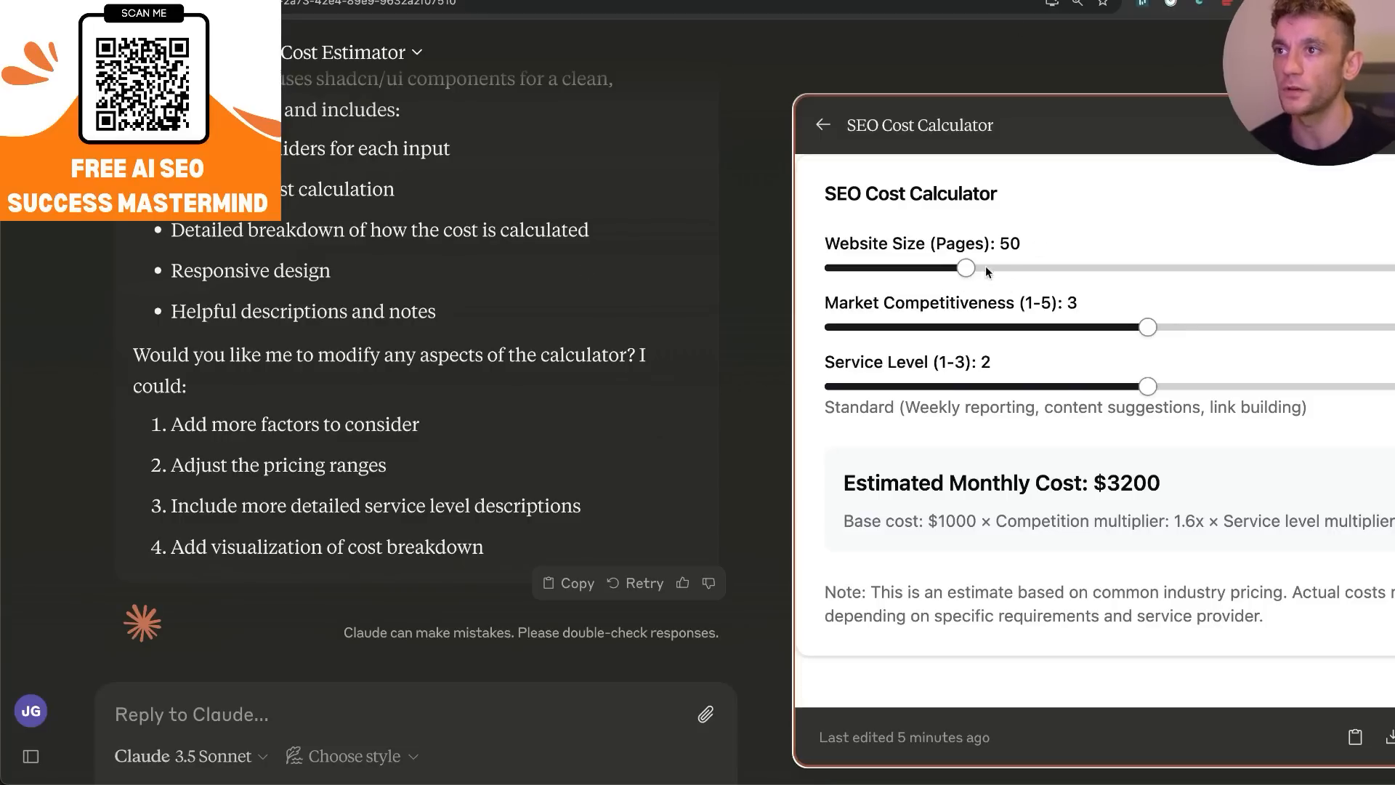
pyautogui.moveTo(984, 271); pyautogui.dragTo(1199, 270)
pyautogui.scroll(10, 398, 423)
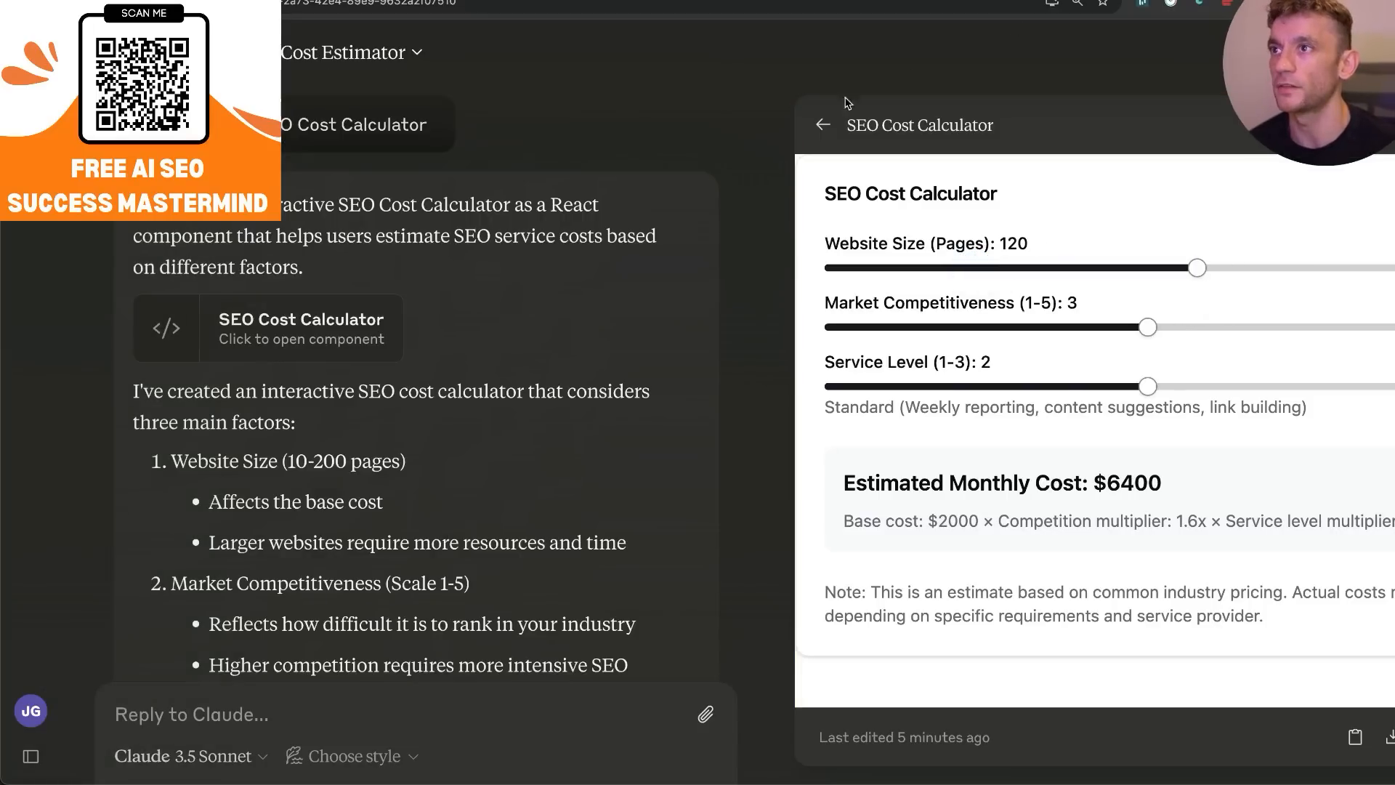
# Set Website Size to 140 pages in Claude's calculator and check its code before returning to the preview.
pyautogui.click(825, 124)
pyautogui.click(1075, 304)
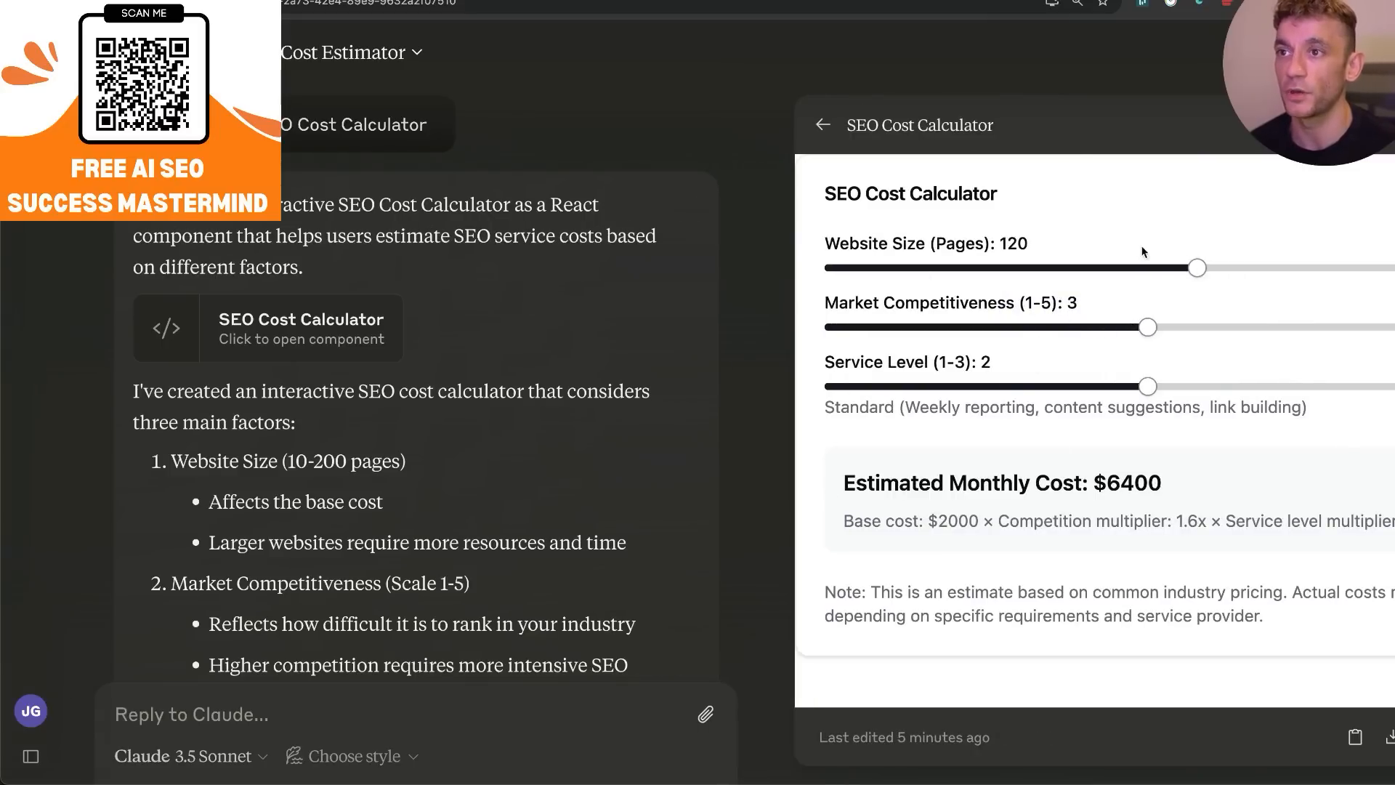
pyautogui.click(1203, 271)
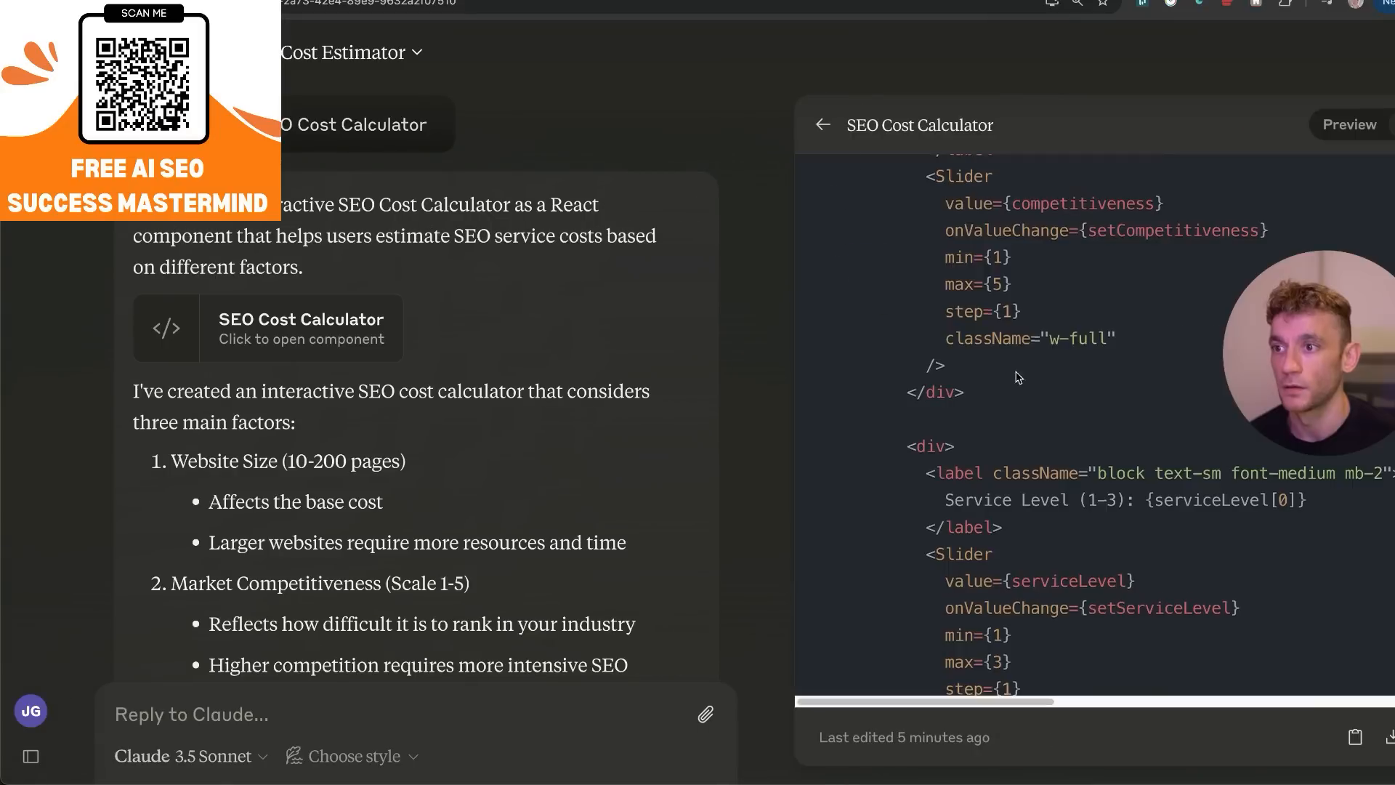
pyautogui.click(1343, 127)
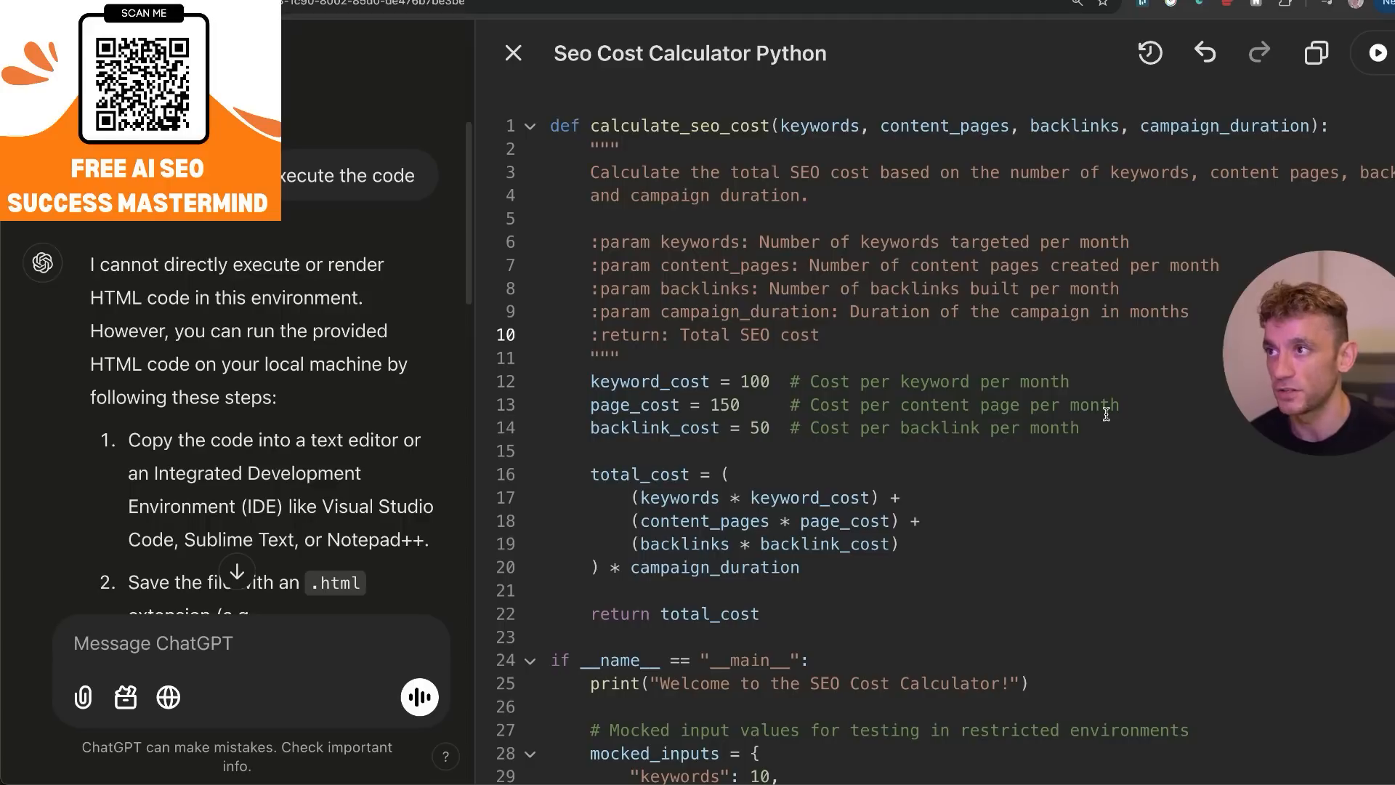
# Return to ChatGPT, look over the Python calculator code and check the chat's list of canvas documents.
pyautogui.scroll(-10, 1105, 414)
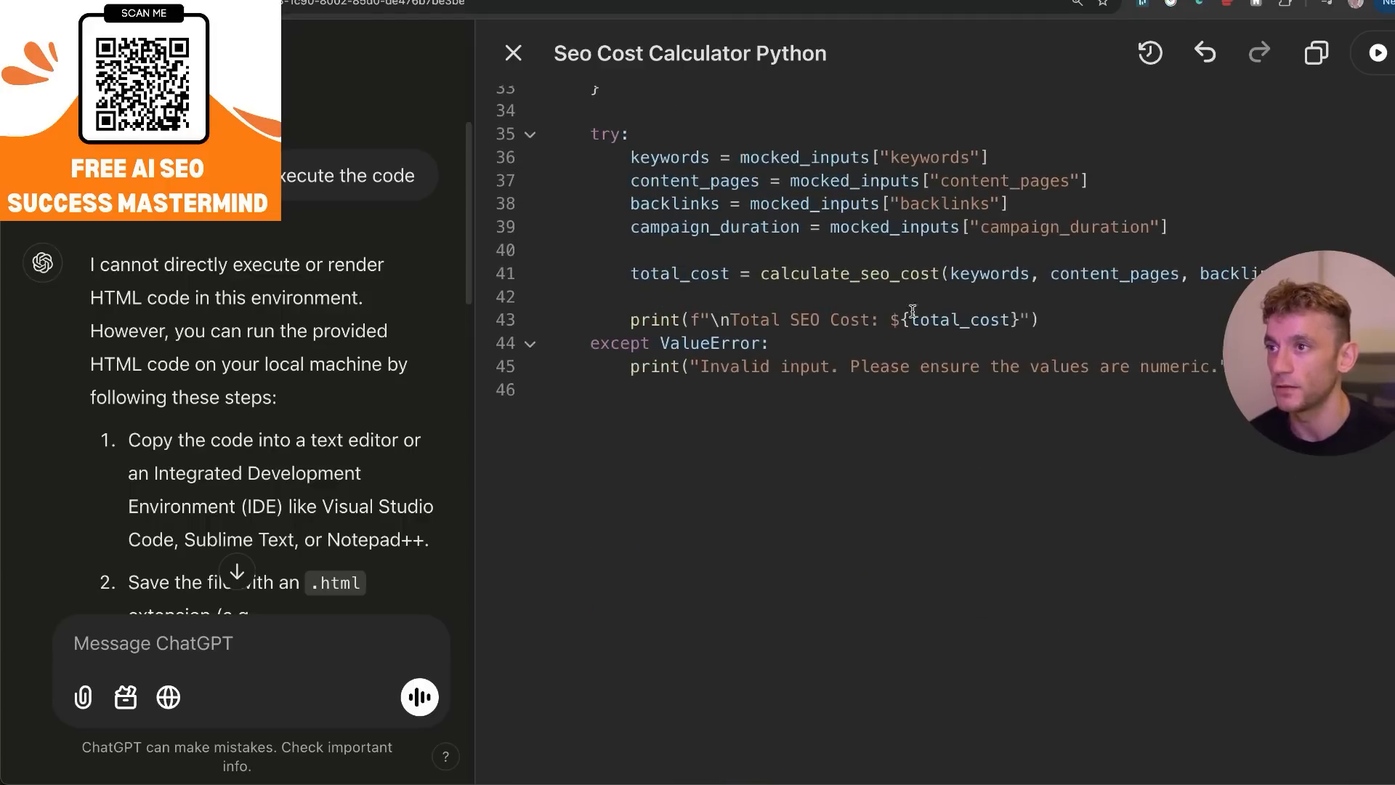
pyautogui.scroll(12, 1106, 414)
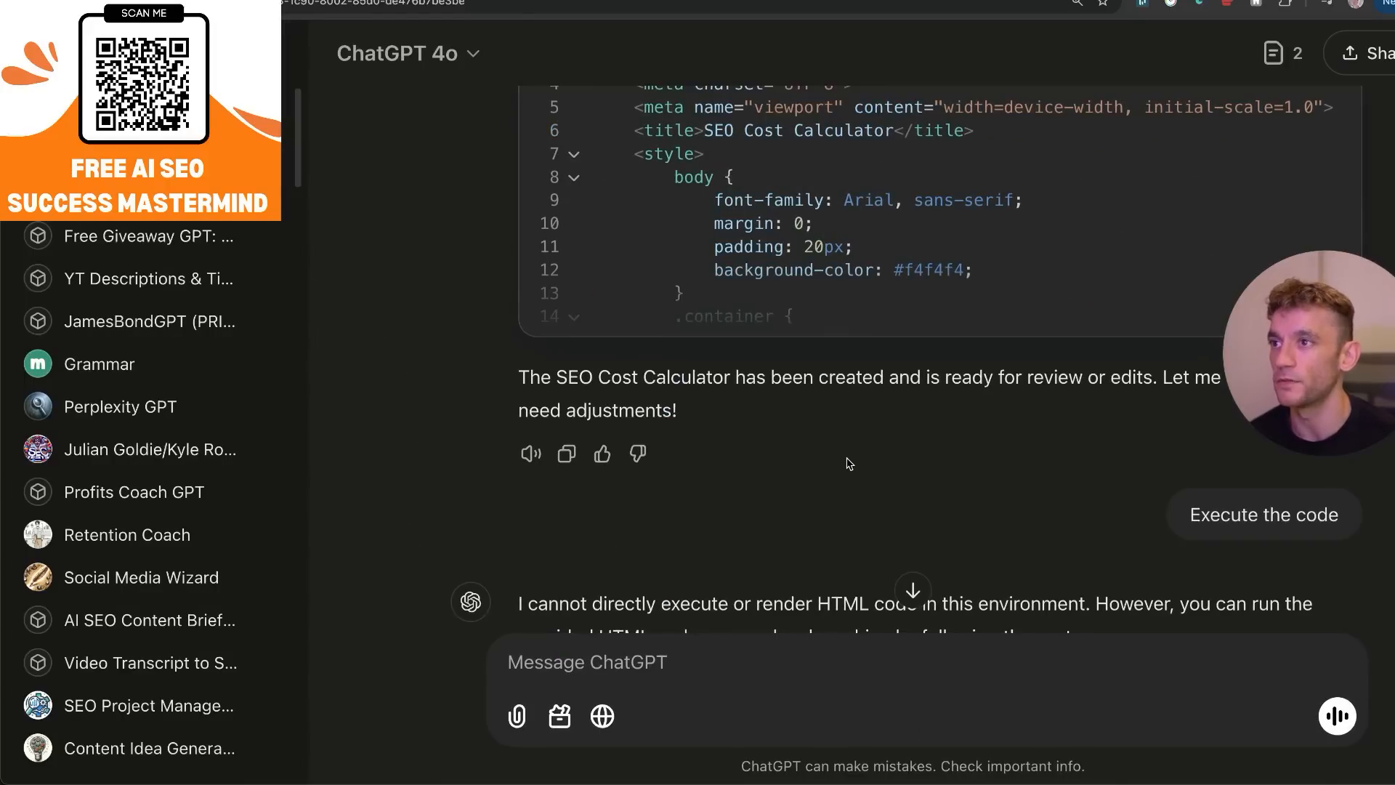
pyautogui.scroll(-15, 799, 436)
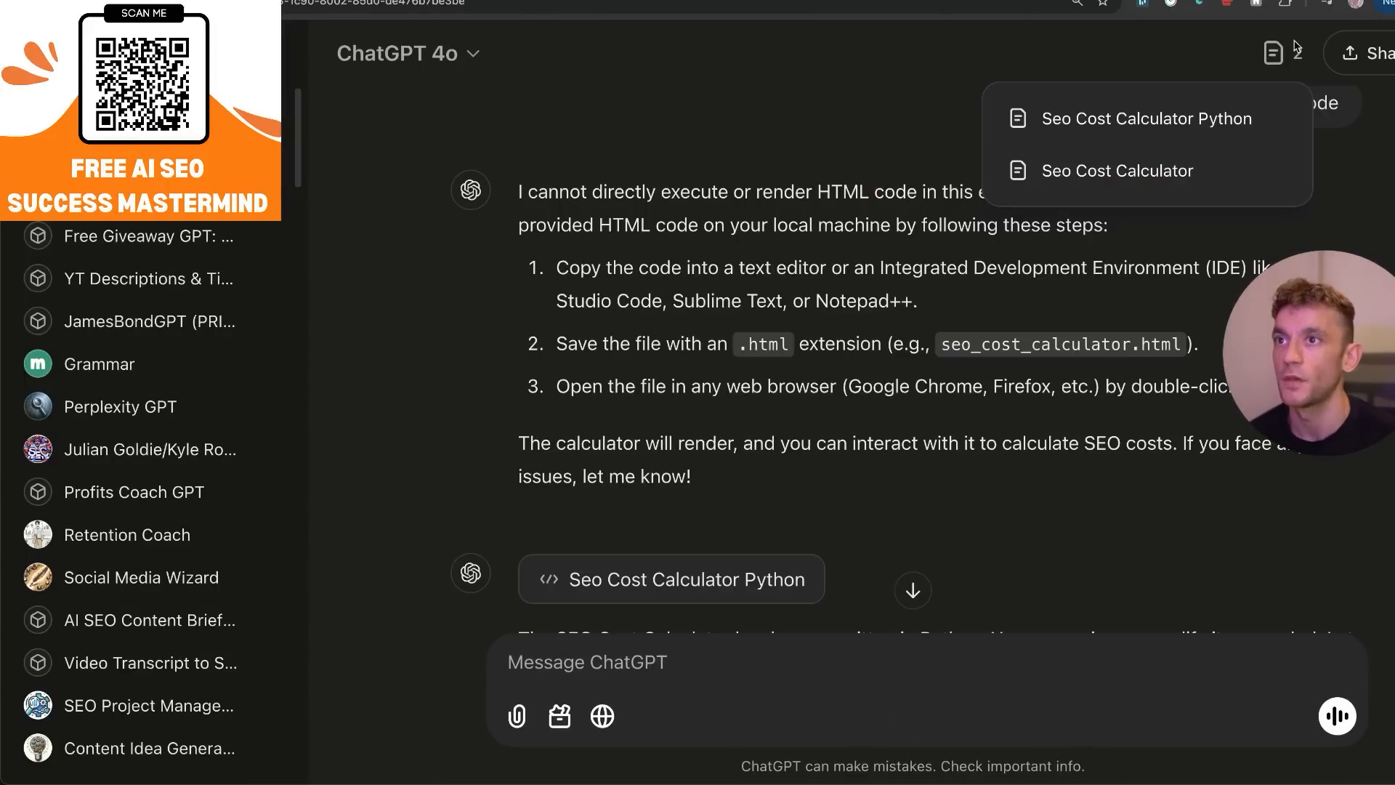
pyautogui.click(1282, 47)
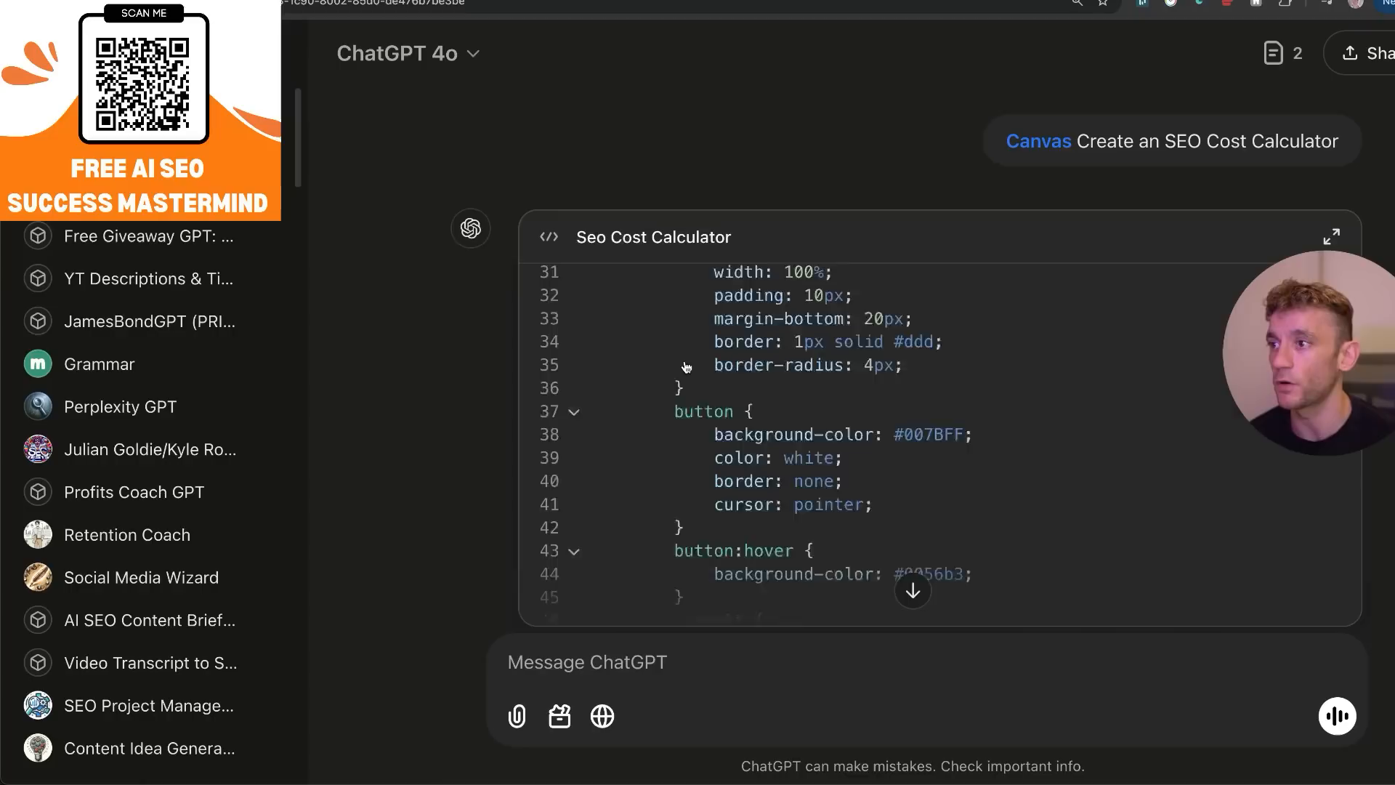
pyautogui.click(1283, 53)
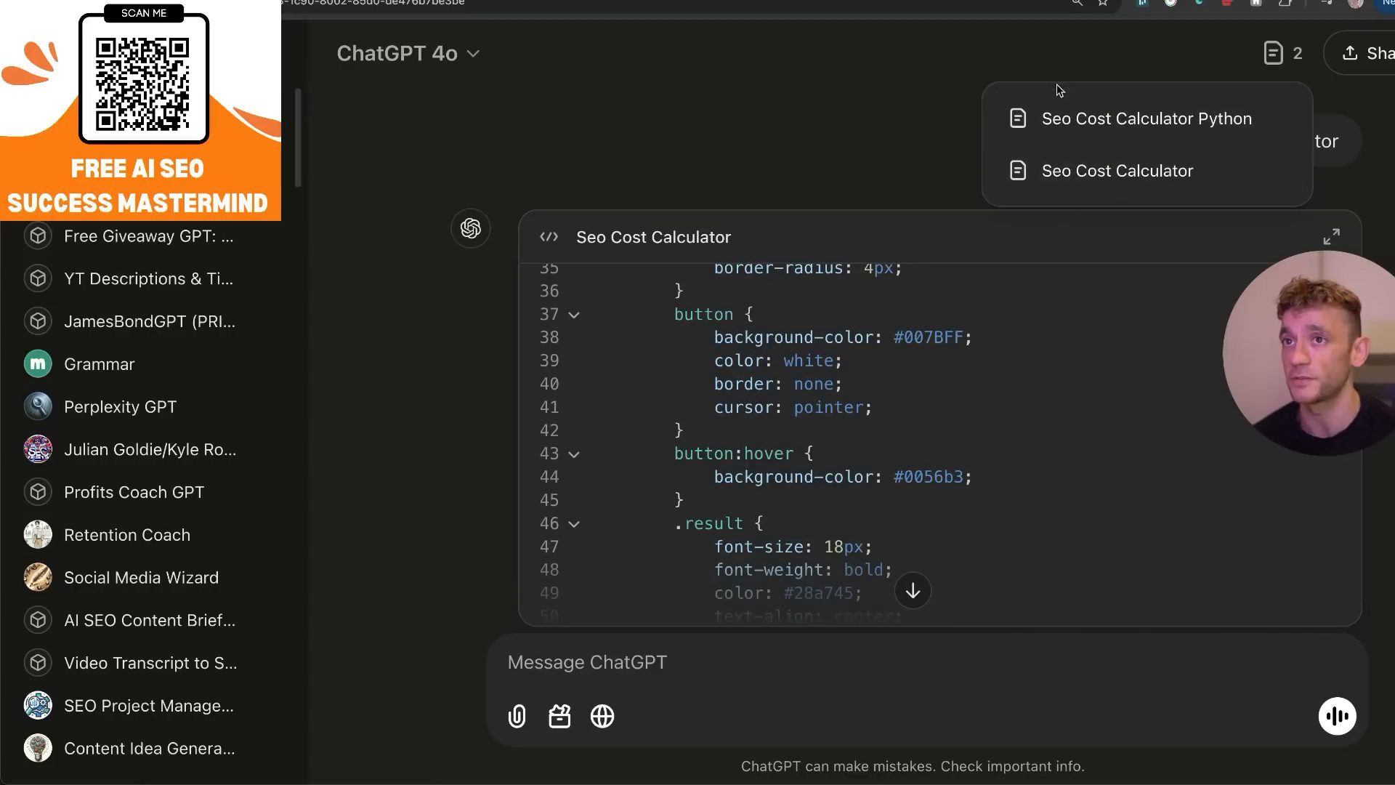
# Create a public share link for the SEO Cost Calculator chat and open the shared copy in a new tab.
pyautogui.click(1353, 65)
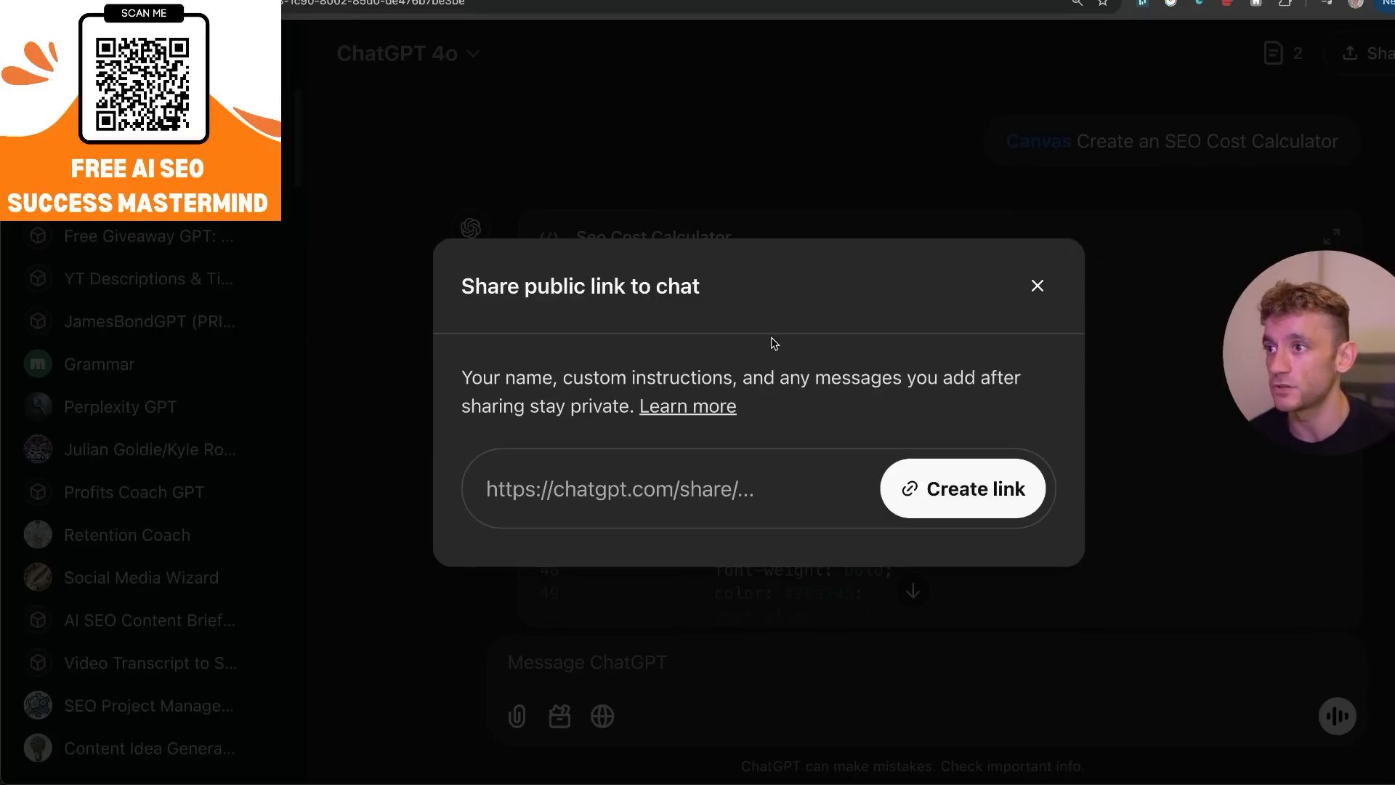
pyautogui.moveTo(465, 276); pyautogui.dragTo(763, 308)
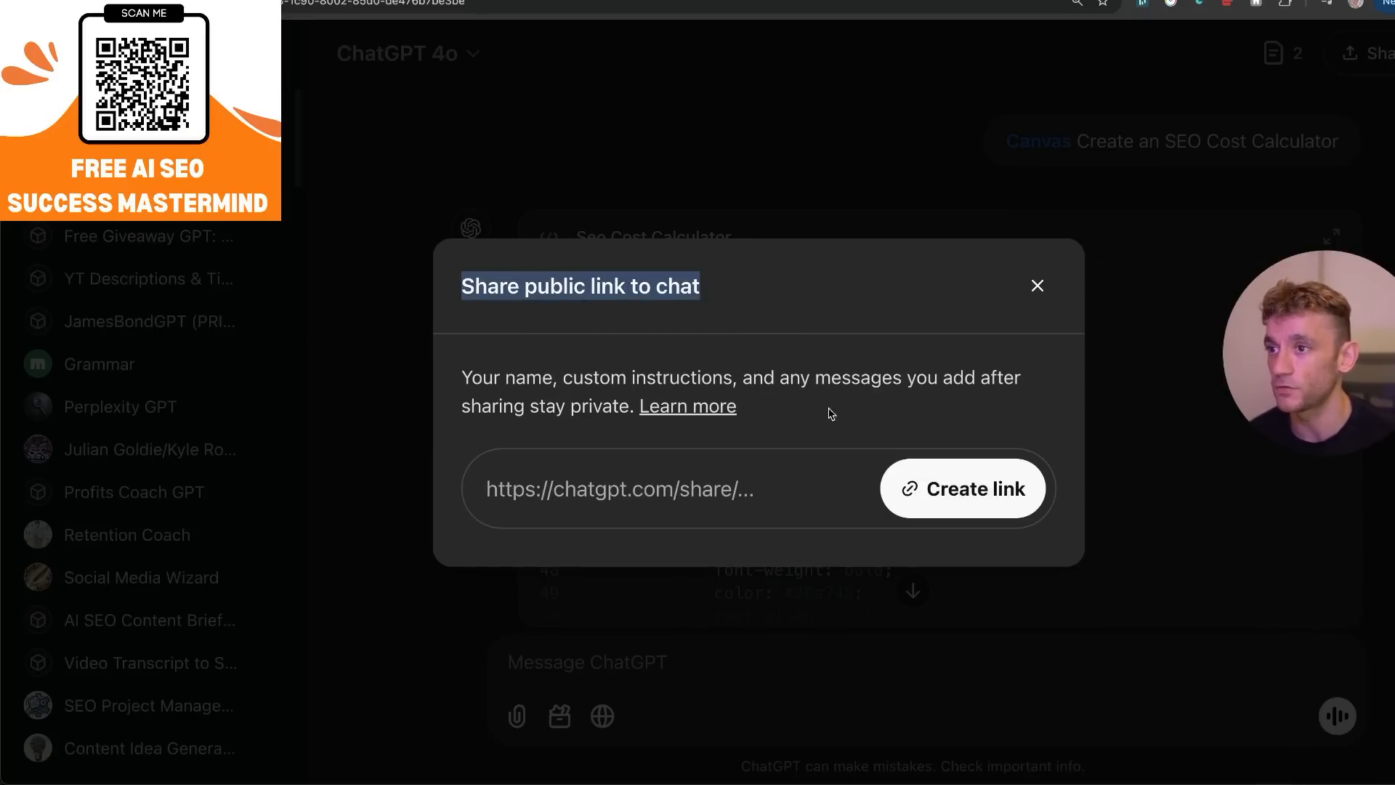
pyautogui.click(977, 488)
pyautogui.click(959, 481)
pyautogui.hotkey('ctrl', 't')
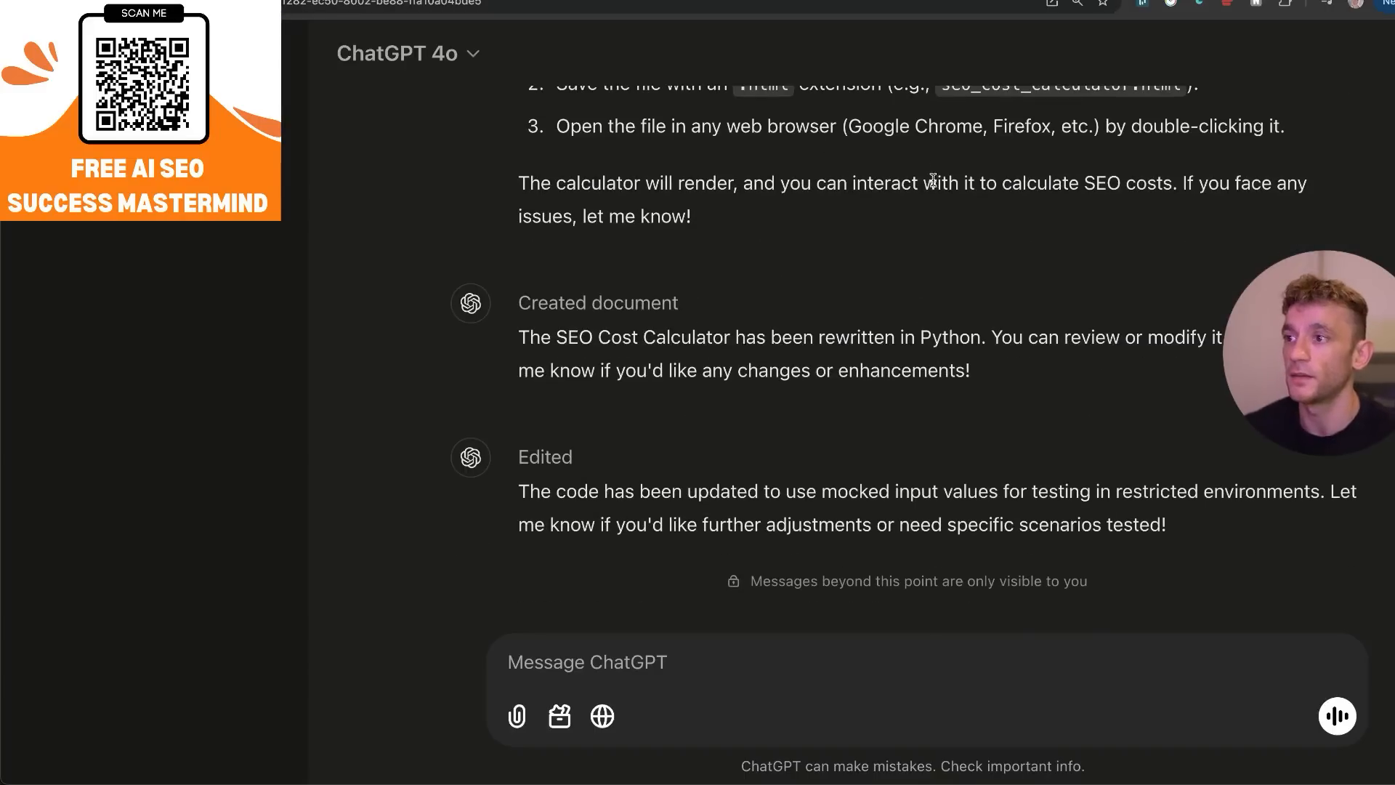
pyautogui.scroll(8, 777, 313)
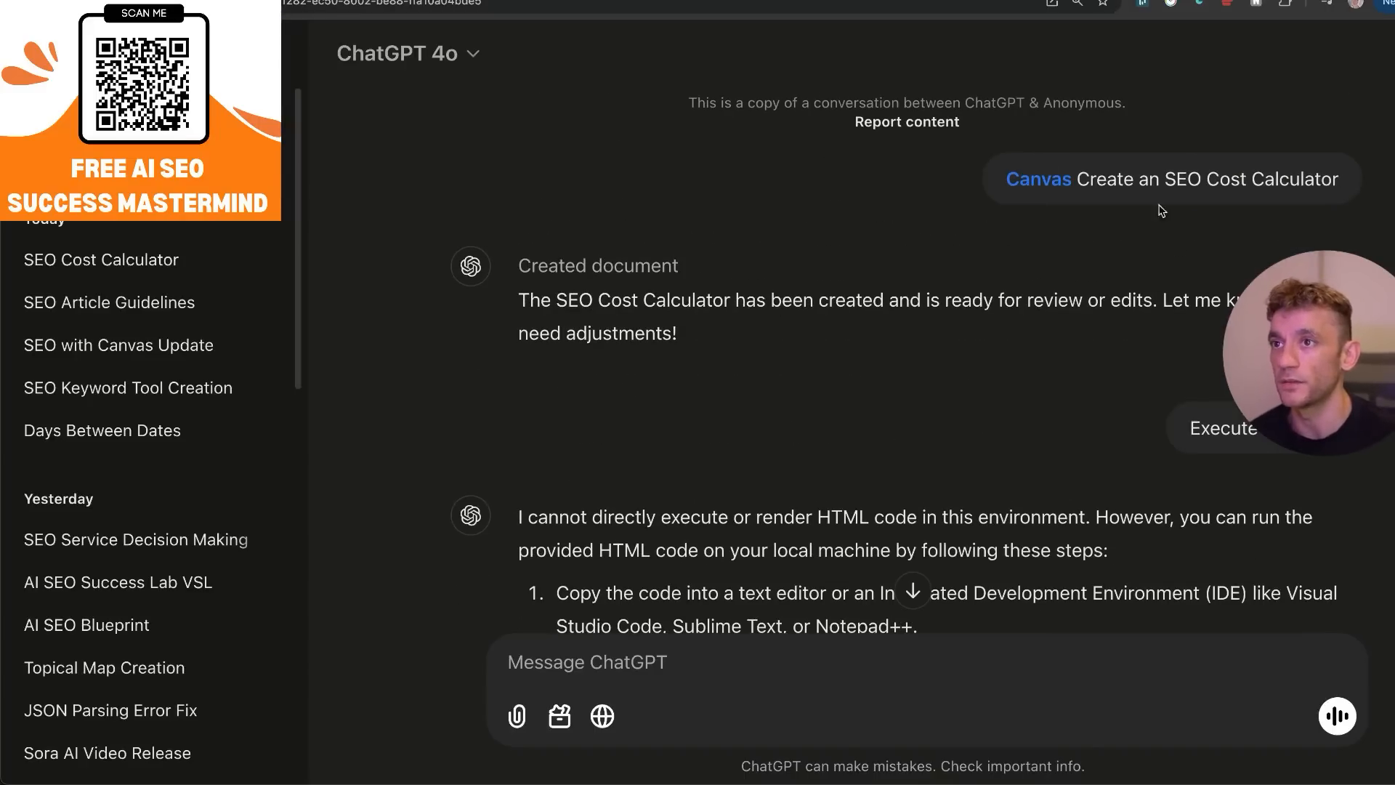
# Leave the shared copy for the original calculator chat and start creating a new GPT from the My GPTs page.
pyautogui.scroll(-8, 923, 374)
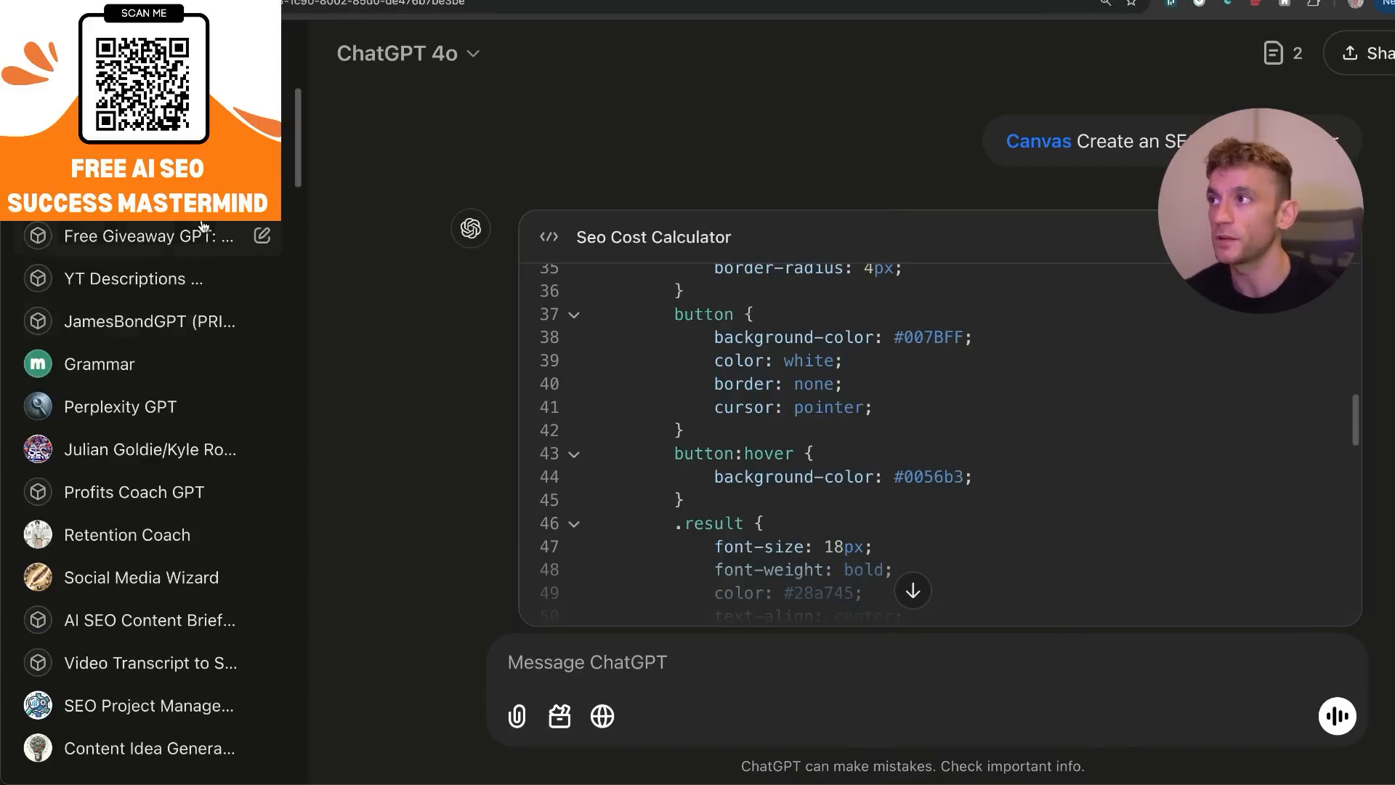
pyautogui.click(1392, 53)
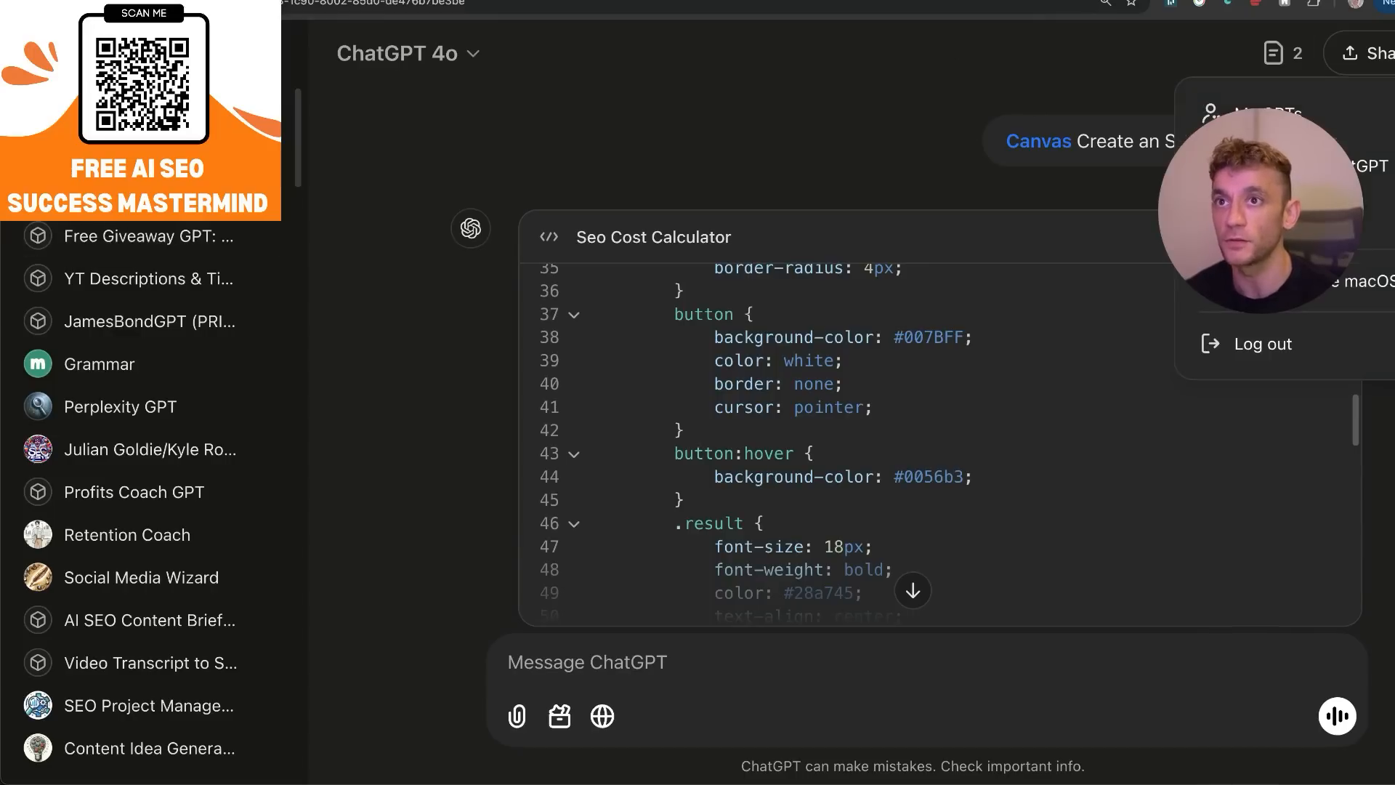
pyautogui.moveTo(1263, 210); pyautogui.dragTo(1277, 482)
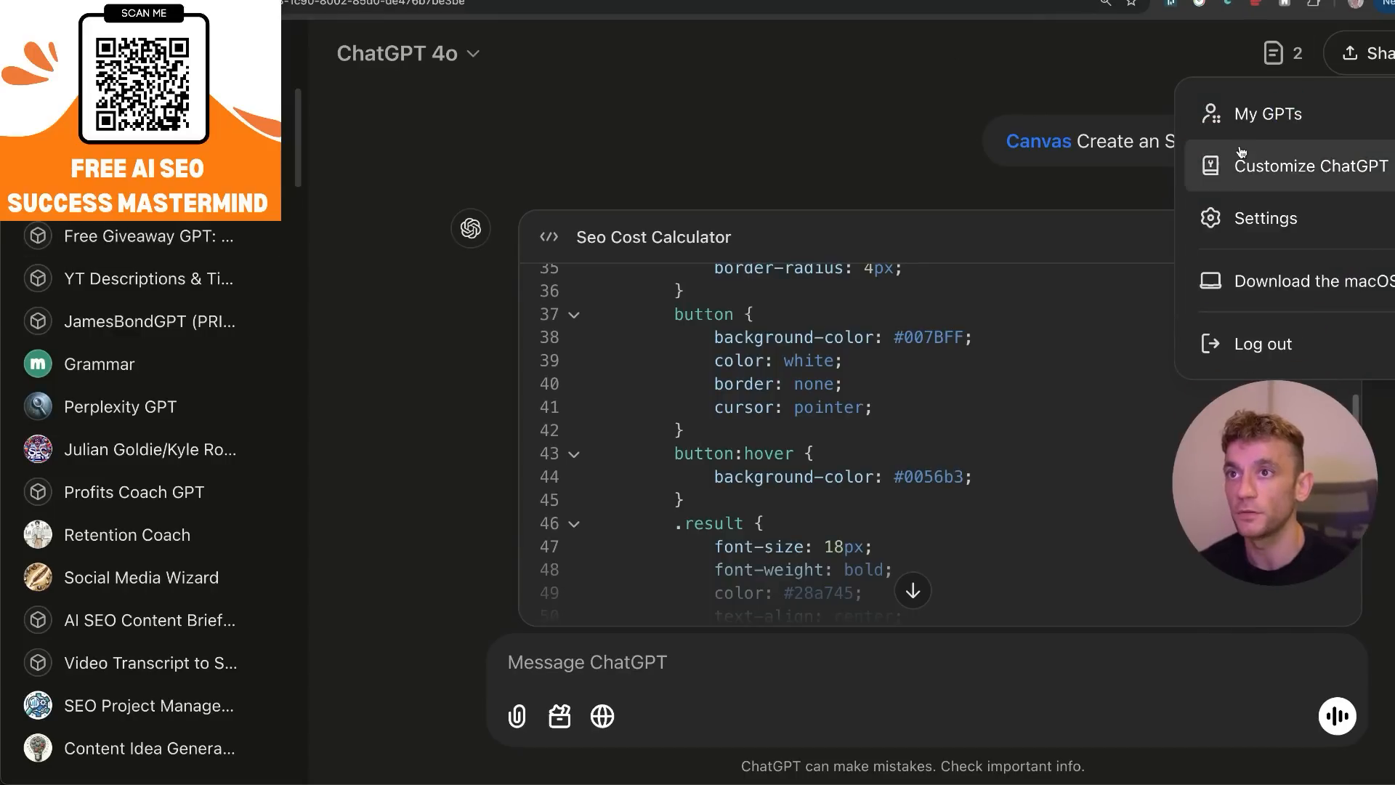
pyautogui.click(1251, 120)
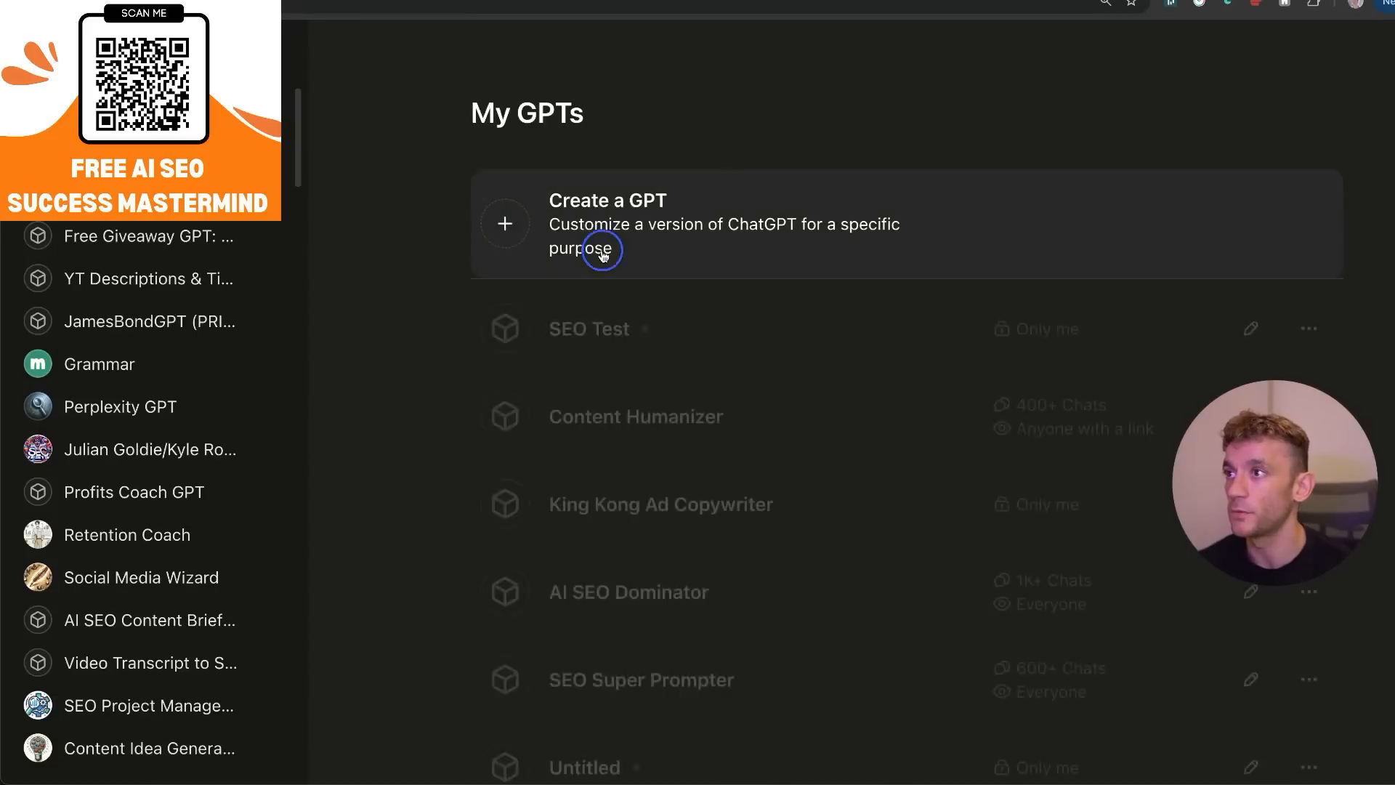
pyautogui.click(601, 252)
# Look over the new GPT's configuration form, especially the Canvas option among its capabilities.
pyautogui.scroll(-5, 485, 460)
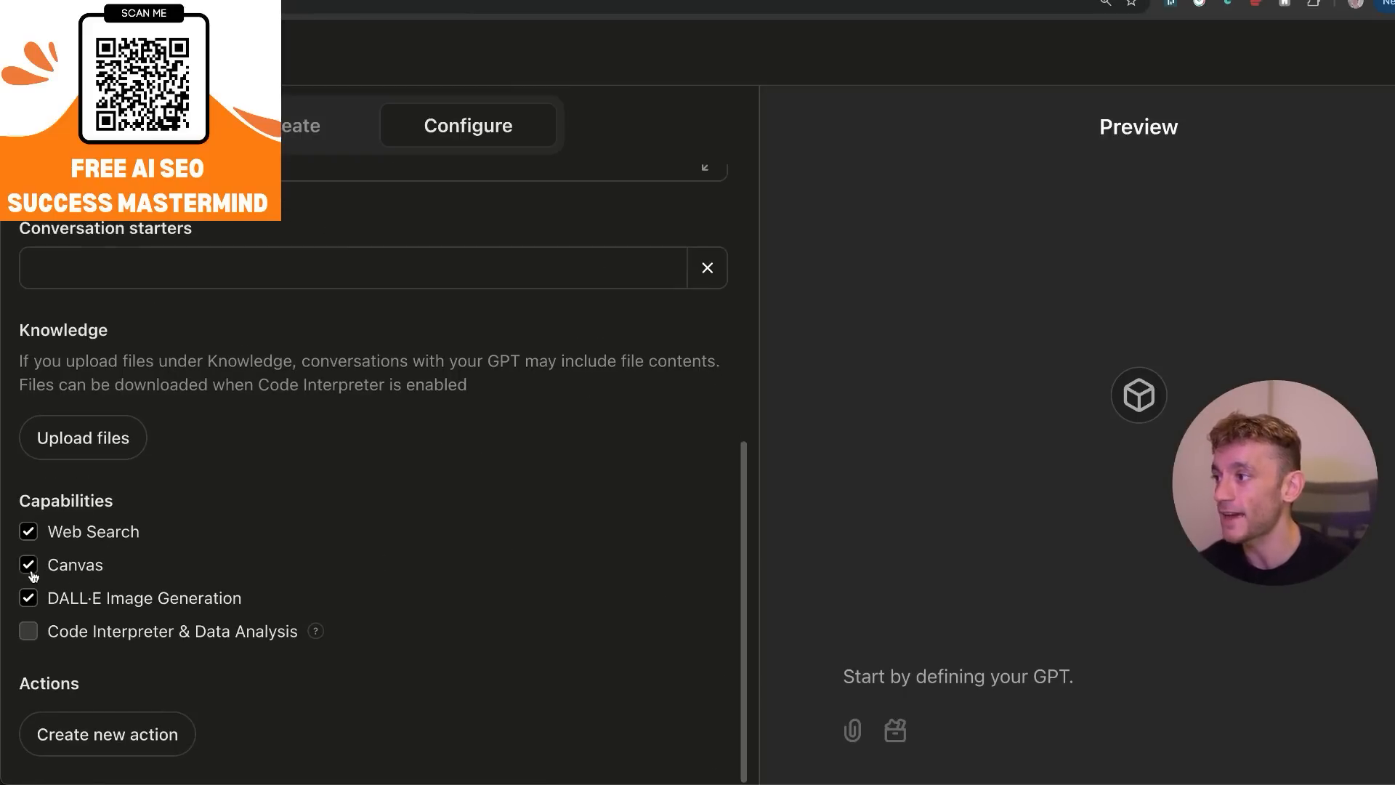
pyautogui.scroll(5, 433, 348)
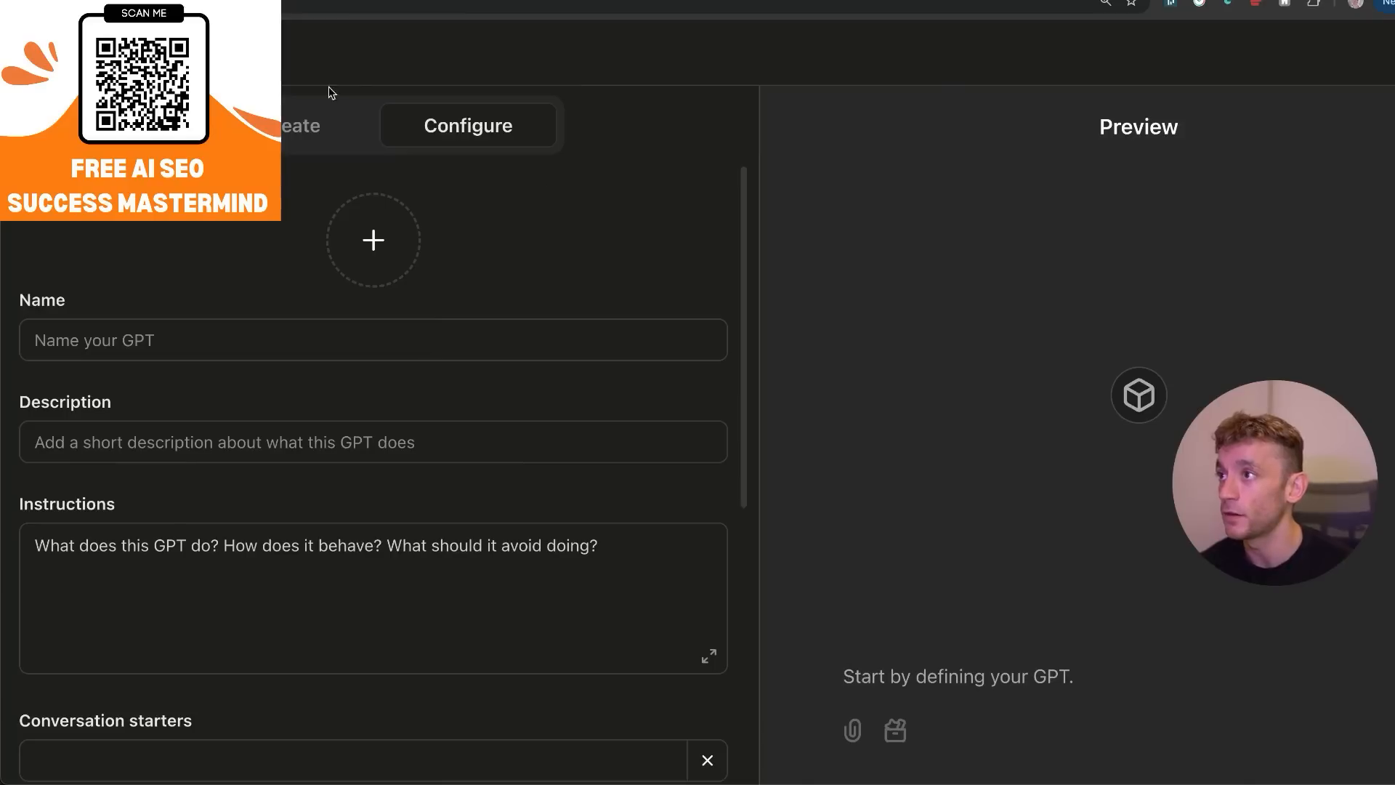
pyautogui.scroll(-5, 408, 339)
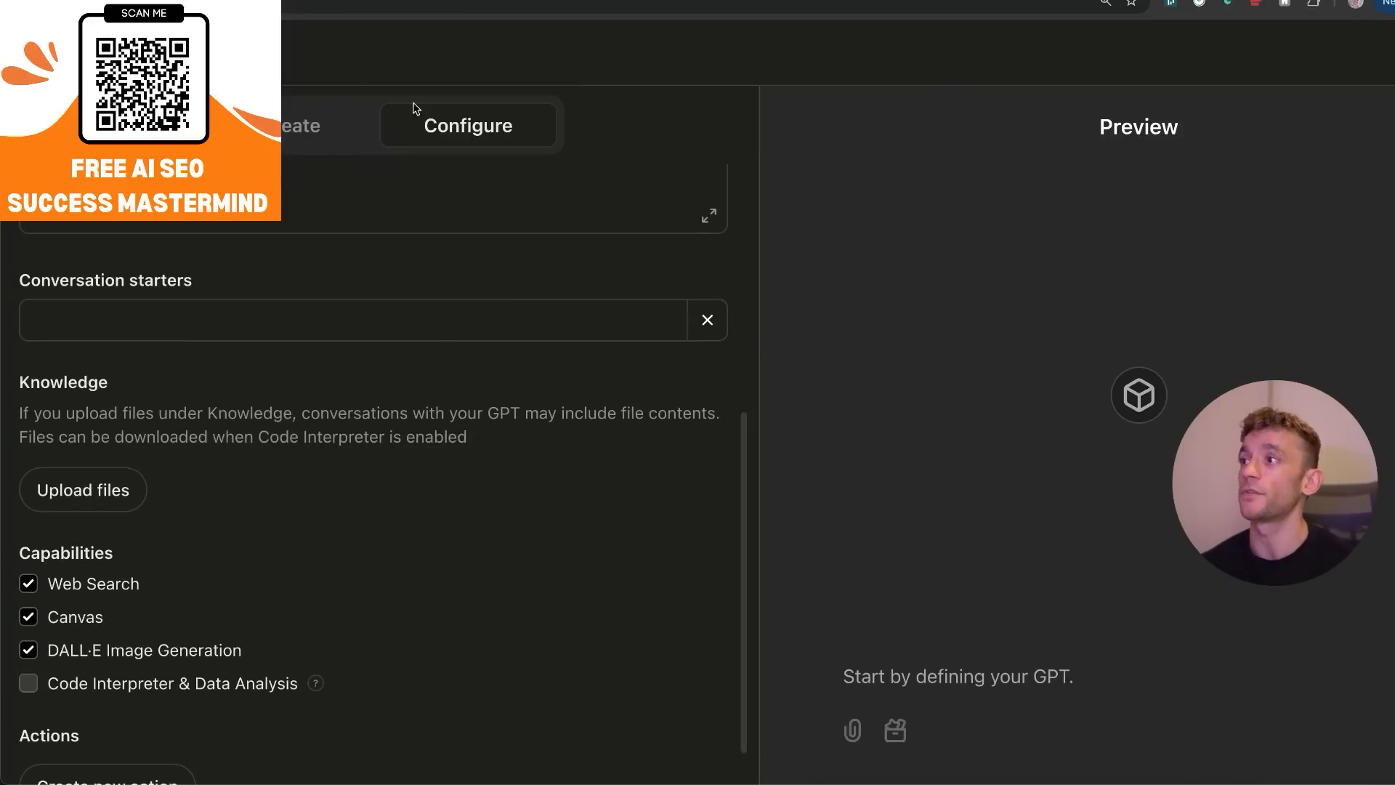
pyautogui.scroll(-1, 159, 540)
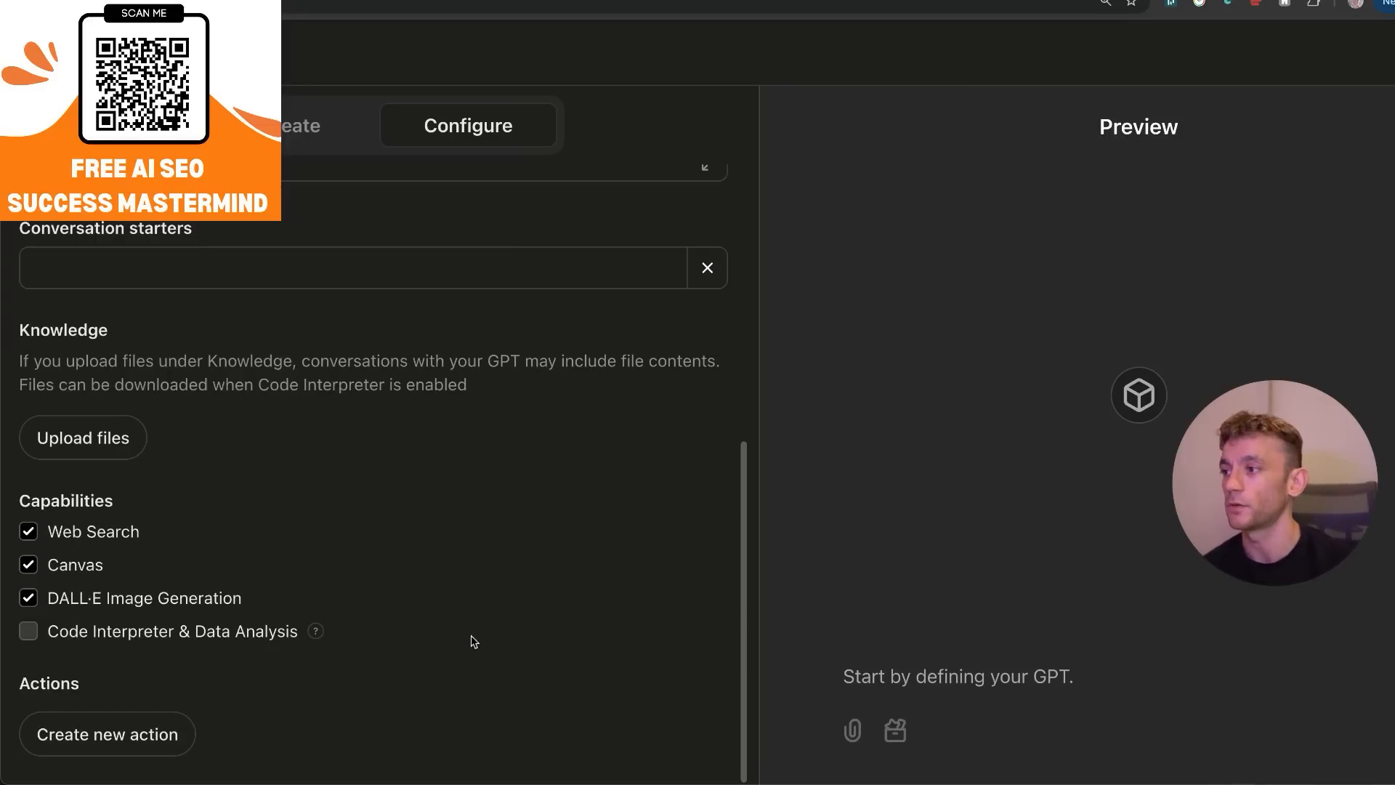
pyautogui.scroll(7, 352, 305)
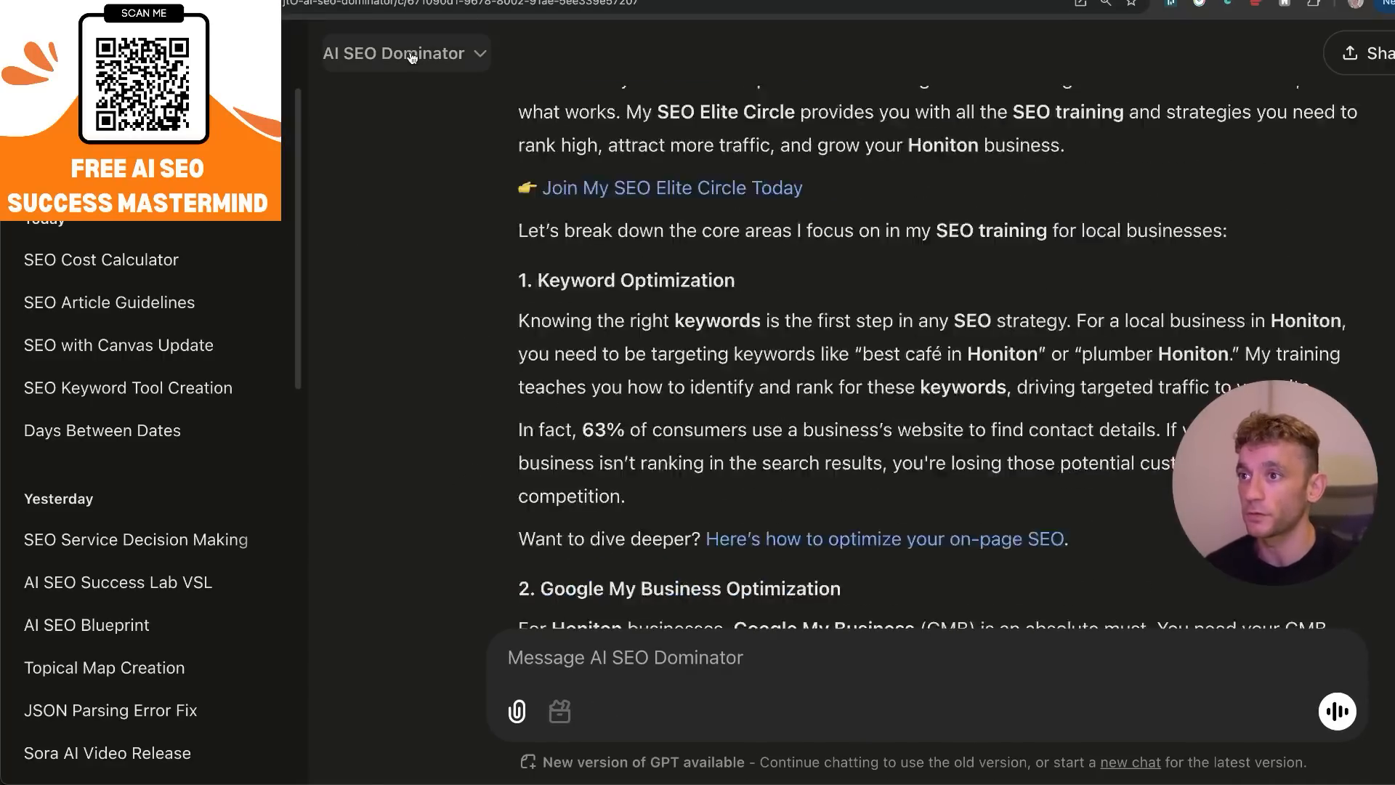
# Edit the AI SEO Dominator GPT to enable its Canvas capability and publish the update.
pyautogui.click(409, 57)
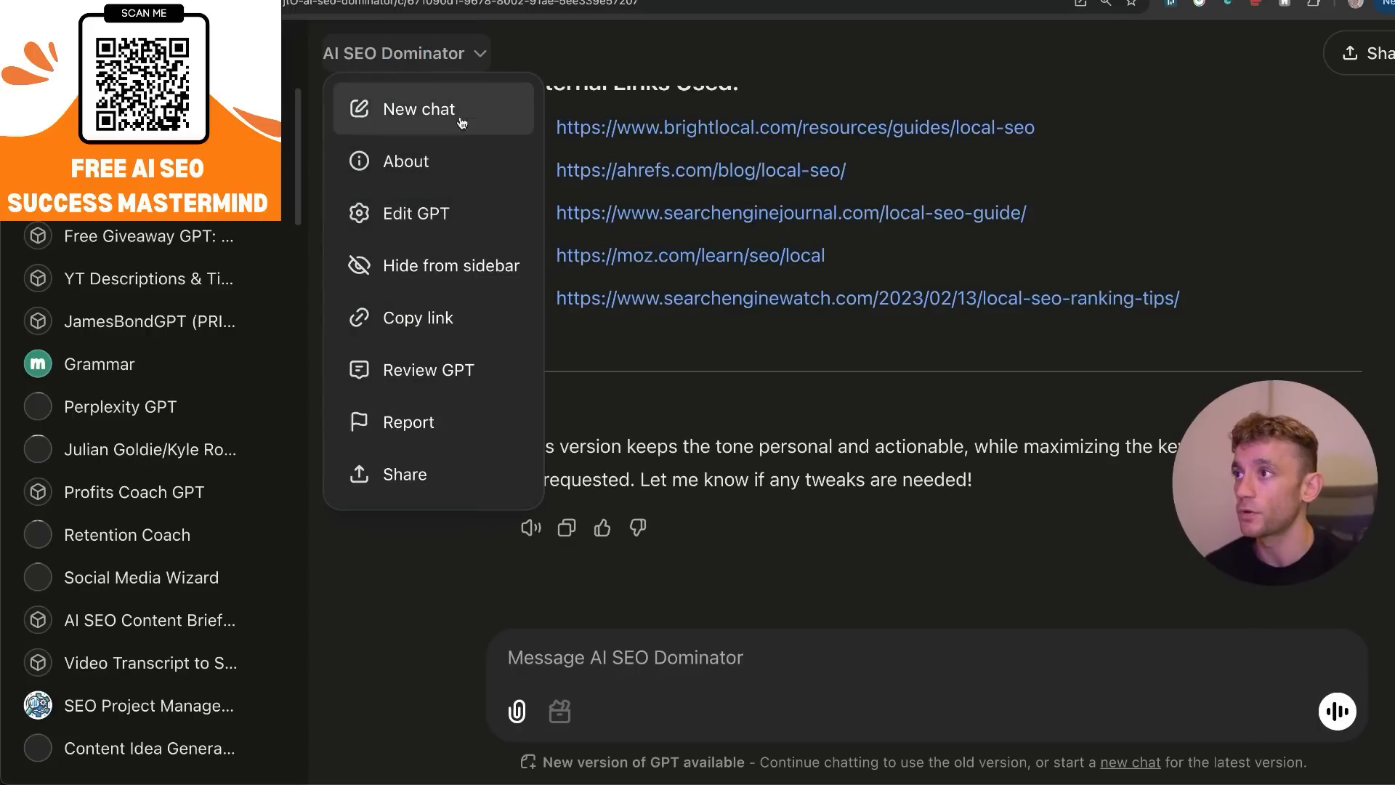
pyautogui.click(478, 215)
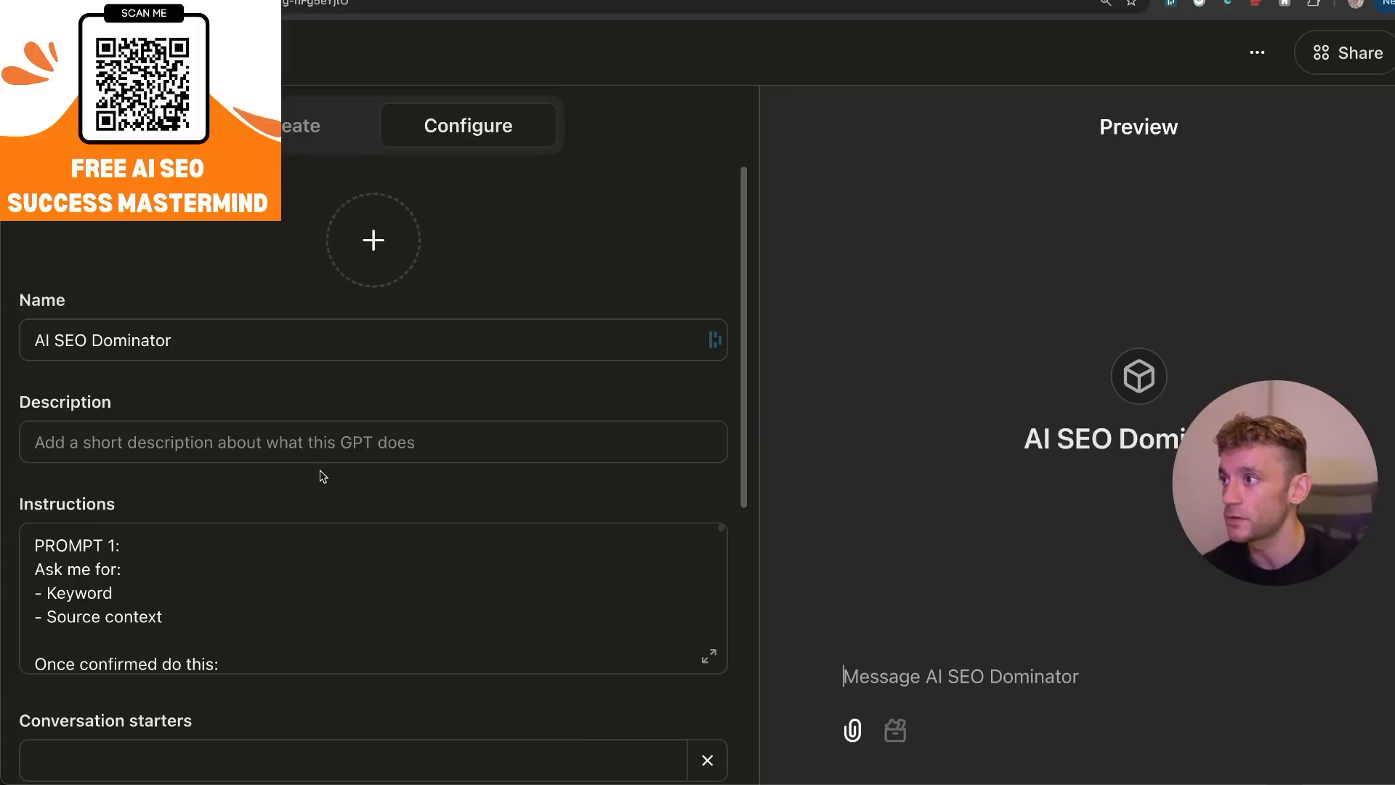
pyautogui.scroll(-7, 443, 420)
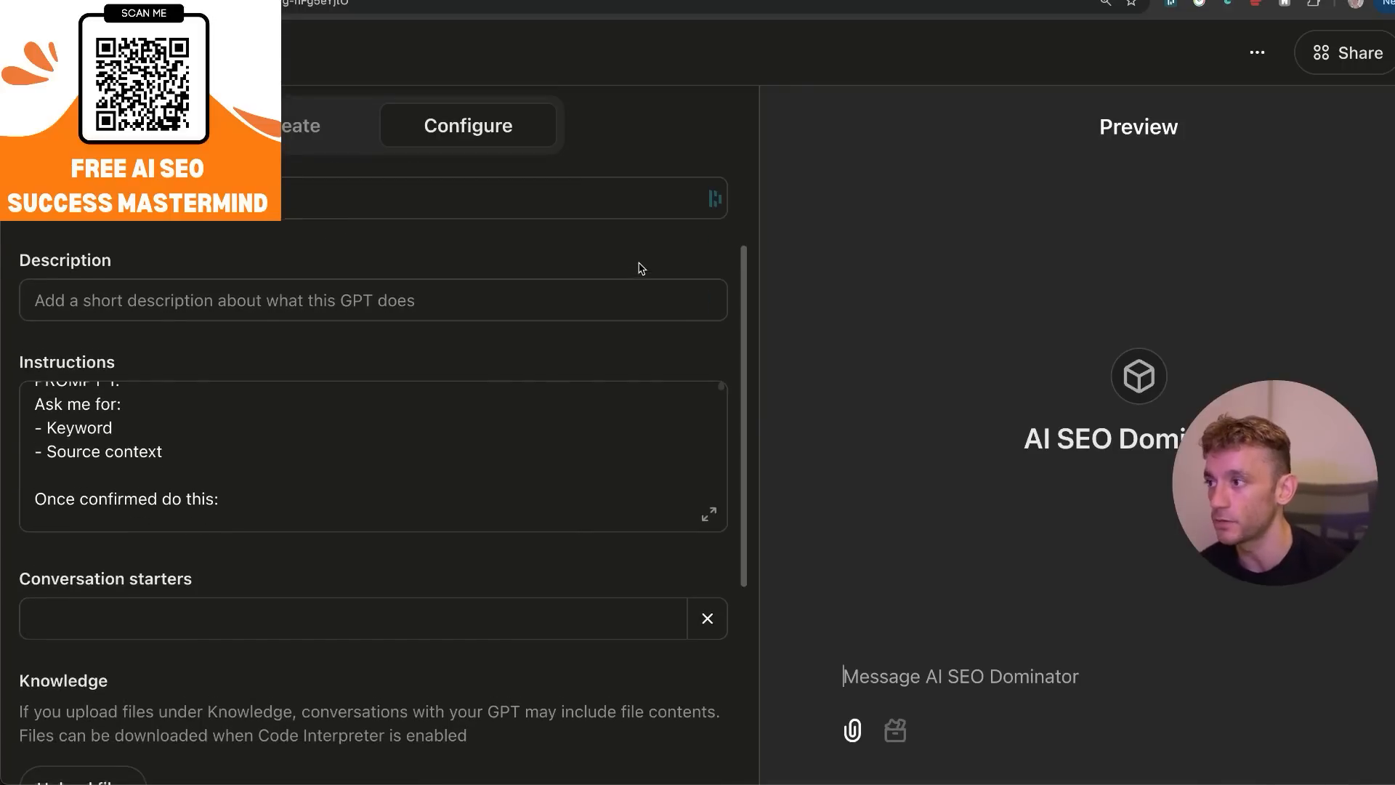
pyautogui.click(80, 569)
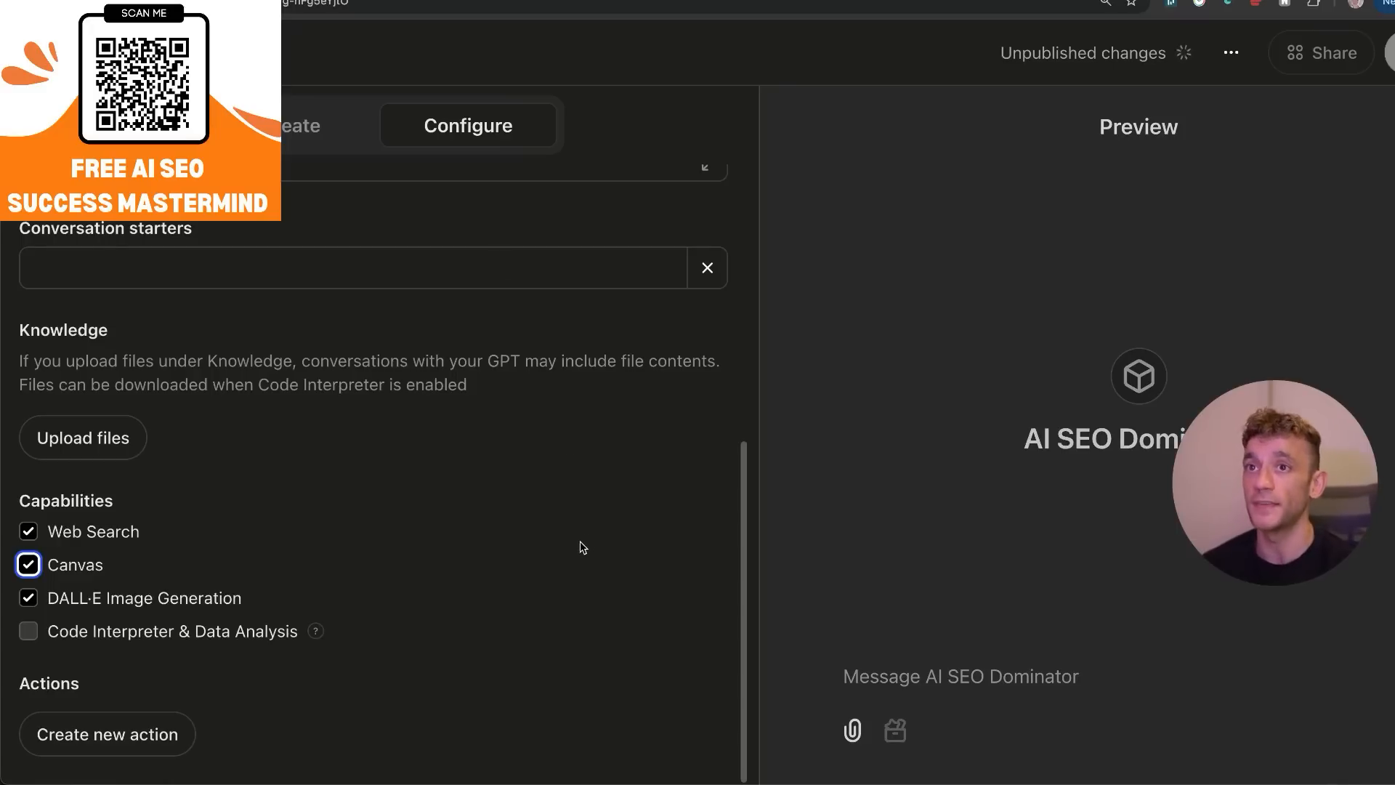
pyautogui.scroll(7, 581, 547)
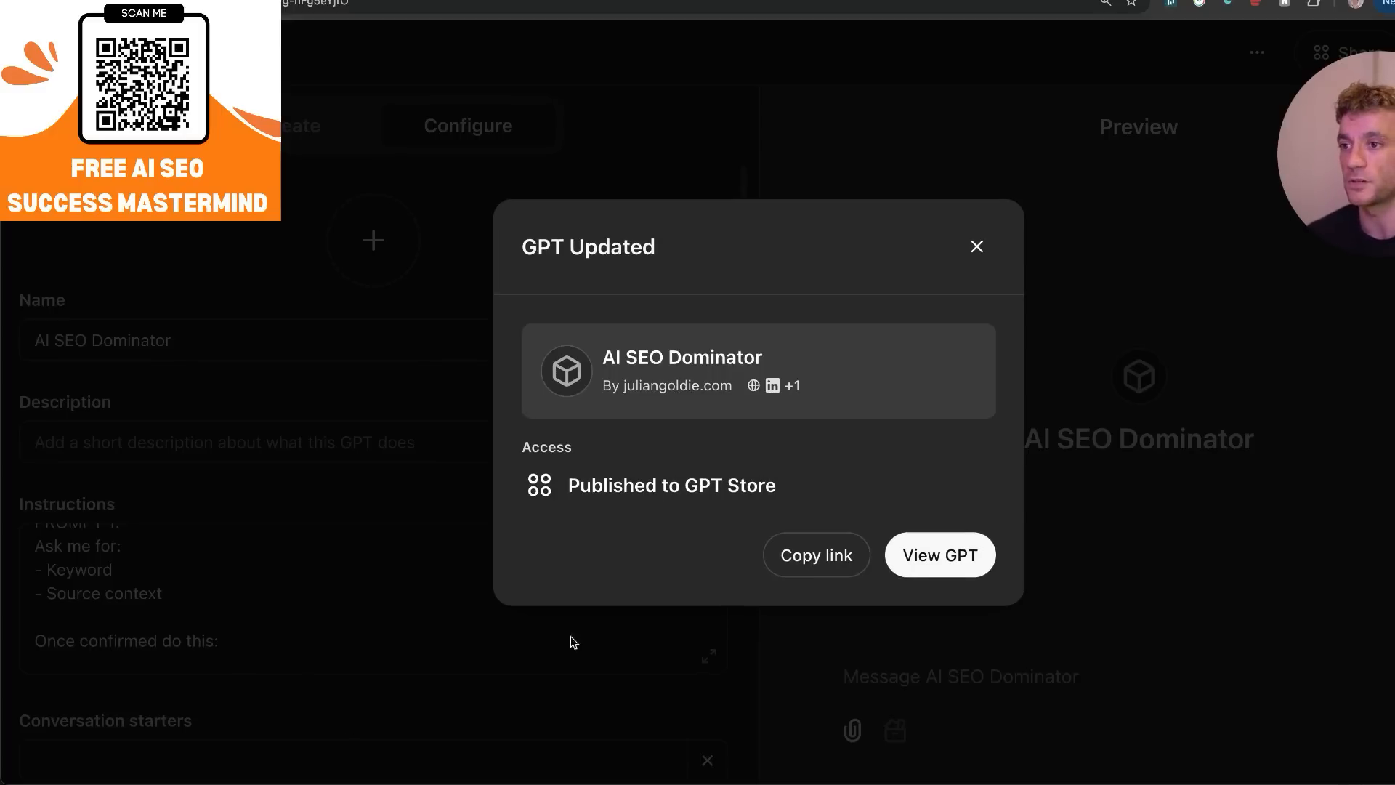
# View the updated AI SEO Dominator GPT, send it "Get started" and read the details it asks for.
pyautogui.click(974, 578)
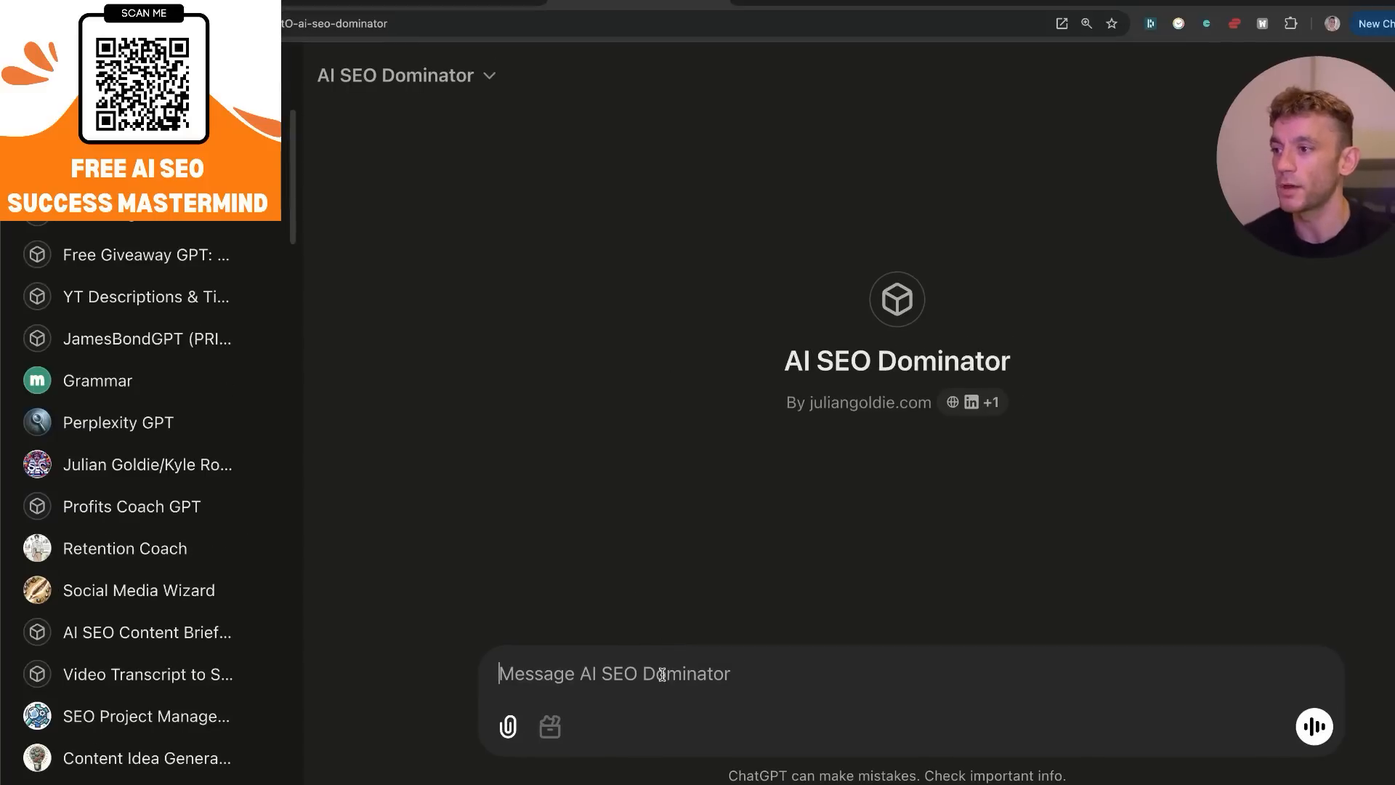
pyautogui.write('Get starte')
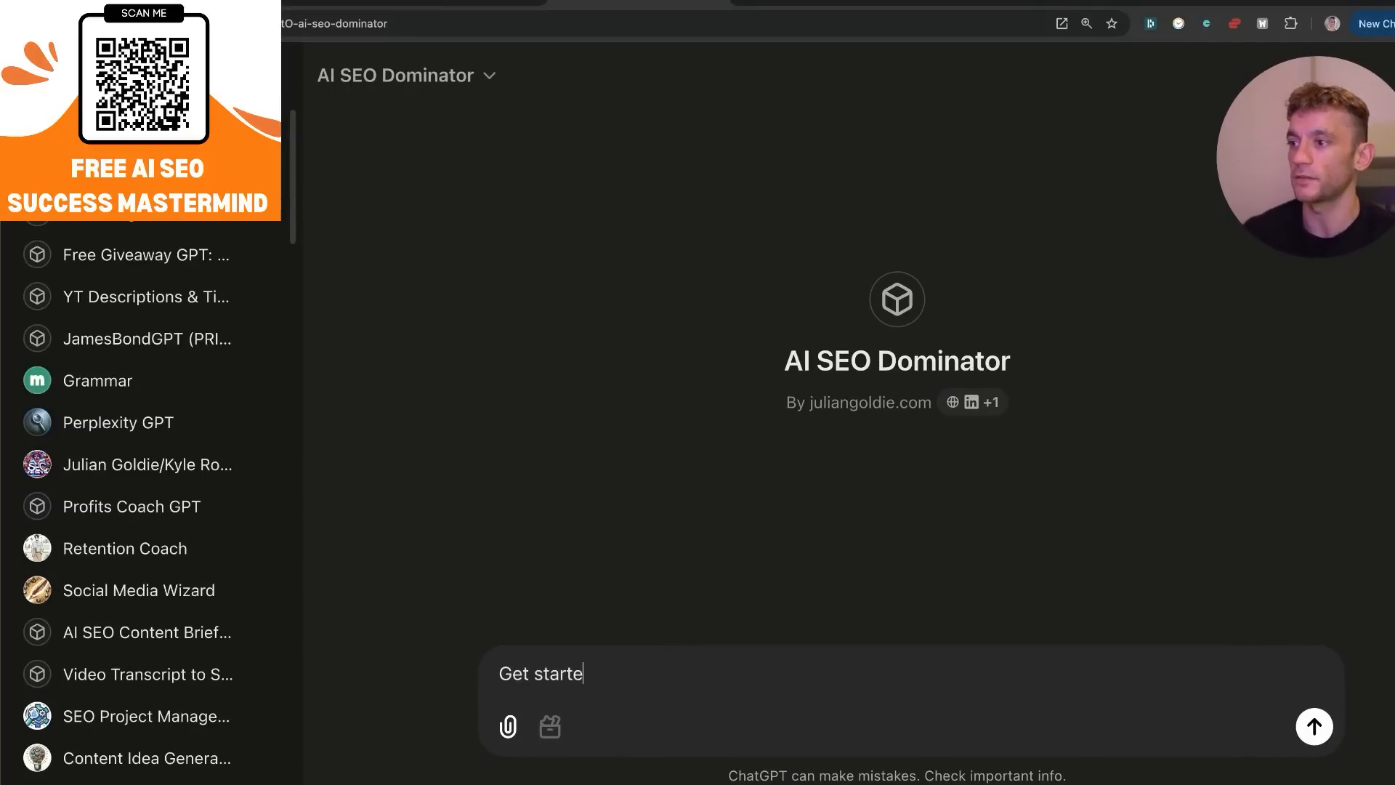
pyautogui.write('d')
pyautogui.press('Return')
pyautogui.moveTo(512, 248); pyautogui.dragTo(1167, 492)
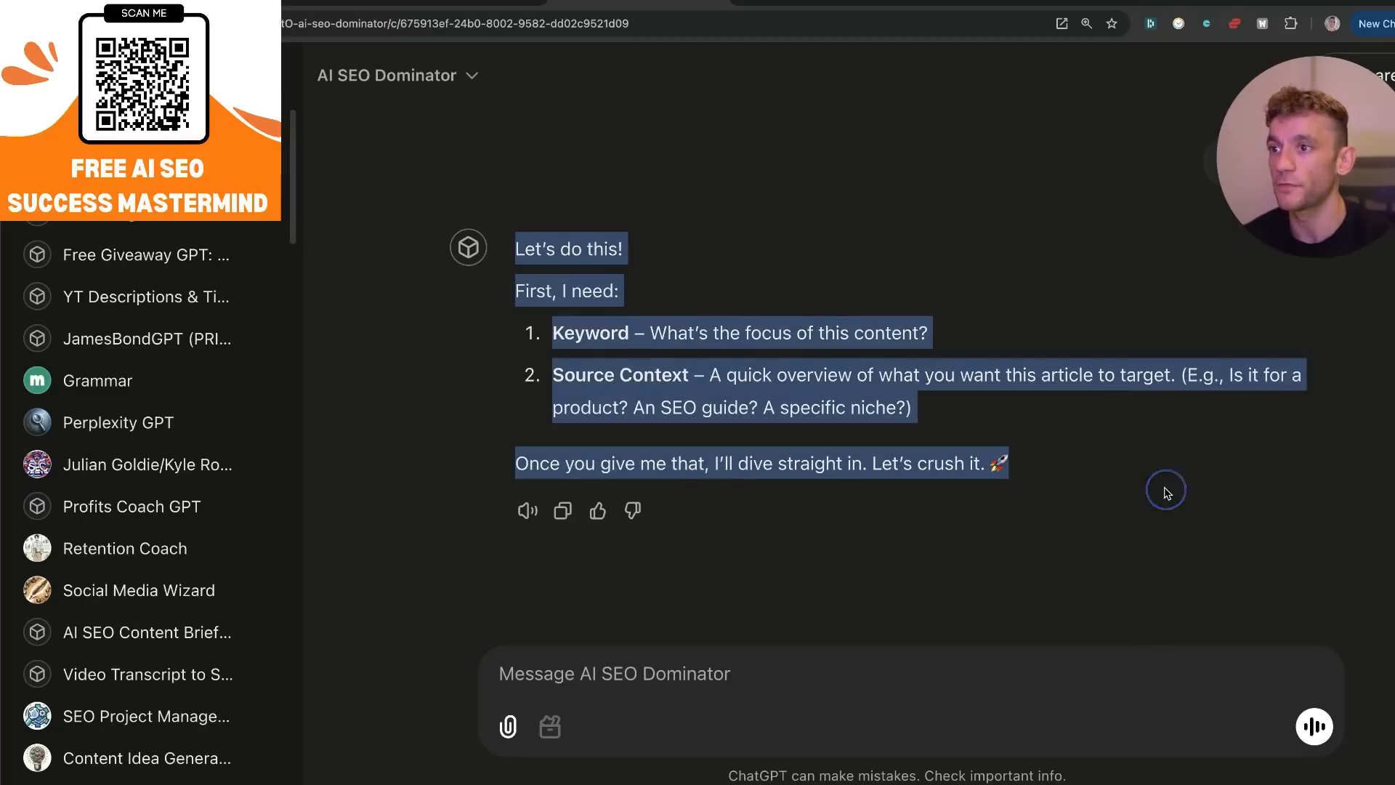
# Send the keyword SEO with a source context to the GPT and look over its research reply.
pyautogui.click(779, 692)
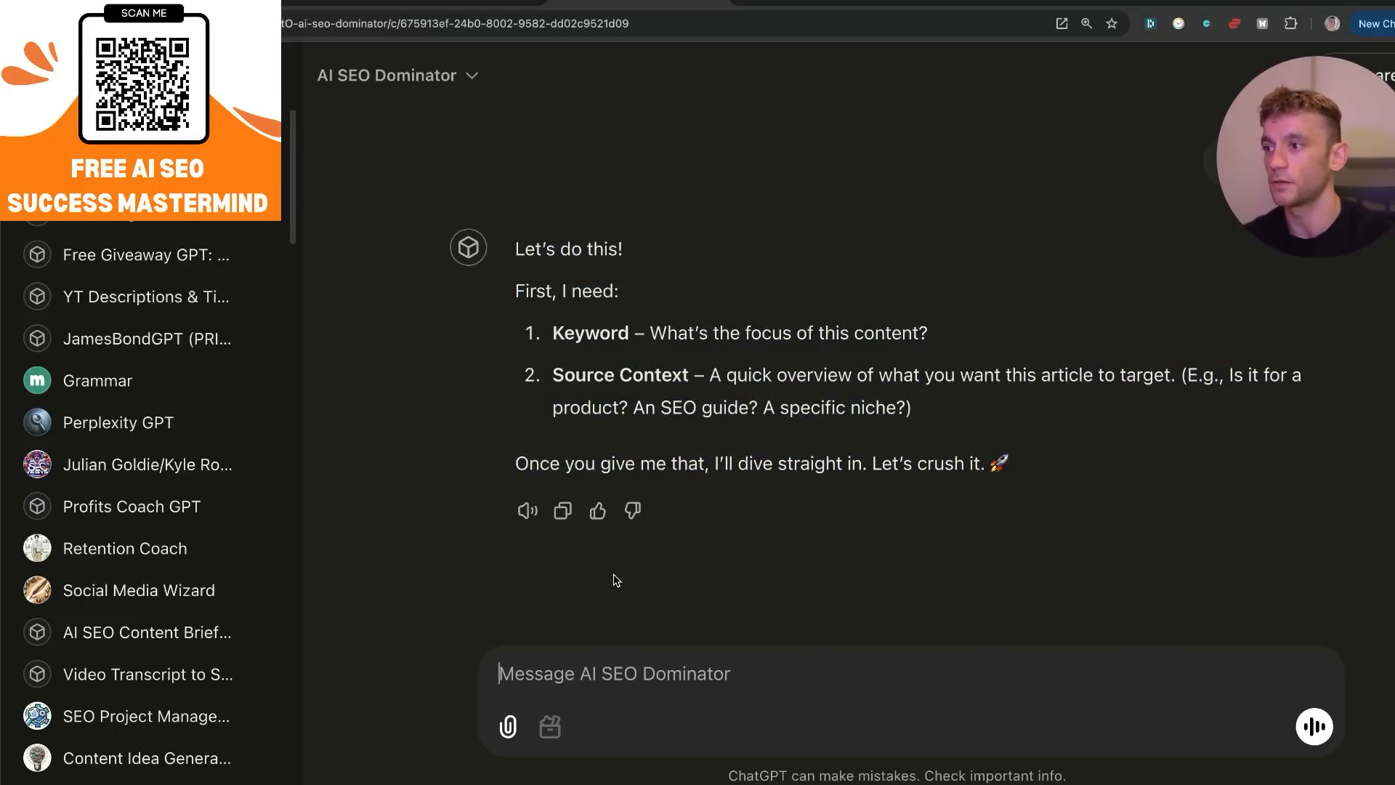
pyautogui.write('Keyword = SEO,')
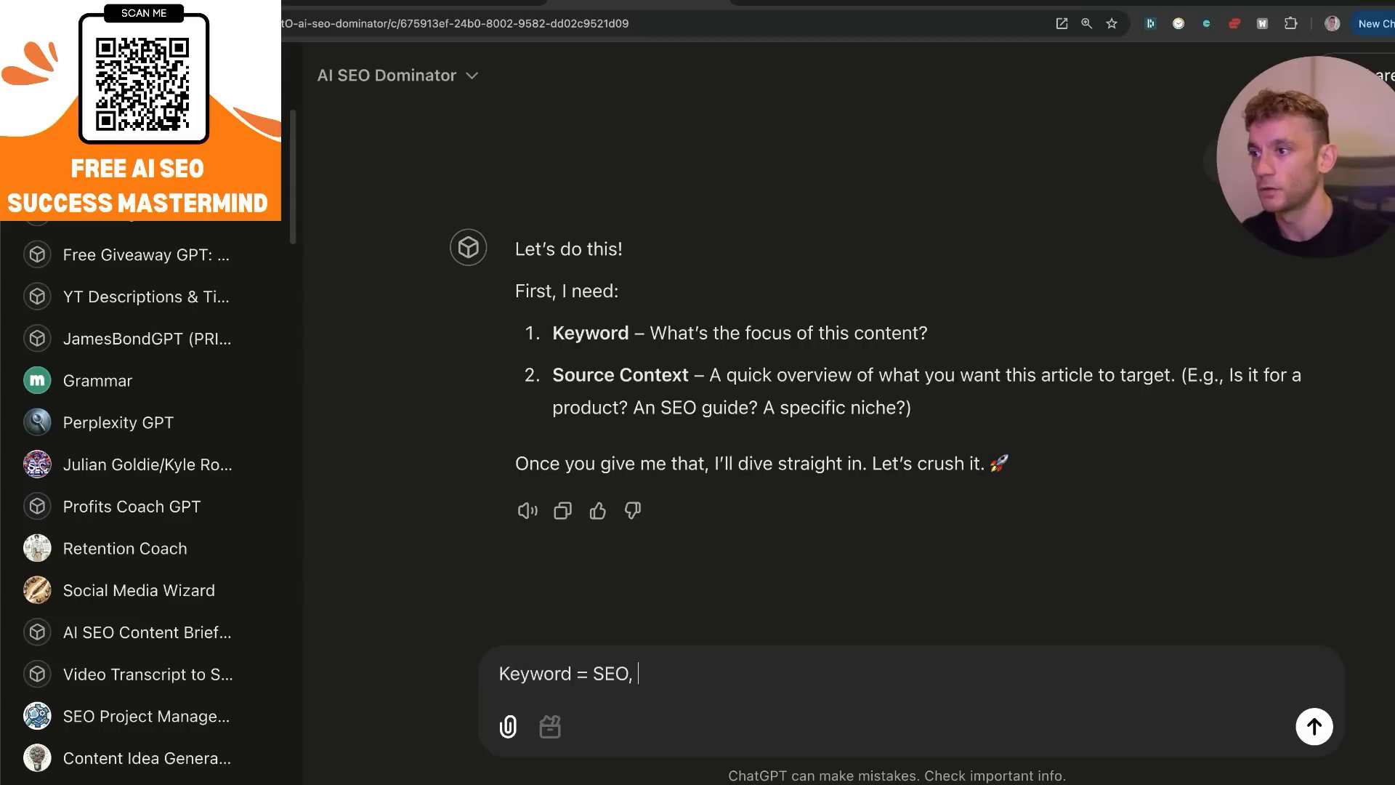
pyautogui.write(' sou')
pyautogui.write('rc')
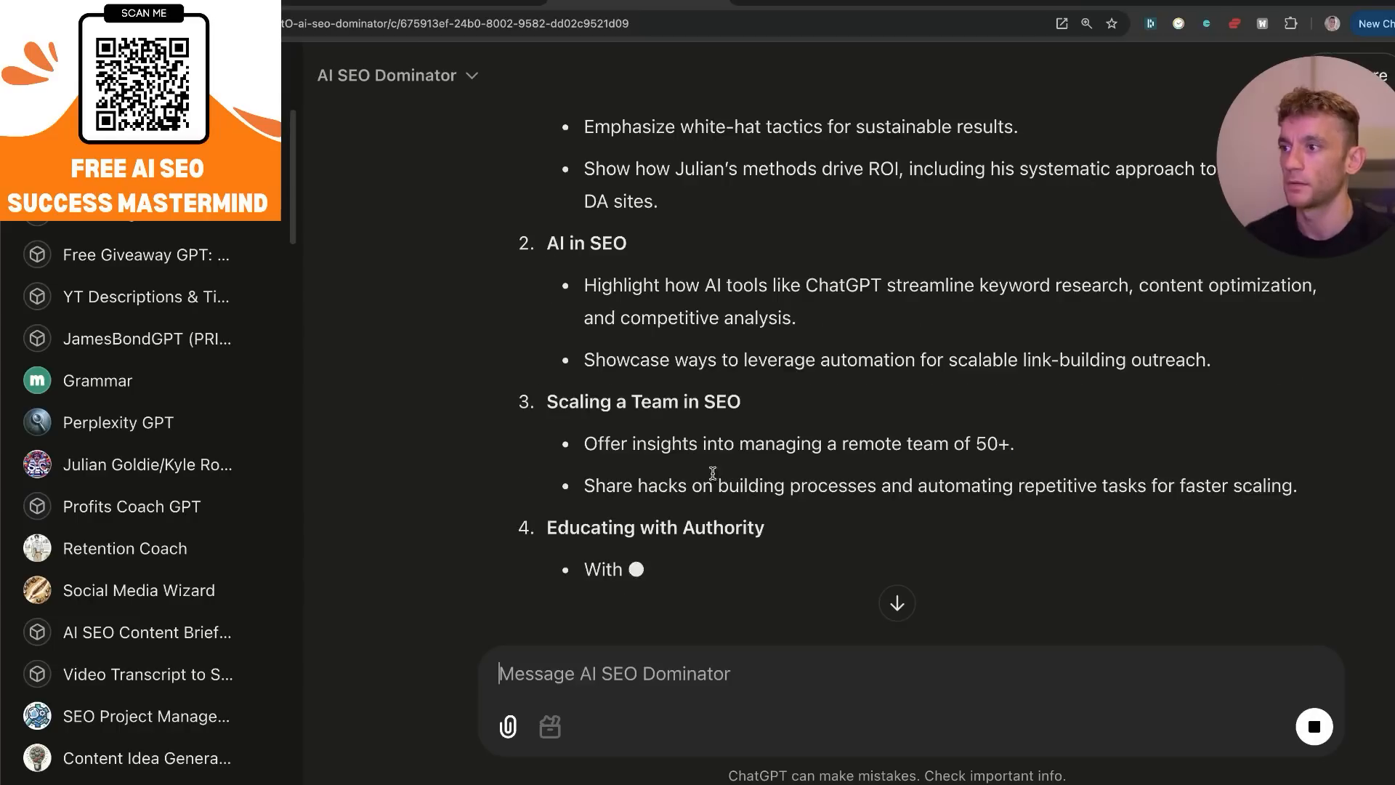
pyautogui.scroll(12, 715, 474)
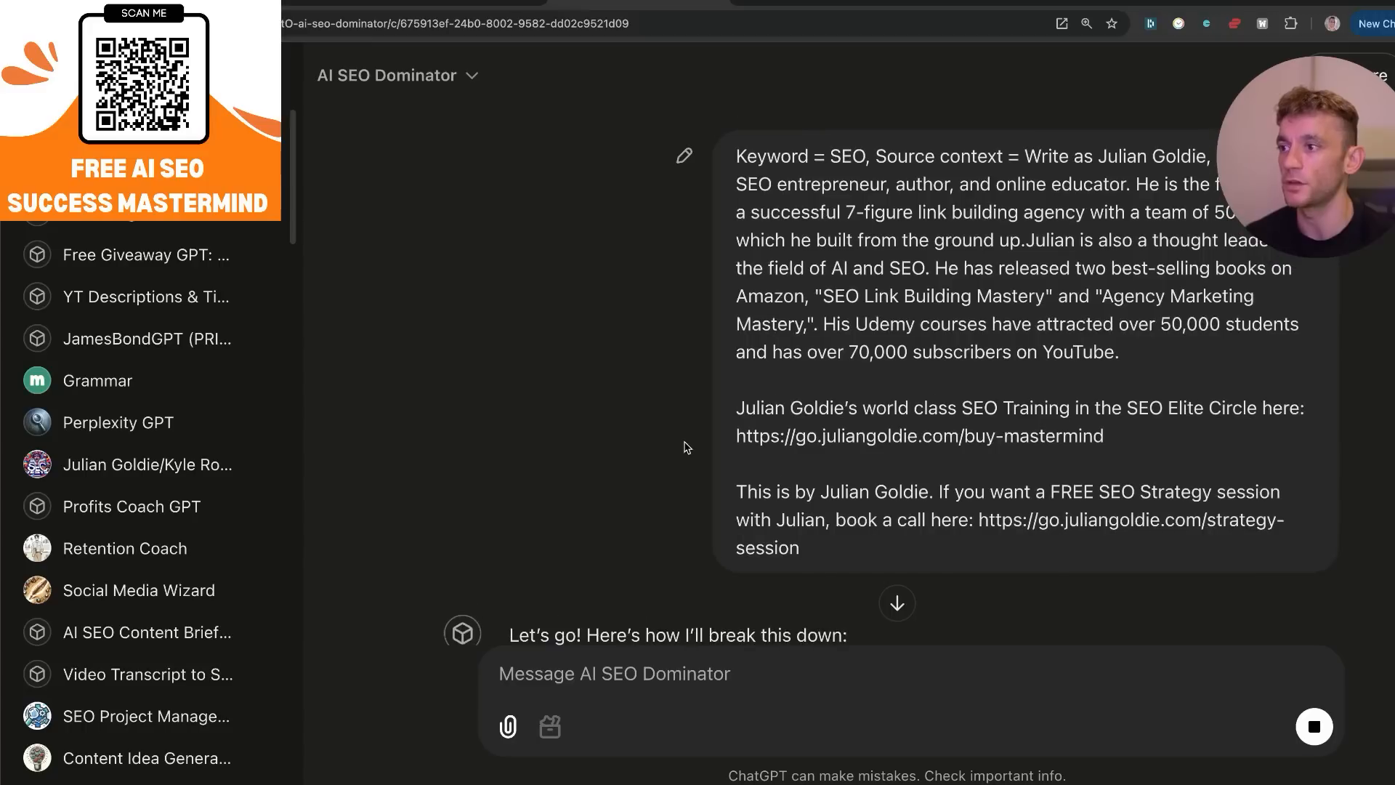
pyautogui.scroll(-15, 682, 443)
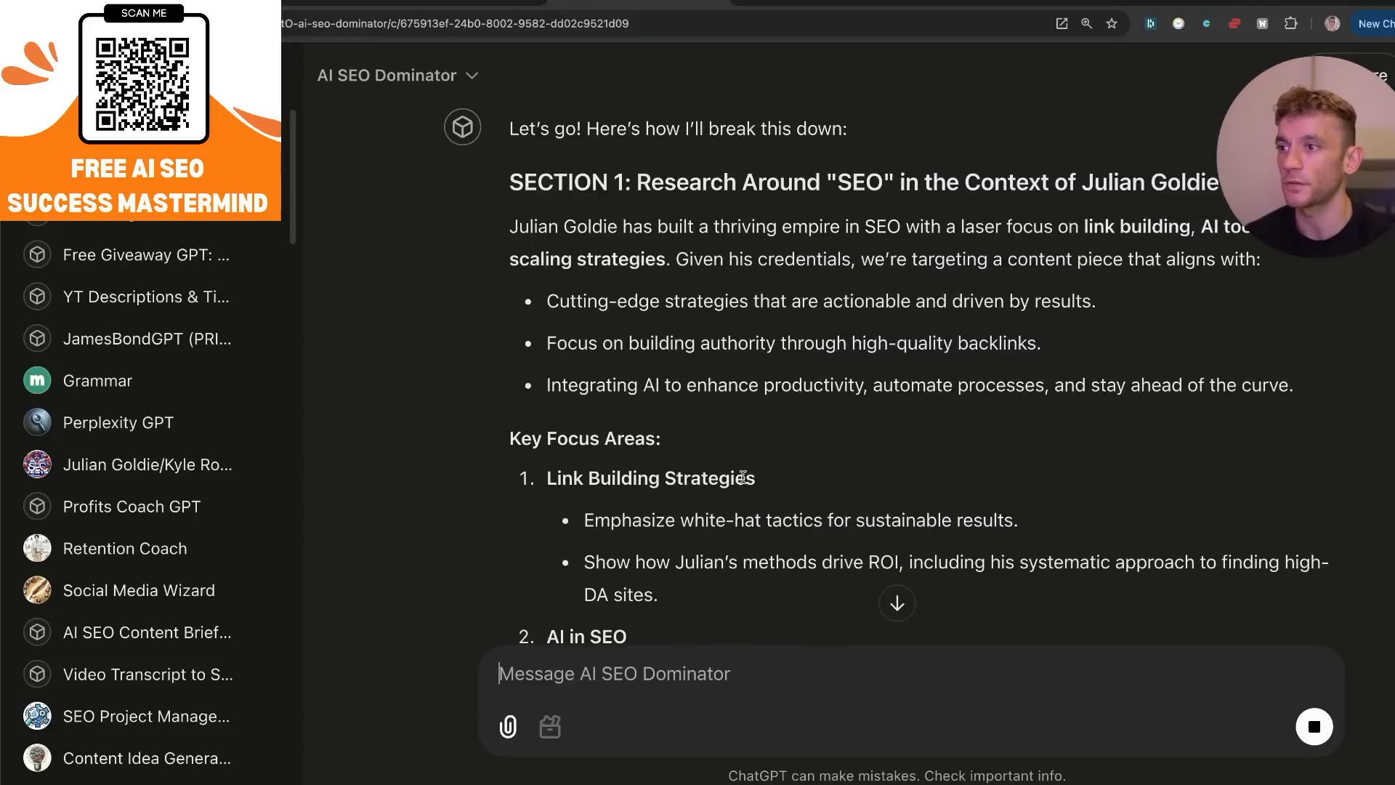
pyautogui.scroll(-4, 662, 425)
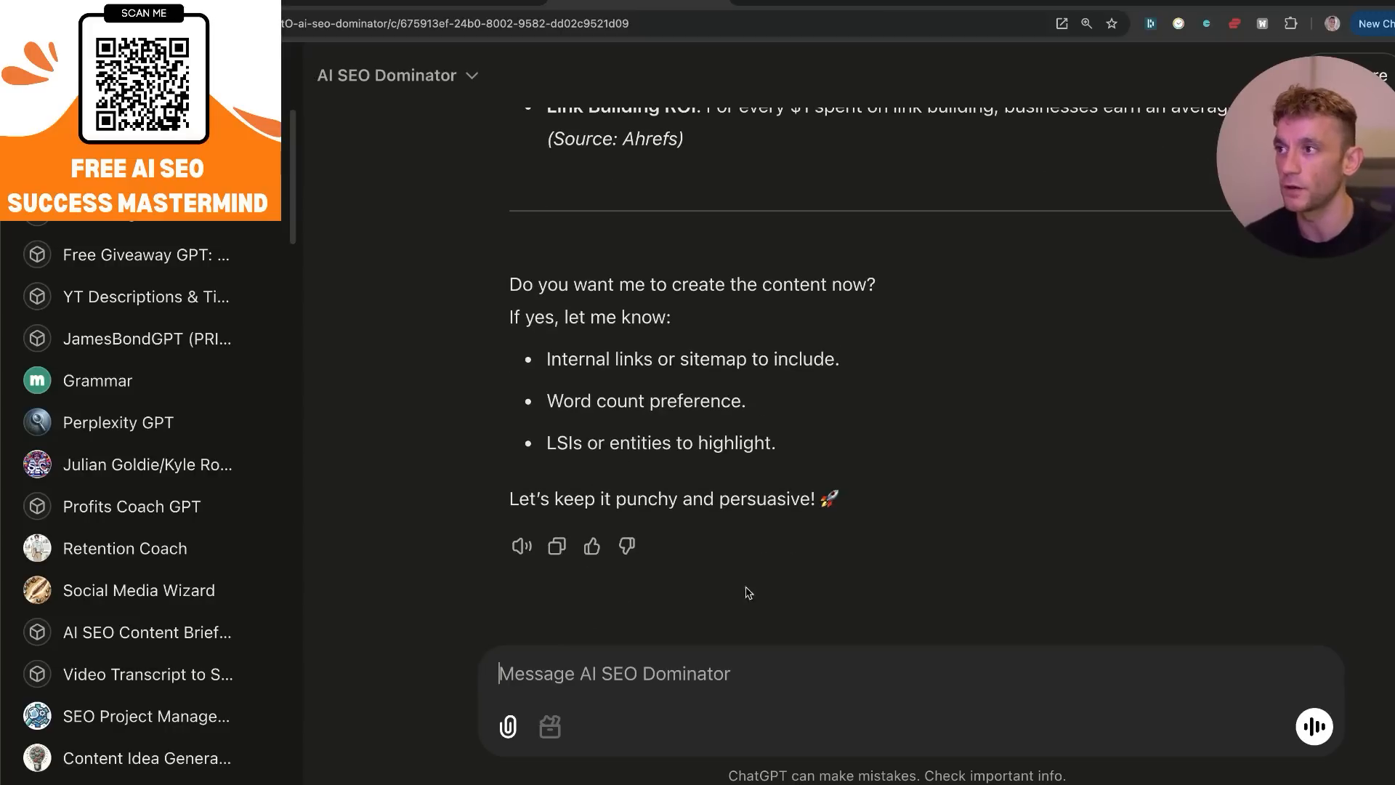
# Ask the GPT for content with "Word count = 1,000 words use your own LSIs" and "Create the content in canvas.".
pyautogui.write('1,00')
pyautogui.press('BackSpace')
pyautogui.press('BackSpace')
pyautogui.press('BackSpace')
pyautogui.press('BackSpace')
pyautogui.write('Word')
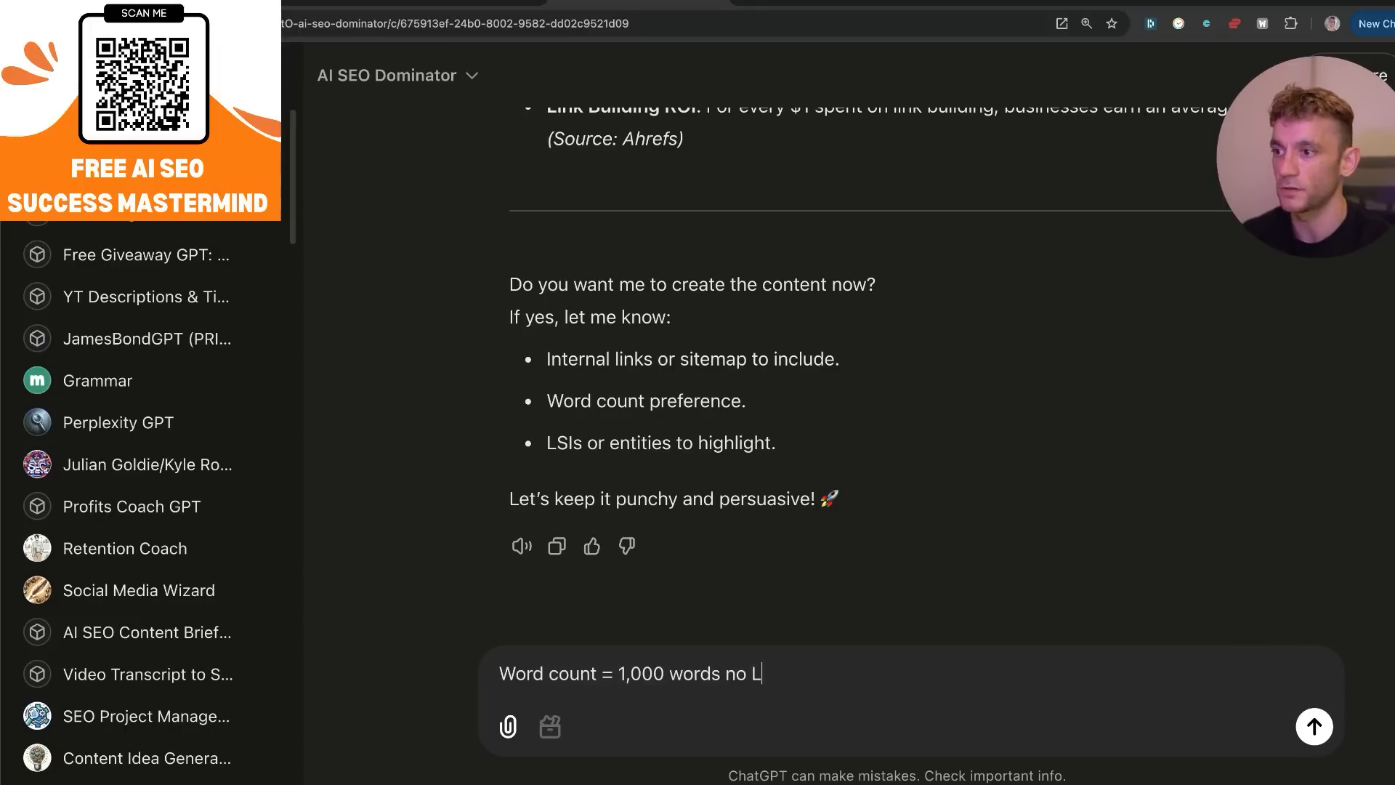
pyautogui.write('count = 1,000 words use your own LSIs')
pyautogui.hotkey('shift', 'Return')
pyautogui.hotkey('shift', 'Return')
pyautogui.write('Create the content in canvas.')
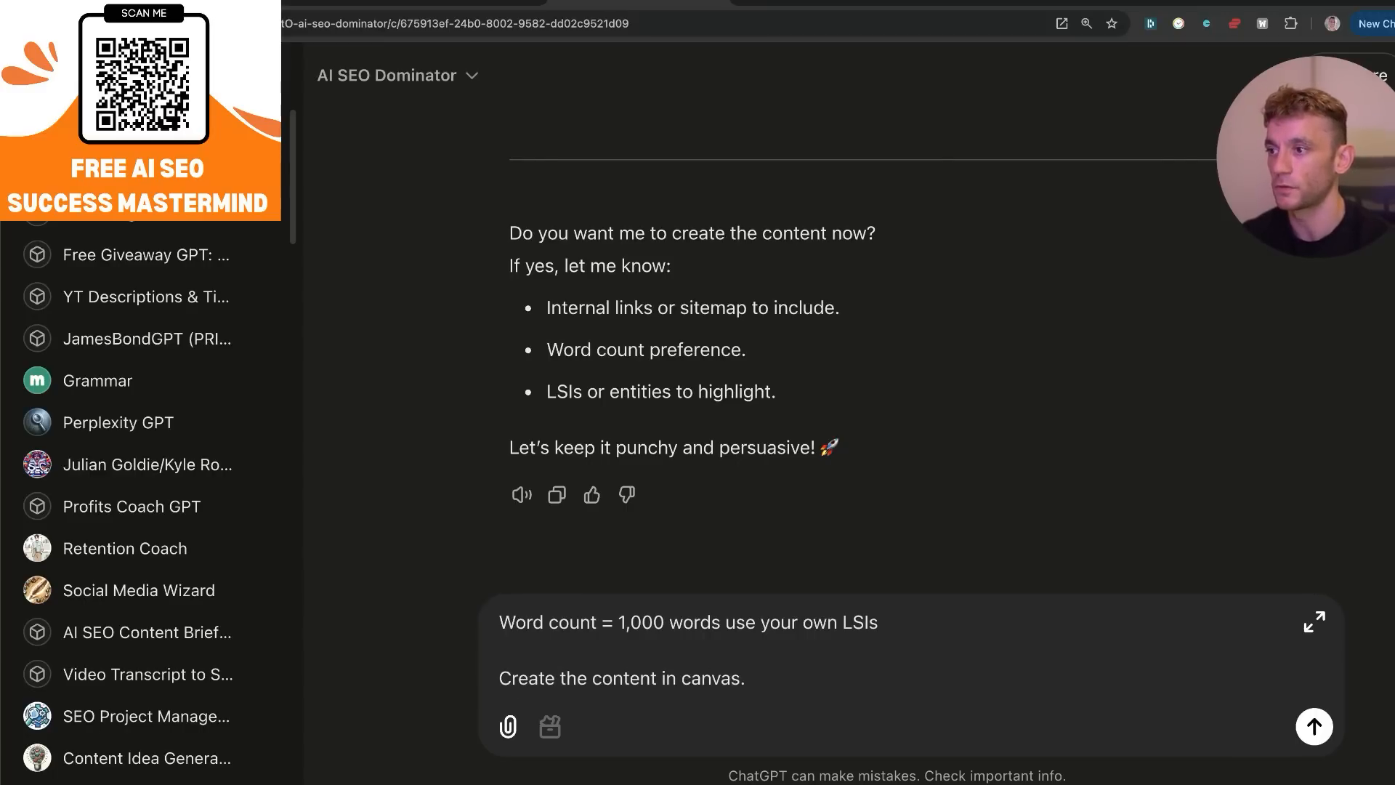
pyautogui.press('Return')
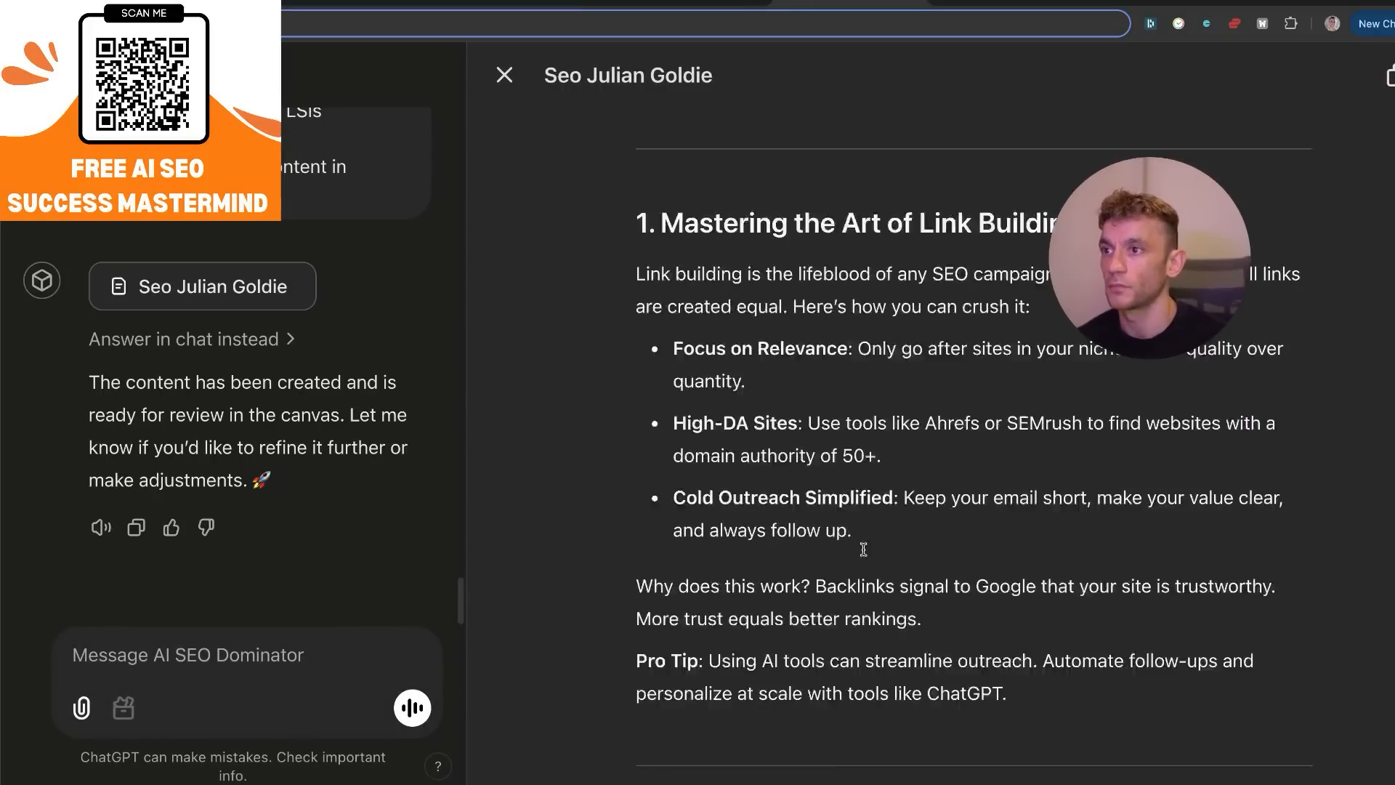
# Read through the generated SEO article in the canvas, including its link building and AI tools sections.
pyautogui.scroll(-2, 863, 548)
pyautogui.tripleClick(775, 316)
pyautogui.scroll(-10, 922, 518)
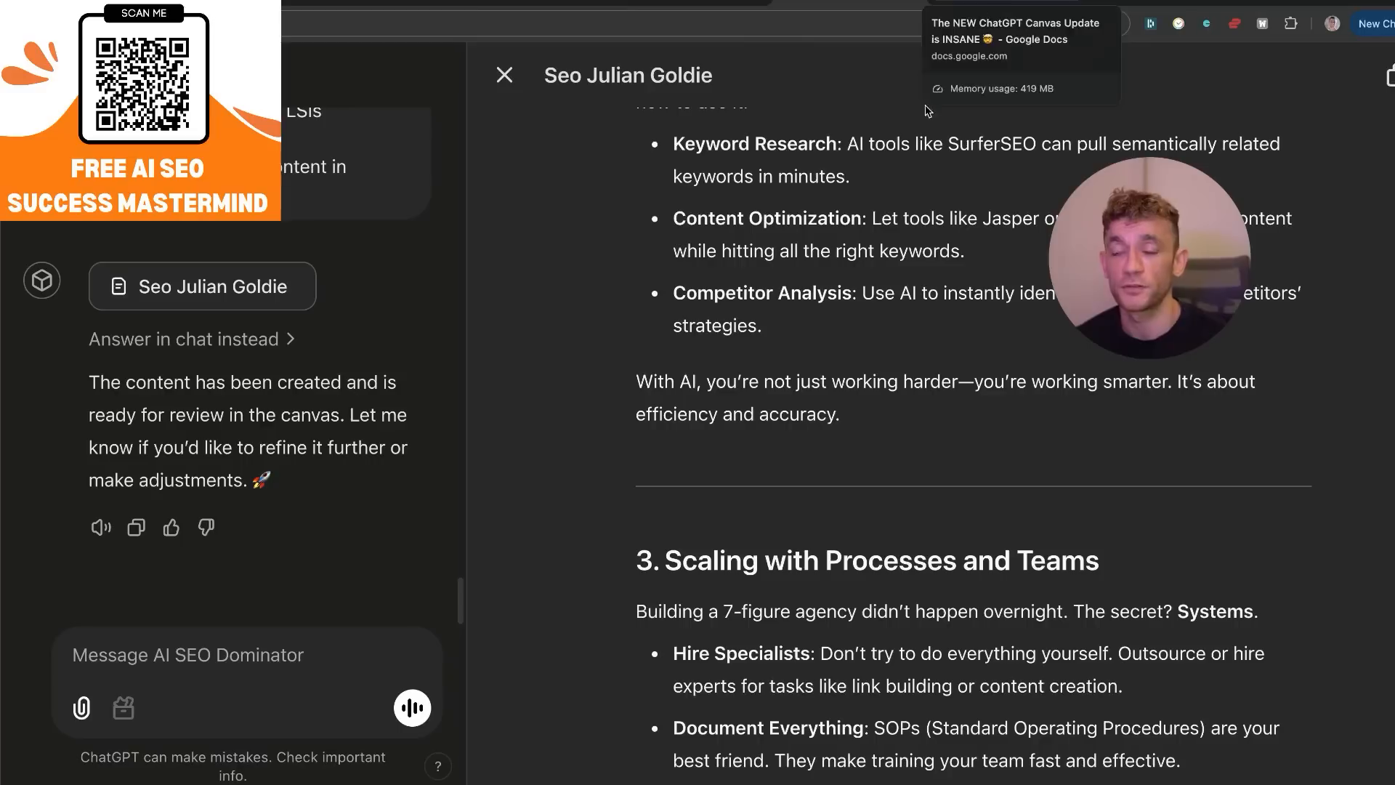
pyautogui.moveTo(1198, 286); pyautogui.dragTo(1248, 267)
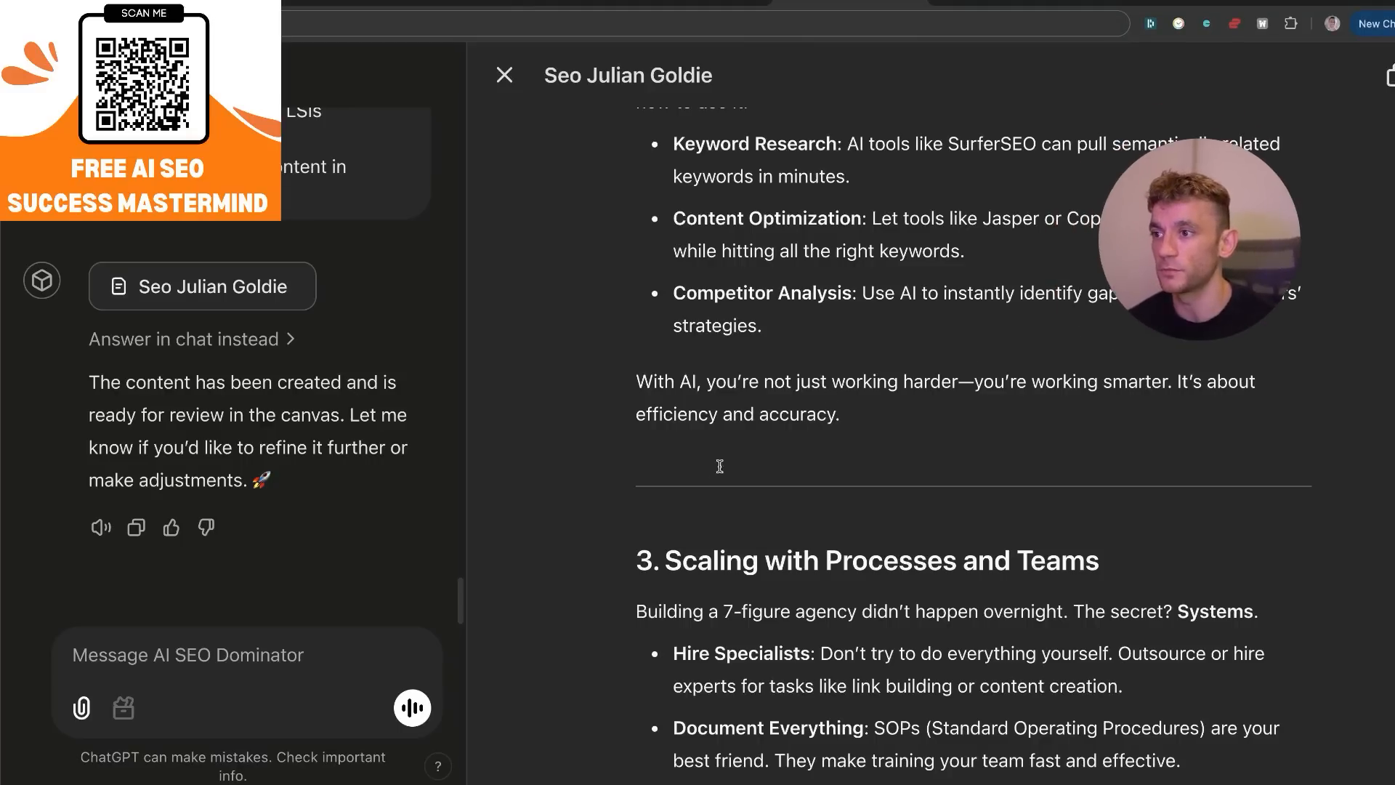
pyautogui.scroll(-14, 944, 421)
# Switch to the ChatGPT Canvas update document in Google Docs and look through its table of contents.
pyautogui.click(964, 2)
pyautogui.moveTo(414, 306); pyautogui.dragTo(893, 531)
pyautogui.scroll(-4, 893, 532)
pyautogui.click(893, 531)
pyautogui.scroll(-10, 893, 532)
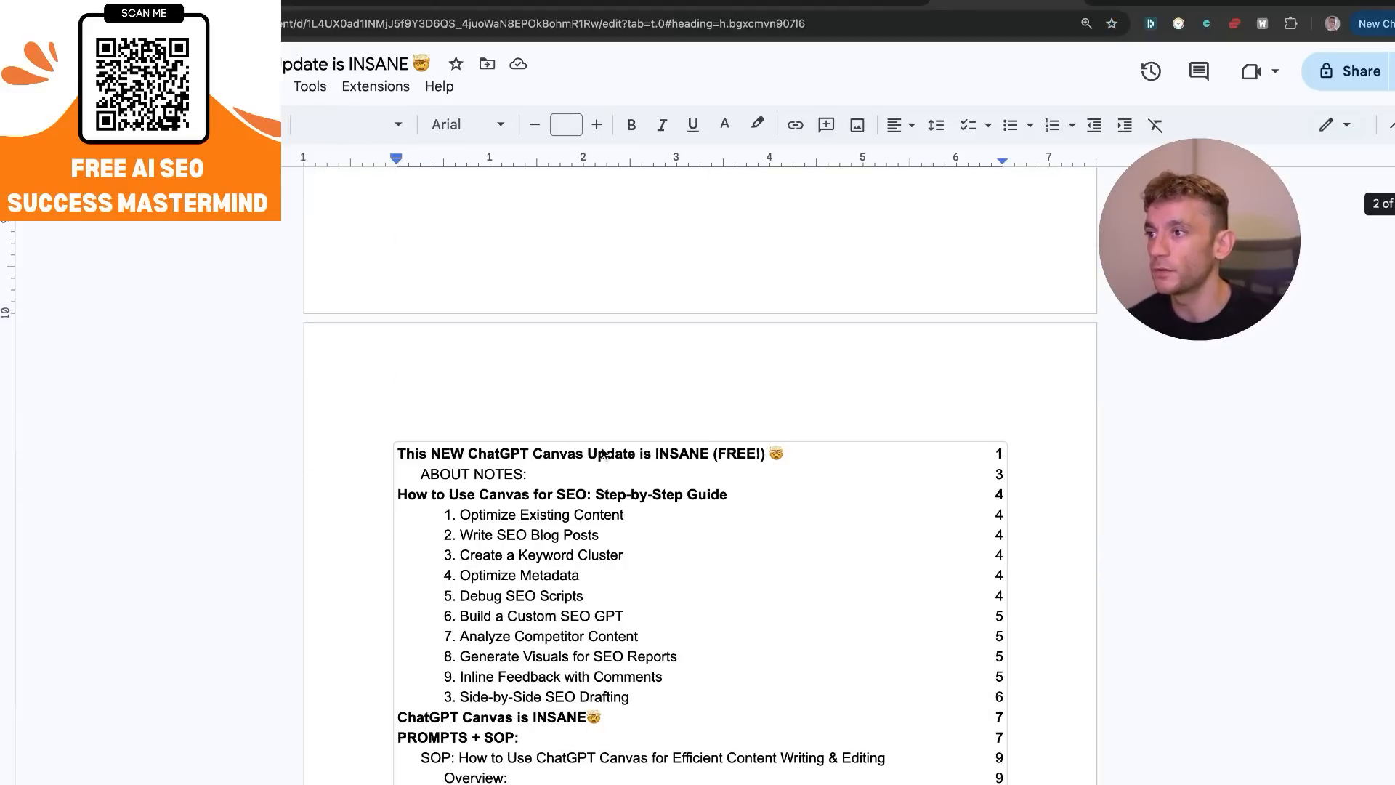
pyautogui.scroll(-3, 537, 390)
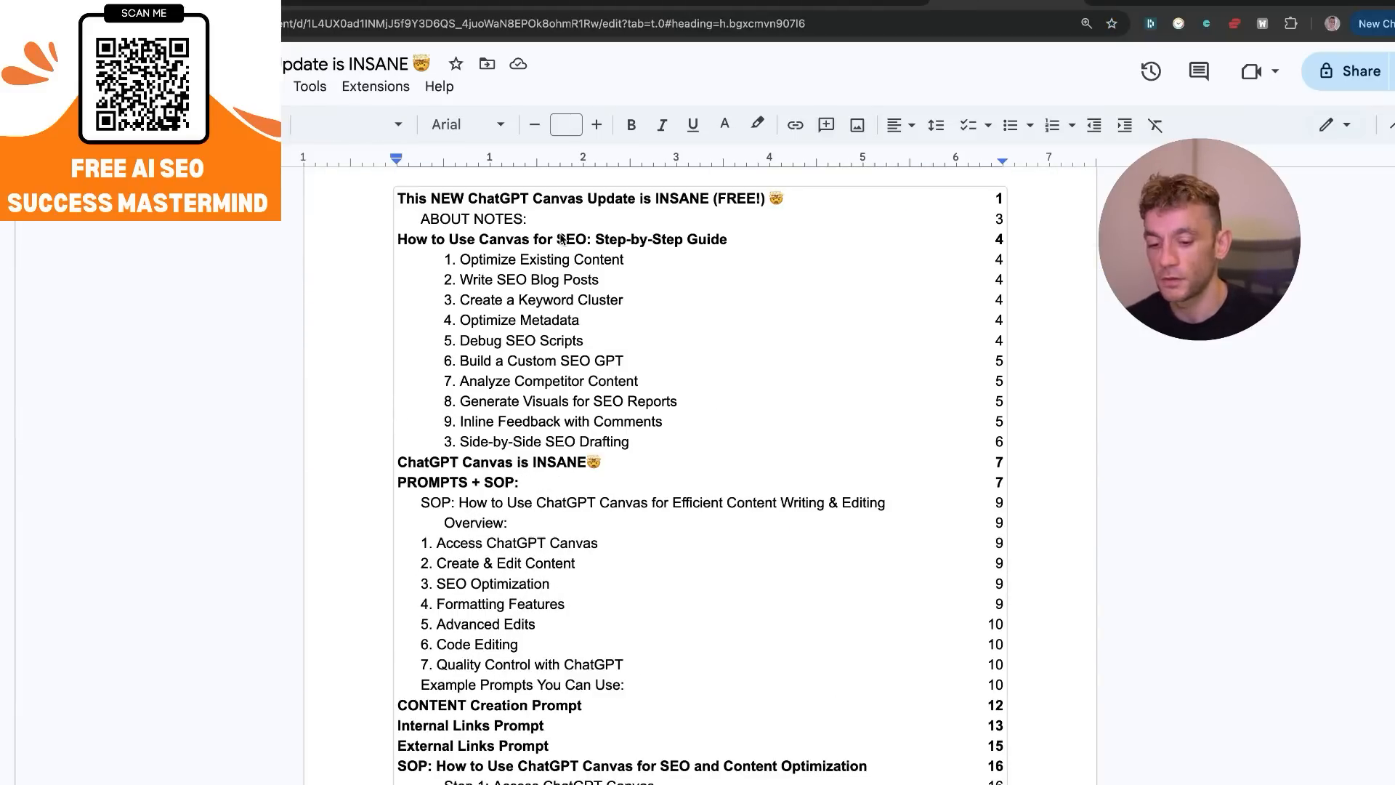
pyautogui.scroll(3, 561, 239)
pyautogui.scroll(-3, 572, 400)
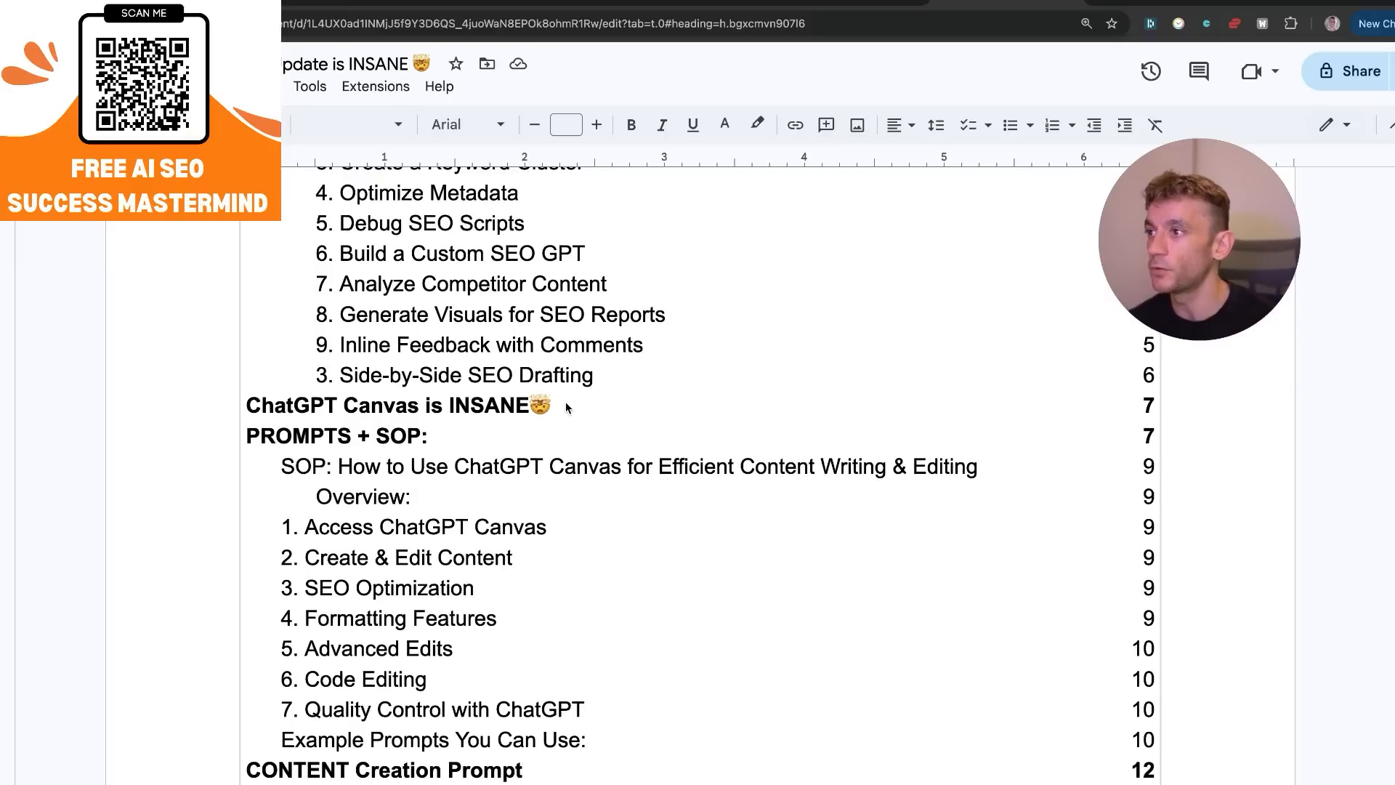
pyautogui.scroll(-1, 566, 405)
pyautogui.scroll(-7, 312, 378)
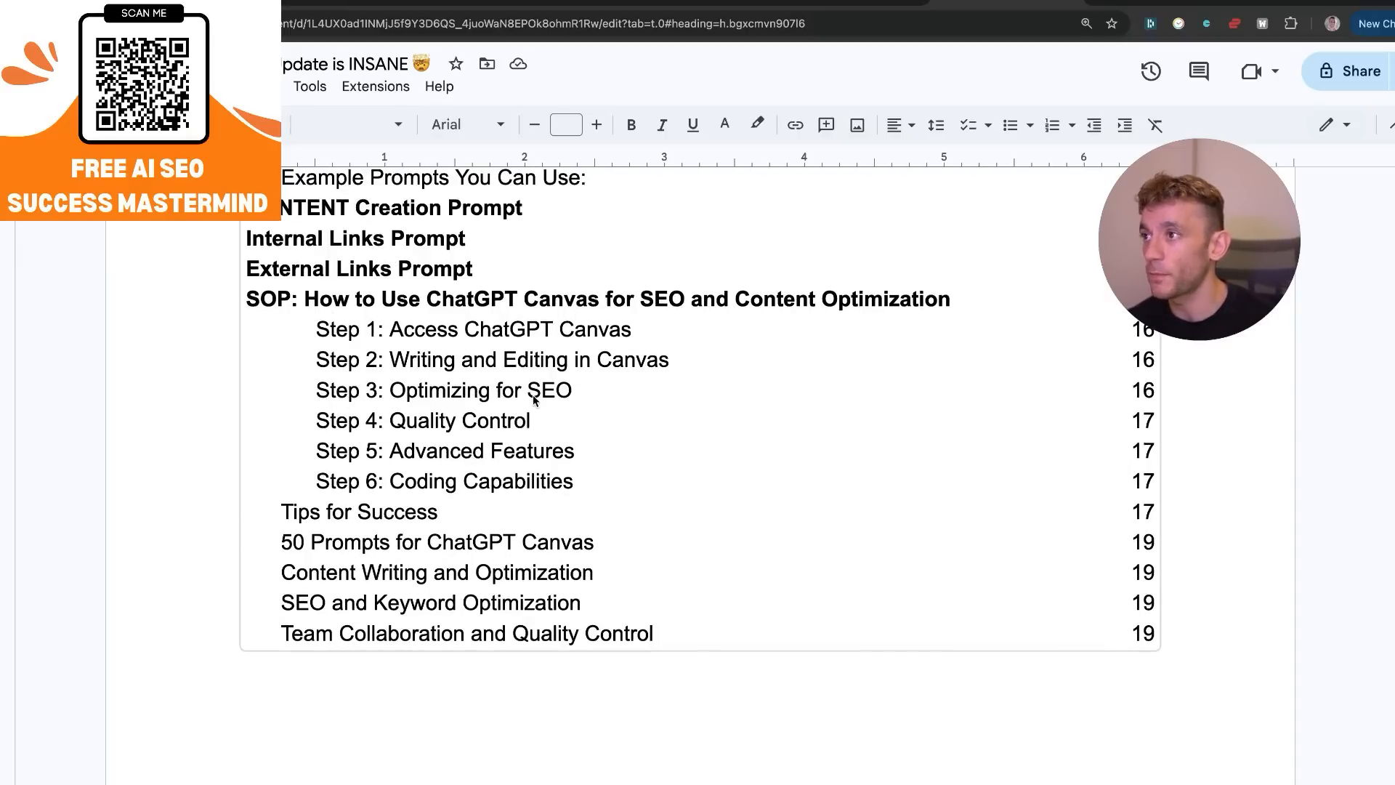
# Jump to the "50 Prompts for ChatGPT Canvas" section and read through its prompts to the disclaimer.
pyautogui.scroll(-2, 533, 393)
pyautogui.click(414, 396)
pyautogui.click(407, 427)
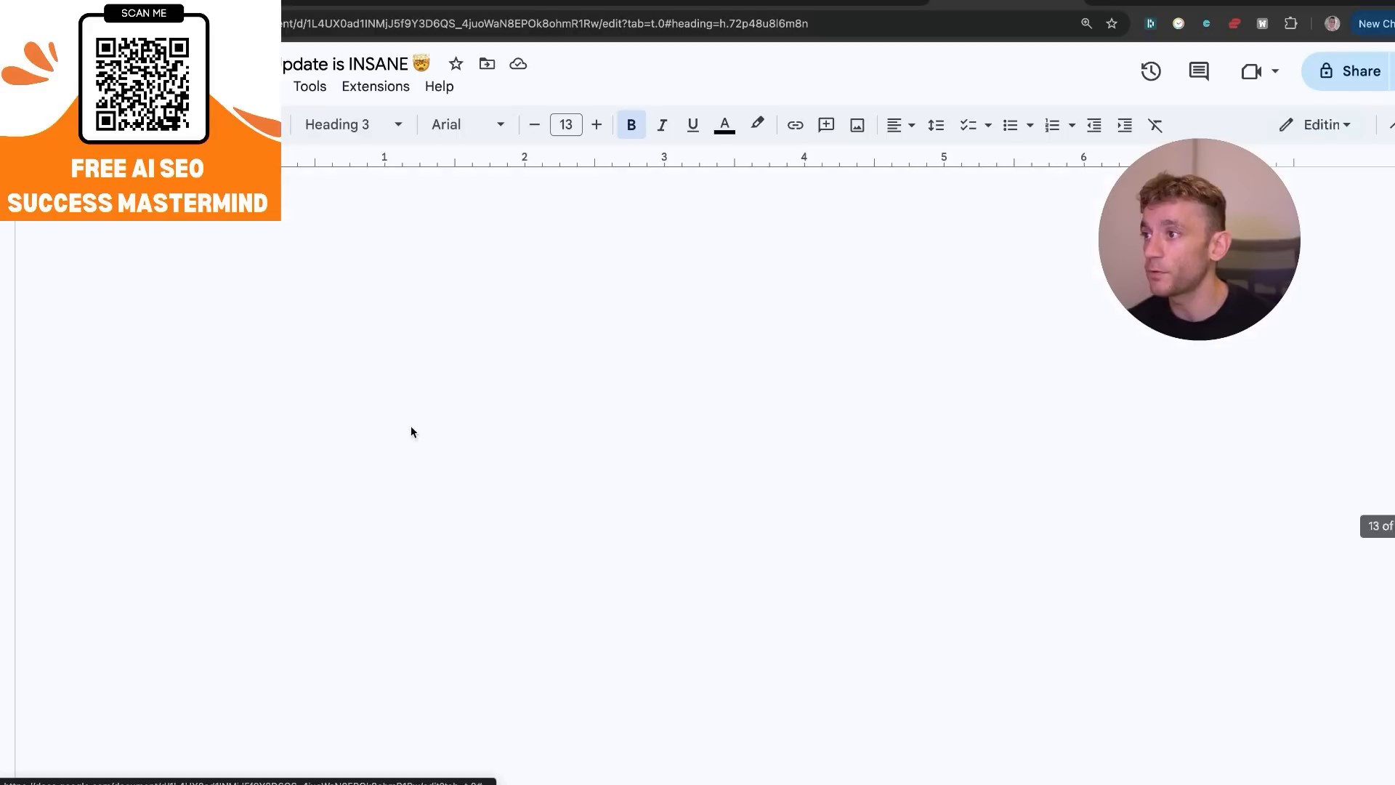
pyautogui.scroll(-5, 665, 585)
pyautogui.scroll(4, 665, 586)
pyautogui.scroll(-12, 666, 586)
pyautogui.scroll(-15, 677, 614)
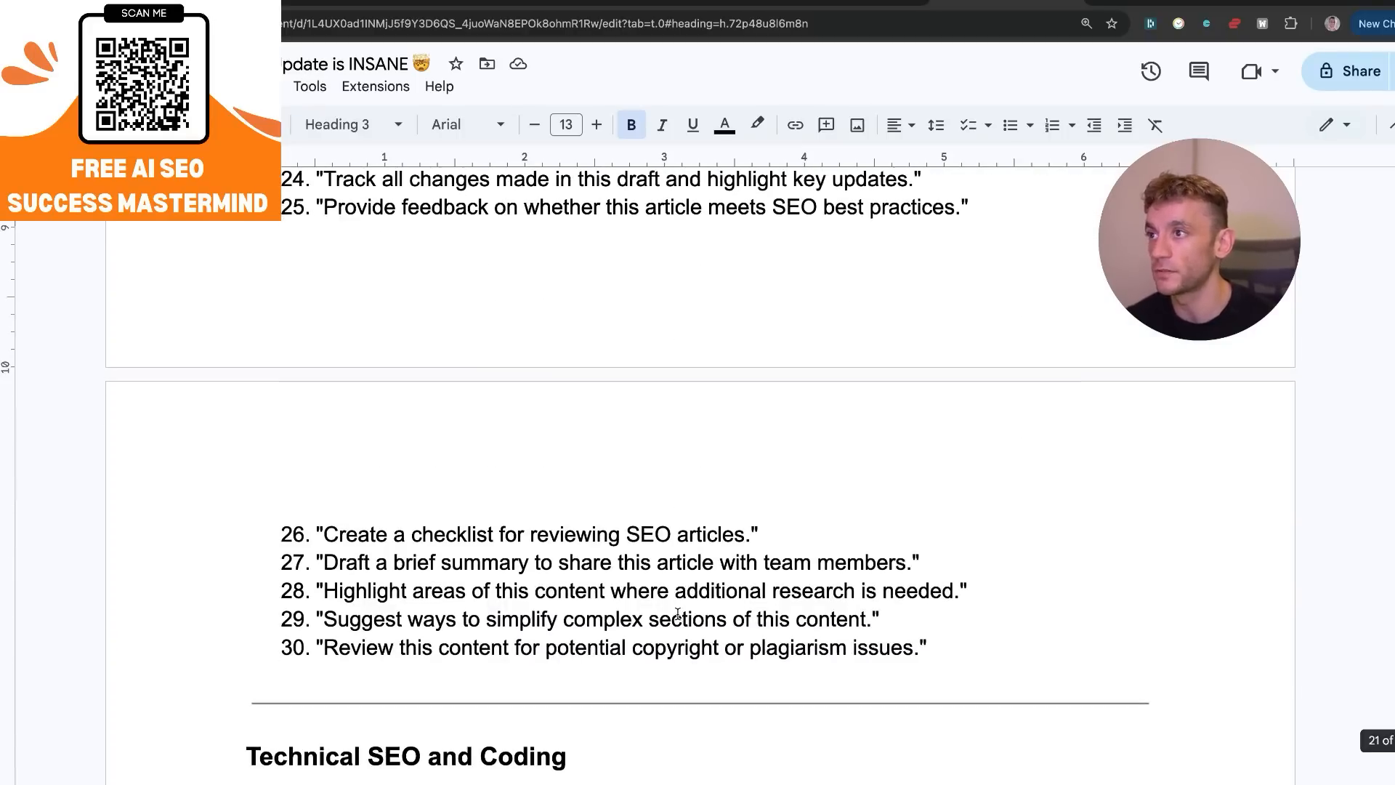
pyautogui.scroll(3, 680, 640)
pyautogui.scroll(-8, 681, 636)
pyautogui.scroll(-3, 681, 634)
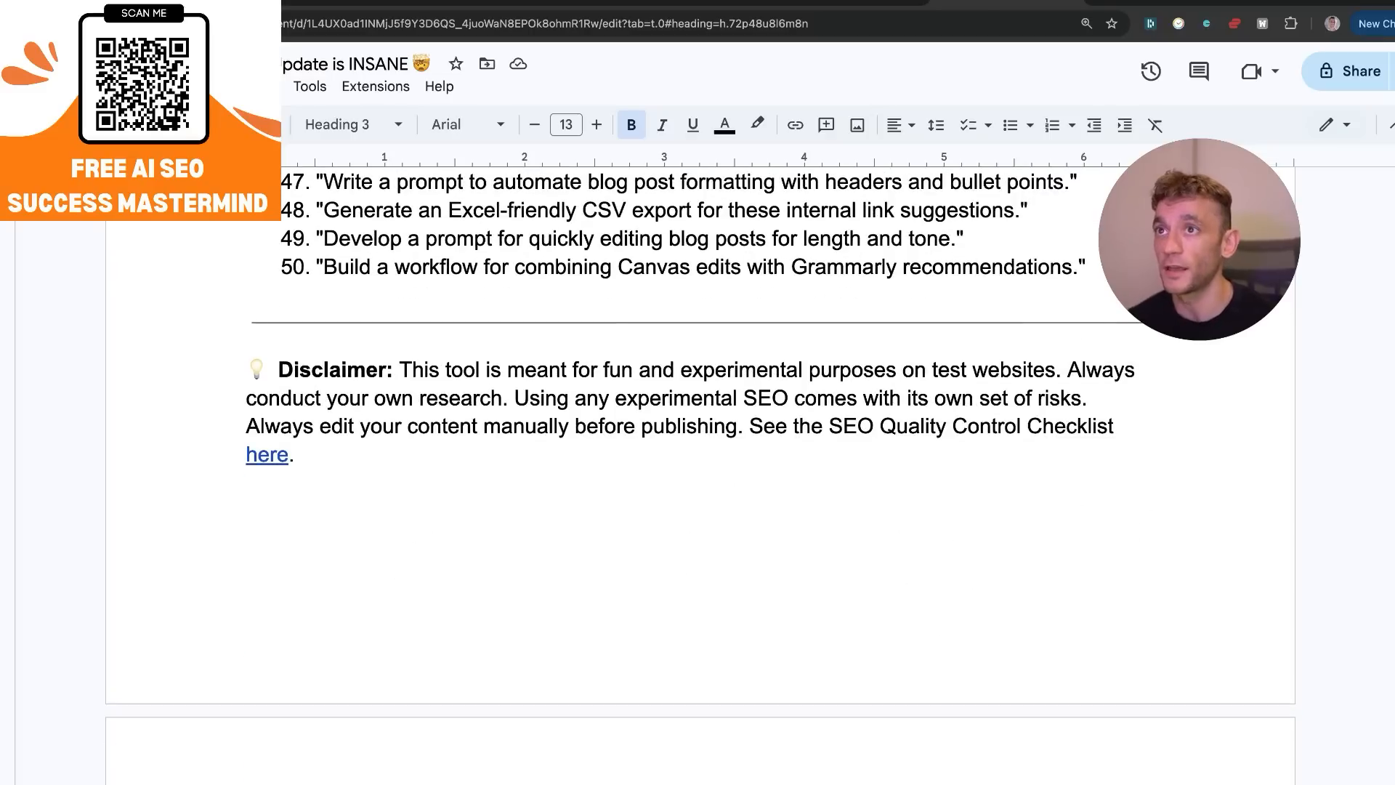
# Switch to the SEO Success Lab community in the browser and open its Classroom.
pyautogui.click(1018, 22)
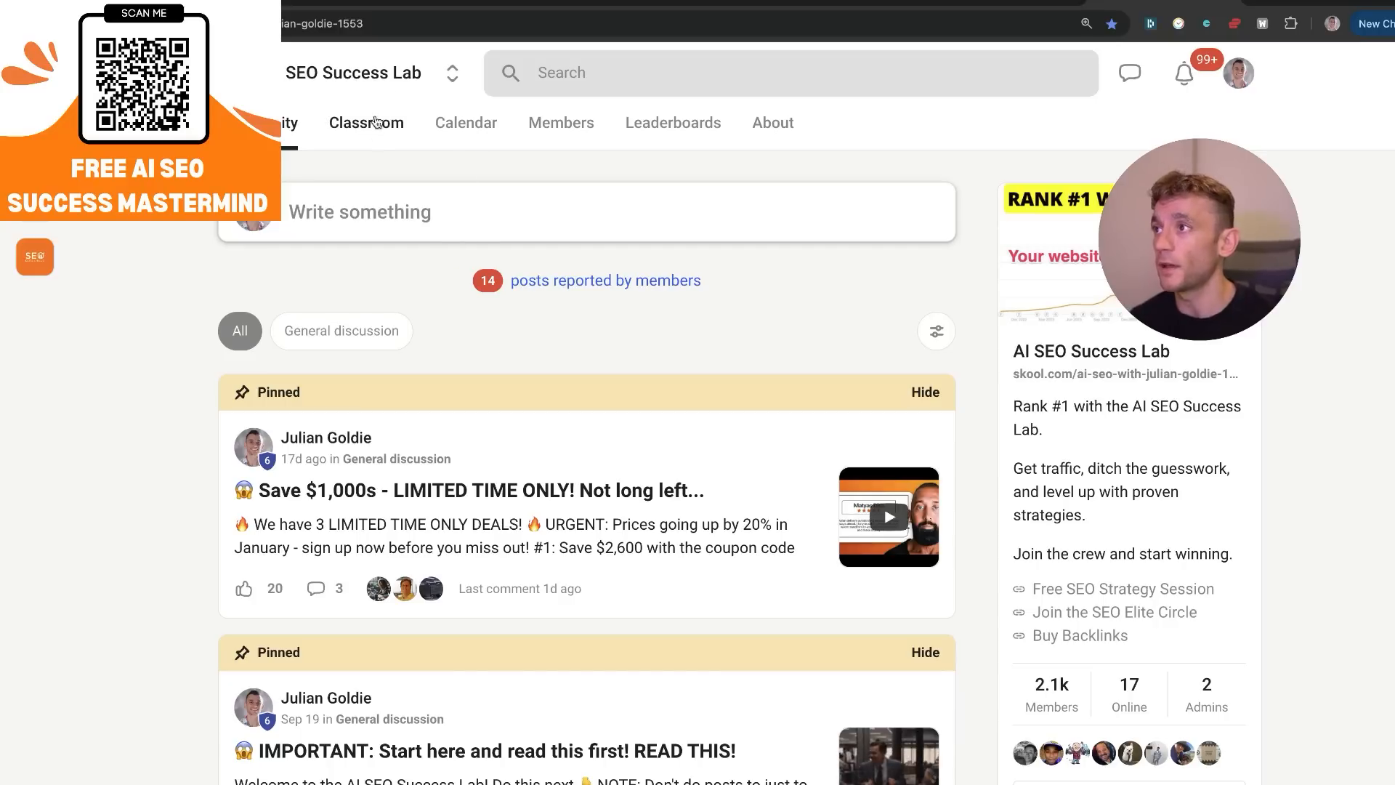
pyautogui.click(377, 121)
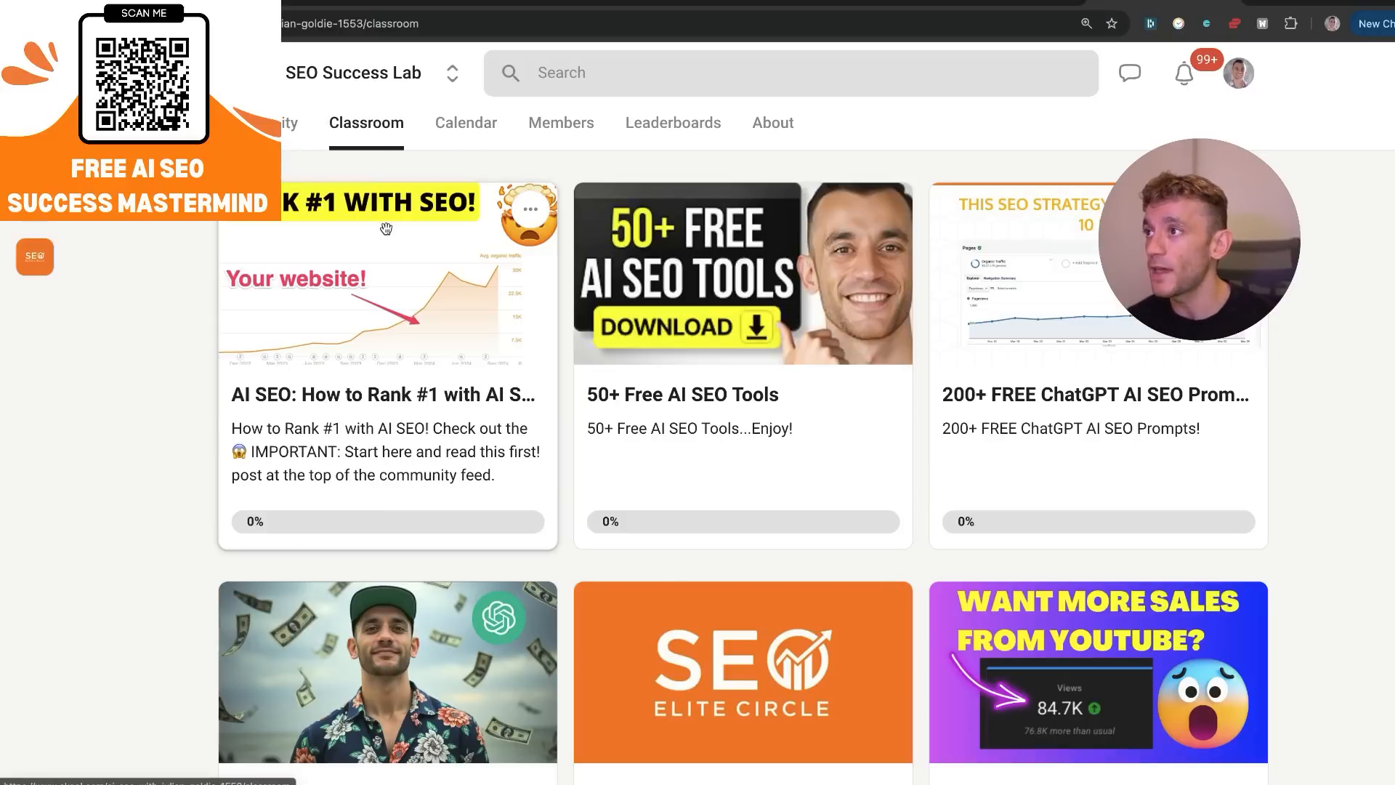
# Open the "AI SEO: How to Rank #1" course in the classroom and add a new page to it.
pyautogui.click(512, 396)
pyautogui.scroll(-10, 508, 477)
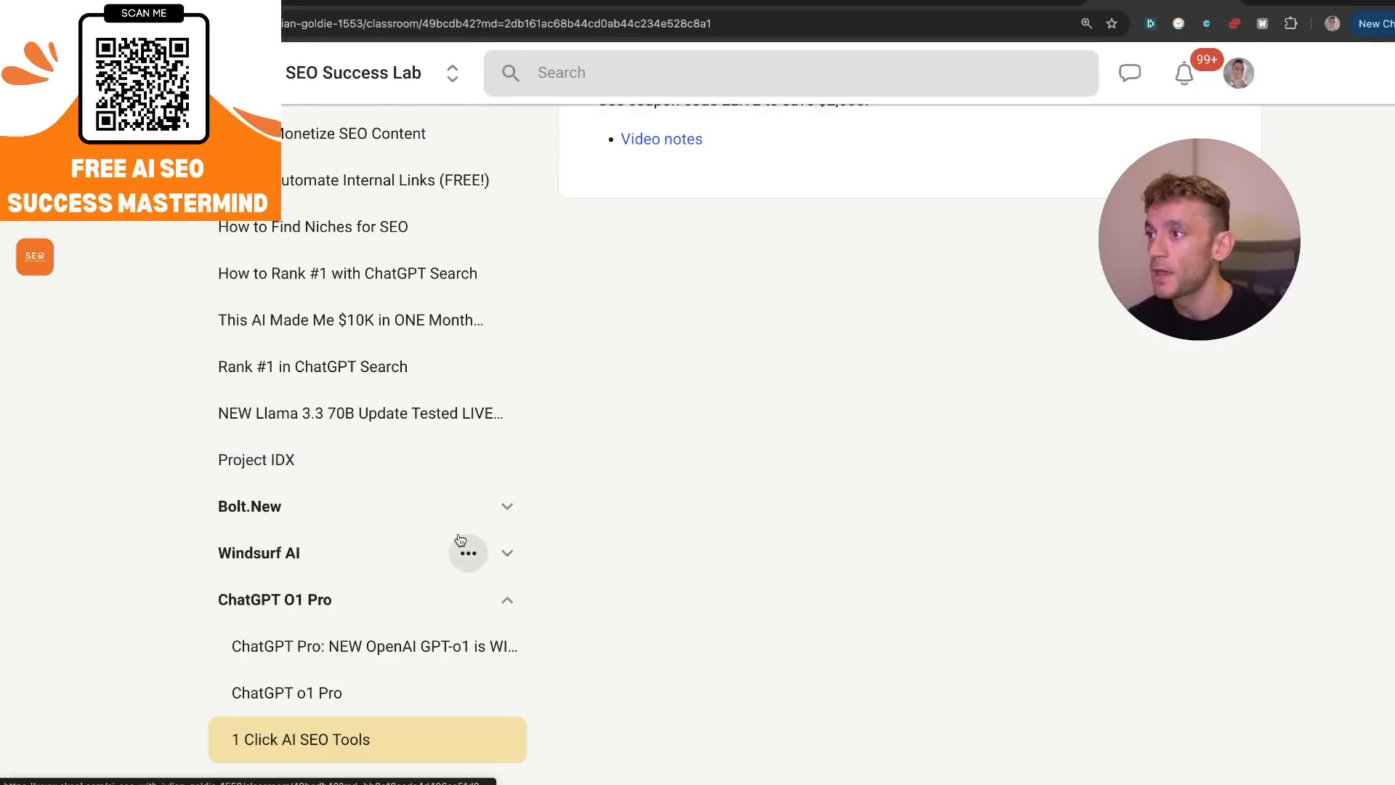
pyautogui.scroll(10, 479, 139)
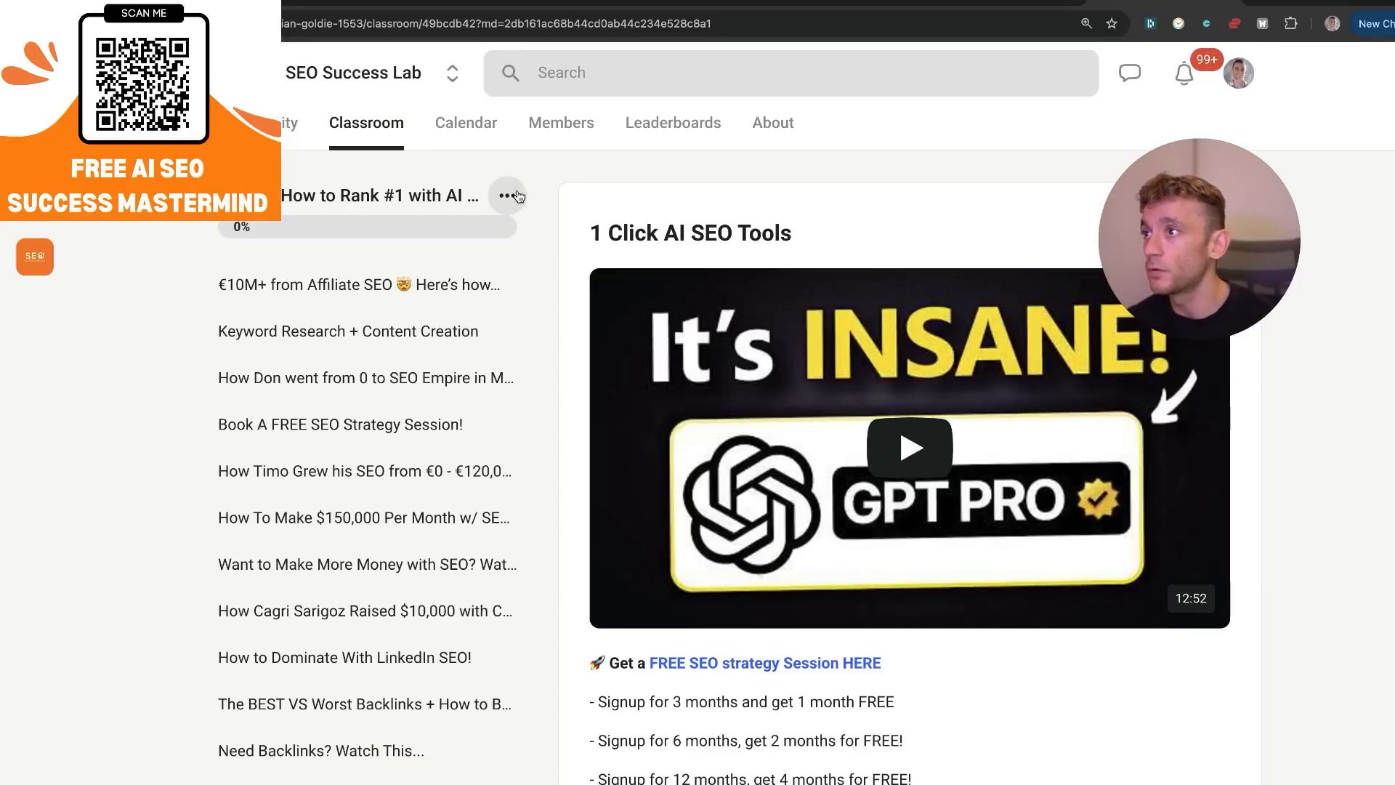
pyautogui.click(507, 196)
pyautogui.click(444, 303)
pyautogui.click(663, 392)
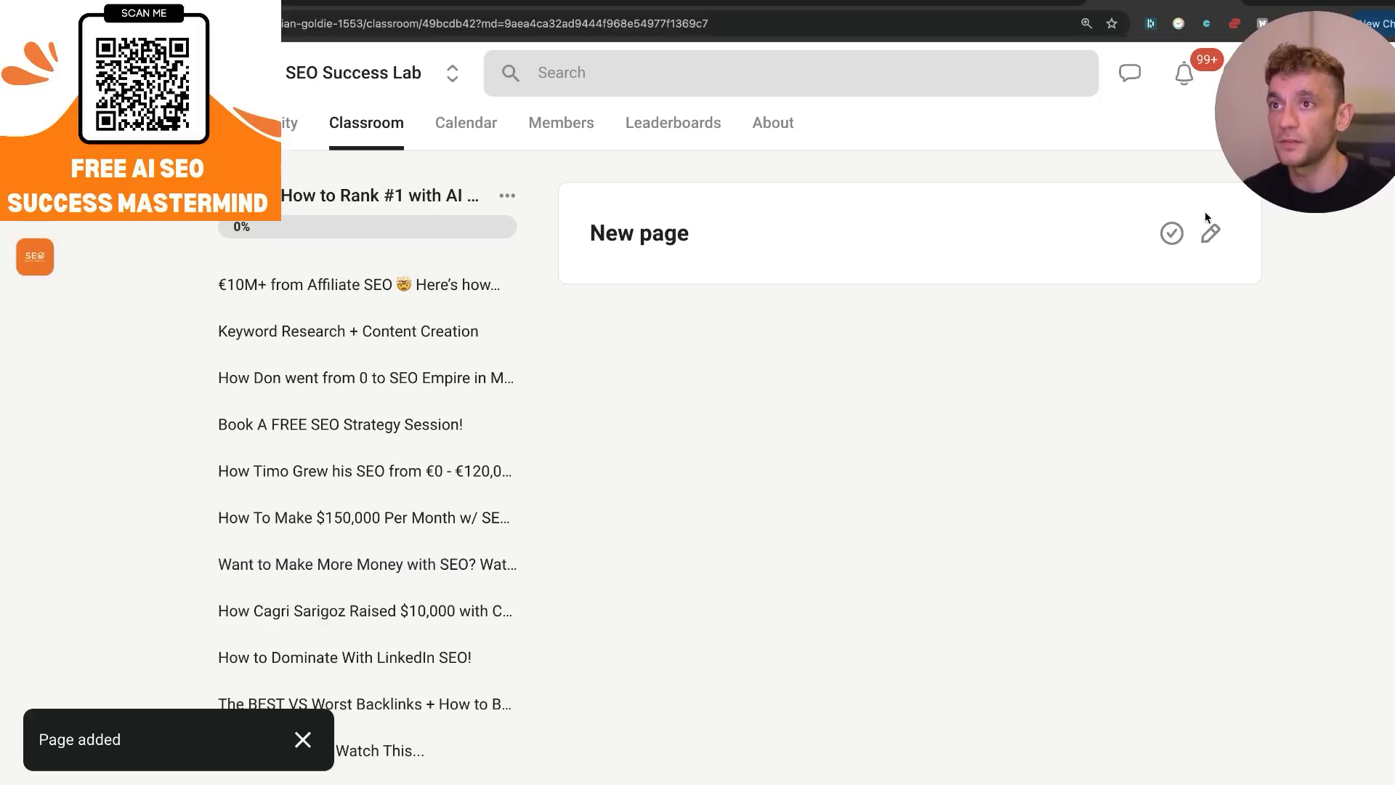
# Title the new course page "ChatGPT Canvas", paste the Google Docs notes link into its body and save it.
pyautogui.click(847, 228)
pyautogui.write('ChatGPT Canvas')
pyautogui.press('Return')
pyautogui.click(1198, 407)
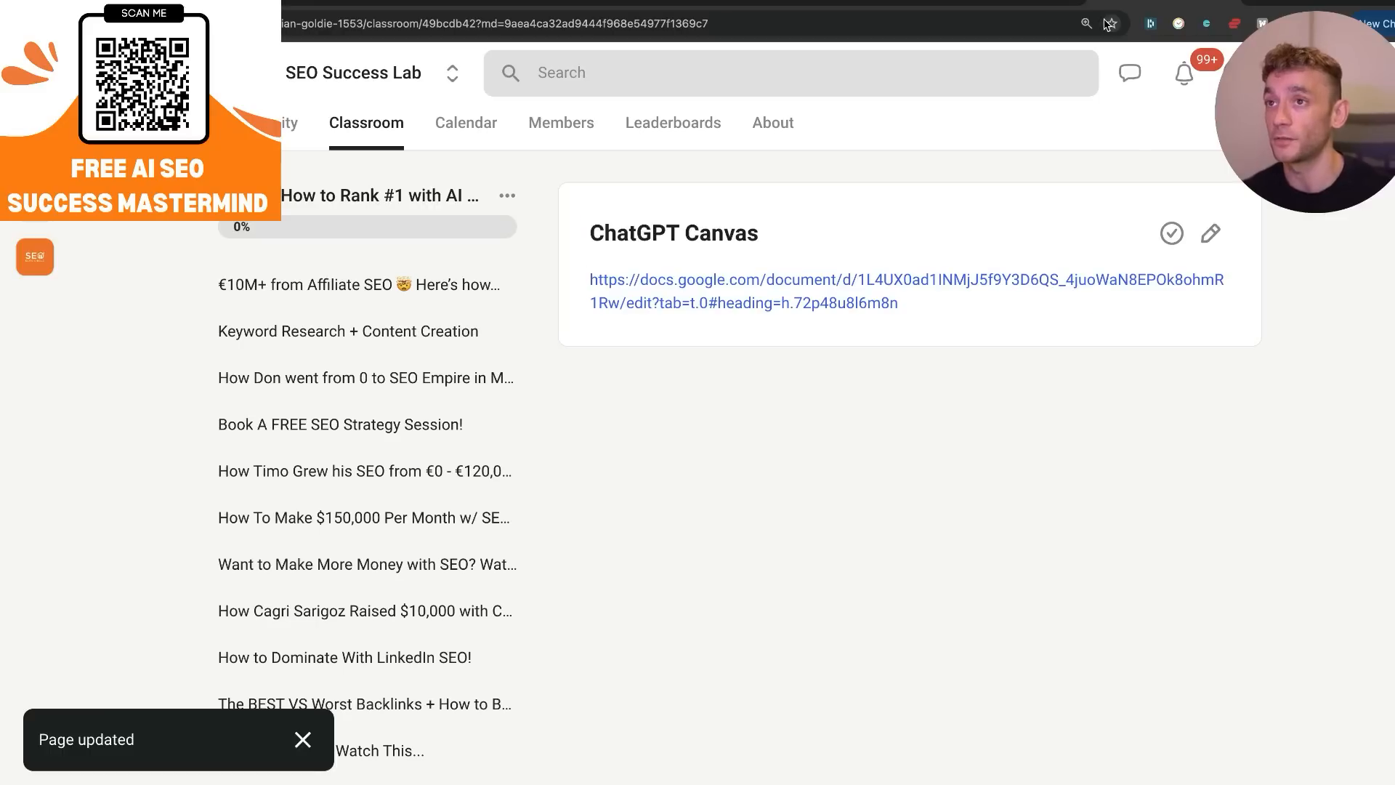
# Bookmark the ChatGPT Canvas course page in the browser.
pyautogui.click(1109, 24)
pyautogui.click(1075, 186)
pyautogui.scroll(-5, 765, 484)
pyautogui.scroll(5, 939, 264)
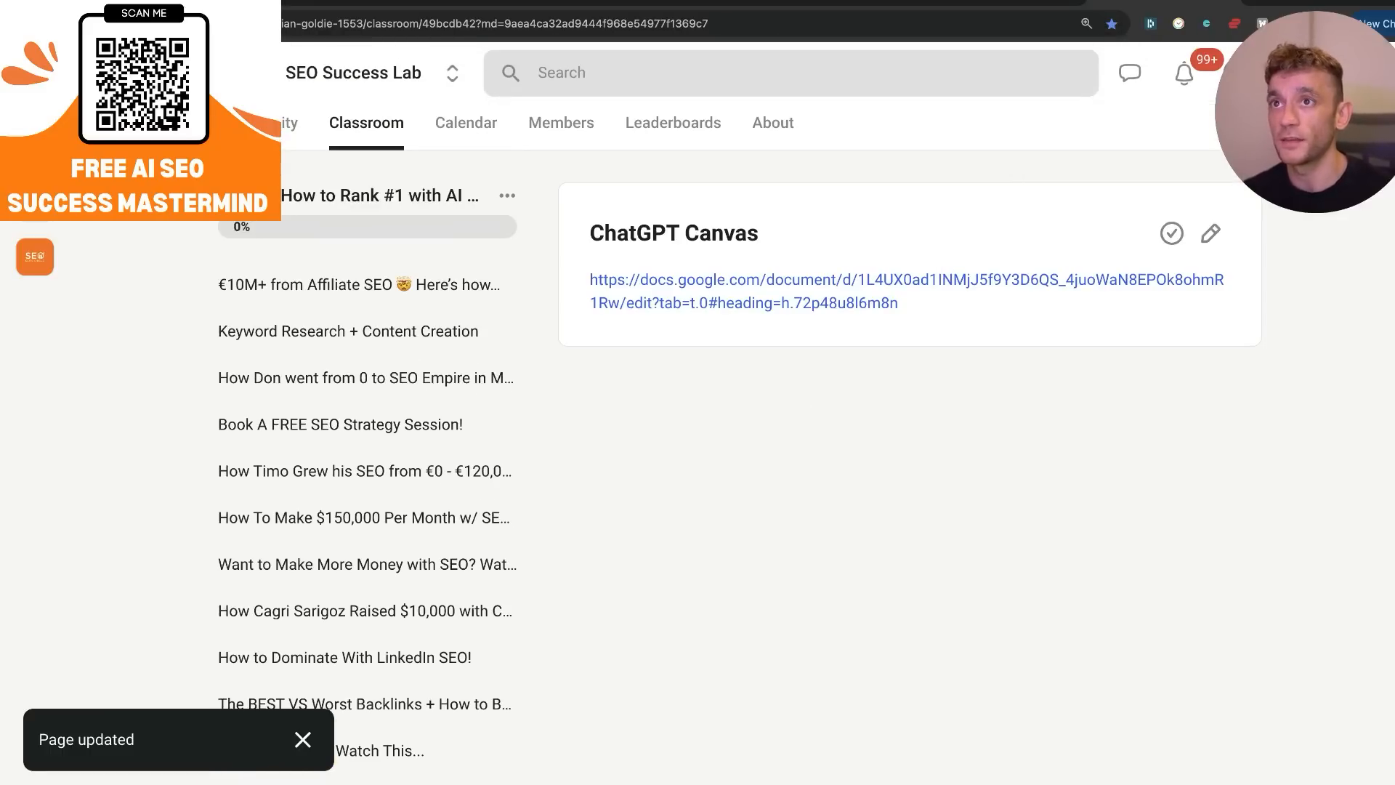
# Switch to the free SEO strategy session page, enlarge it and read through the six link building session benefits.
pyautogui.click(1348, 2)
pyautogui.moveTo(1300, 138); pyautogui.dragTo(1302, 254)
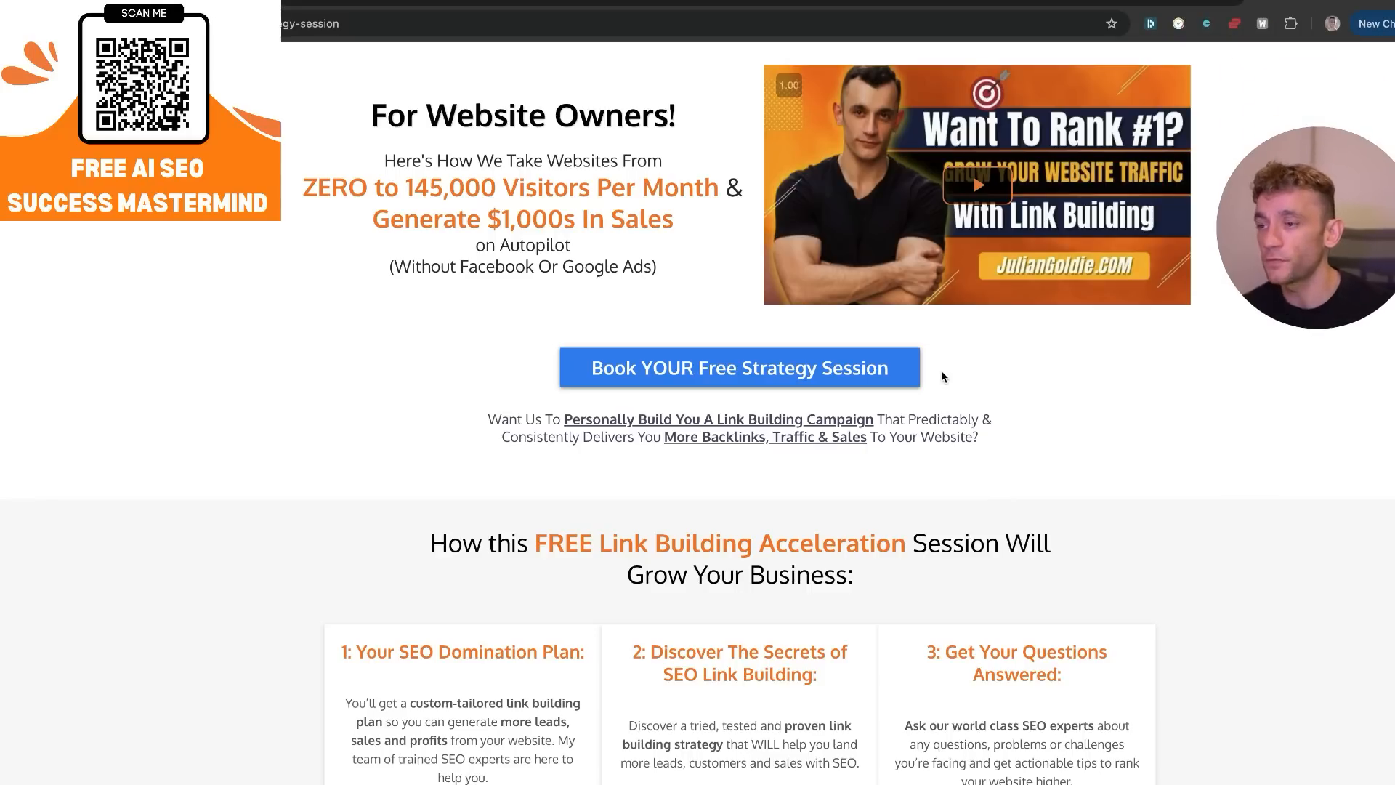
pyautogui.press('super+equal')
pyautogui.press('super+equal')
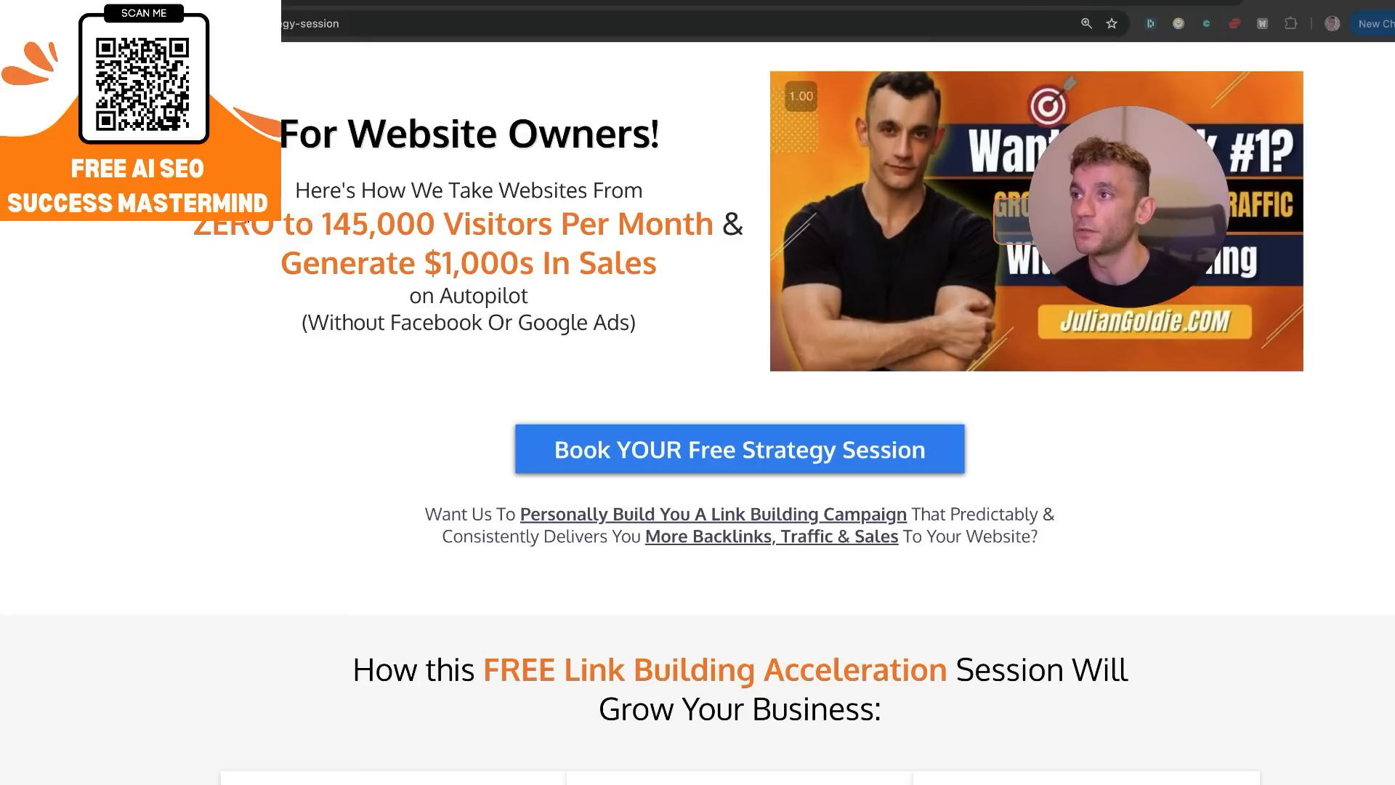
pyautogui.scroll(-5, 405, 255)
pyautogui.scroll(-1, 405, 255)
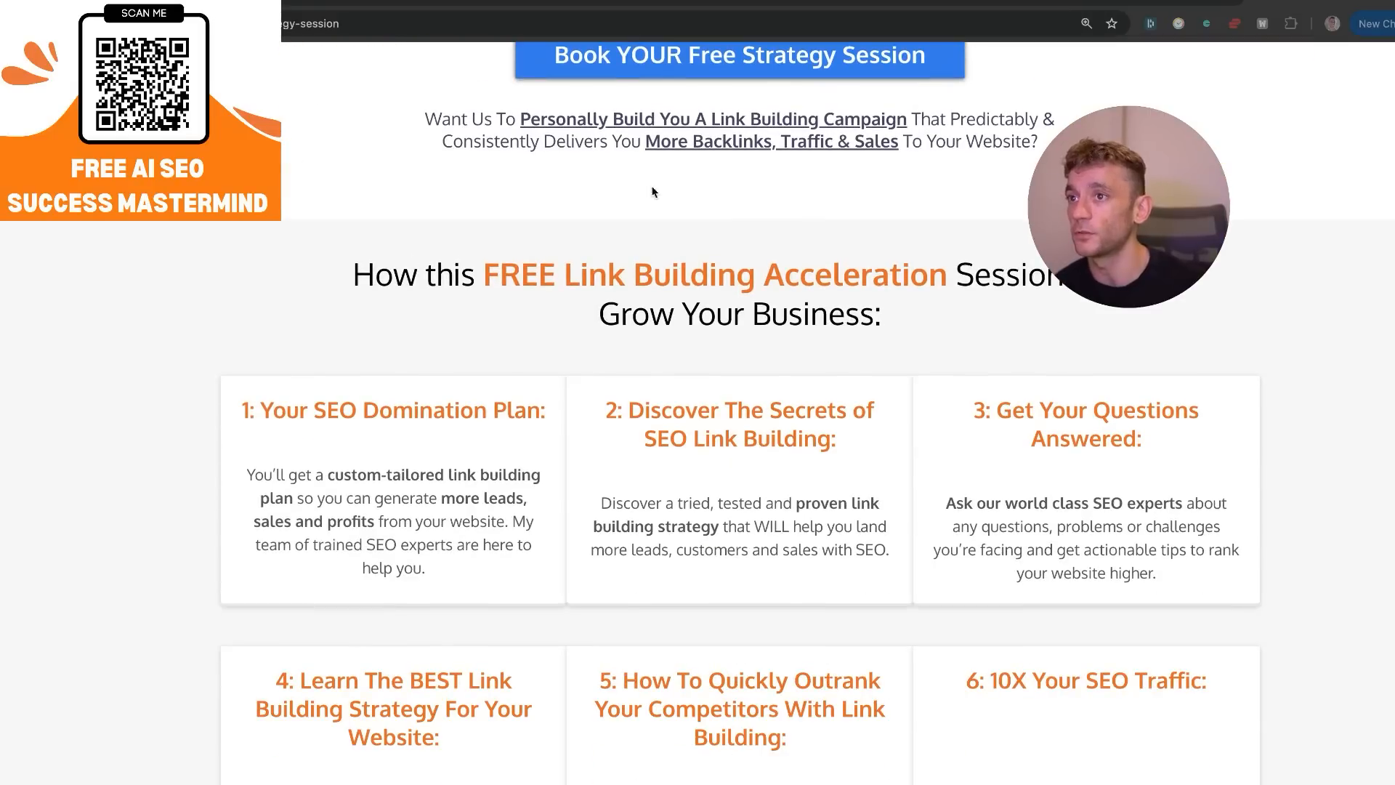
pyautogui.scroll(-2, 1082, 328)
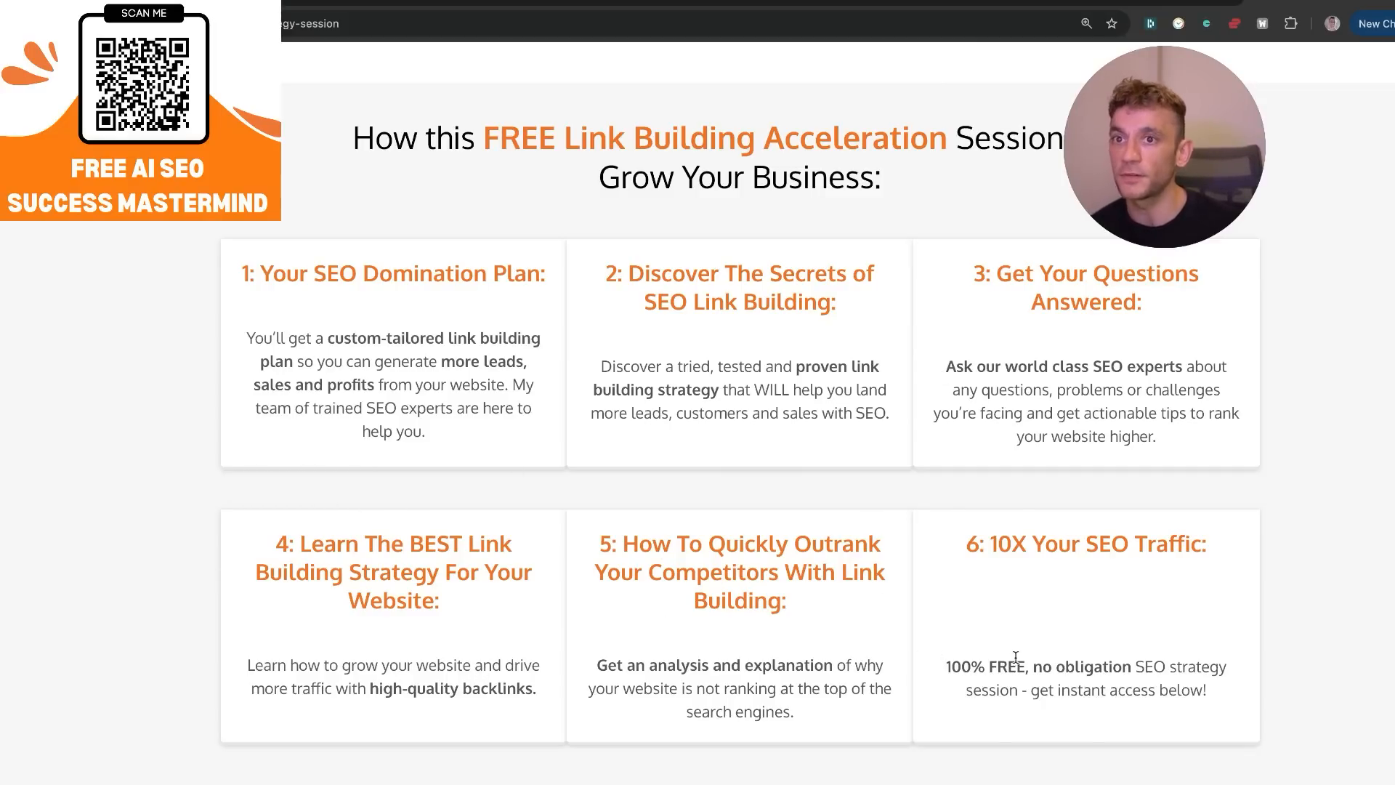
pyautogui.scroll(7, 670, 422)
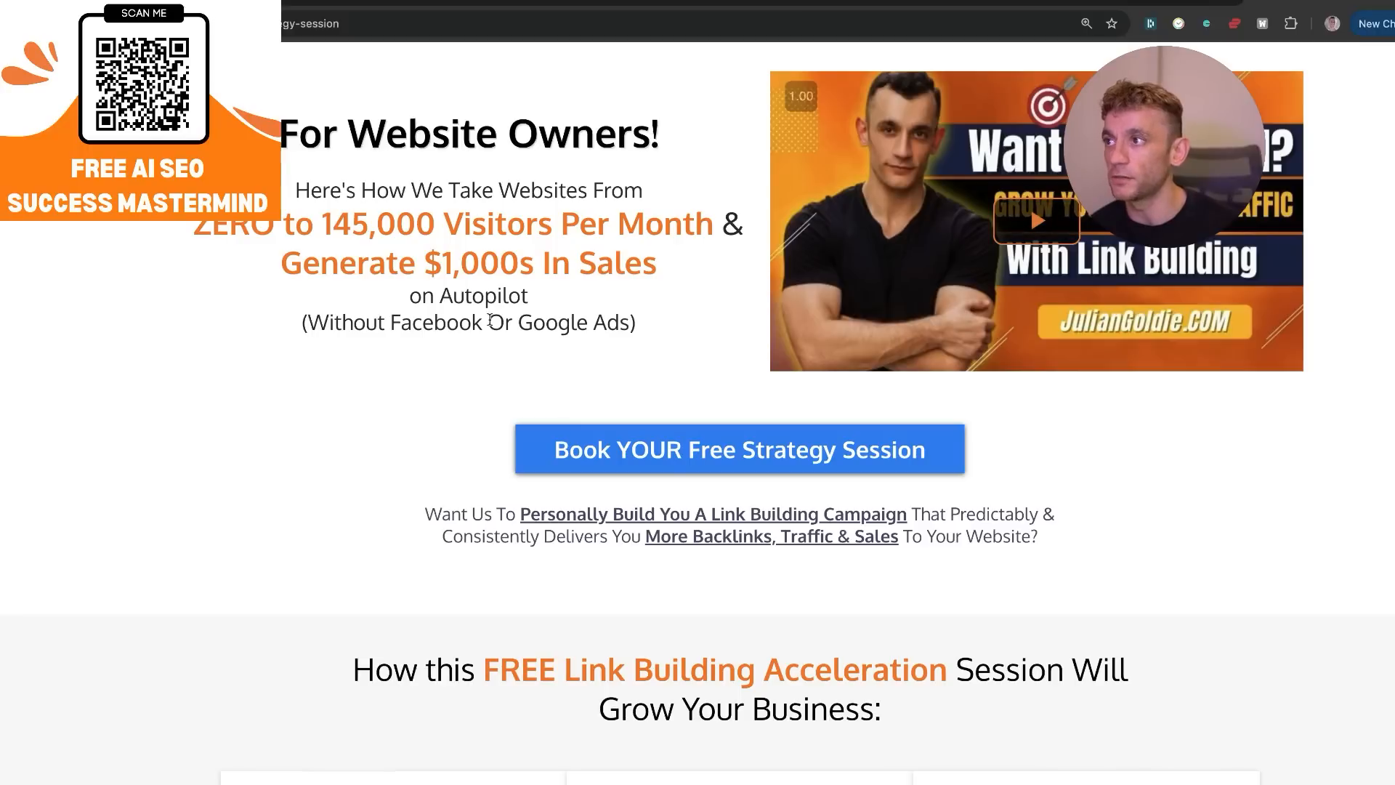